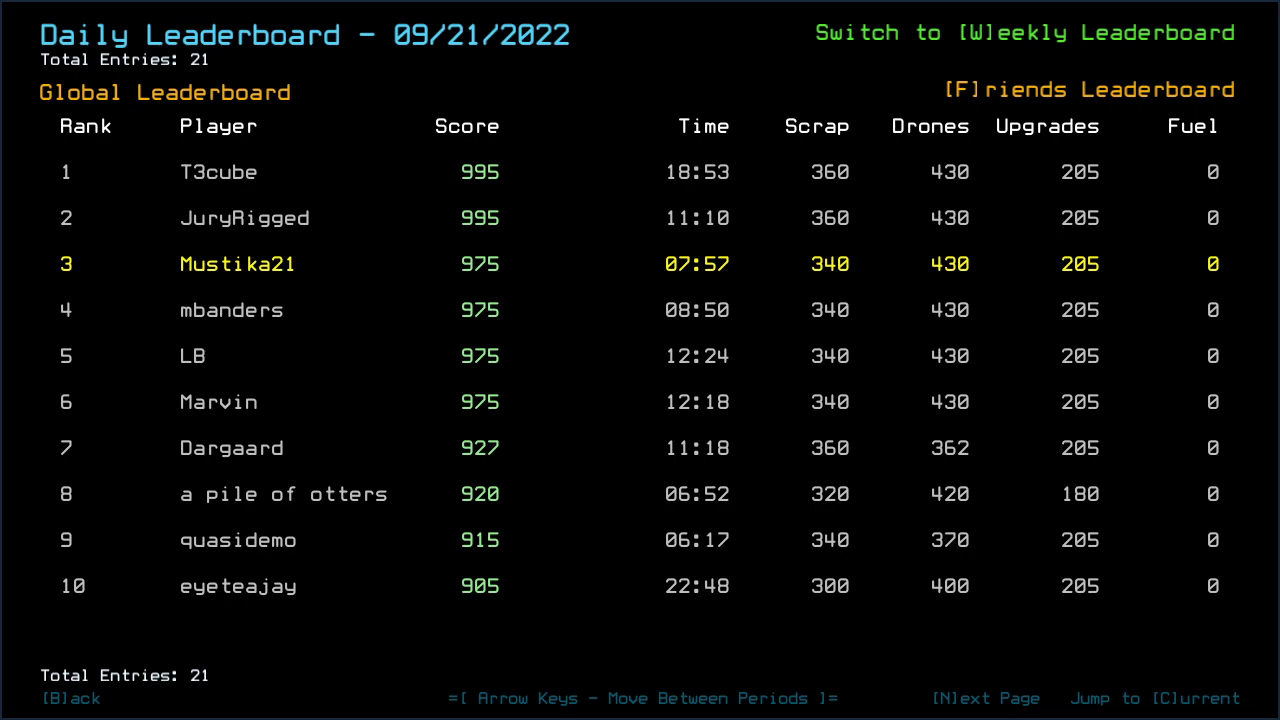
# - Page through all 21 global entries of the 09/21/2022 leaderboard, then view the friends leaderboard
pyautogui.press('n')
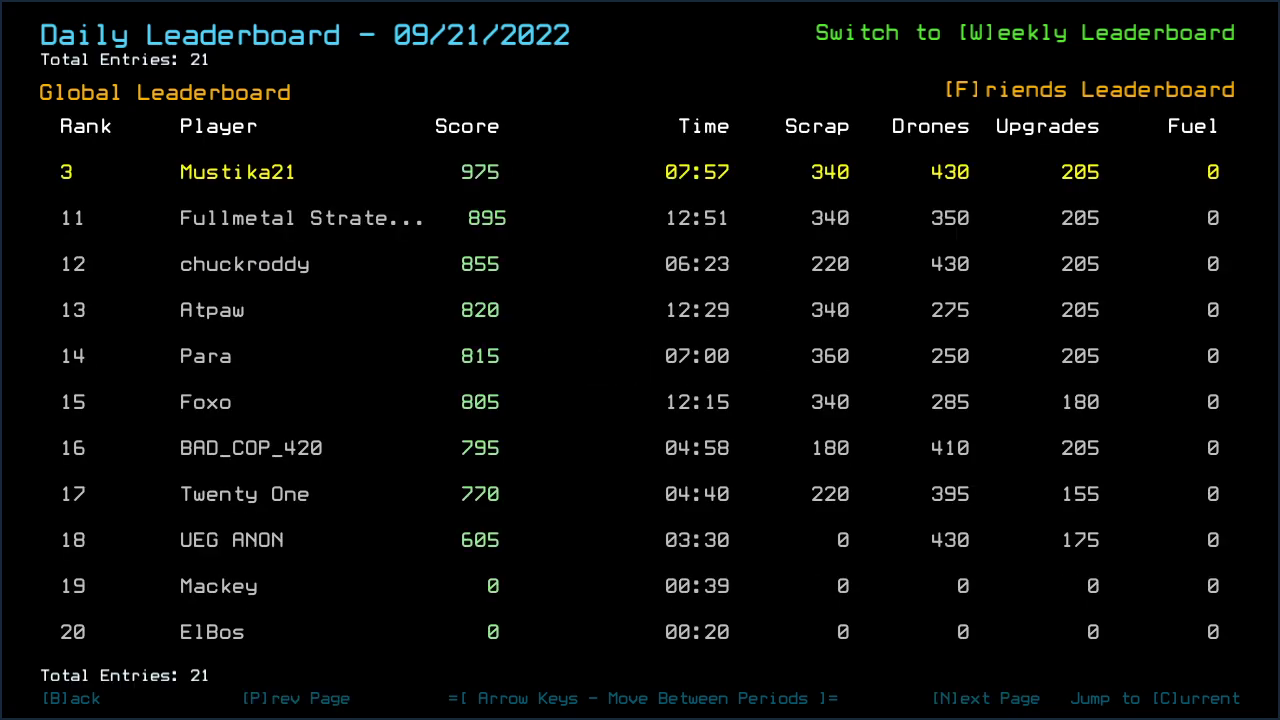
pyautogui.press('n')
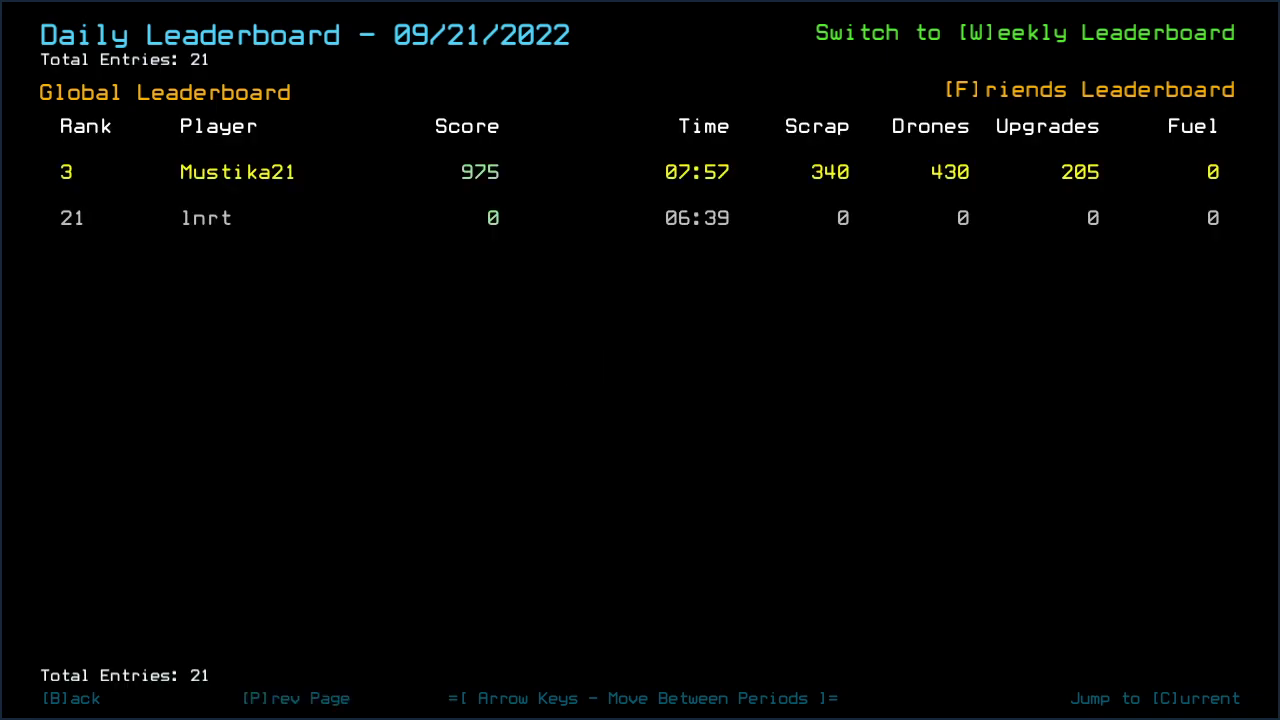
pyautogui.press('f')
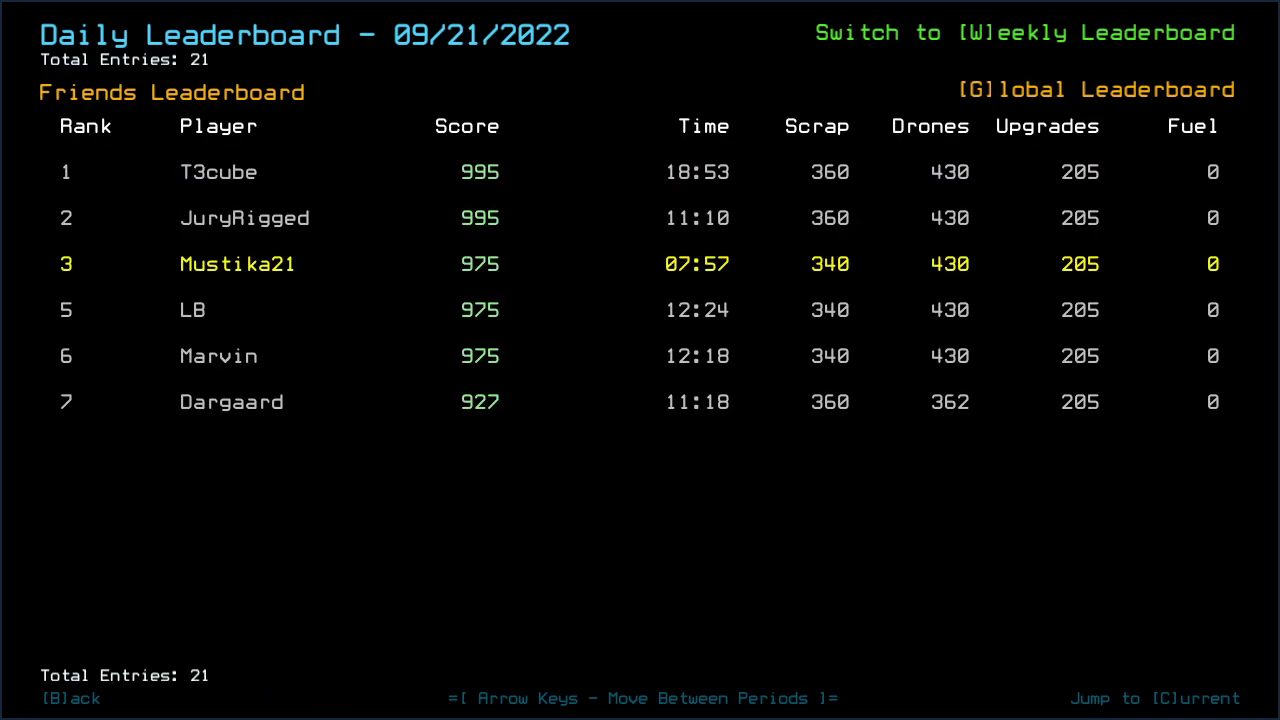
pyautogui.write('b')
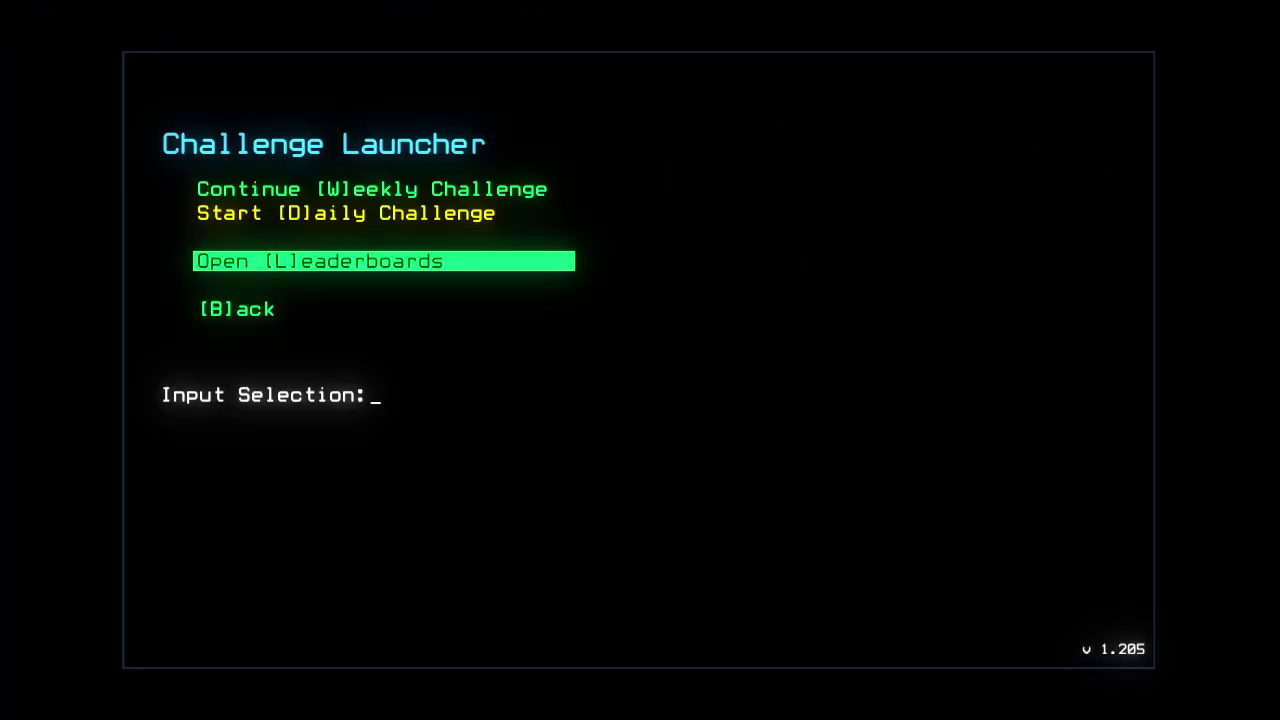
pyautogui.write('d')
# - Start the daily challenge with three drones at airlock a1 and pan the ship map
pyautogui.press('Return')
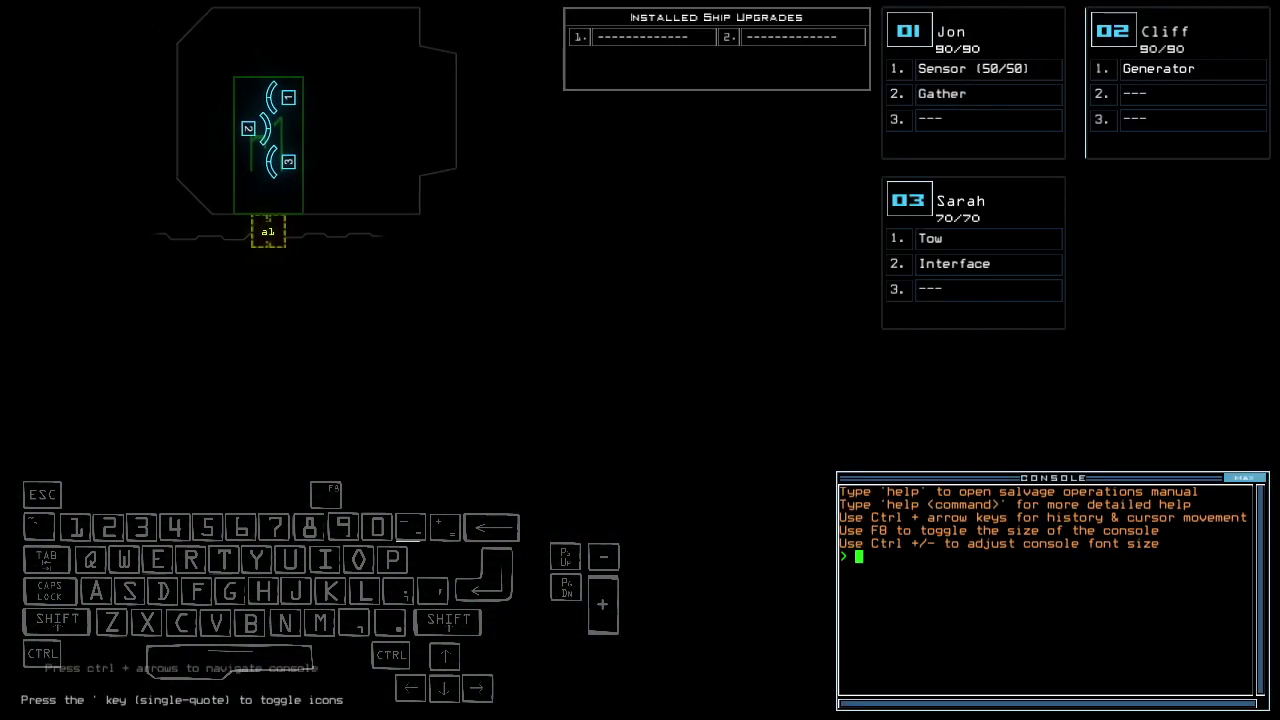
pyautogui.press('Left')
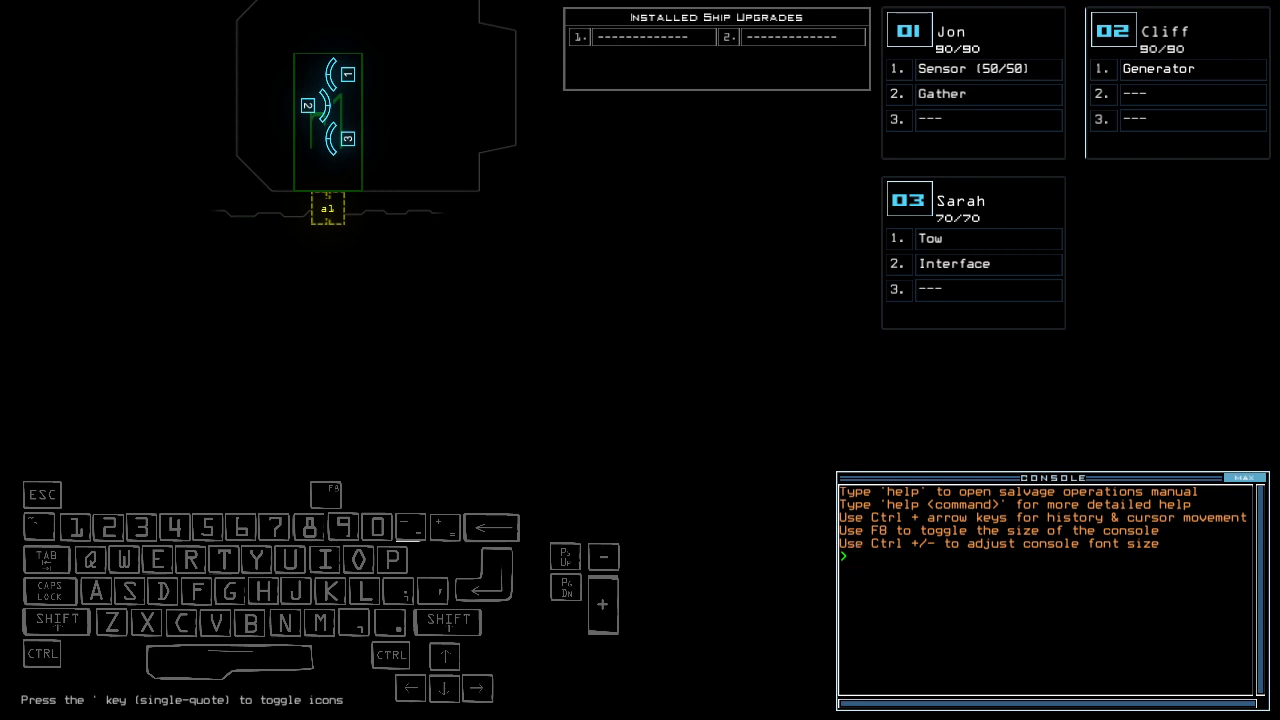
pyautogui.press('Up')
pyautogui.press('Right')
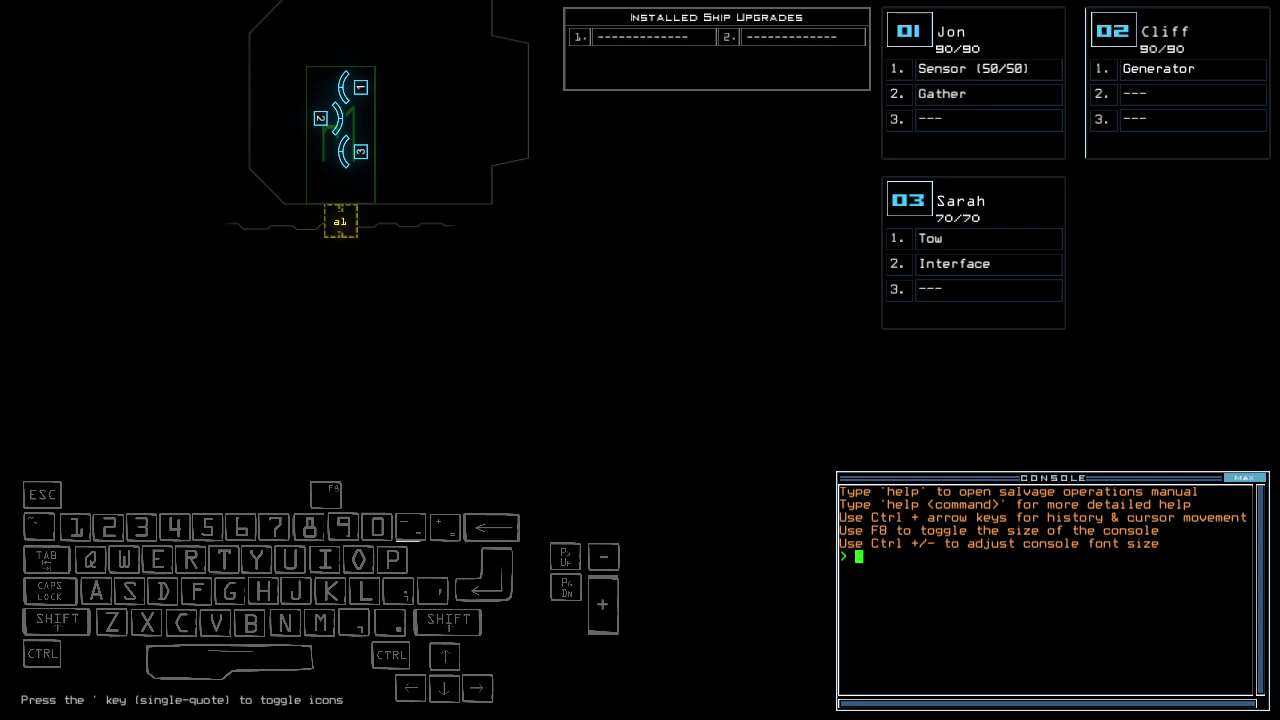
pyautogui.write('ready a')
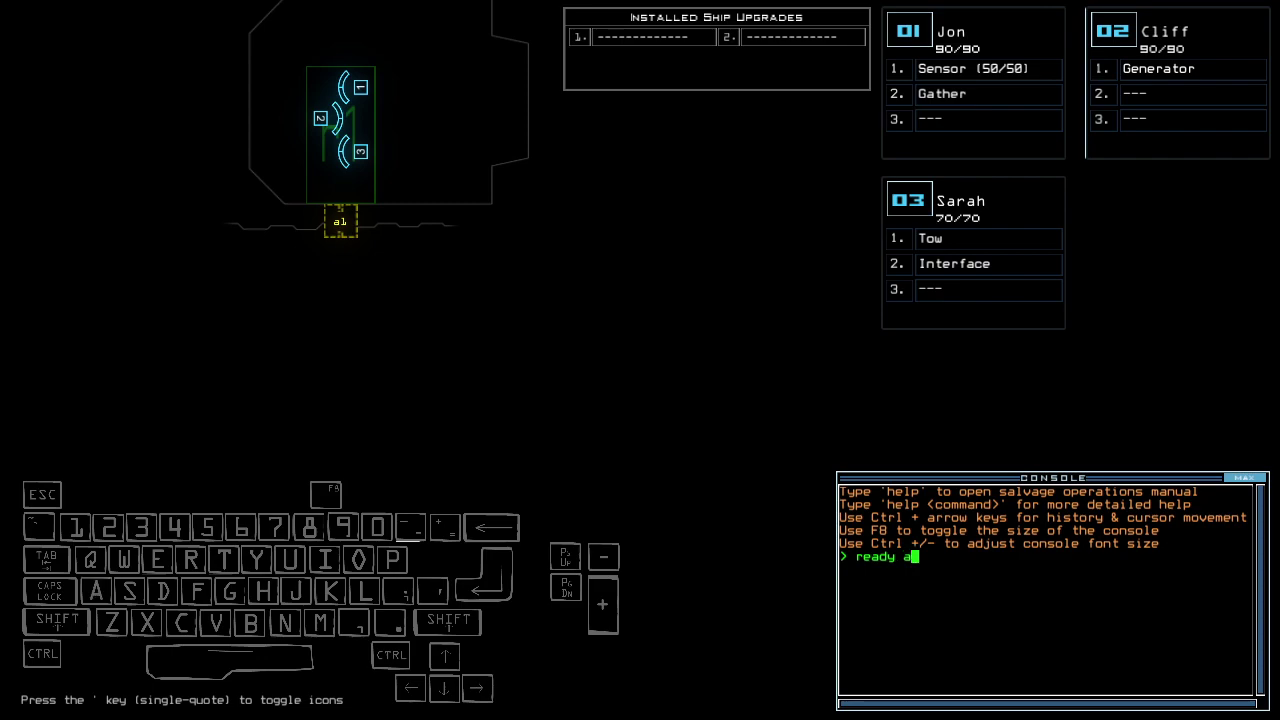
pyautogui.write(' 3:sens')
# - Give drone 3 the gather and sensor upgrades, drive it forward and drop a motion sensor
pyautogui.press('Return')
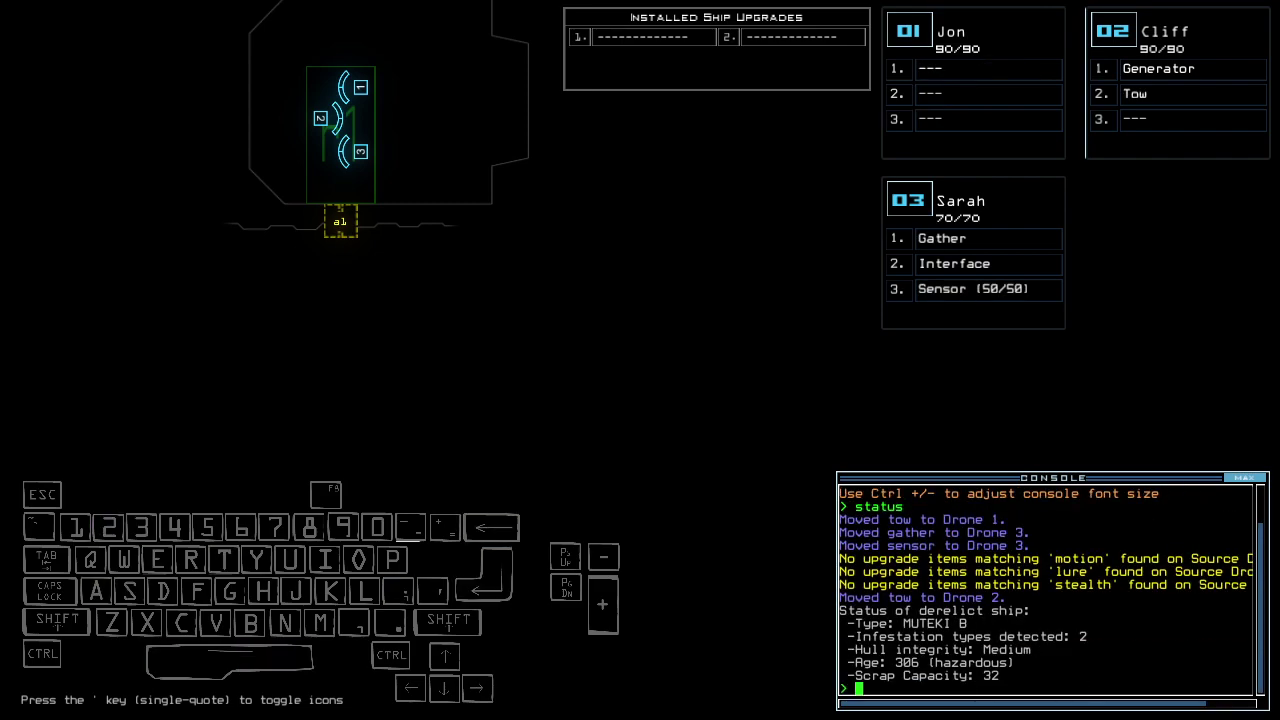
pyautogui.press('Up')
pyautogui.press('Right')
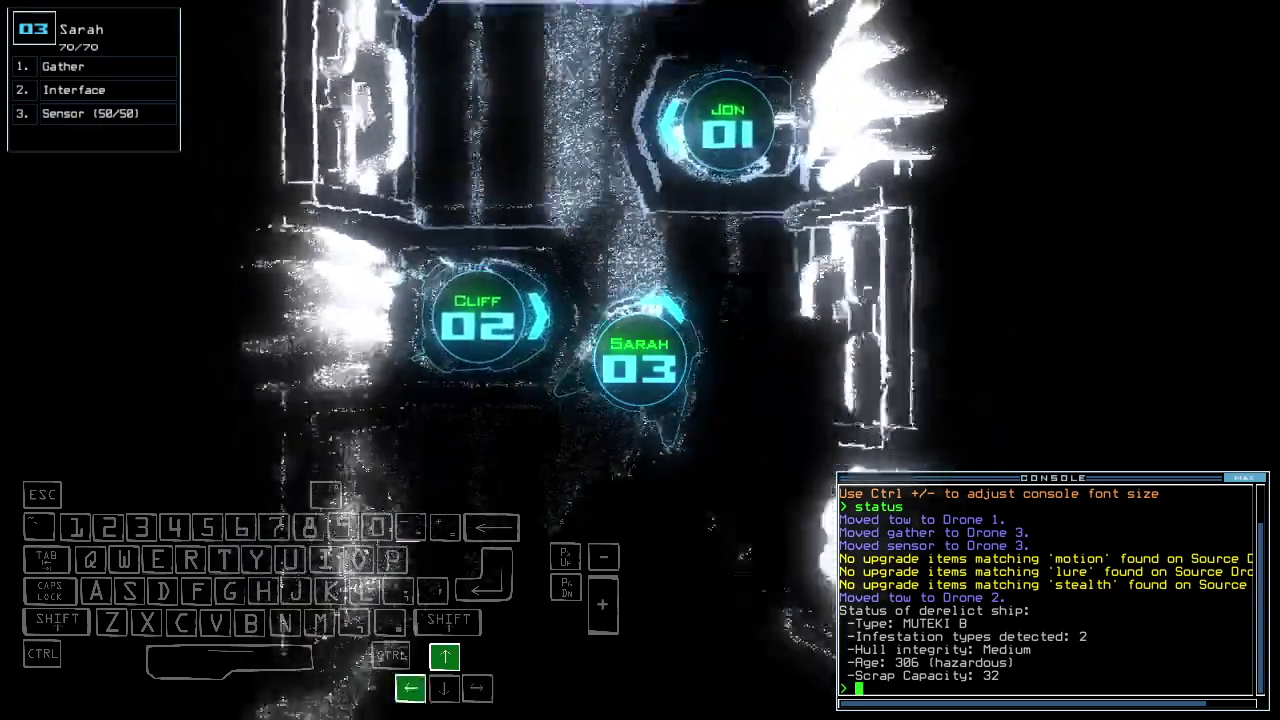
pyautogui.write('ss')
pyautogui.press('Return')
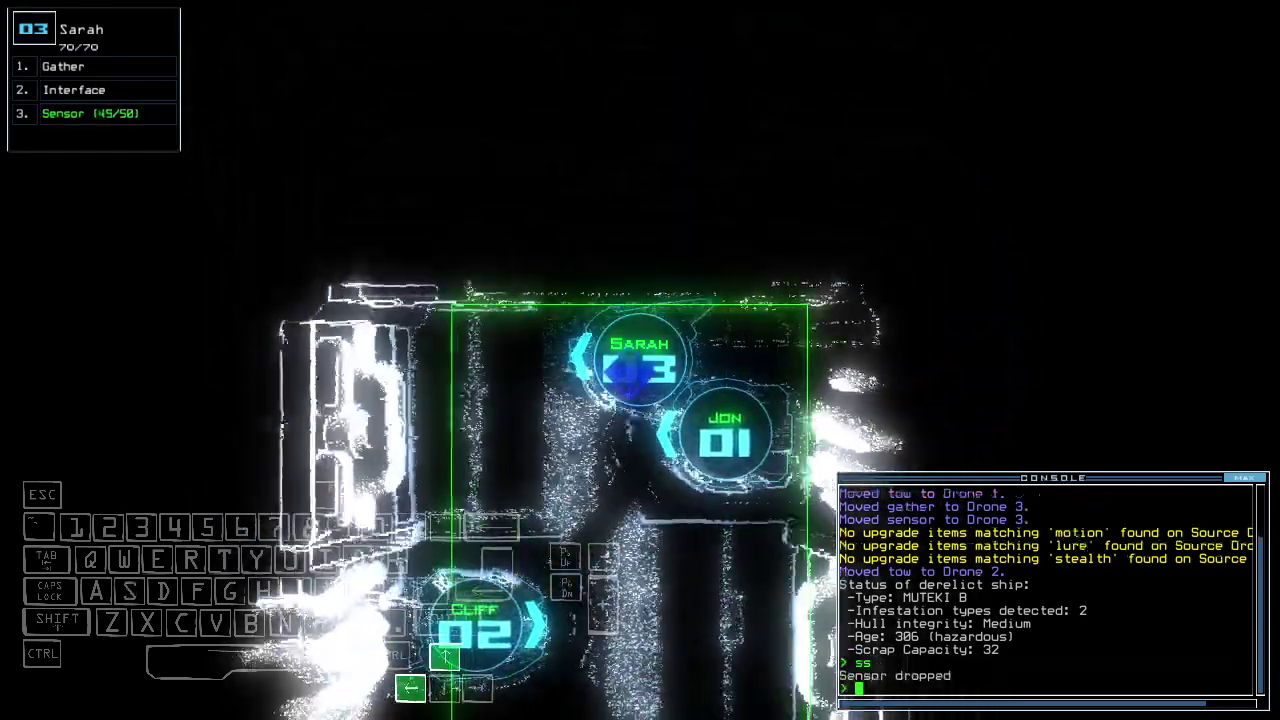
pyautogui.press('Up')
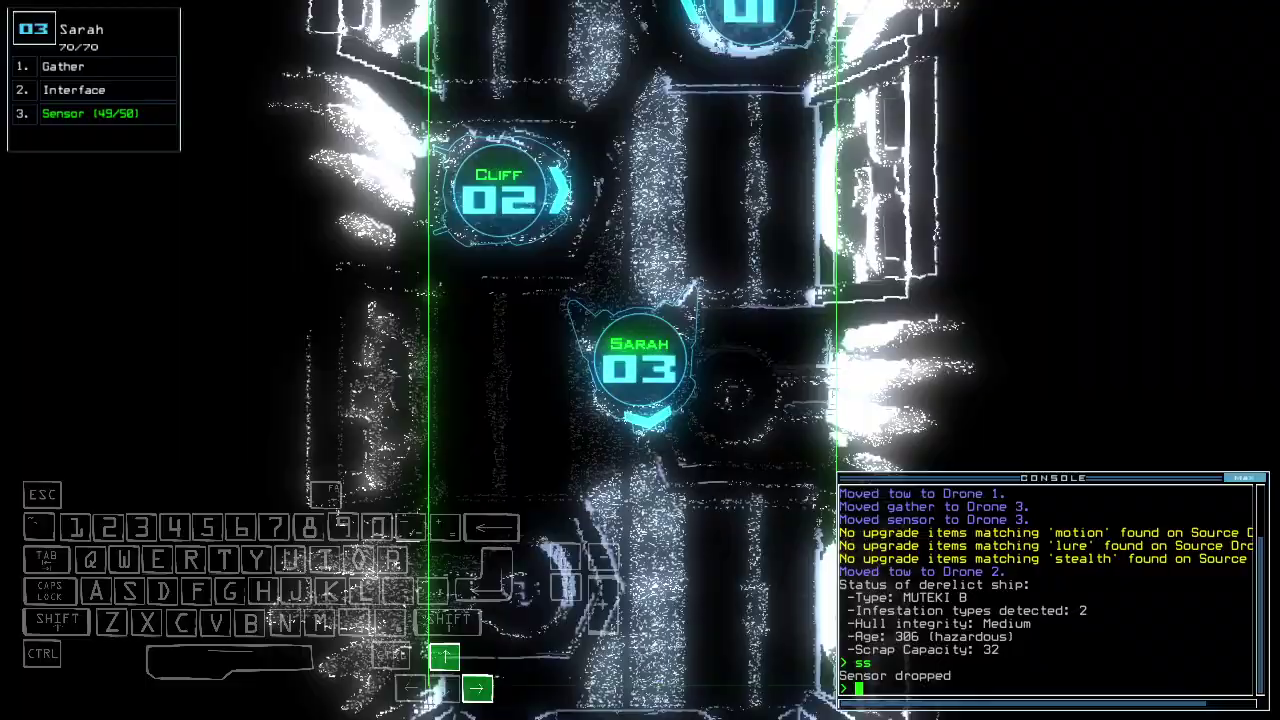
pyautogui.press('2')
pyautogui.press('1')
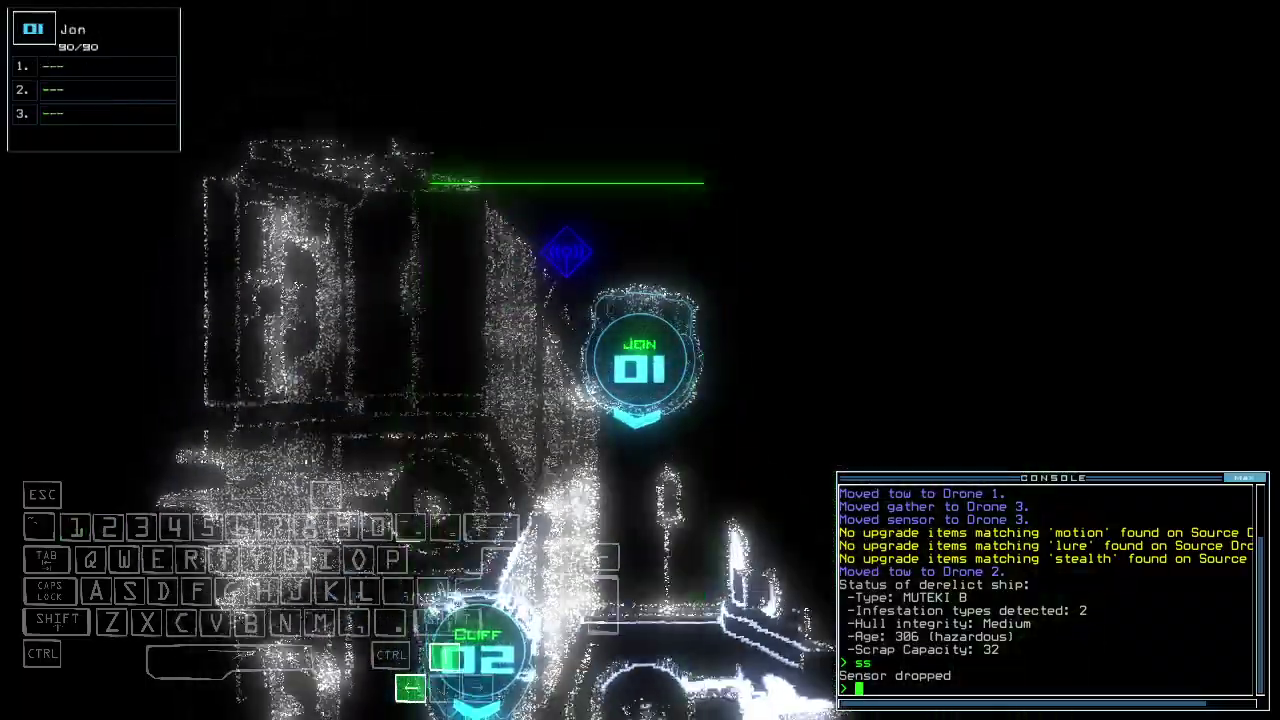
pyautogui.write('3')
pyautogui.write('lo')
# - Open the doors to room r1, drop another sensor and collect scrap with drone 3
pyautogui.press('Return')
pyautogui.press('Up')
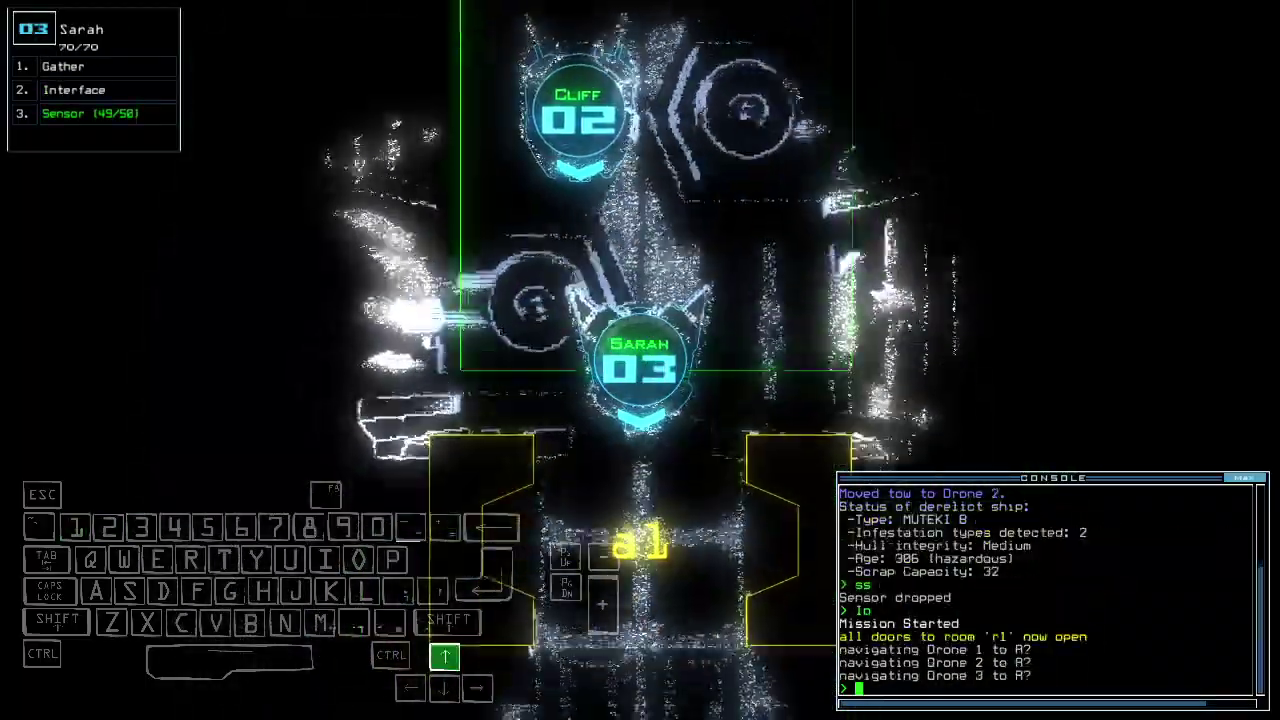
pyautogui.press('Right')
pyautogui.write('ss')
pyautogui.press('Return')
pyautogui.write('g')
pyautogui.press('Return')
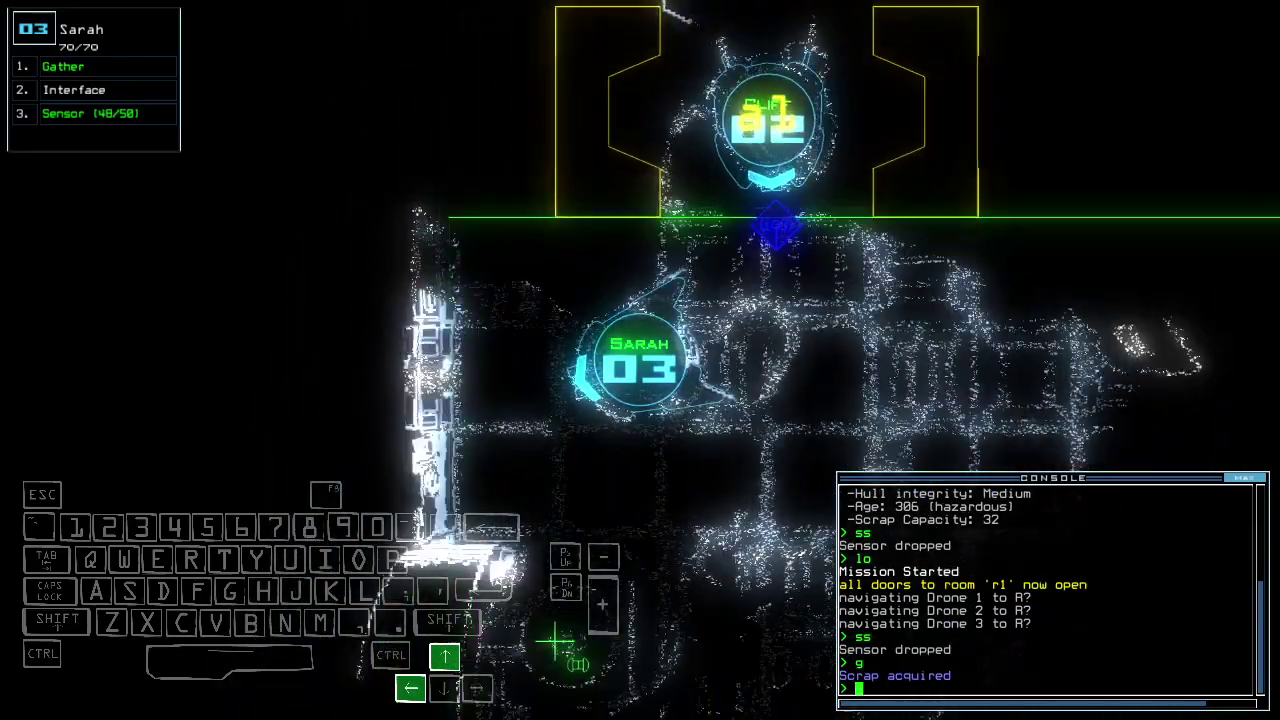
pyautogui.press('Left')
# - Activate the generator, collect more scrap with drone 3, and re-dock the ship at airlock a2
pyautogui.press('Tab')
pyautogui.write('g')
pyautogui.press('Return')
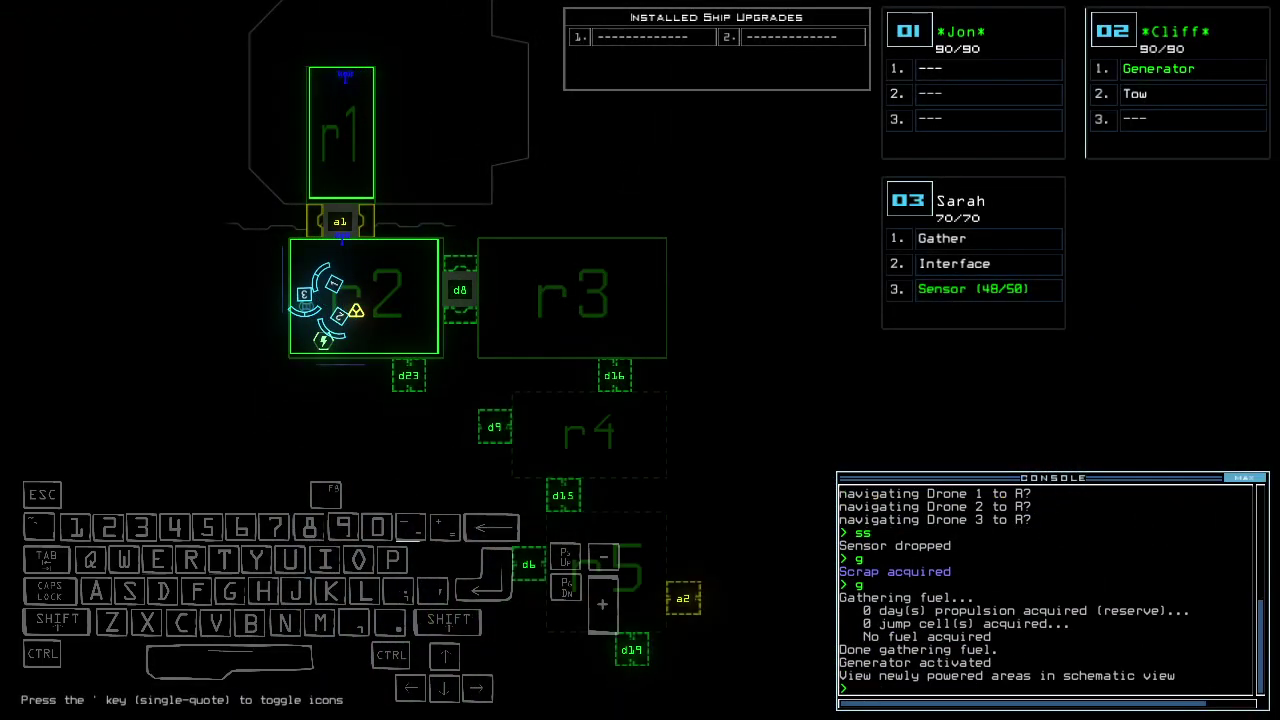
pyautogui.press('Tab')
pyautogui.press('Up')
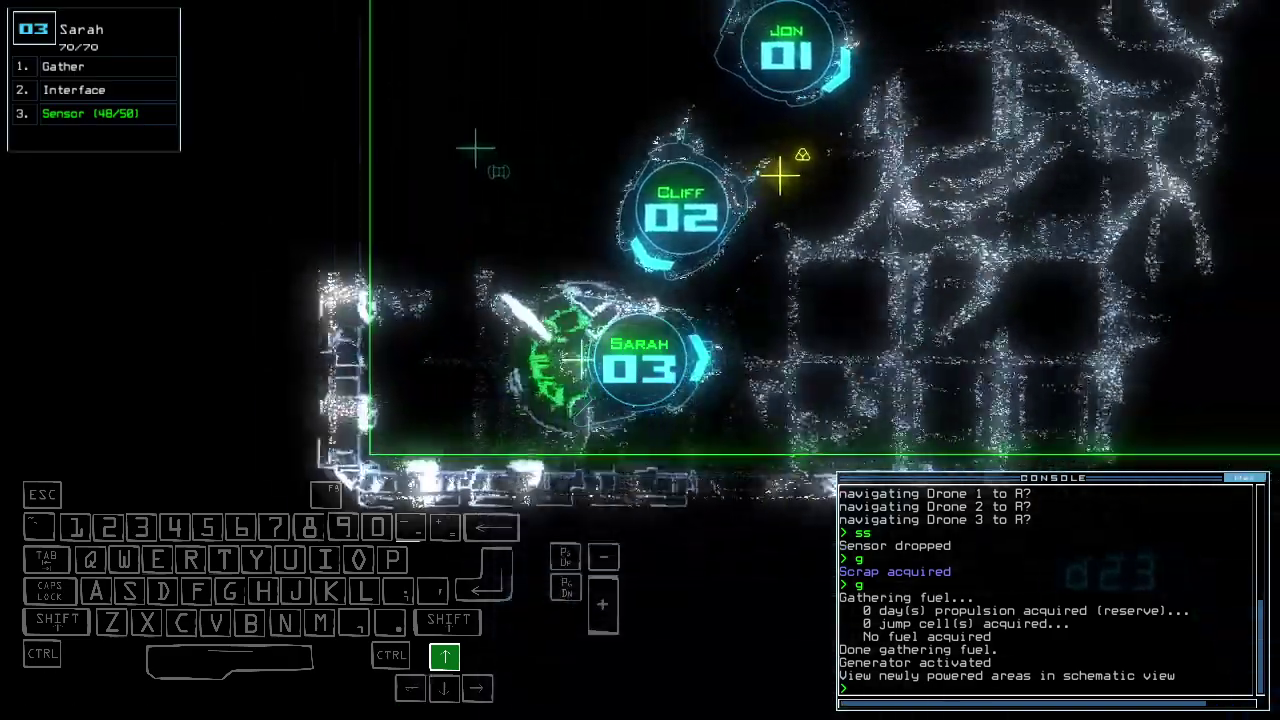
pyautogui.press('Left')
pyautogui.write('g')
pyautogui.press('Return')
pyautogui.press('Tab')
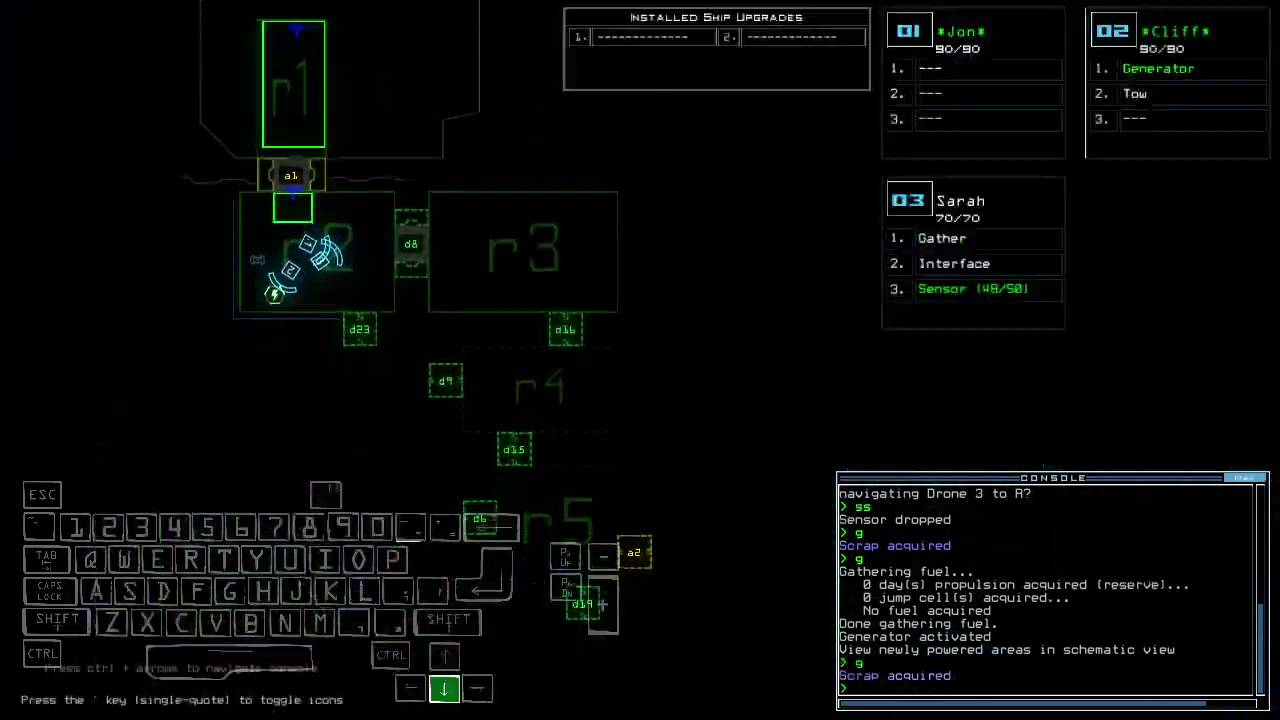
pyautogui.write('dd a2')
pyautogui.press('Return')
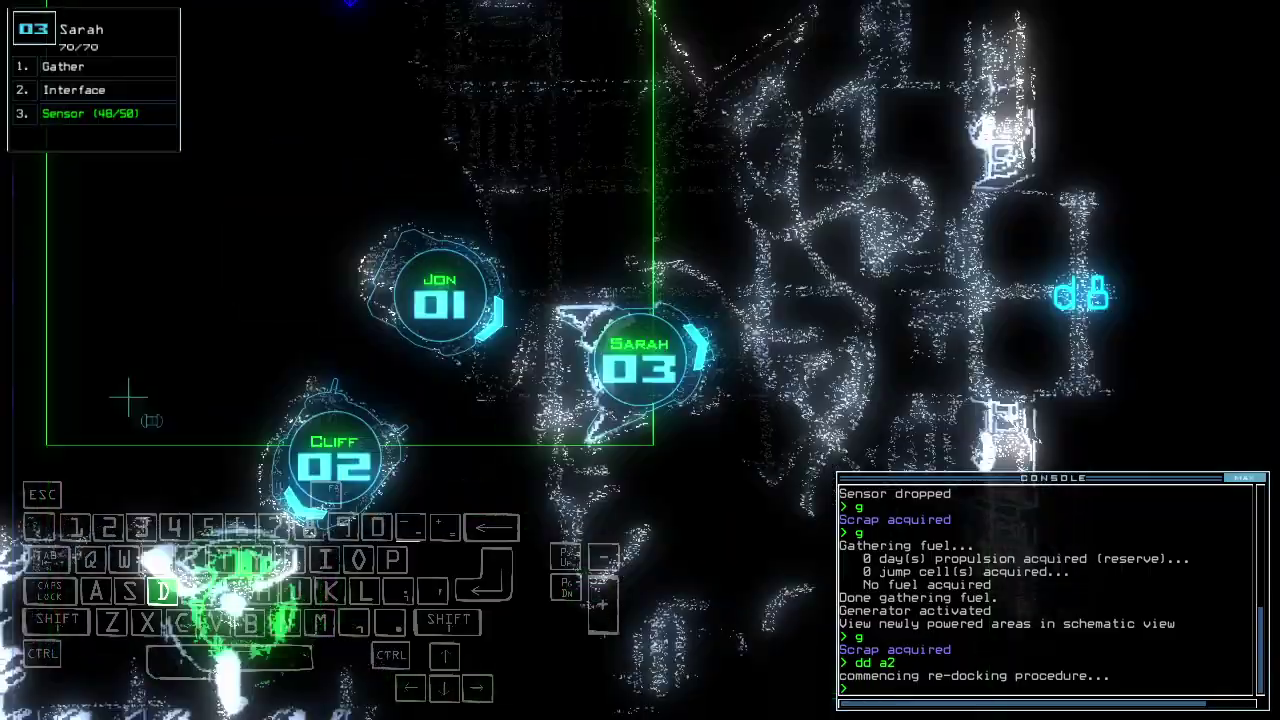
pyautogui.write('d23d23')
# - Open door d23 and the doors to room r1, and drop a motion sensor with drone 3
pyautogui.press('Return')
pyautogui.press('Tab')
pyautogui.press('Up')
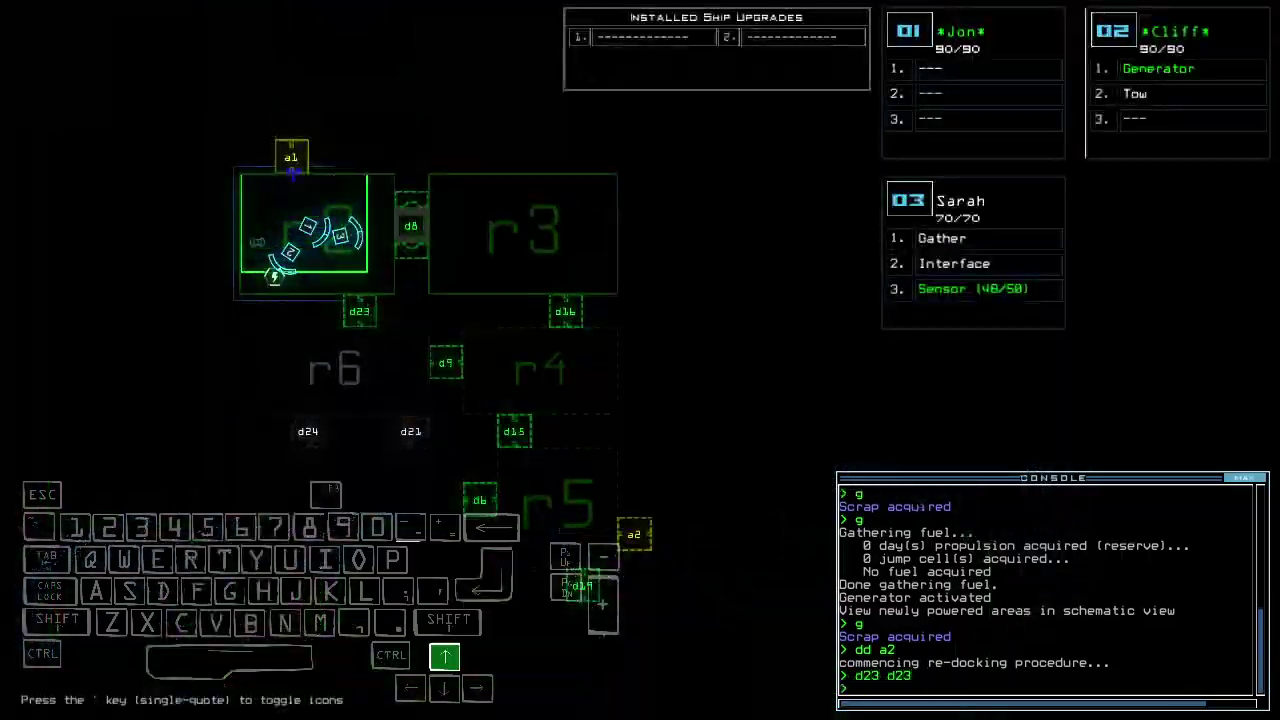
pyautogui.press('Tab')
pyautogui.press('Right')
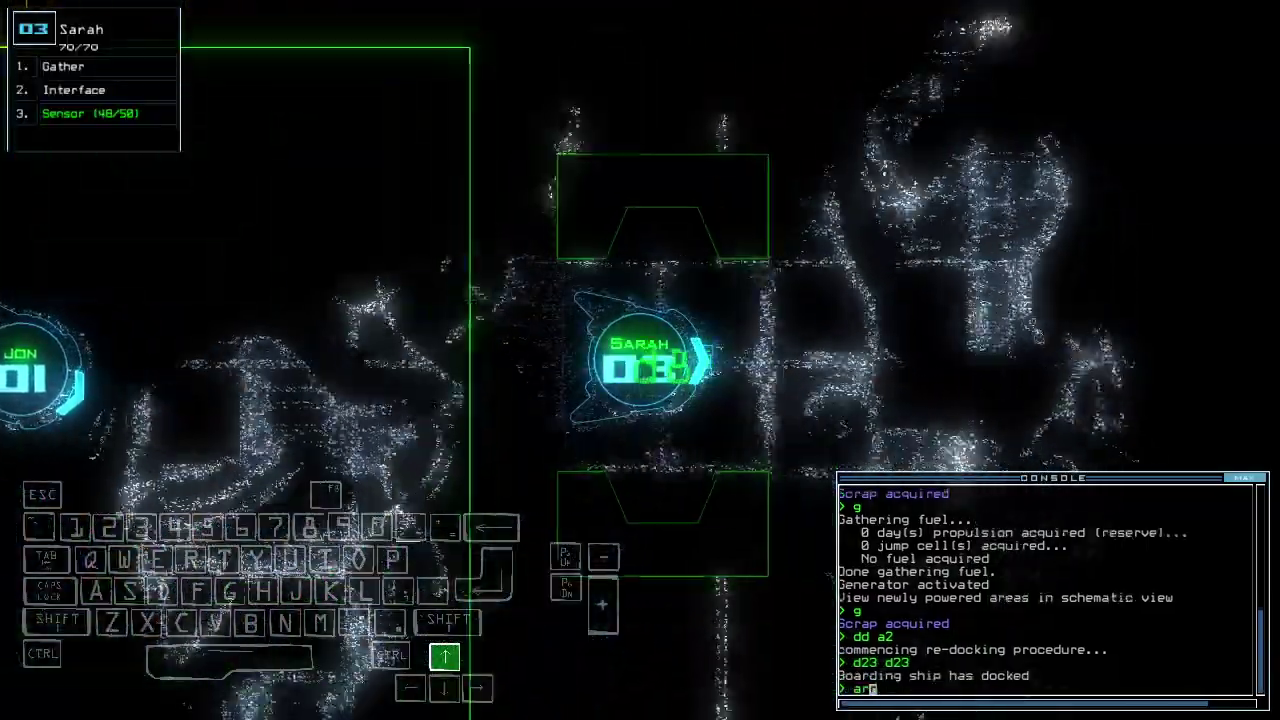
pyautogui.write('arr')
pyautogui.press('Return')
pyautogui.write('ss')
pyautogui.press('Return')
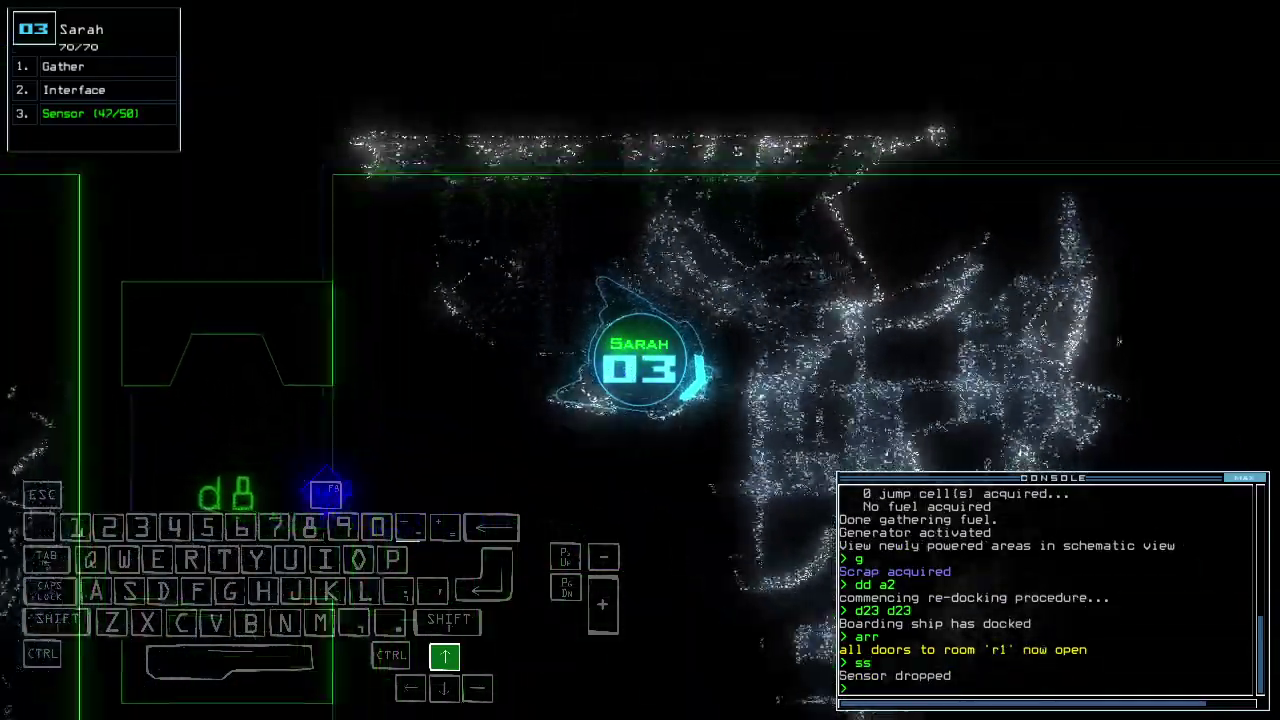
pyautogui.press('Left')
pyautogui.write('rv')
# - Scan nearby rooms, open door d16 and drop a motion sensor beside it
pyautogui.press('Return')
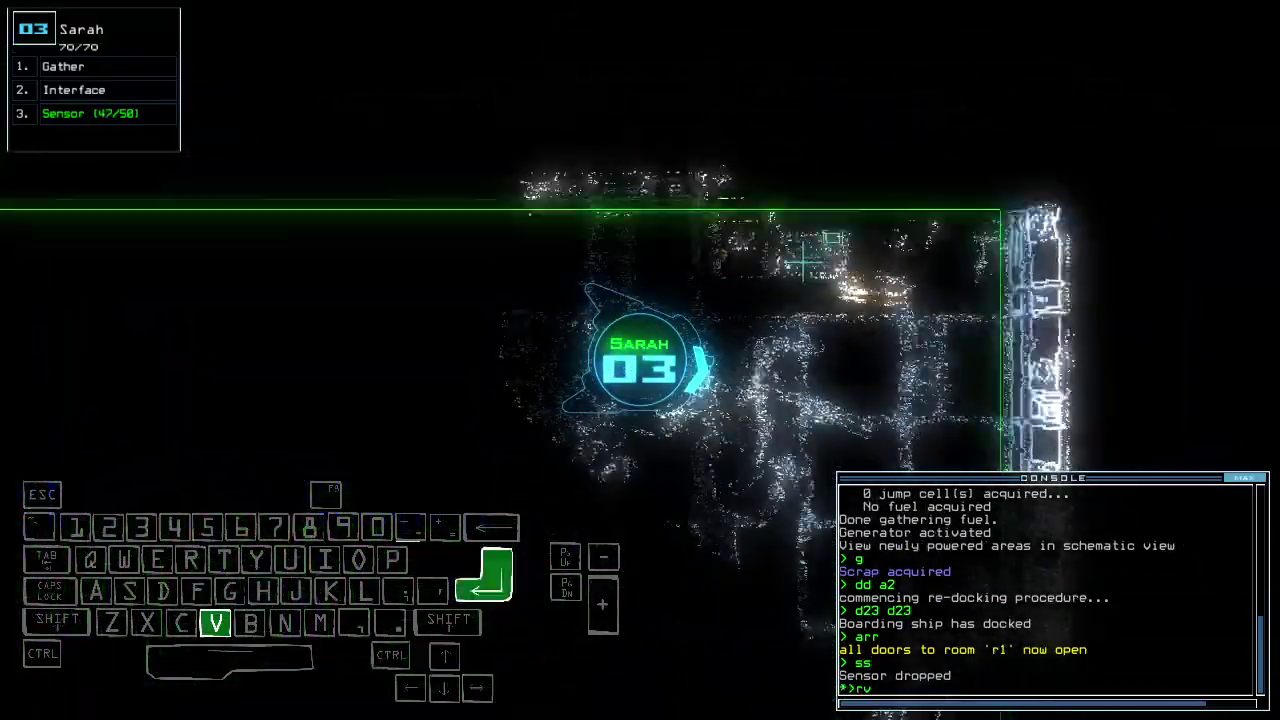
pyautogui.press('Tab')
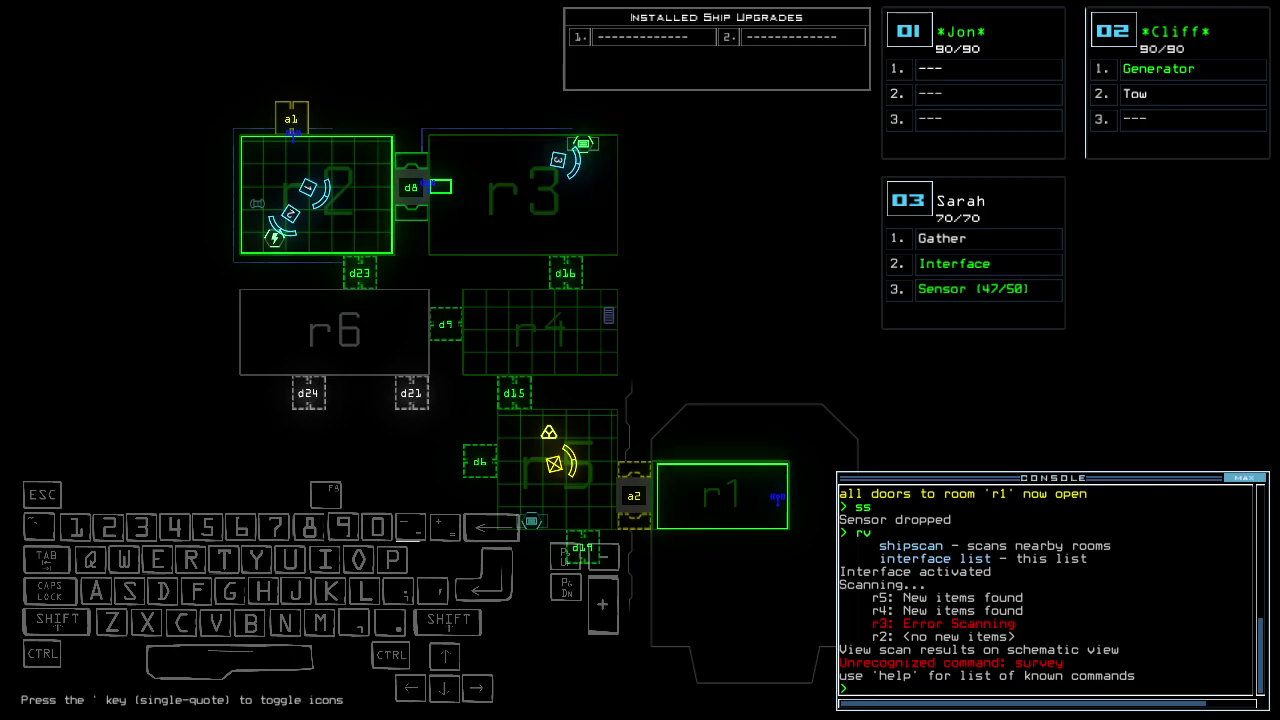
pyautogui.press('Tab')
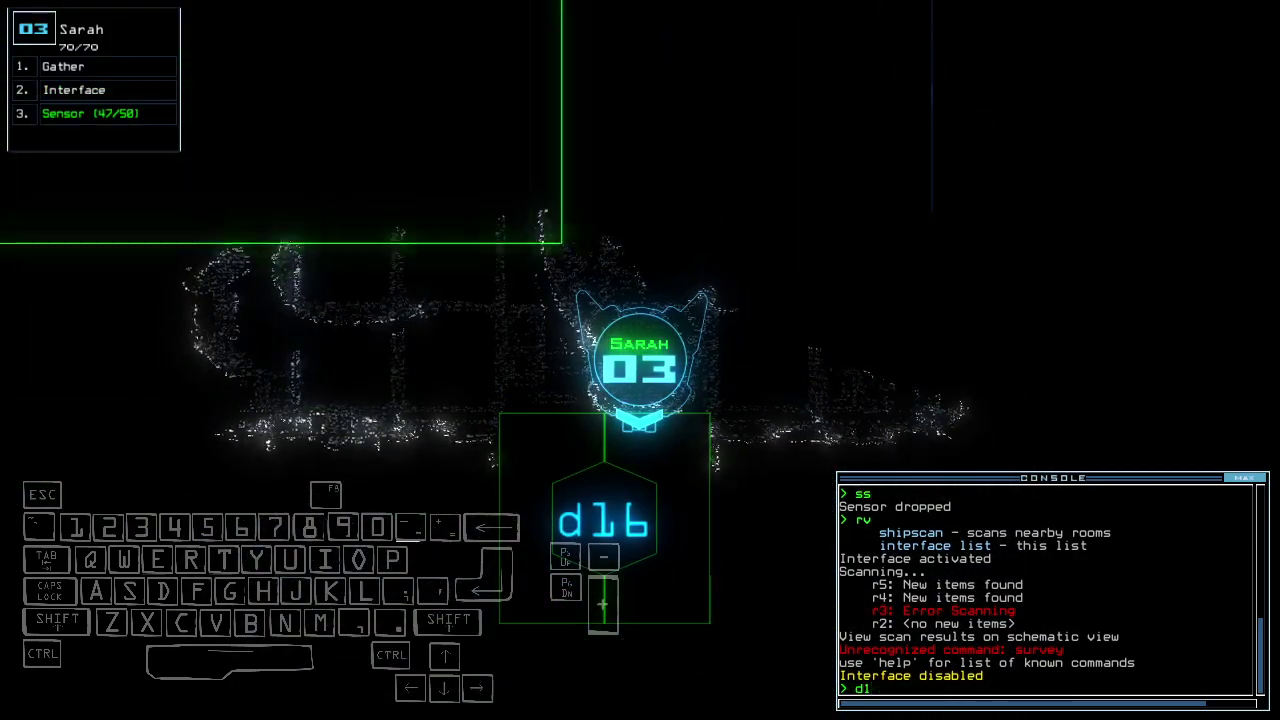
pyautogui.write('d16')
pyautogui.press('Tab')
pyautogui.press('Tab')
pyautogui.press('Return')
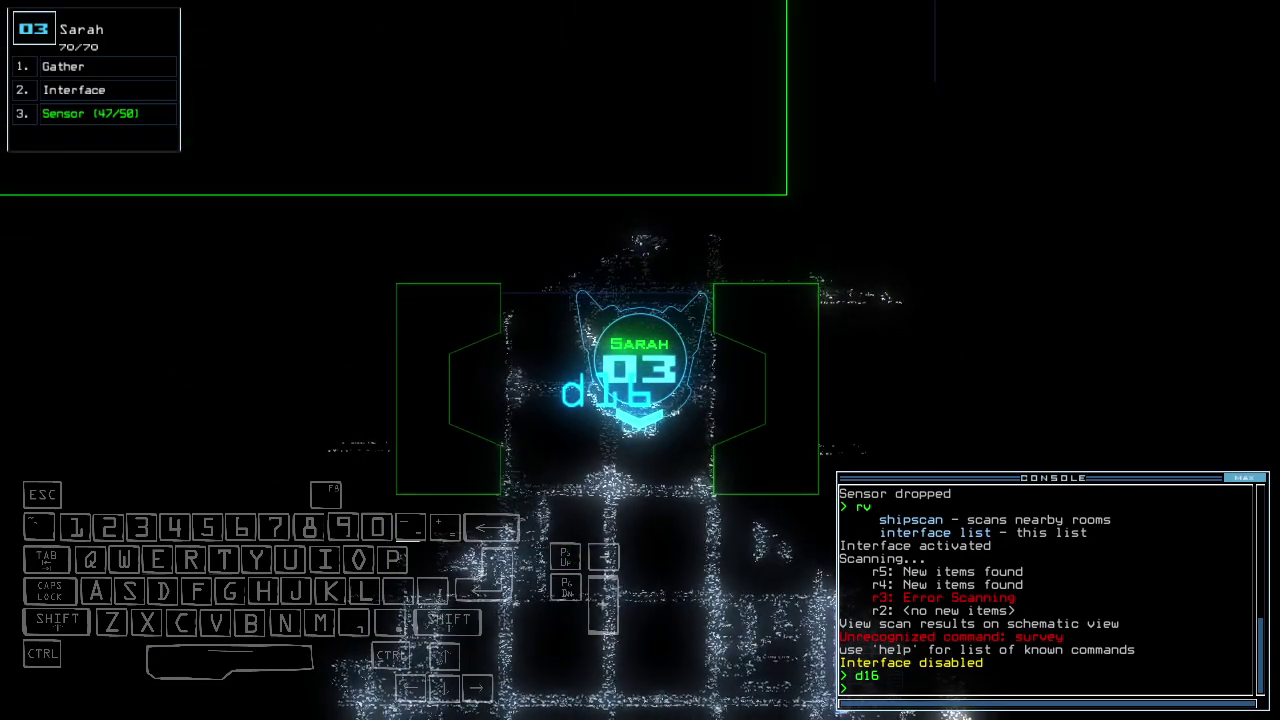
pyautogui.write('ss')
pyautogui.press('Up')
pyautogui.press('Return')
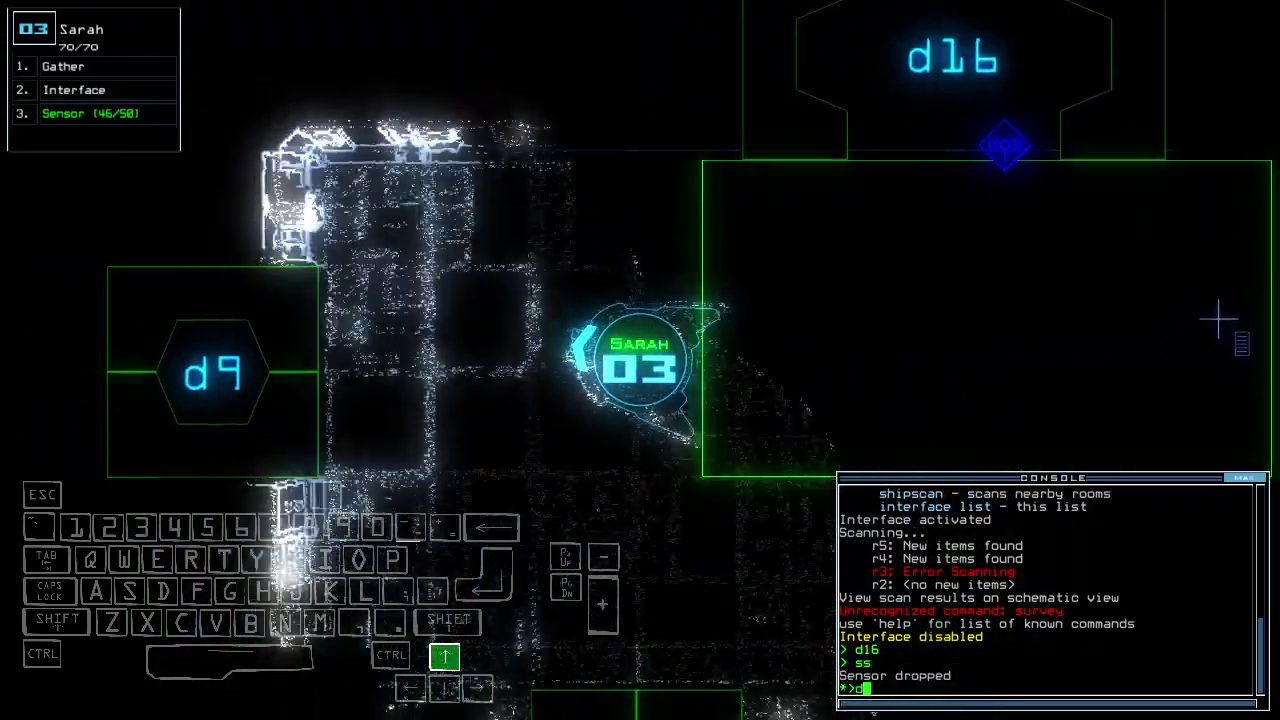
pyautogui.write('d9')
# - Toggle door d9 three times and door d16 once more
pyautogui.press('Return')
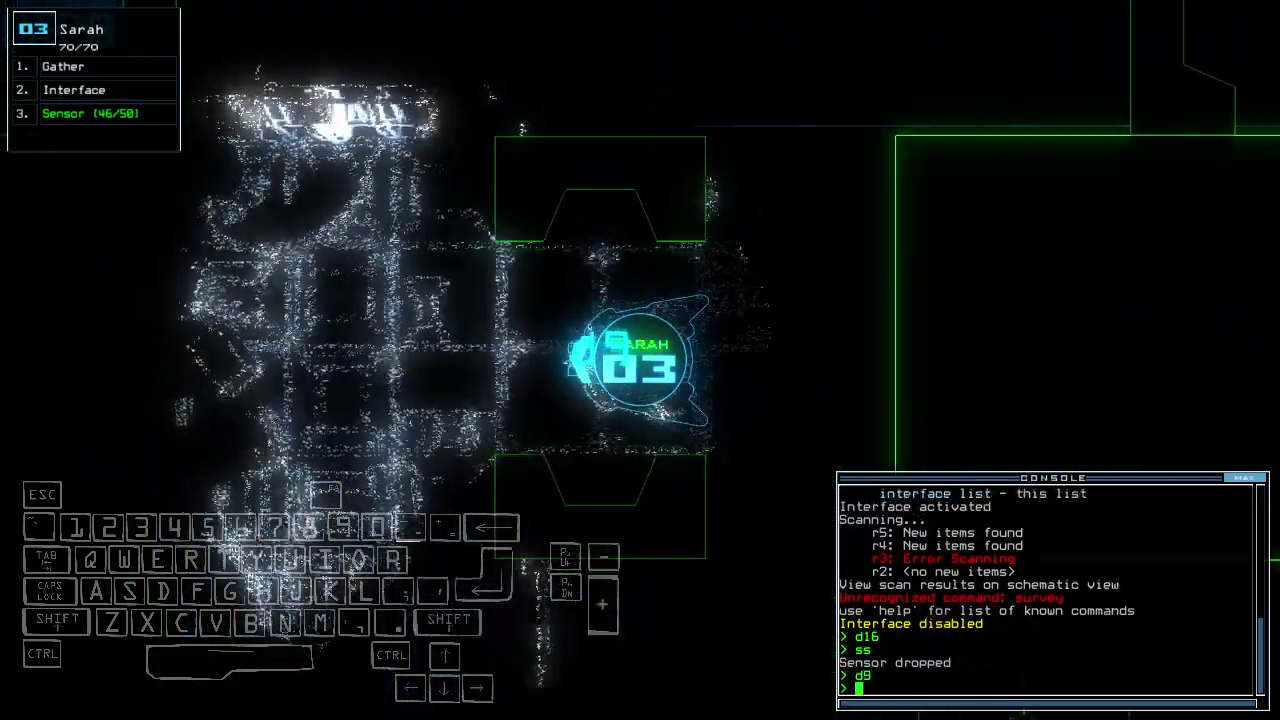
pyautogui.write('d9')
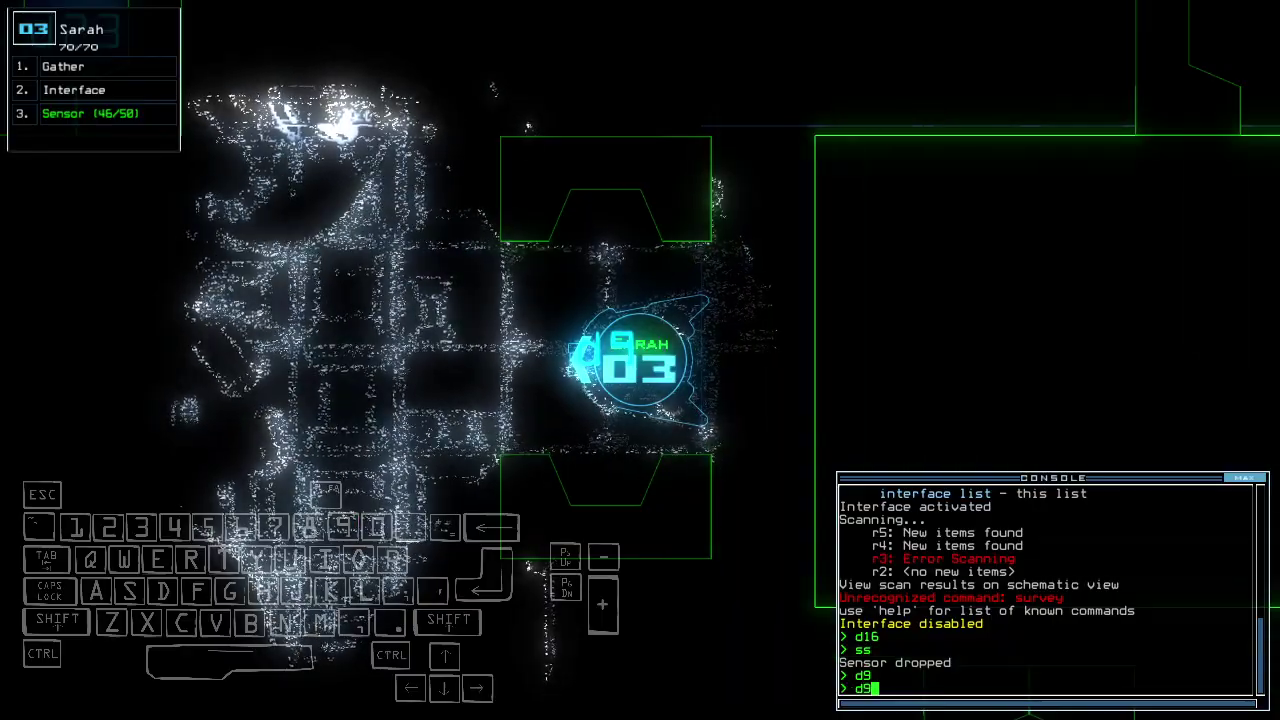
pyautogui.press('Return')
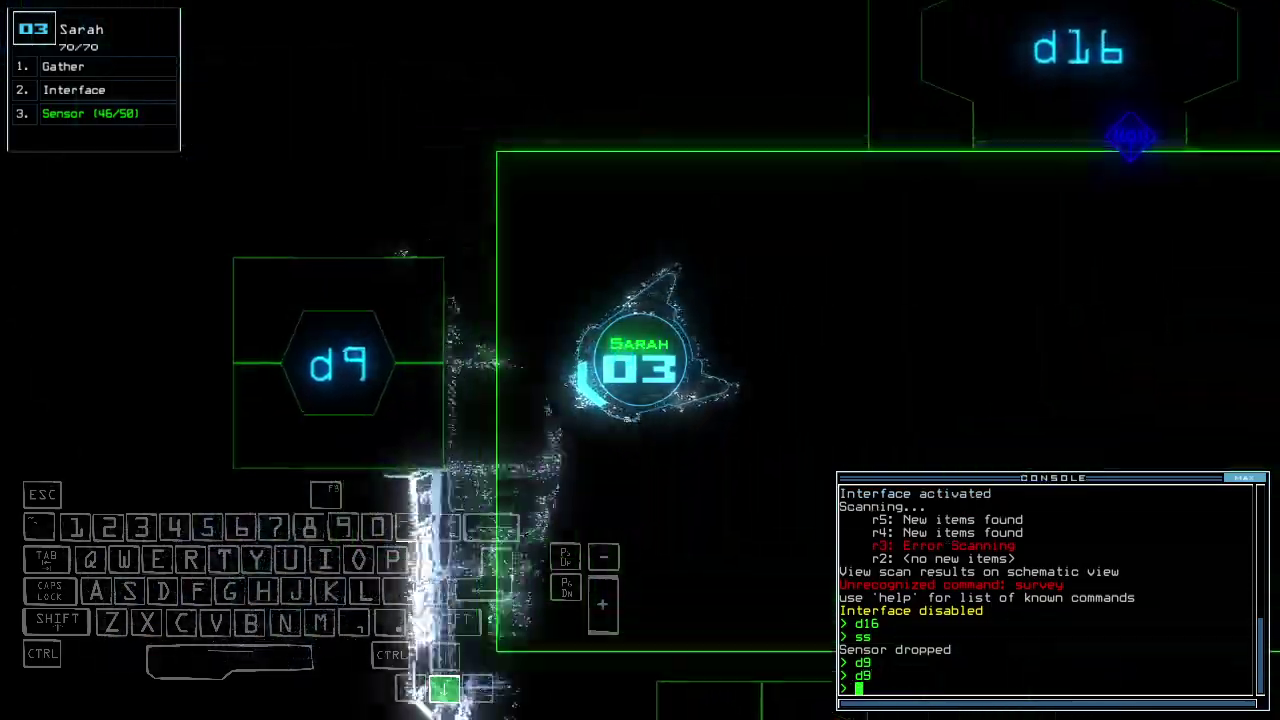
pyautogui.write('d9')
pyautogui.press('Return')
pyautogui.write('d')
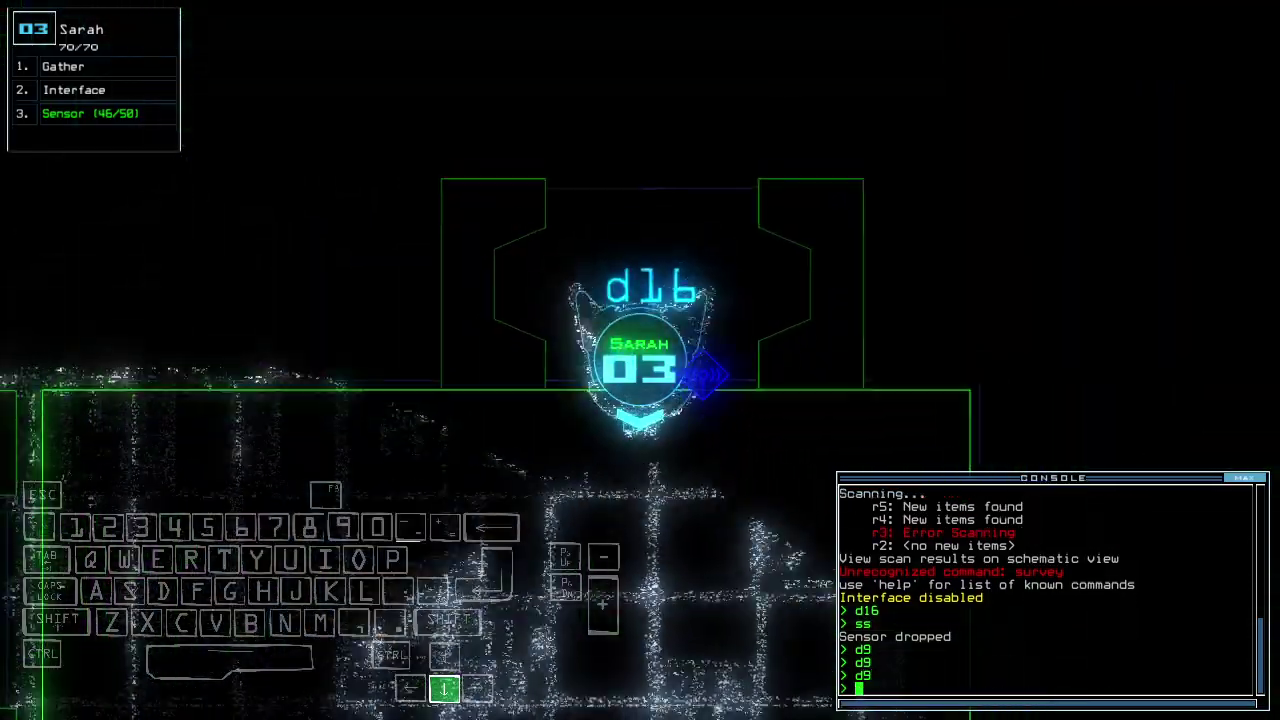
pyautogui.write('16')
pyautogui.press('Return')
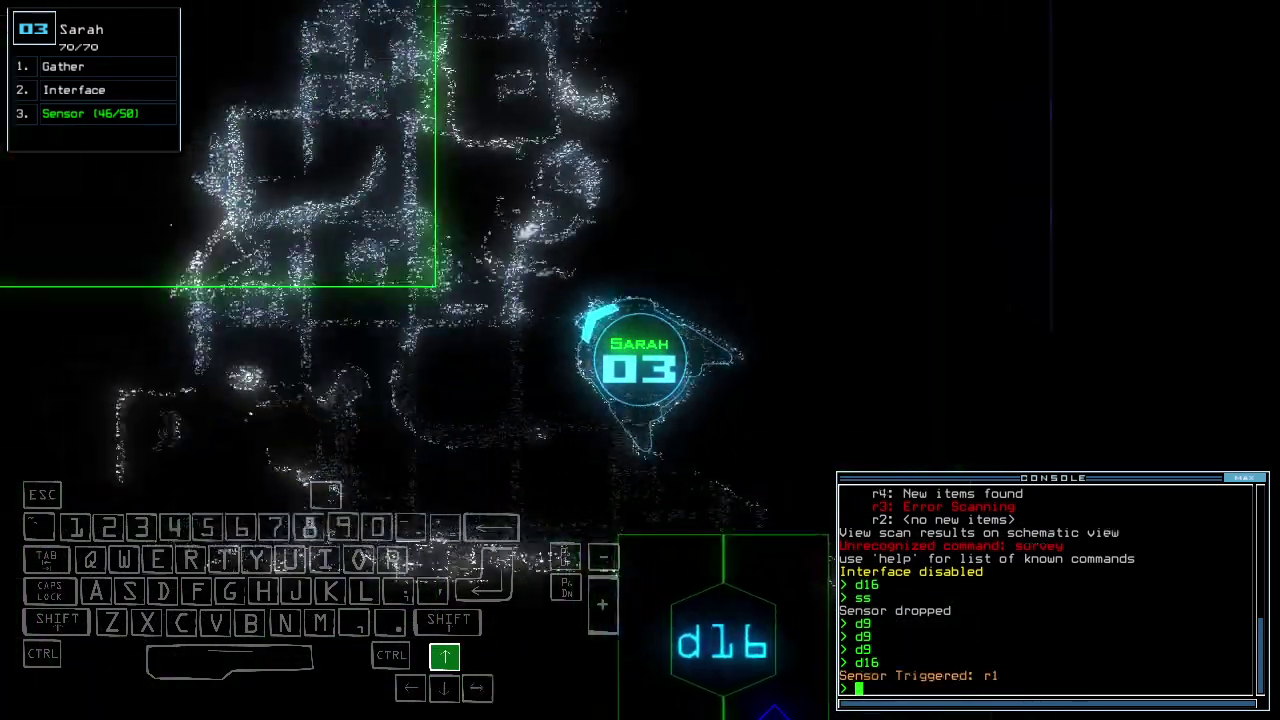
pyautogui.press('Tab')
pyautogui.write('ra')
# - Close all doors to room r1, drive Sarah's drone forward and toggle door d8
pyautogui.press('Return')
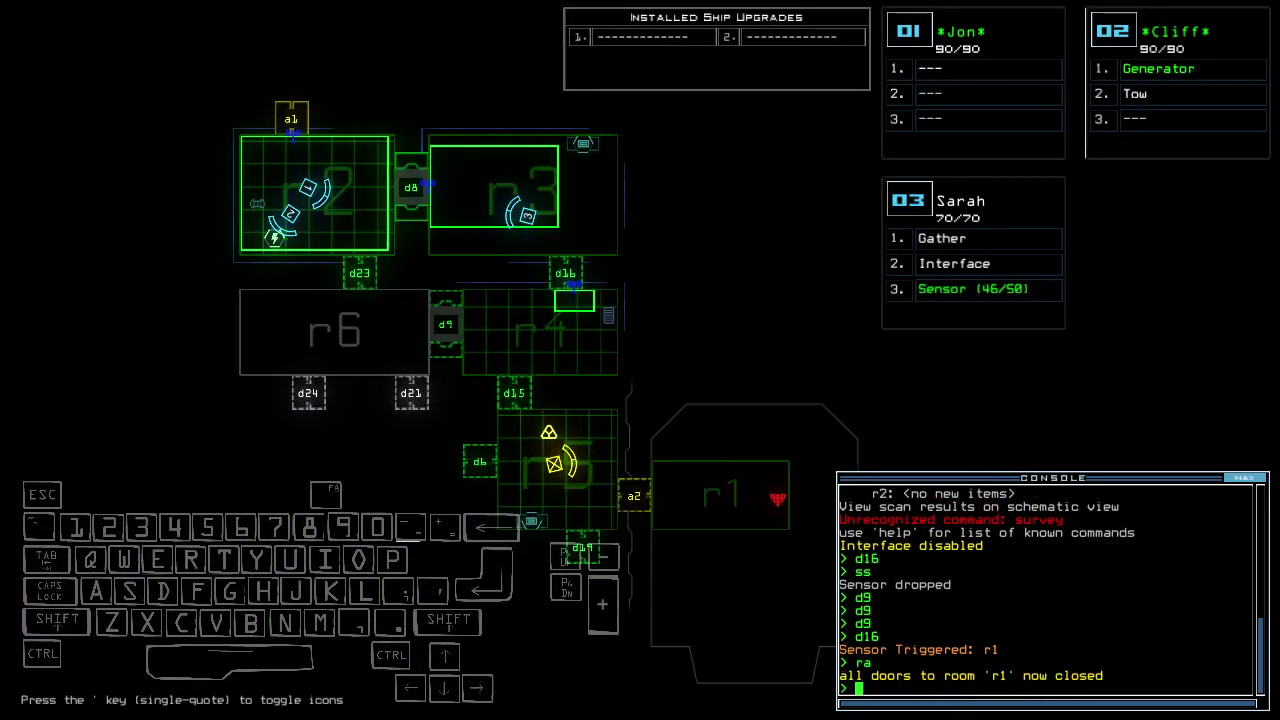
pyautogui.press('Tab')
pyautogui.press('Up')
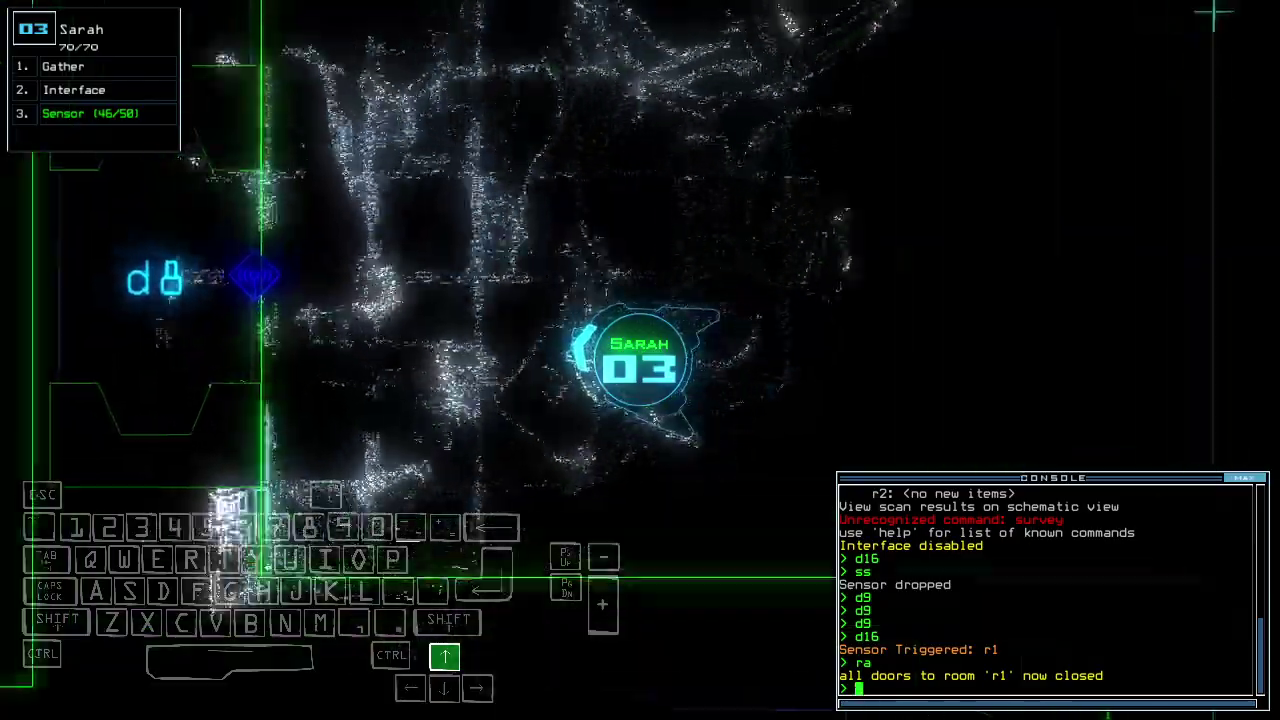
pyautogui.press('d')
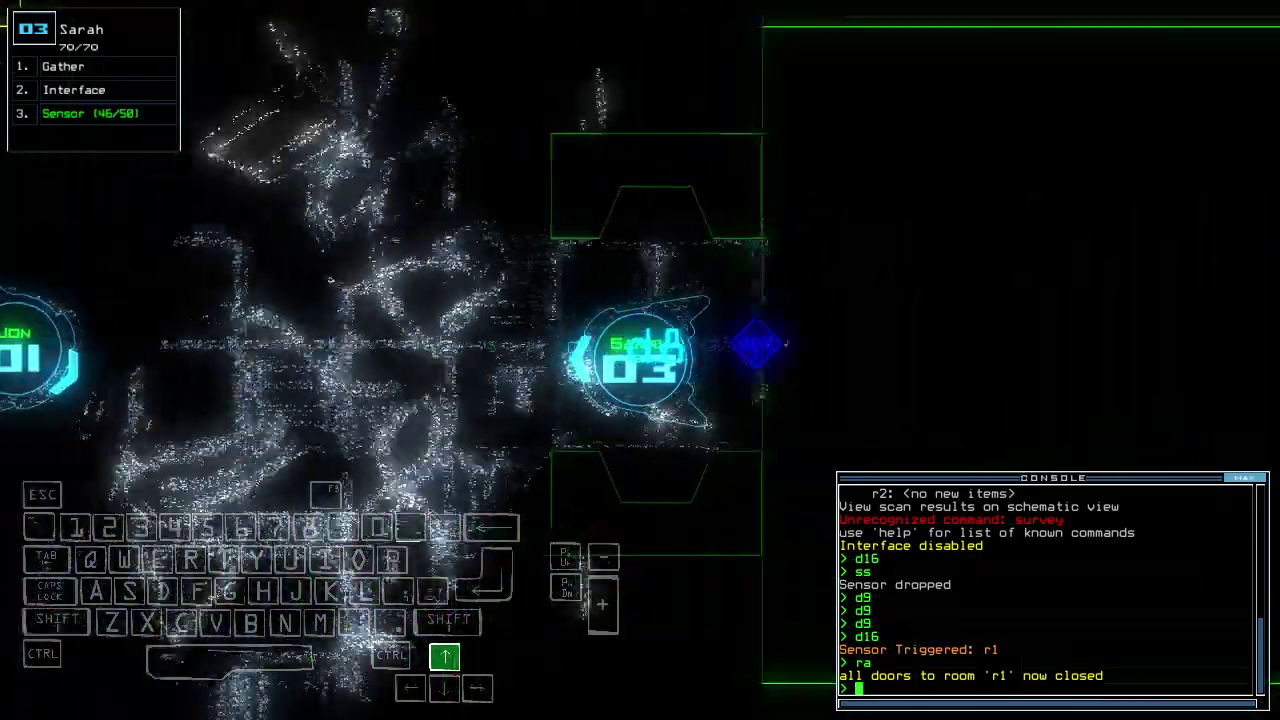
pyautogui.write('d8')
pyautogui.press('Return')
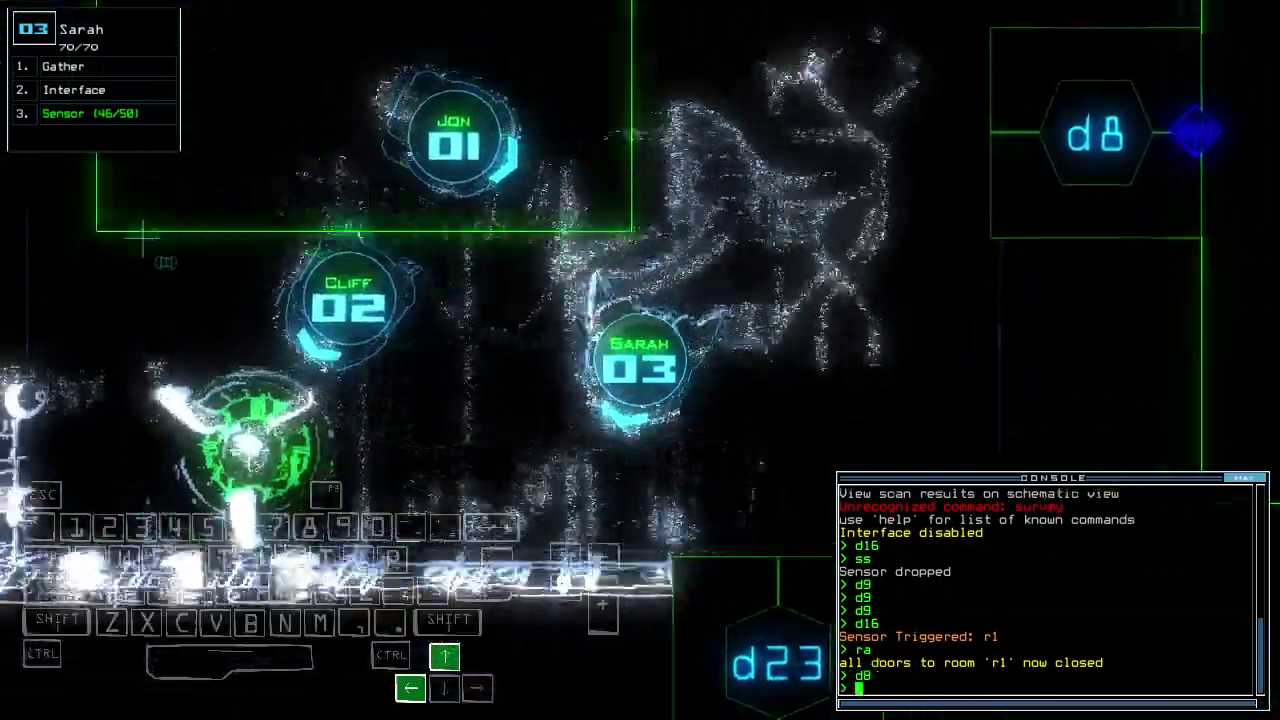
pyautogui.press('Tab')
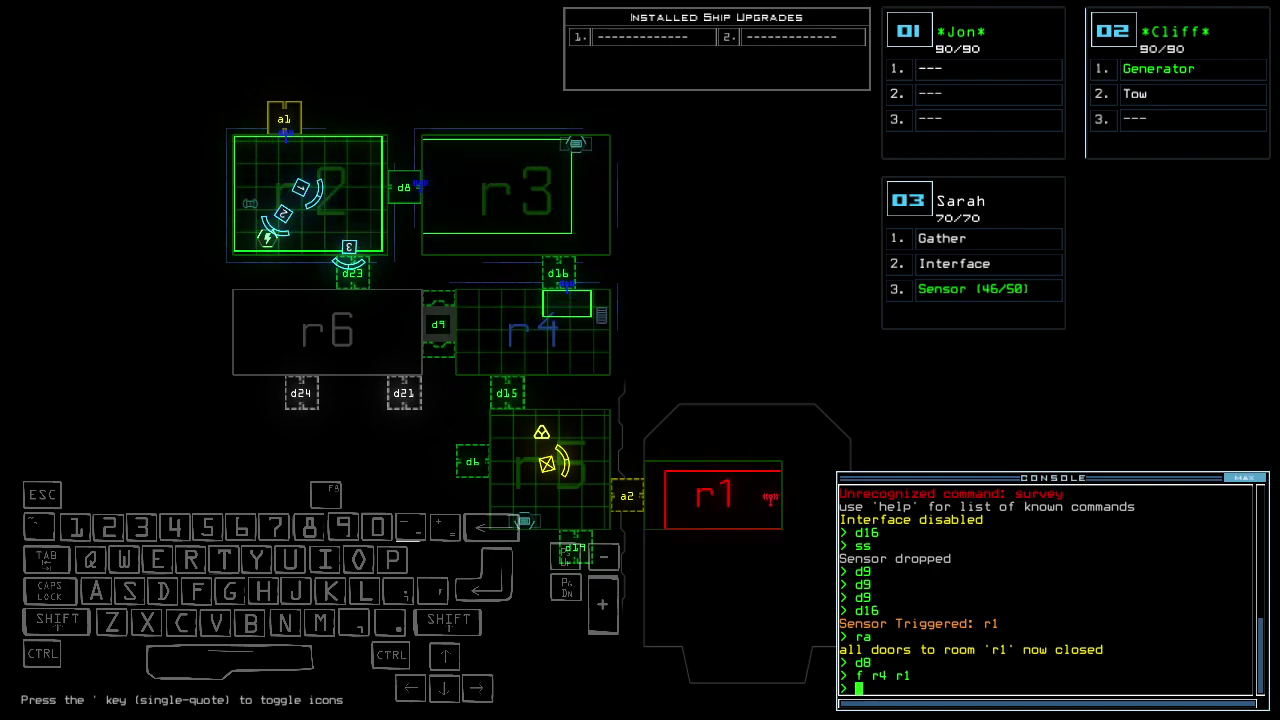
# - Drive Sarah's drone to door d8 and toggle d8 again
pyautogui.press('Tab')
pyautogui.press('Down')
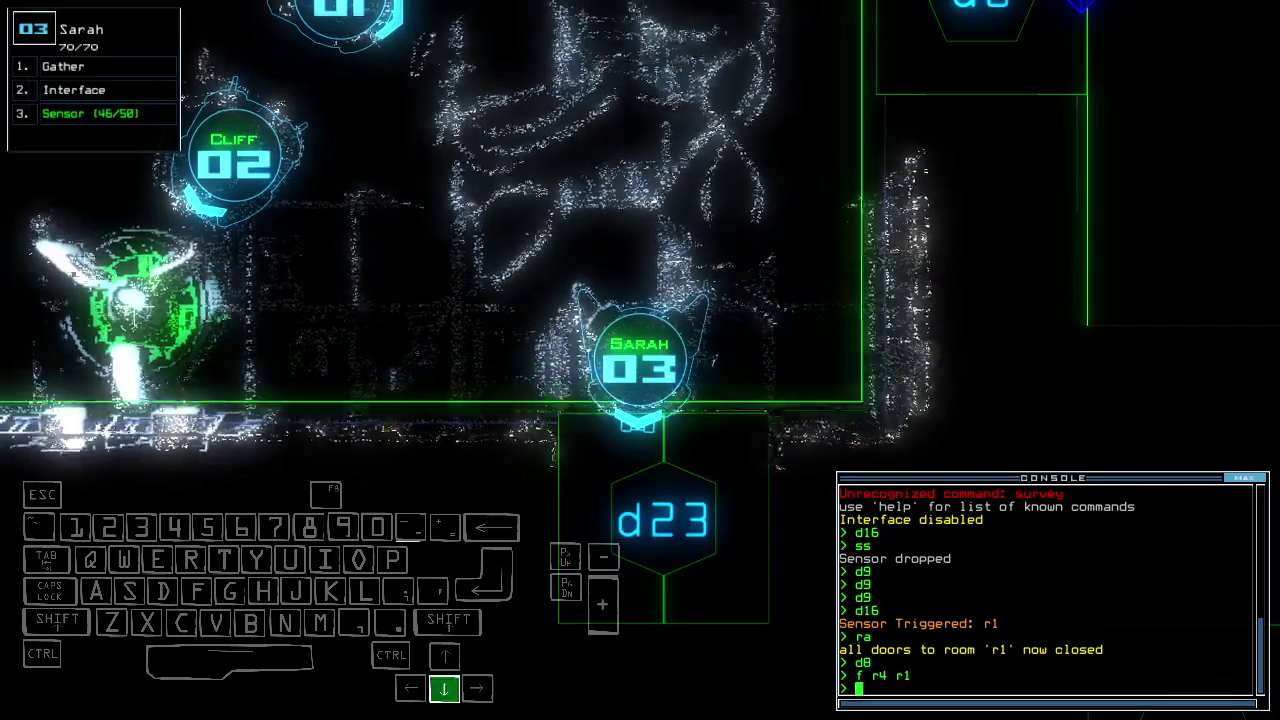
pyautogui.press('Left')
pyautogui.press('Up')
pyautogui.write('d8')
pyautogui.press('Return')
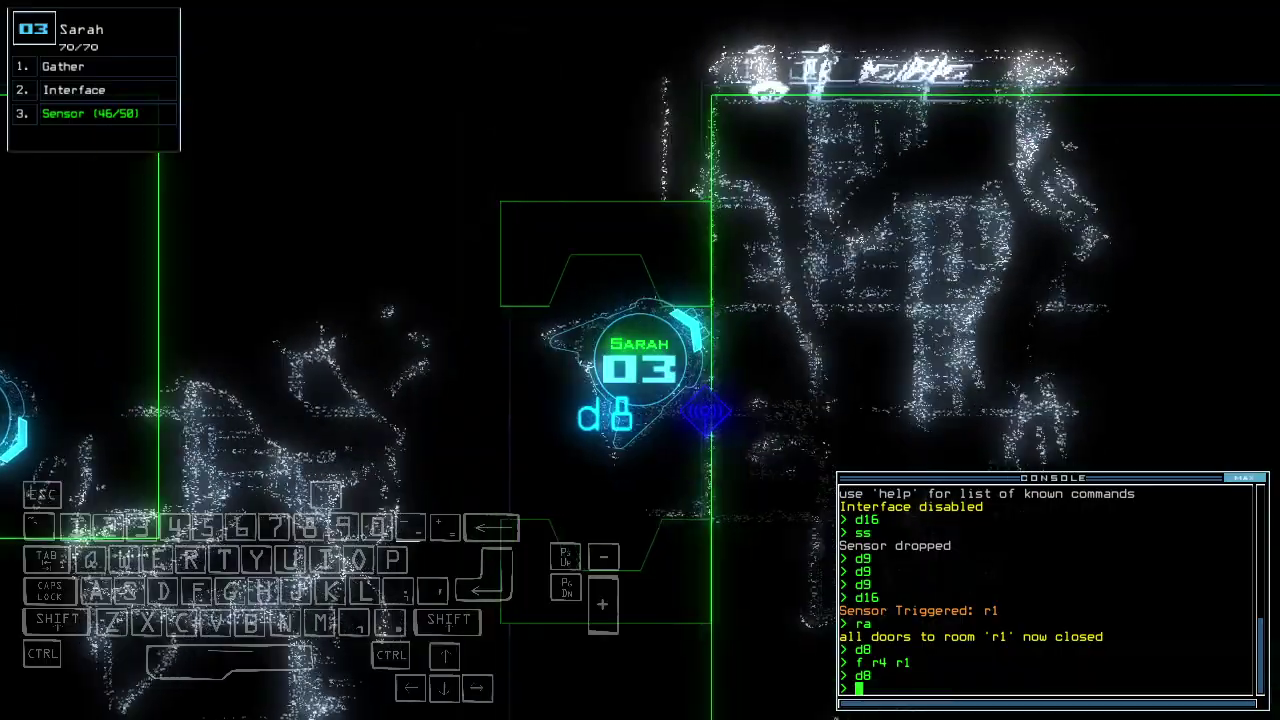
pyautogui.press('Left')
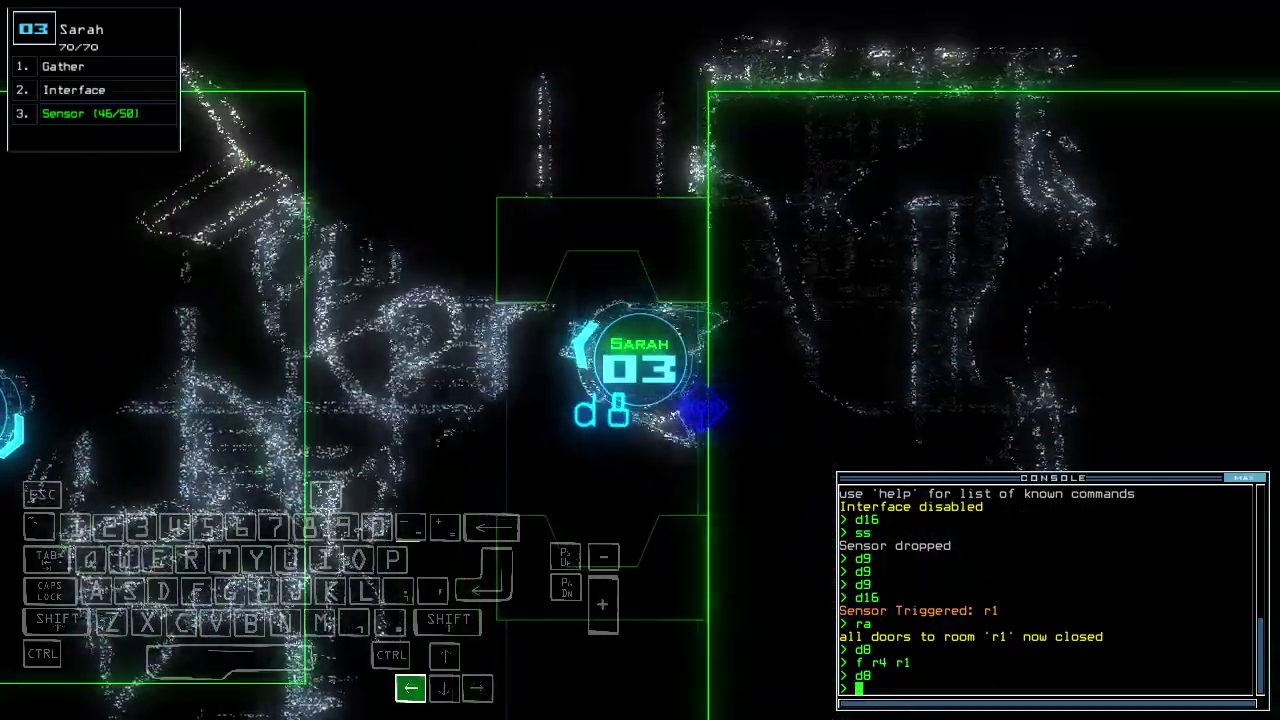
# - Position Jon's drone beside Sarah at door d8 and toggle door d9
pyautogui.press('1')
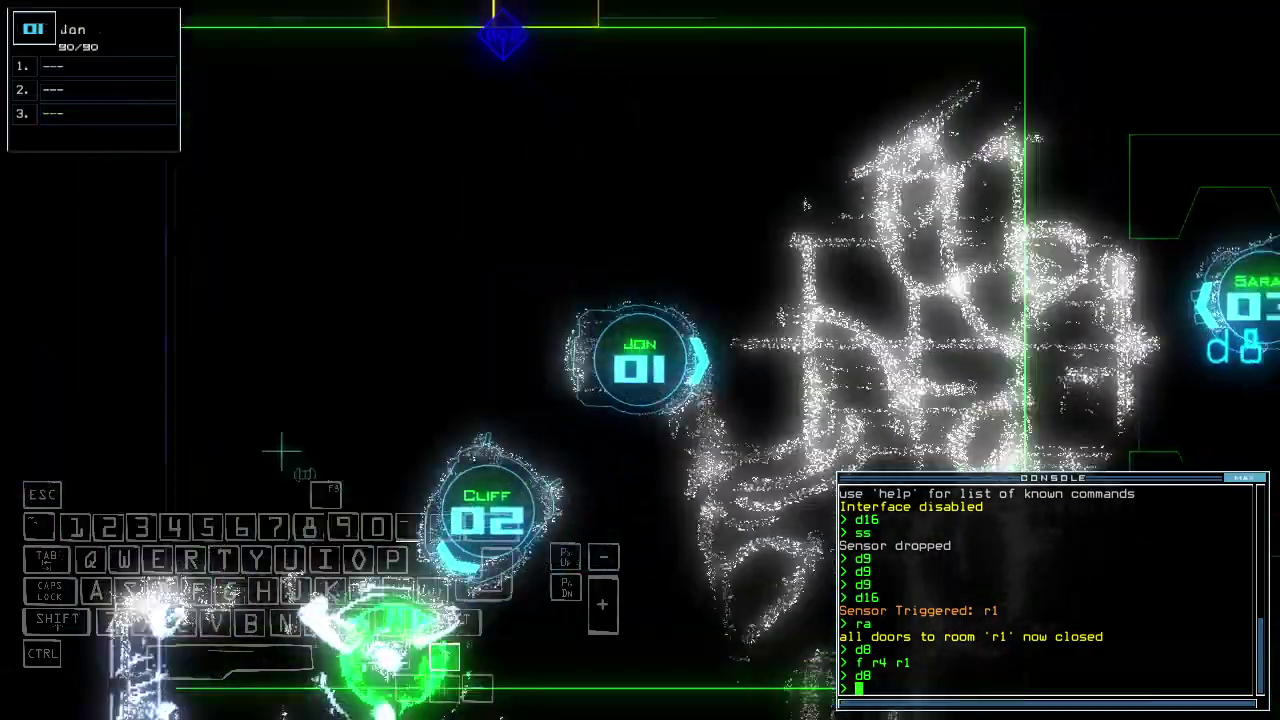
pyautogui.press('Up')
pyautogui.press('Up')
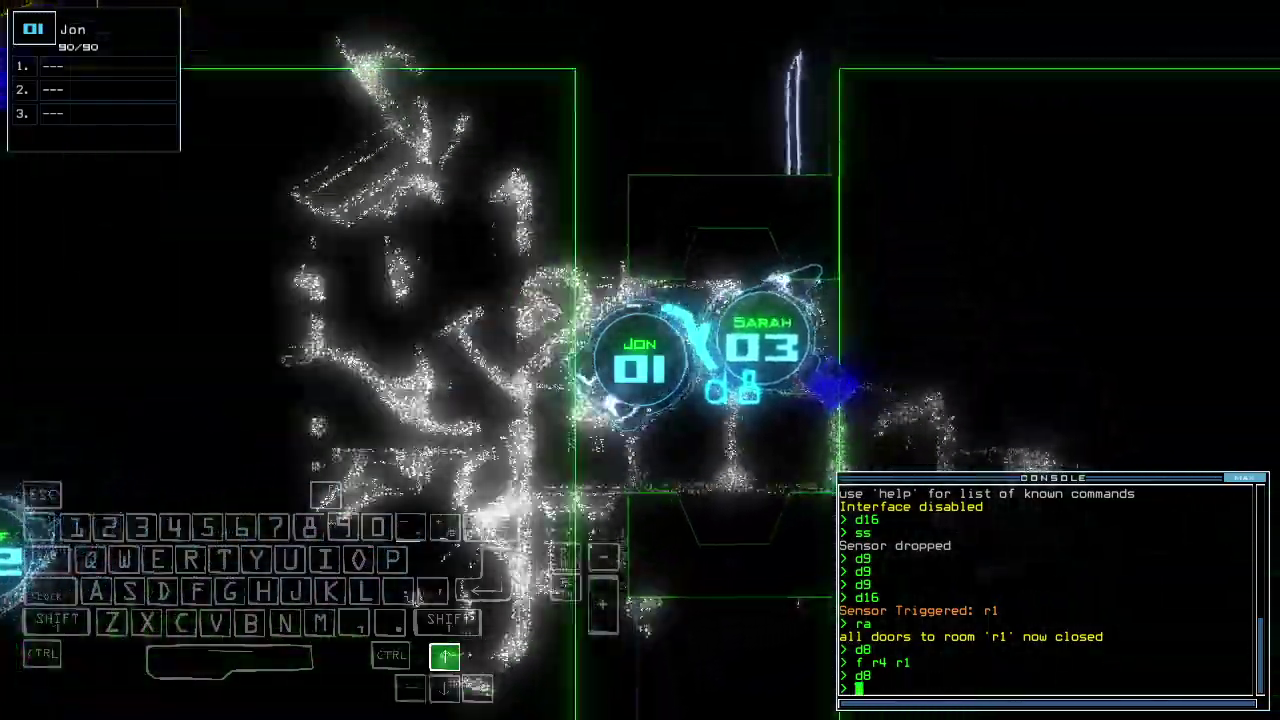
pyautogui.press('Up')
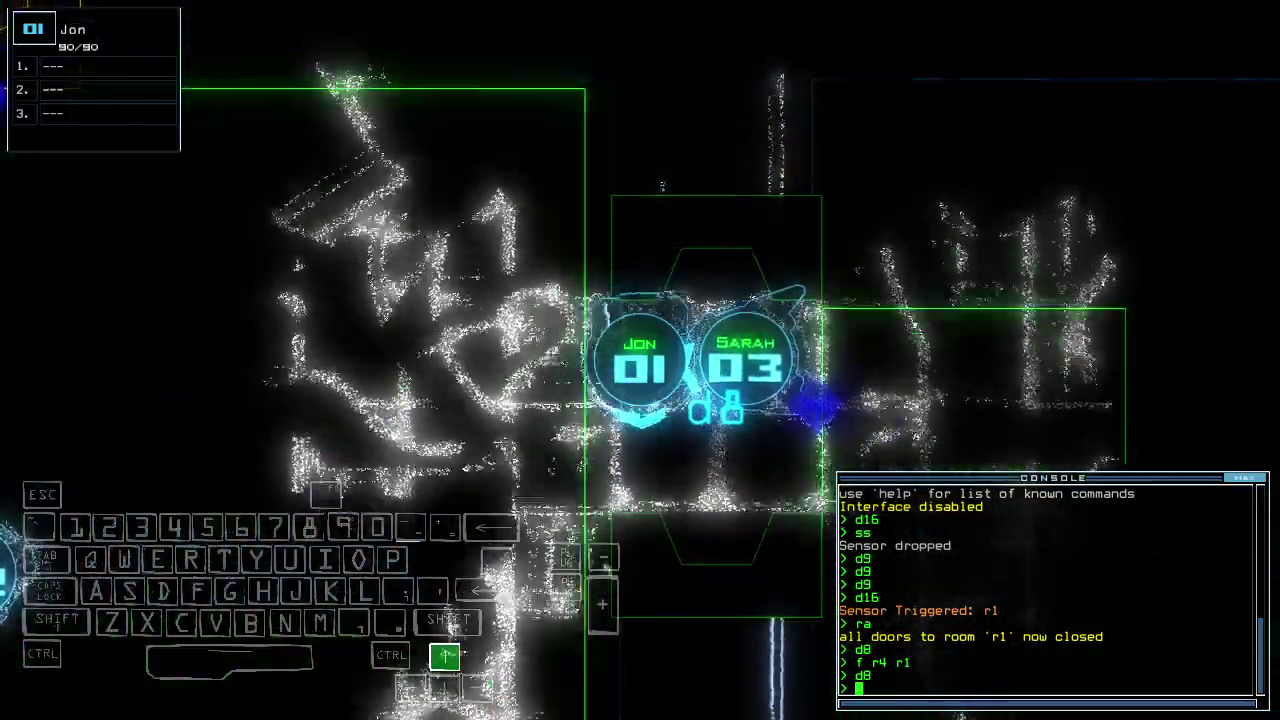
pyautogui.press('Left')
pyautogui.press('Tab')
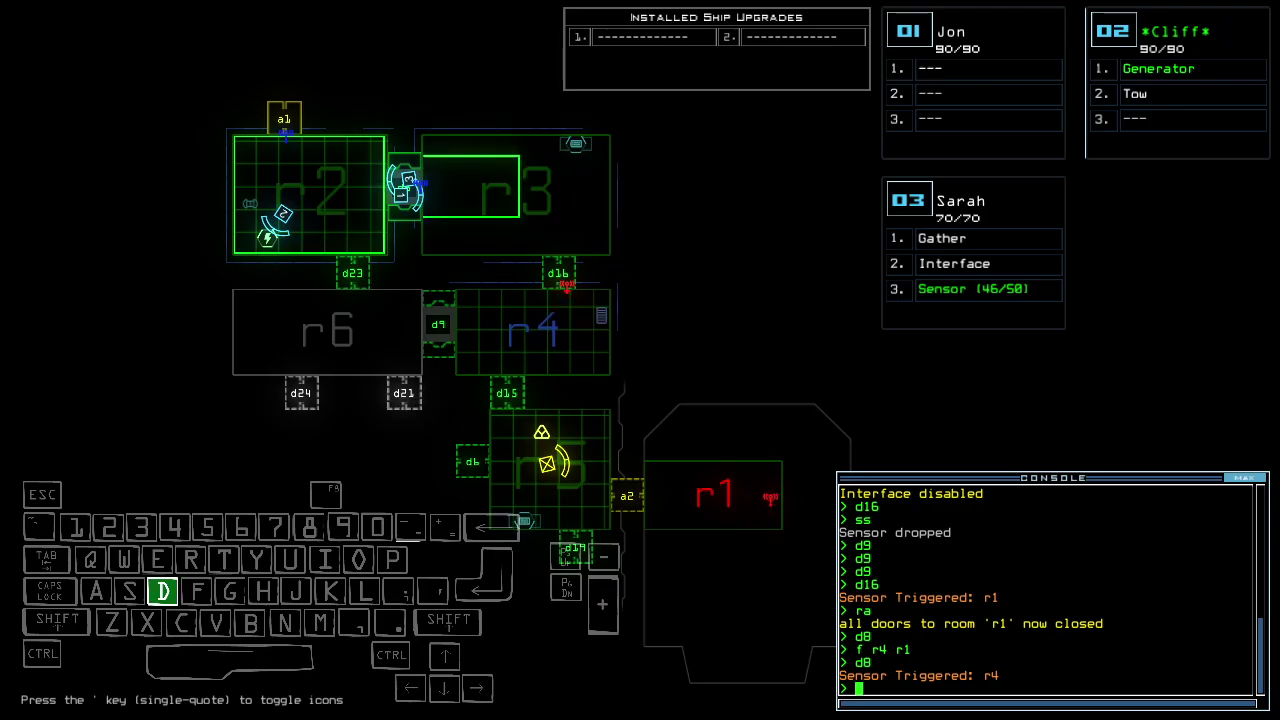
pyautogui.write('9')
pyautogui.press('Return')
# - Open door d23 and drive Cliff's drone past it through the room
pyautogui.press('Tab')
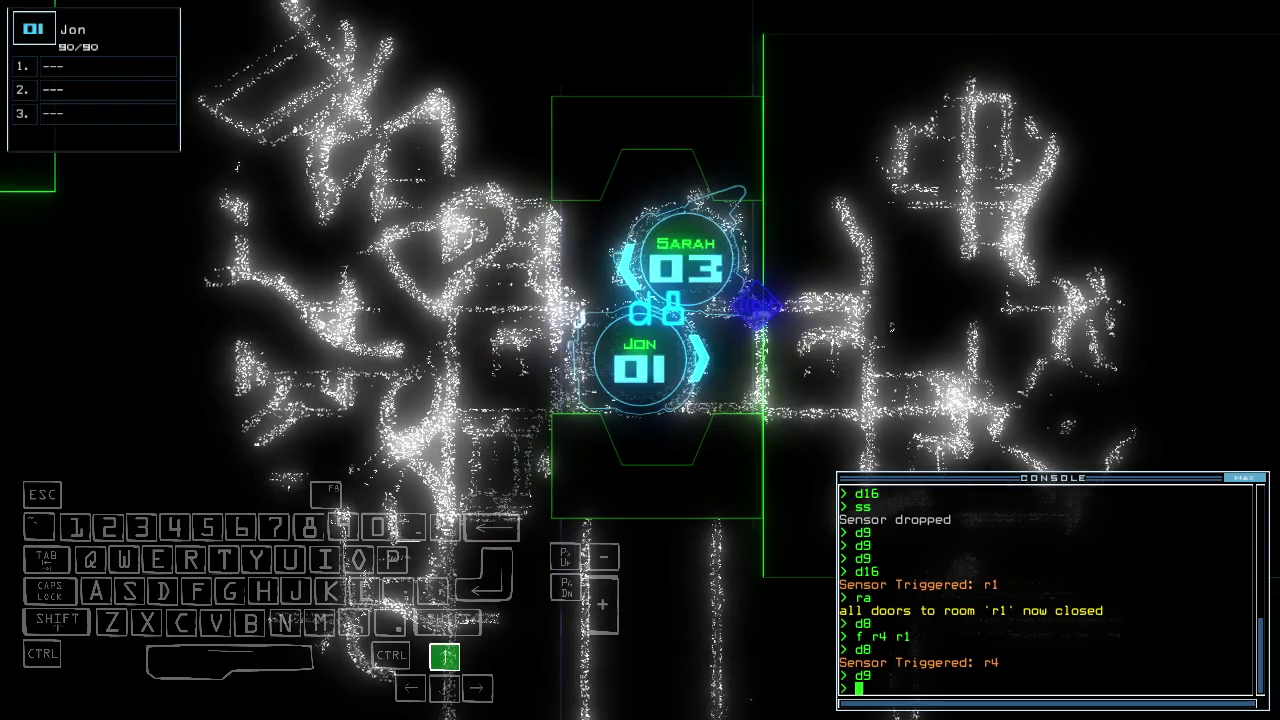
pyautogui.press('Up')
pyautogui.press('Tab')
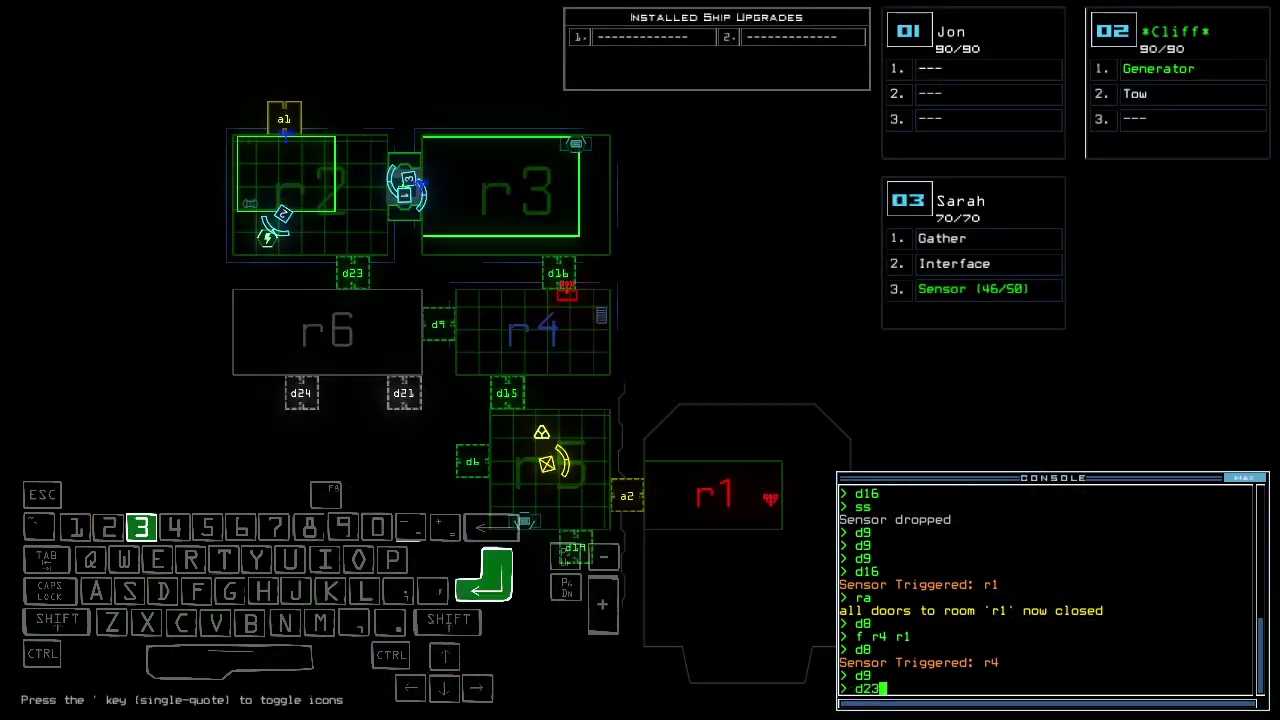
pyautogui.press('Return')
pyautogui.press('Tab')
pyautogui.press('Up')
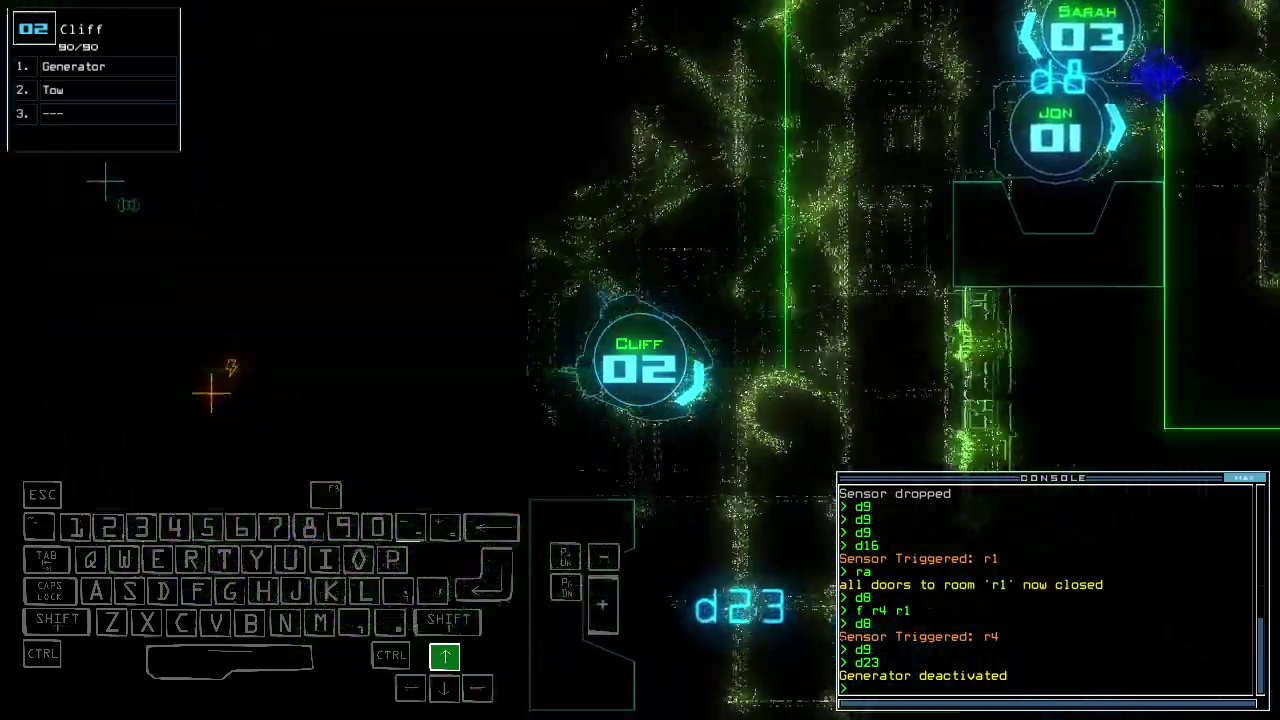
pyautogui.press('Up')
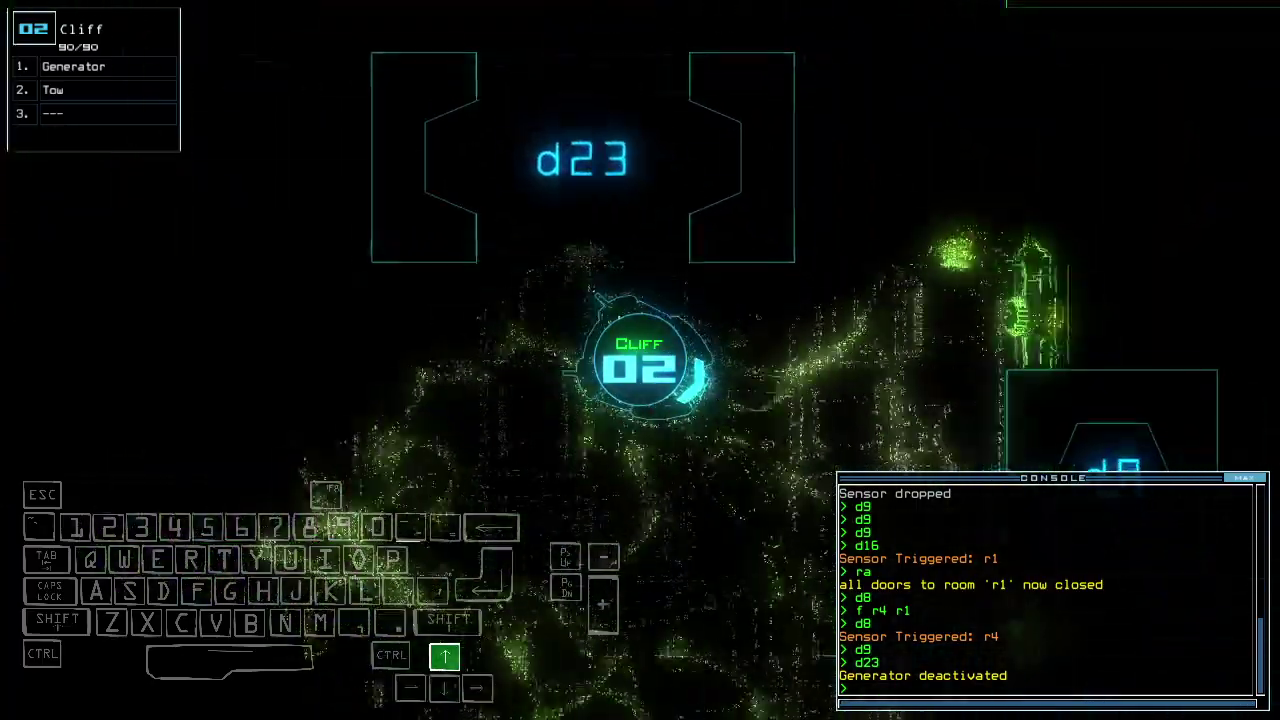
pyautogui.press('Up')
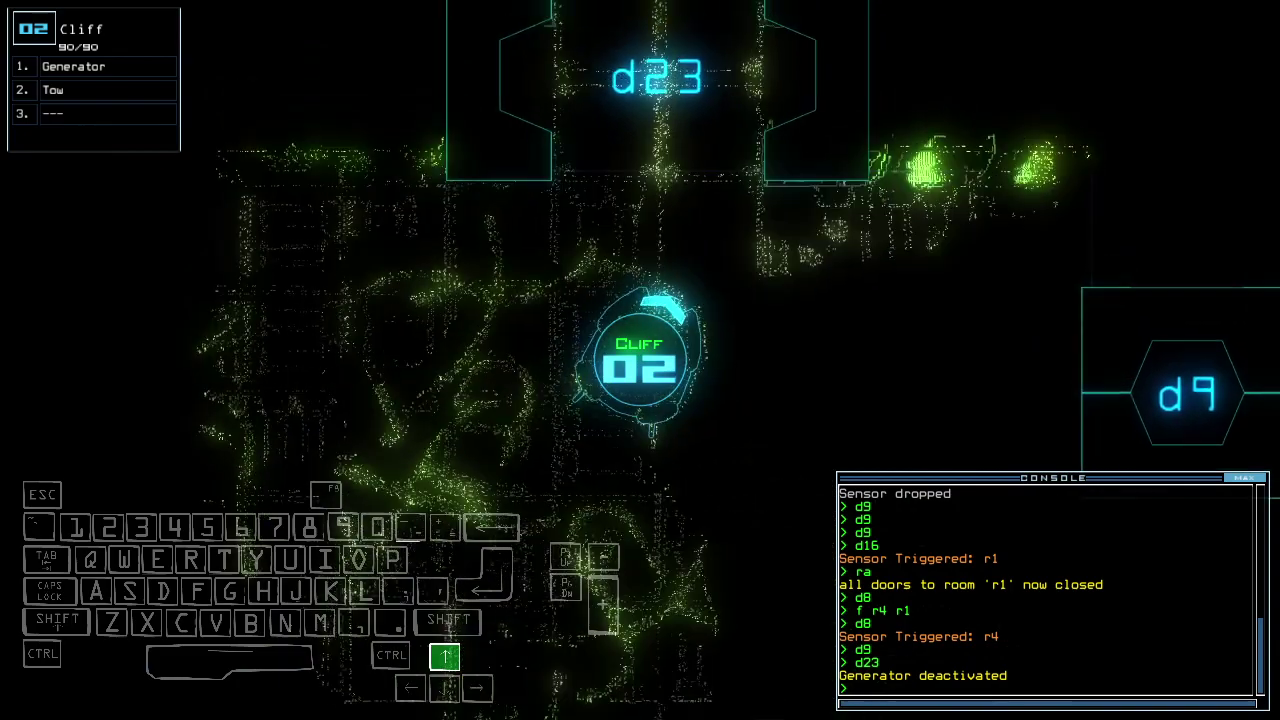
pyautogui.press('Tab')
pyautogui.press('Left')
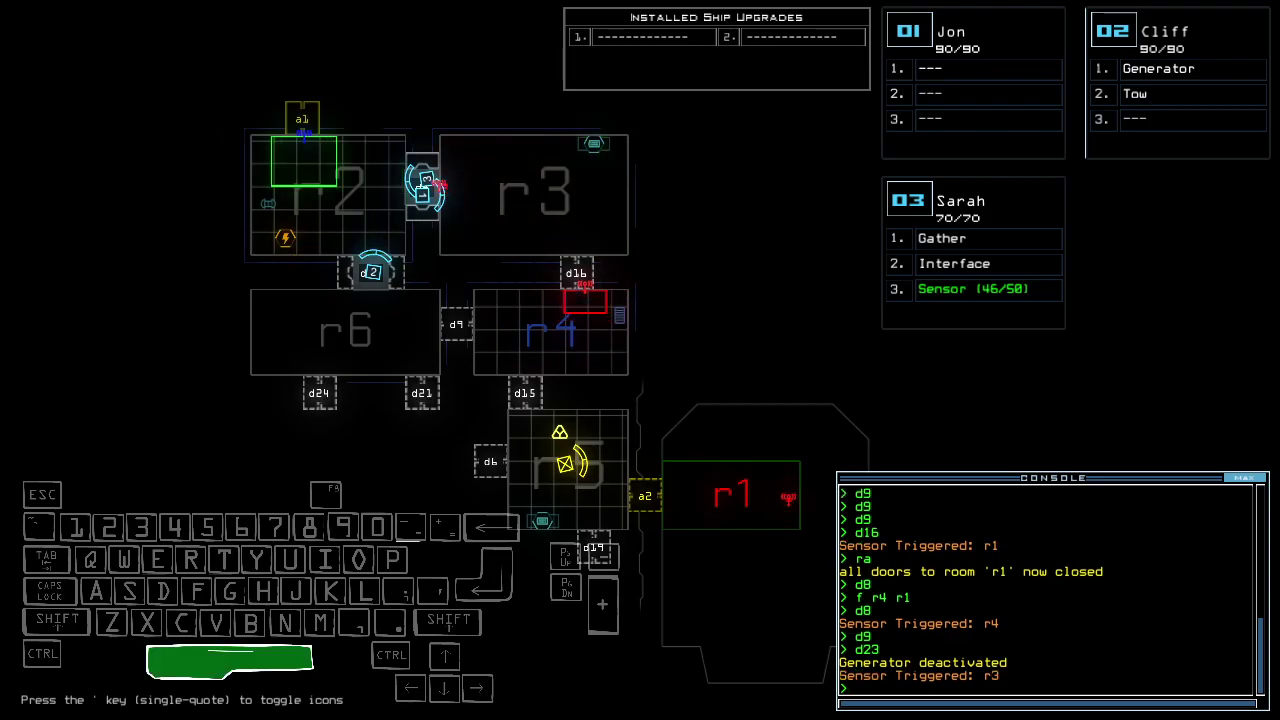
# - Turn Sarah's drone, request info on the current room, and back Jon's drone up
pyautogui.press('Tab')
pyautogui.press('3')
pyautogui.press('Left')
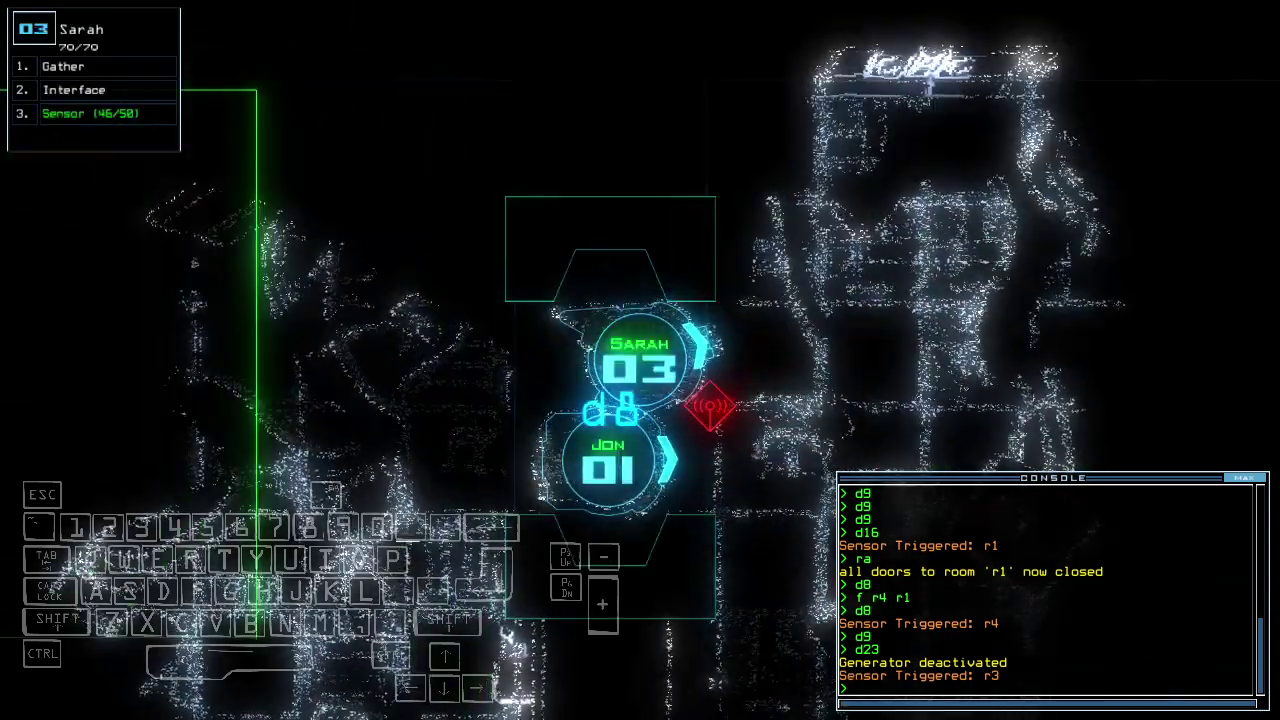
pyautogui.write('i')
pyautogui.press('Return')
pyautogui.write('1')
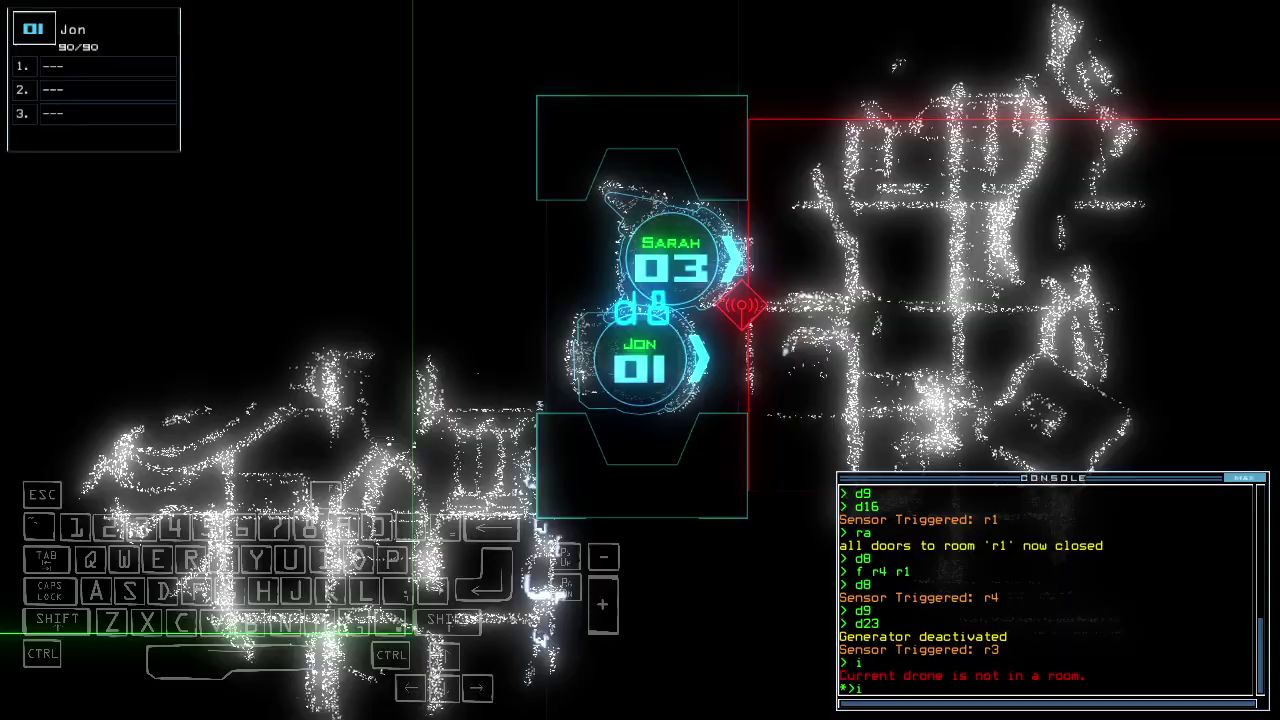
pyautogui.write('i')
pyautogui.press('Return')
pyautogui.press('Tab')
pyautogui.press('Tab')
pyautogui.press('Down')
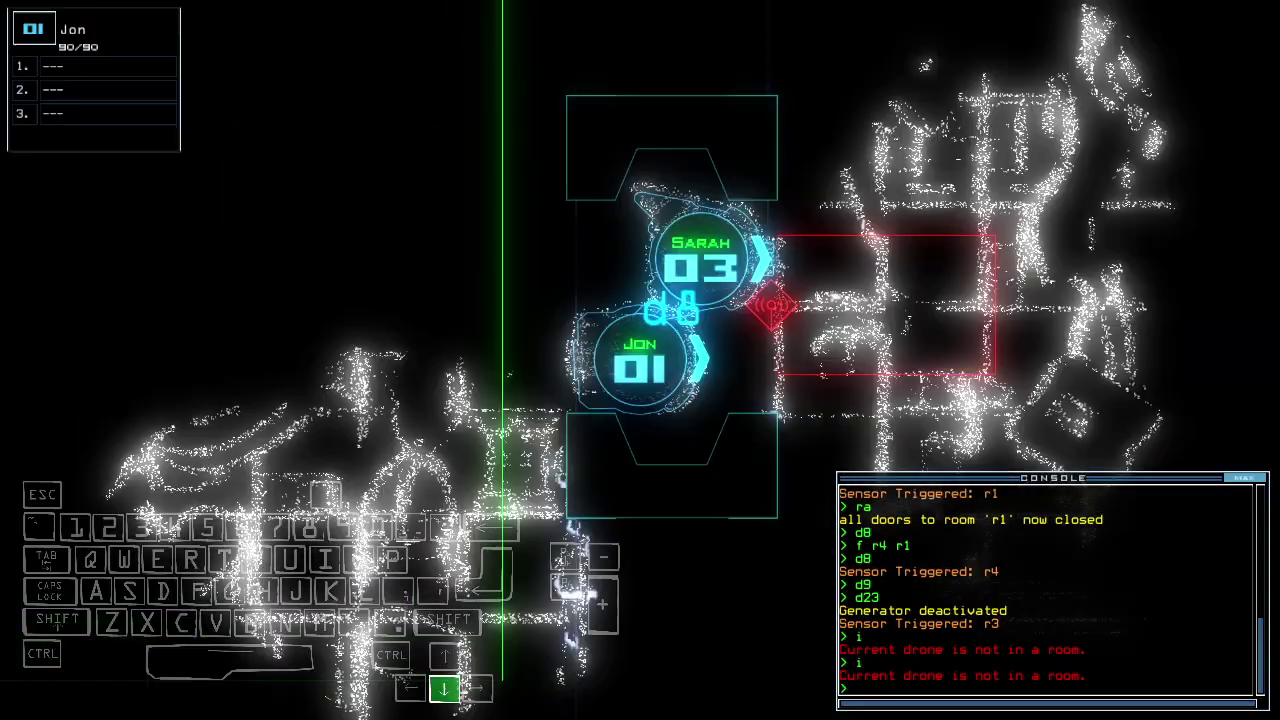
# - Drive Sarah's drone through the ship and reactivate the generator
pyautogui.press('3')
pyautogui.press('Right')
pyautogui.press('Up')
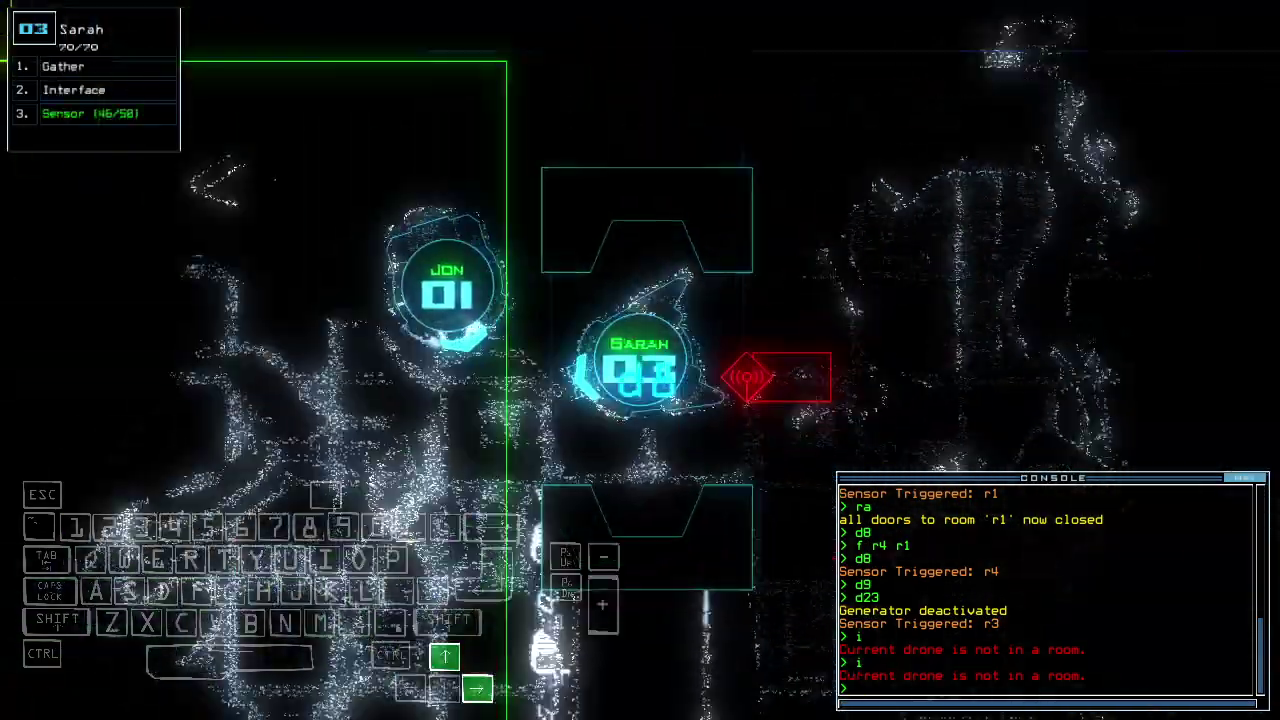
pyautogui.press('Left')
pyautogui.write('2')
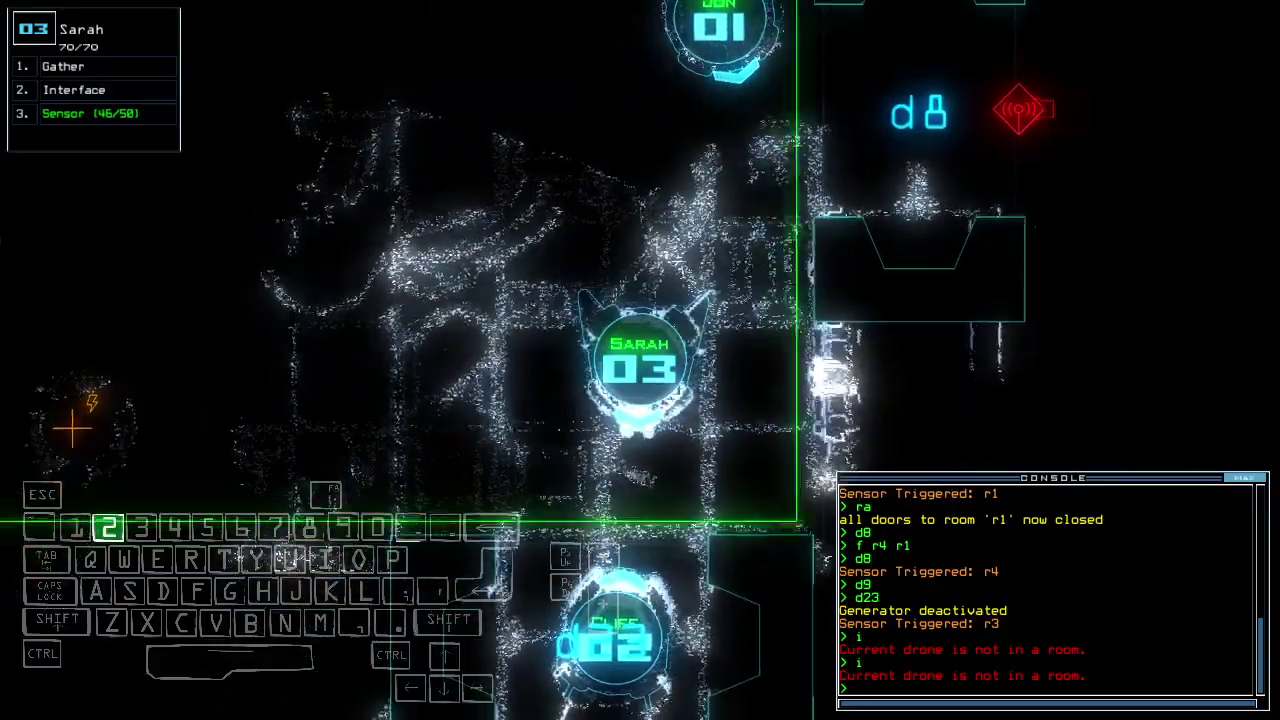
pyautogui.write('generator')
pyautogui.press('Return')
pyautogui.press('3')
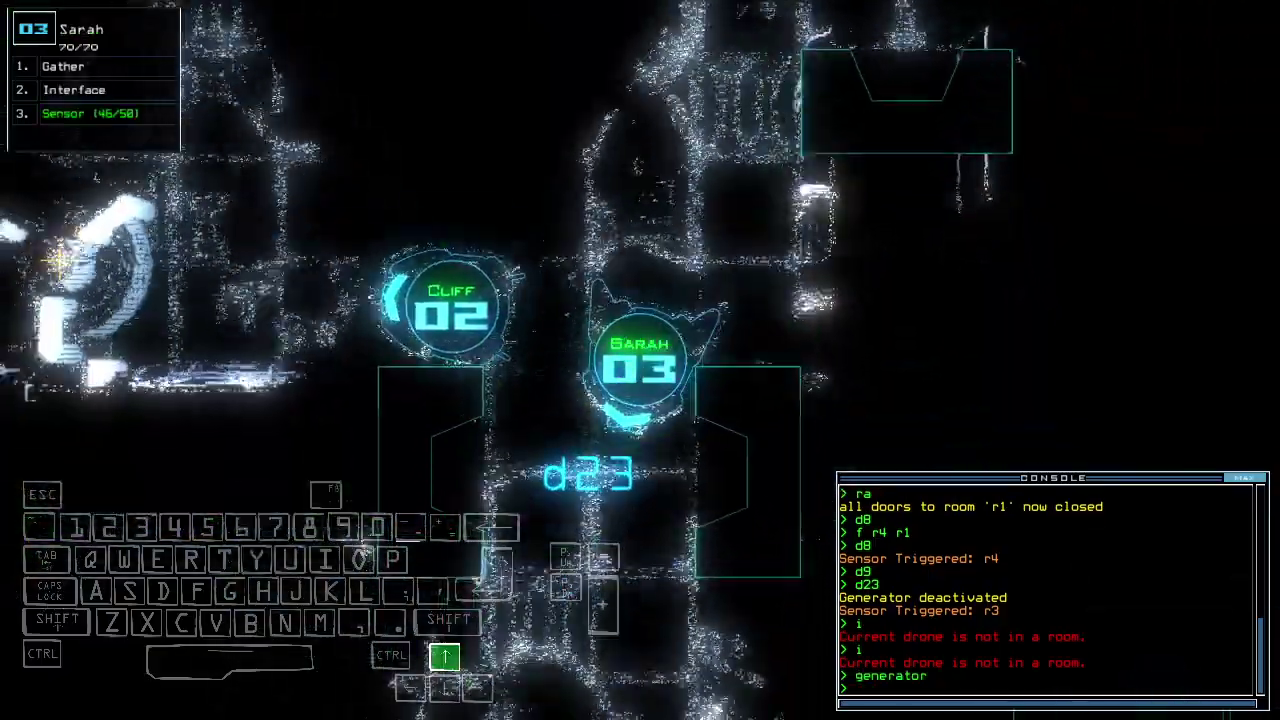
pyautogui.write('s')
pyautogui.press('Return')
pyautogui.write('ss')
# - Drop a sensor with Sarah, open all r1 doors, and swap Sarah's interface for Cliff's tow
pyautogui.press('Return')
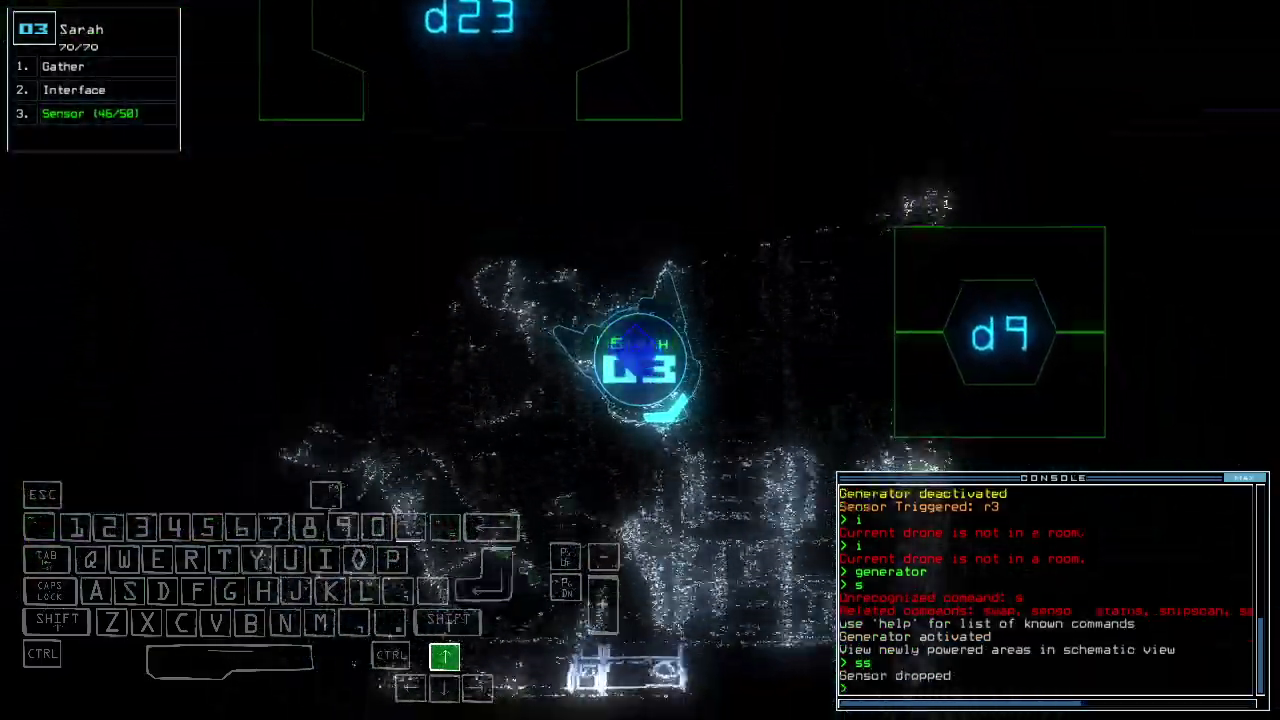
pyautogui.write('arr')
pyautogui.press('Return')
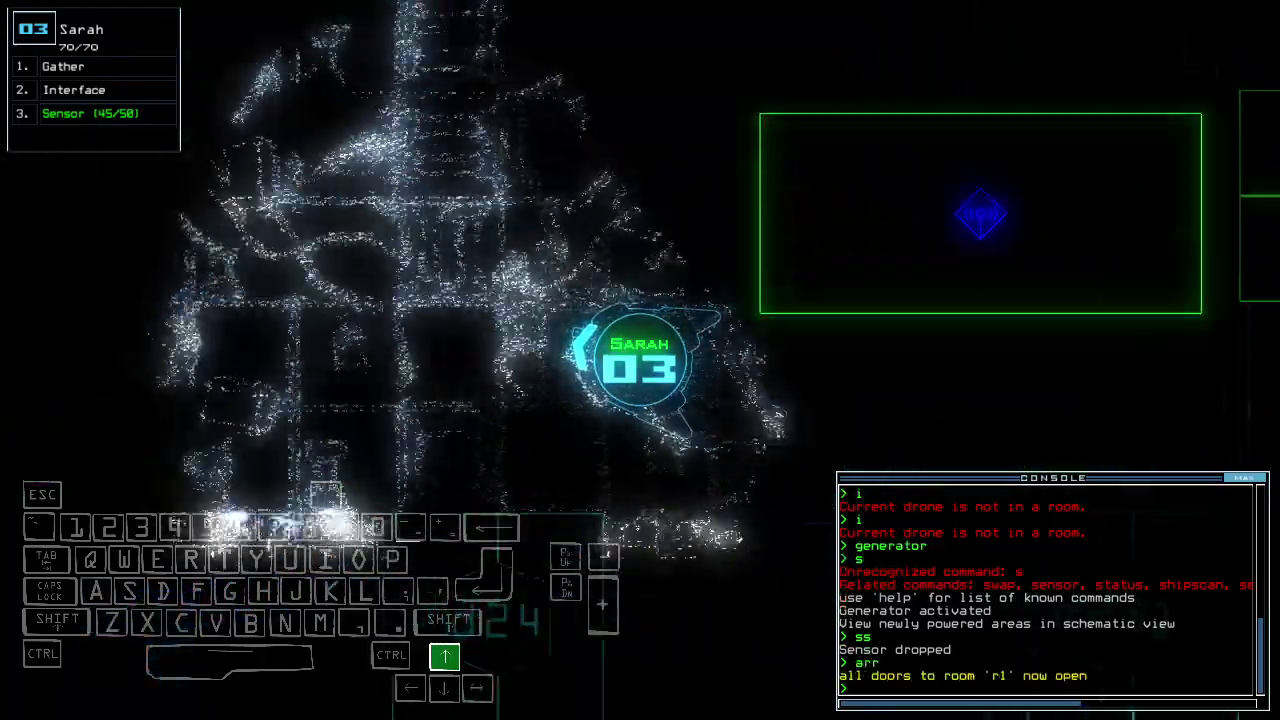
pyautogui.press('Right')
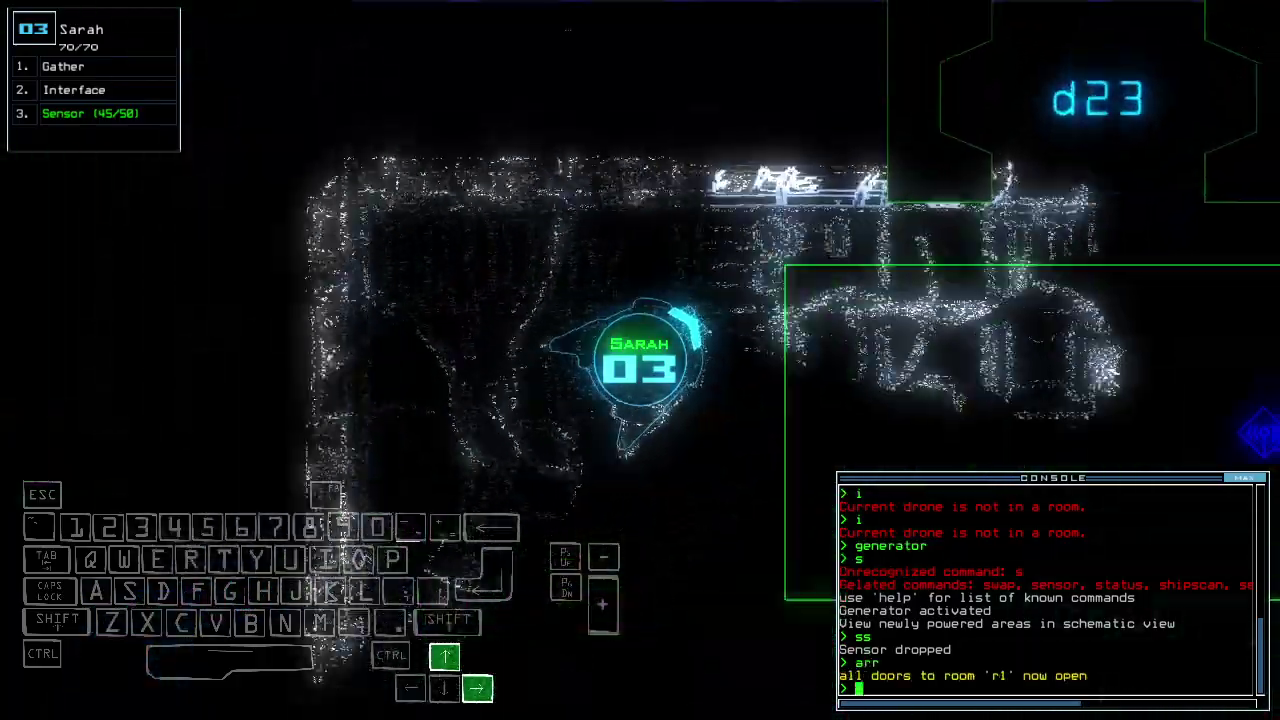
pyautogui.press('Left')
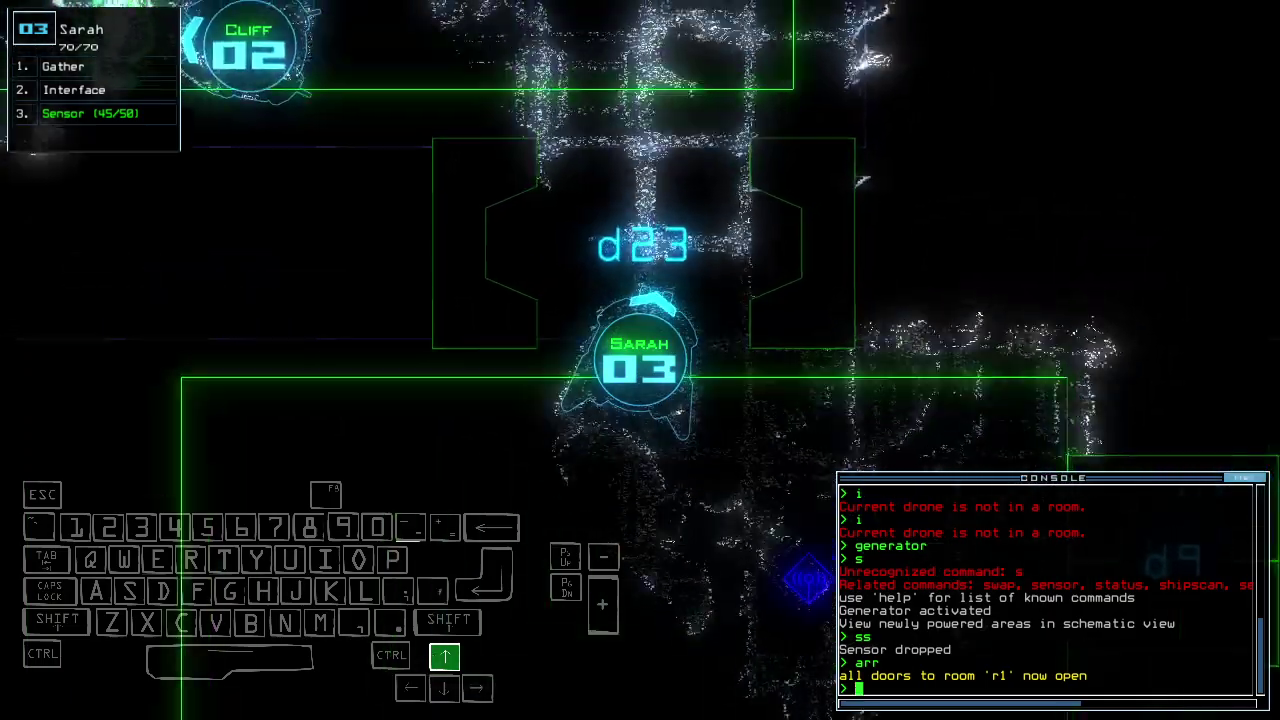
pyautogui.press('space')
pyautogui.write('d')
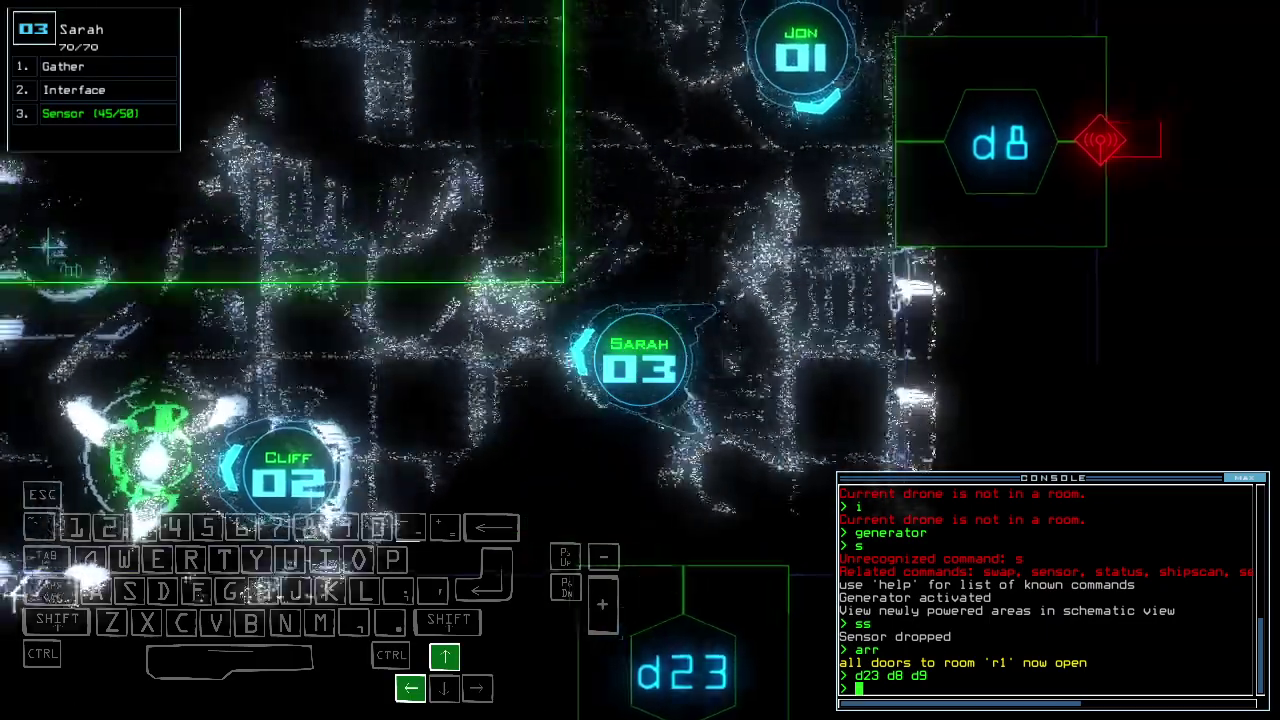
pyautogui.write('swap in to')
pyautogui.press('Return')
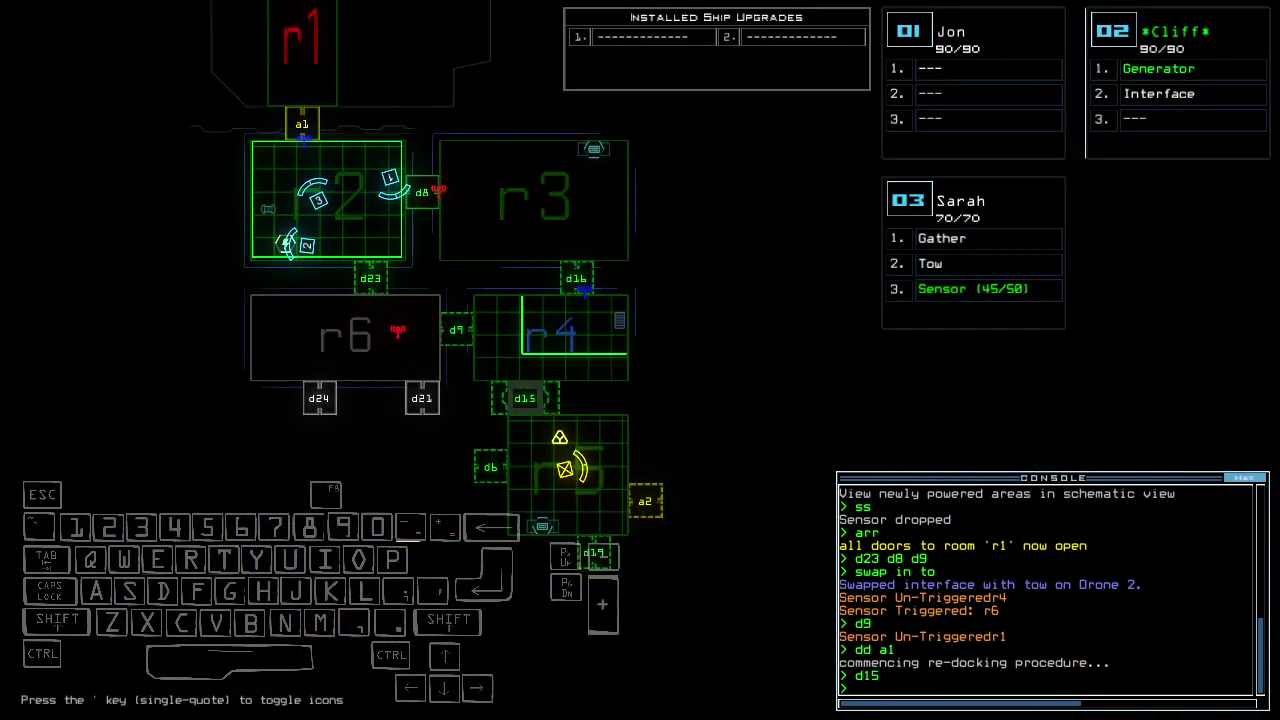
pyautogui.write('3f r1')
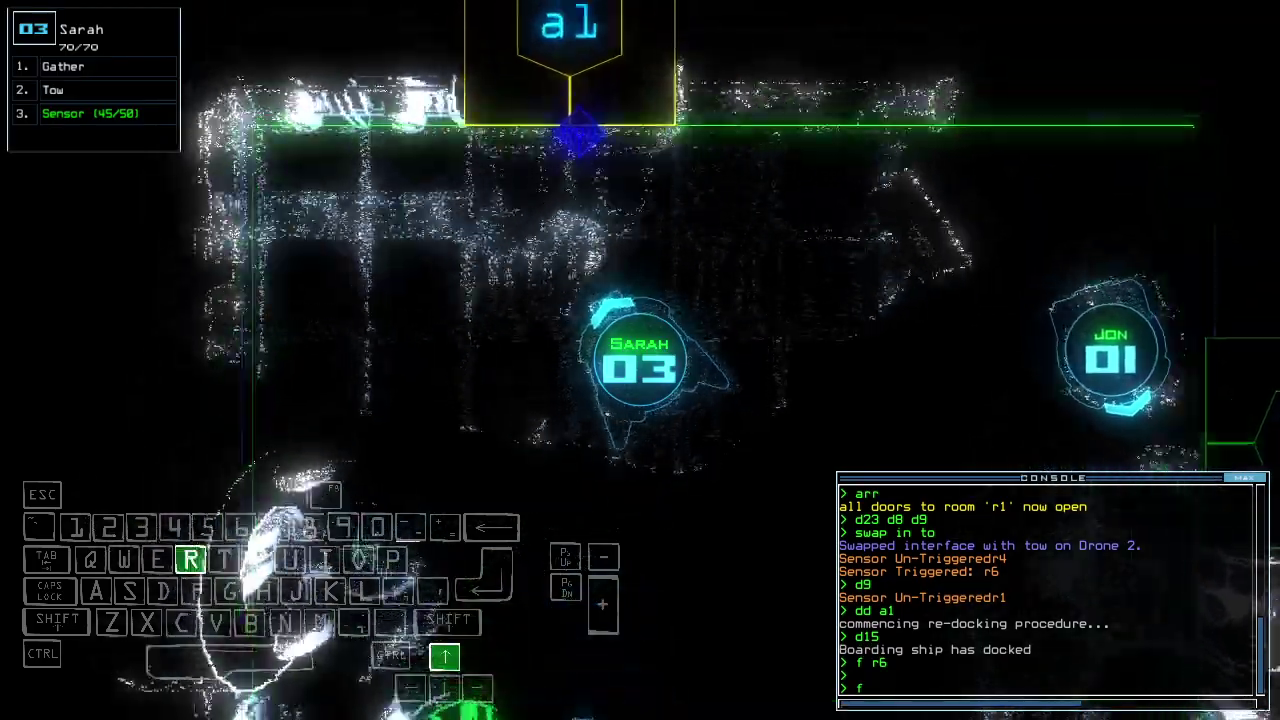
# - Send drone 3 toward room r1 and open all doors to r1
pyautogui.press('Return')
pyautogui.write('arr')
pyautogui.press('Return')
pyautogui.press('Up')
pyautogui.press('Left')
pyautogui.write('dd a2')
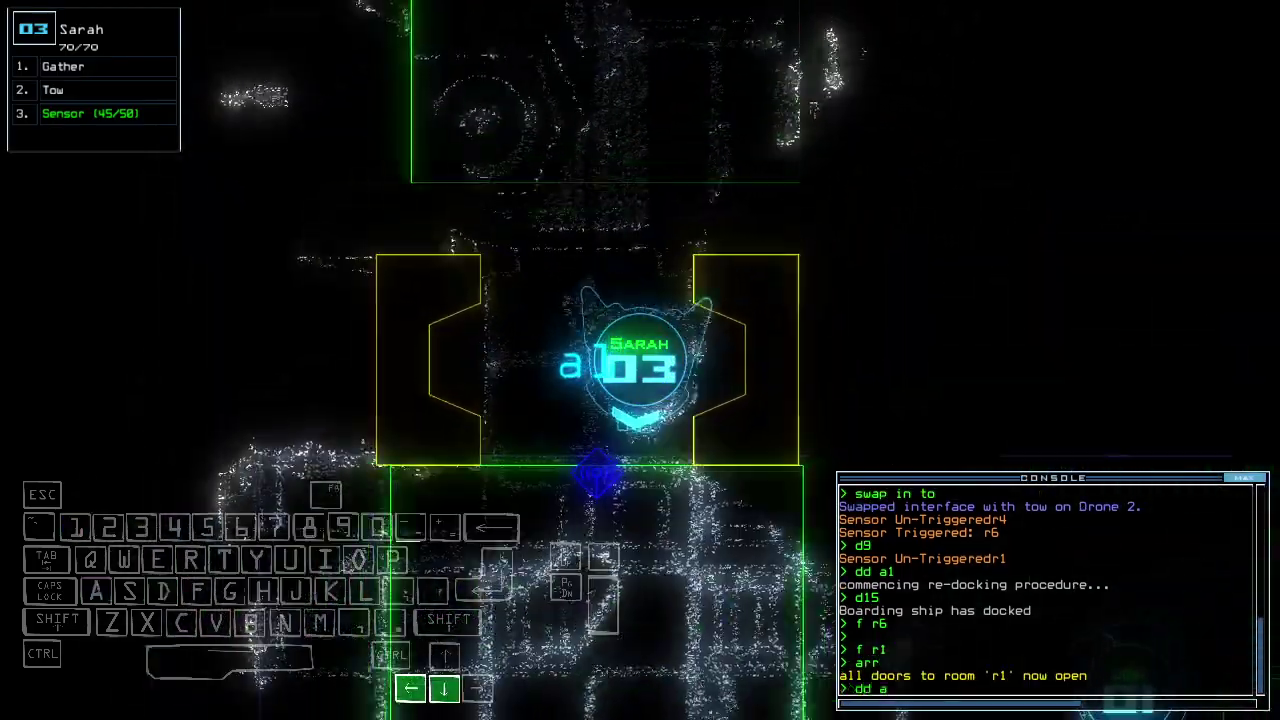
# - Re-dock the ship at airlock a2, open door d15, and reopen all doors to r1
pyautogui.press('Return')
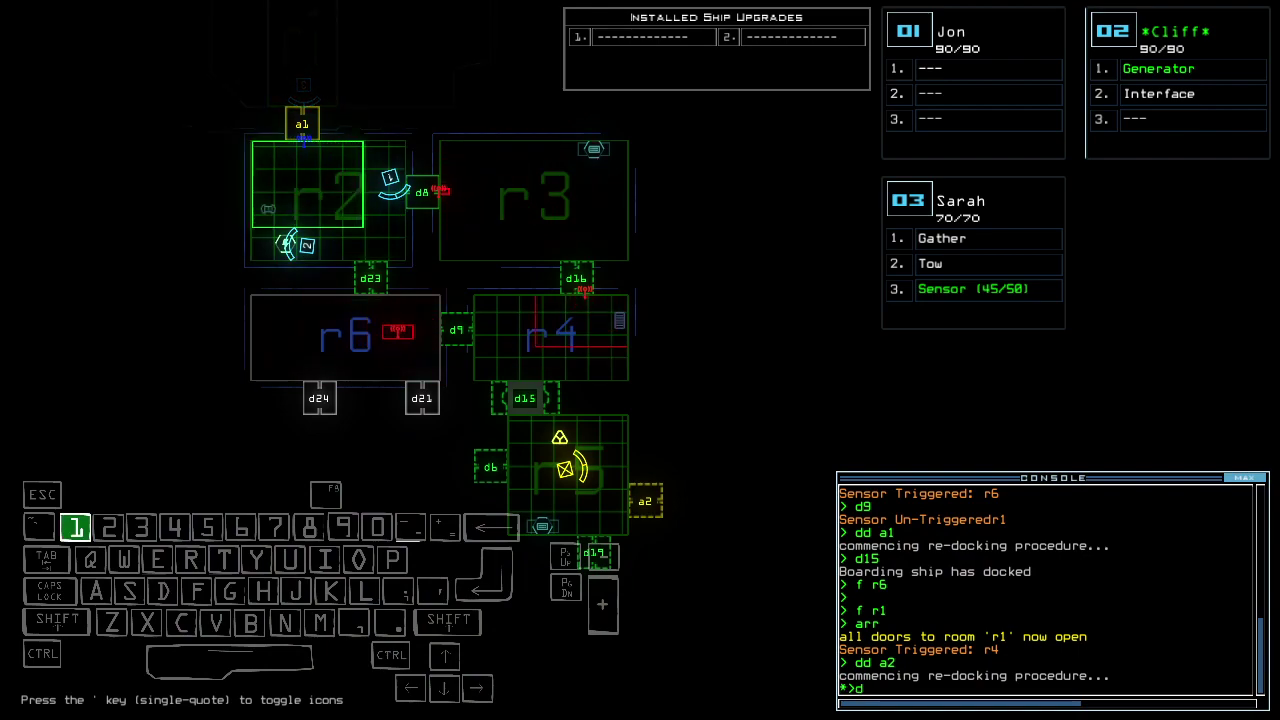
pyautogui.write('15')
pyautogui.press('Return')
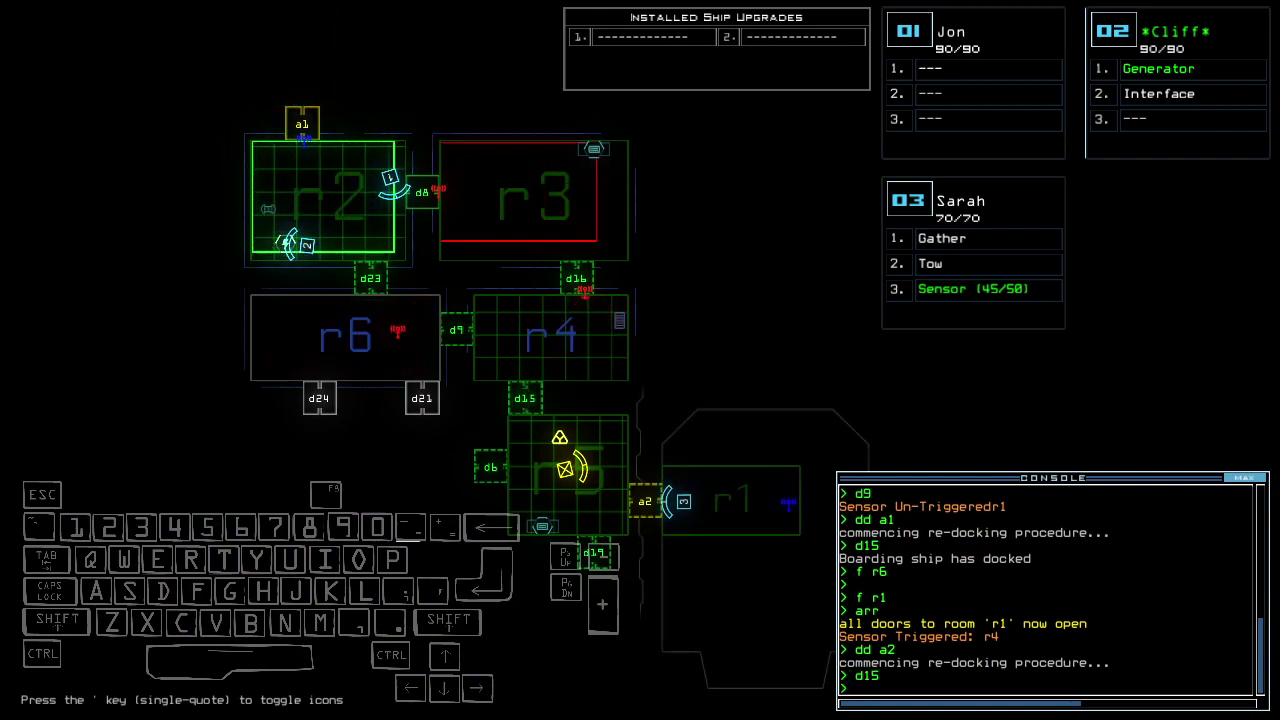
pyautogui.write('arr')
pyautogui.press('Return')
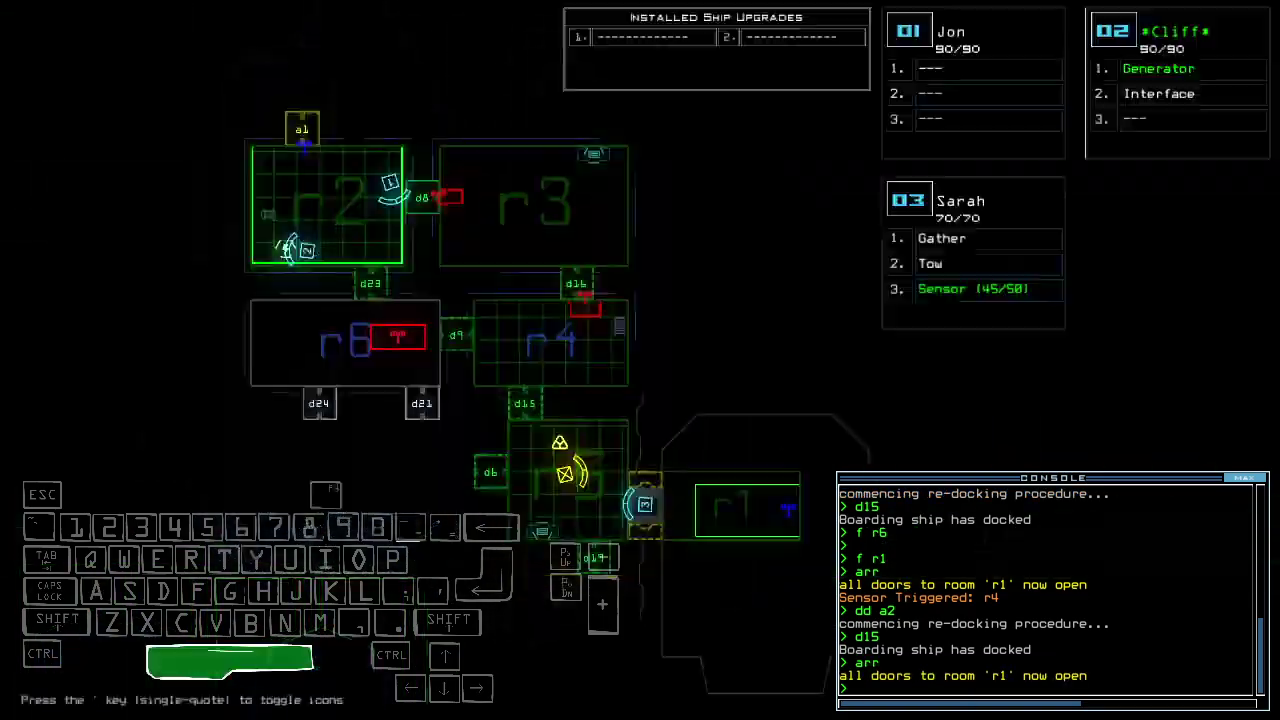
# - Drop drone 3's sensor, start towing the derelict drone and gather the room's scrap
pyautogui.press('Up')
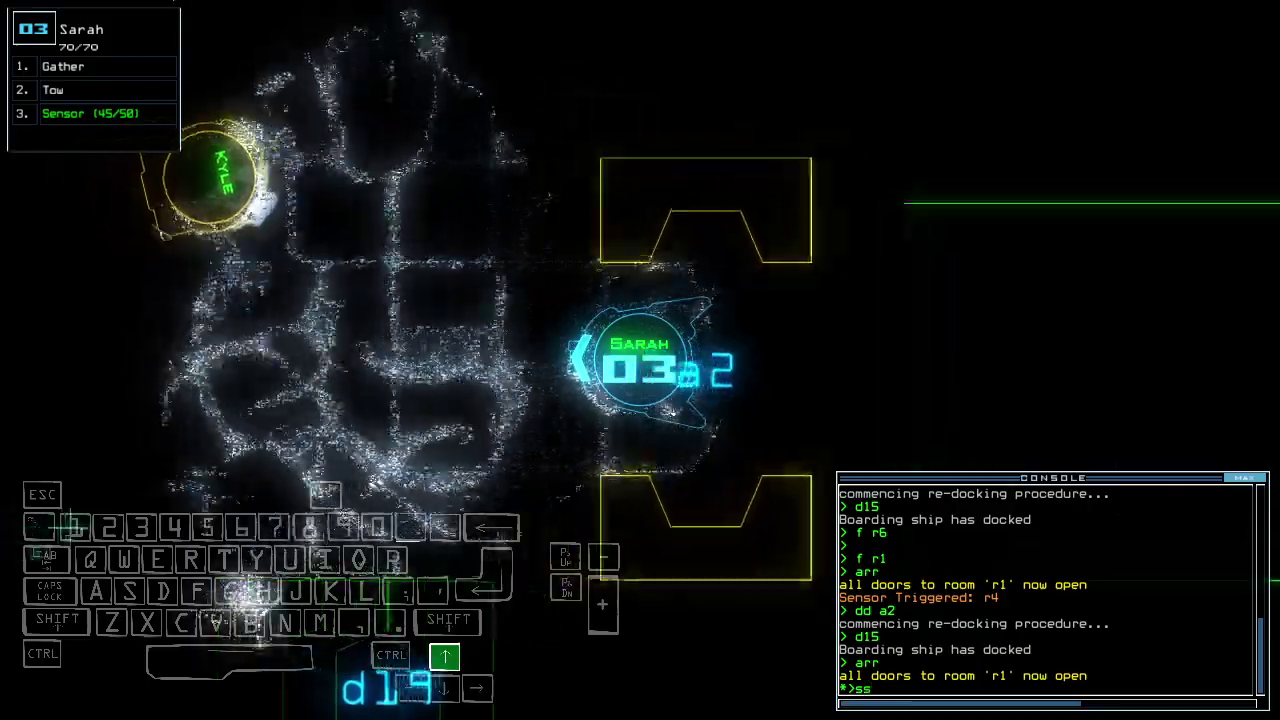
pyautogui.press('Return')
pyautogui.write('rv')
pyautogui.press('Return')
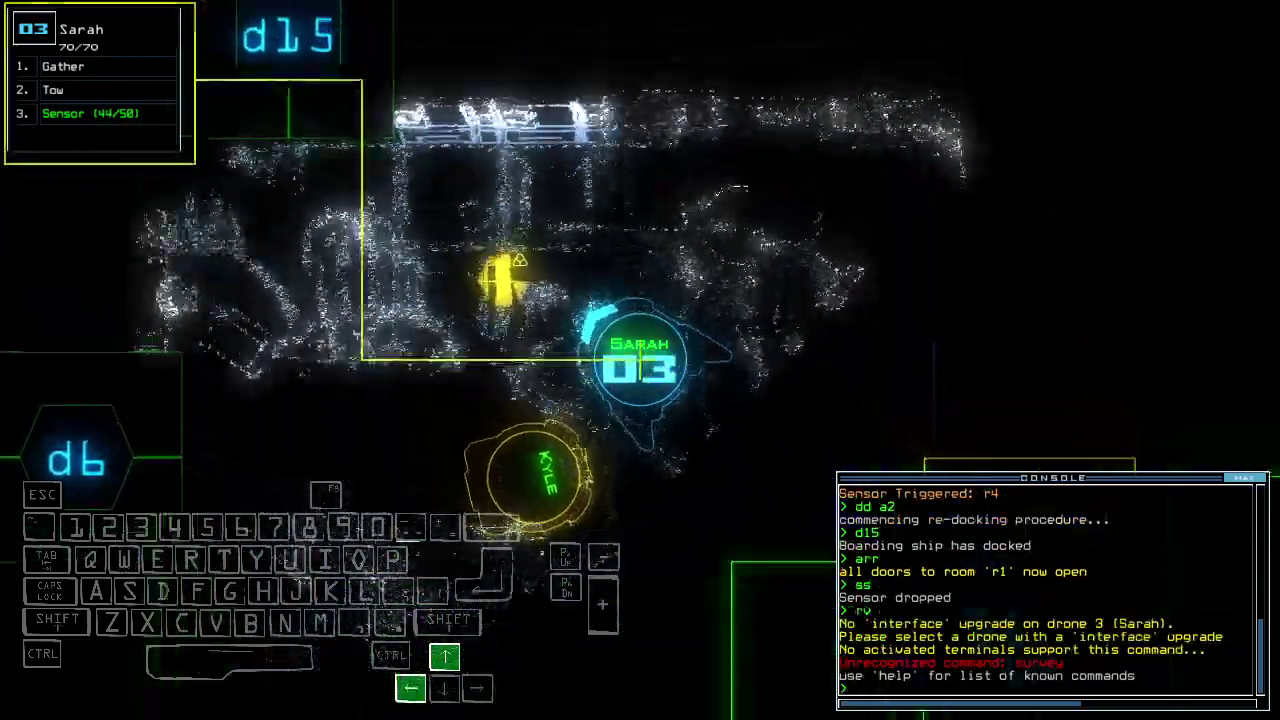
pyautogui.write('tow')
pyautogui.press('Return')
pyautogui.write('g')
pyautogui.press('Return')
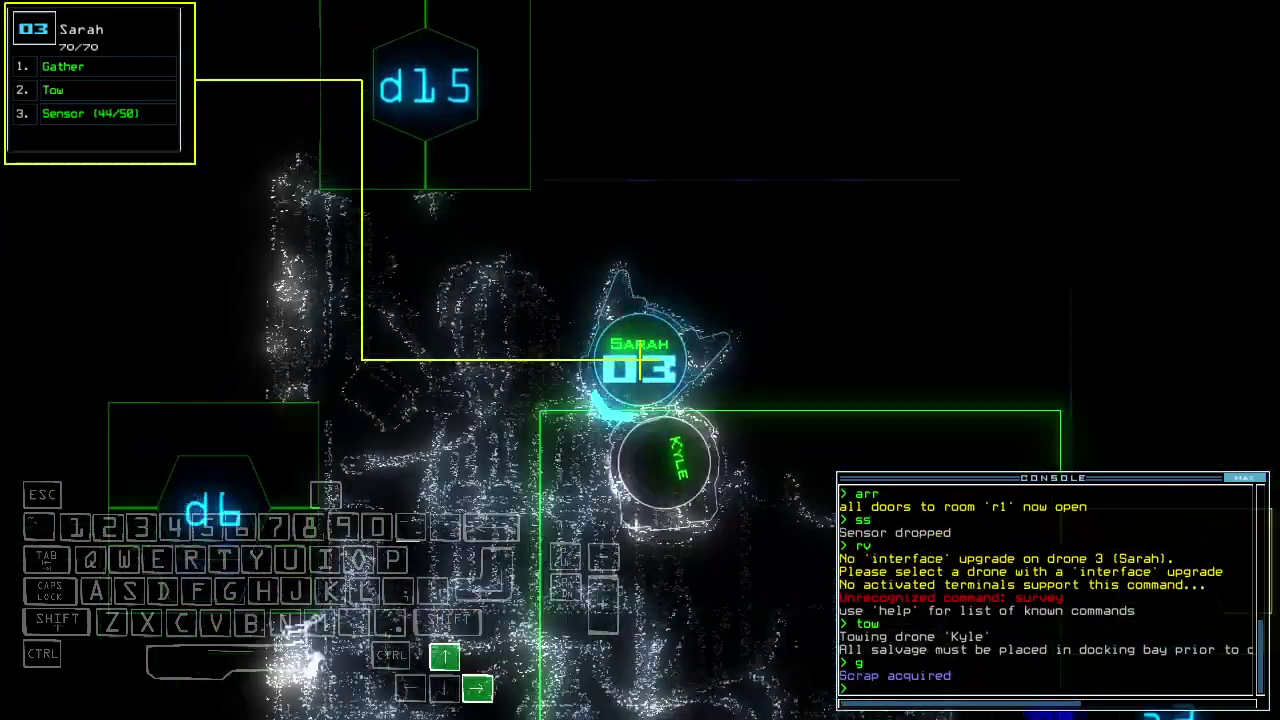
pyautogui.press('Up')
pyautogui.write('def')
pyautogui.press('Return')
# - Tow the derelict drone into airlock a2, release it, and re-dock at airlock a1
pyautogui.press('Up')
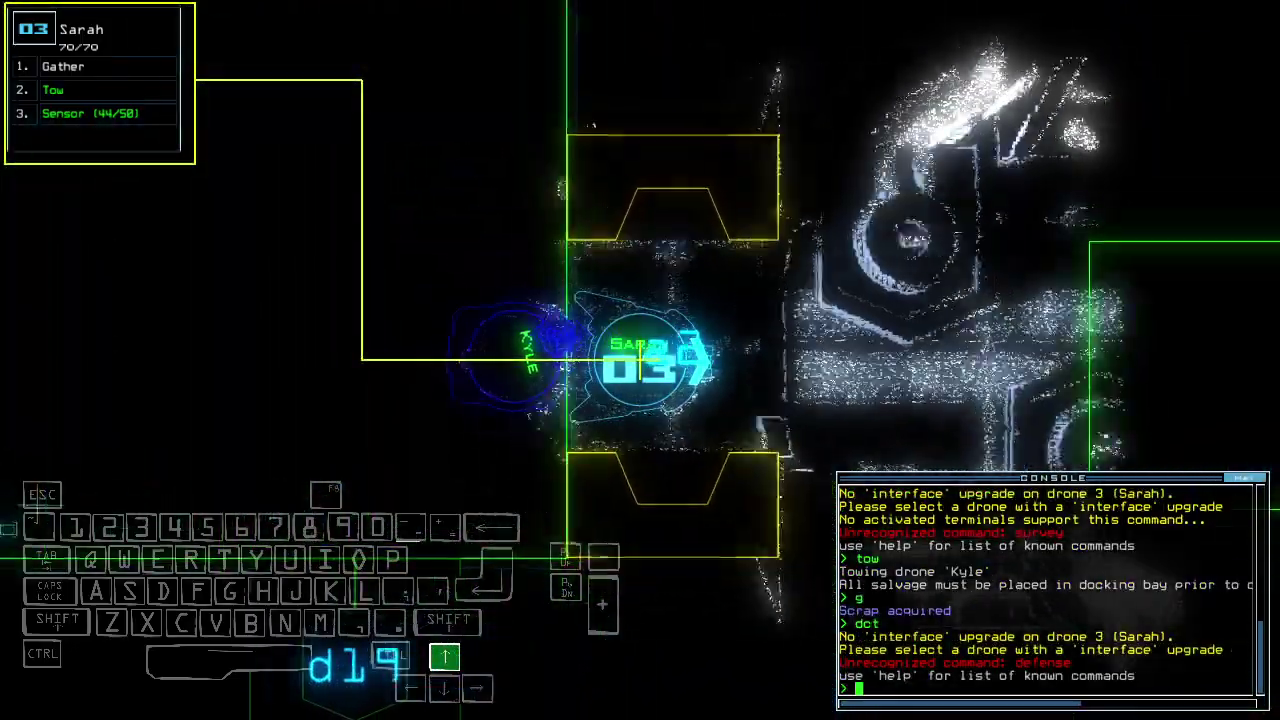
pyautogui.press('Return')
pyautogui.write('swap')
pyautogui.press('Return')
pyautogui.press('Escape')
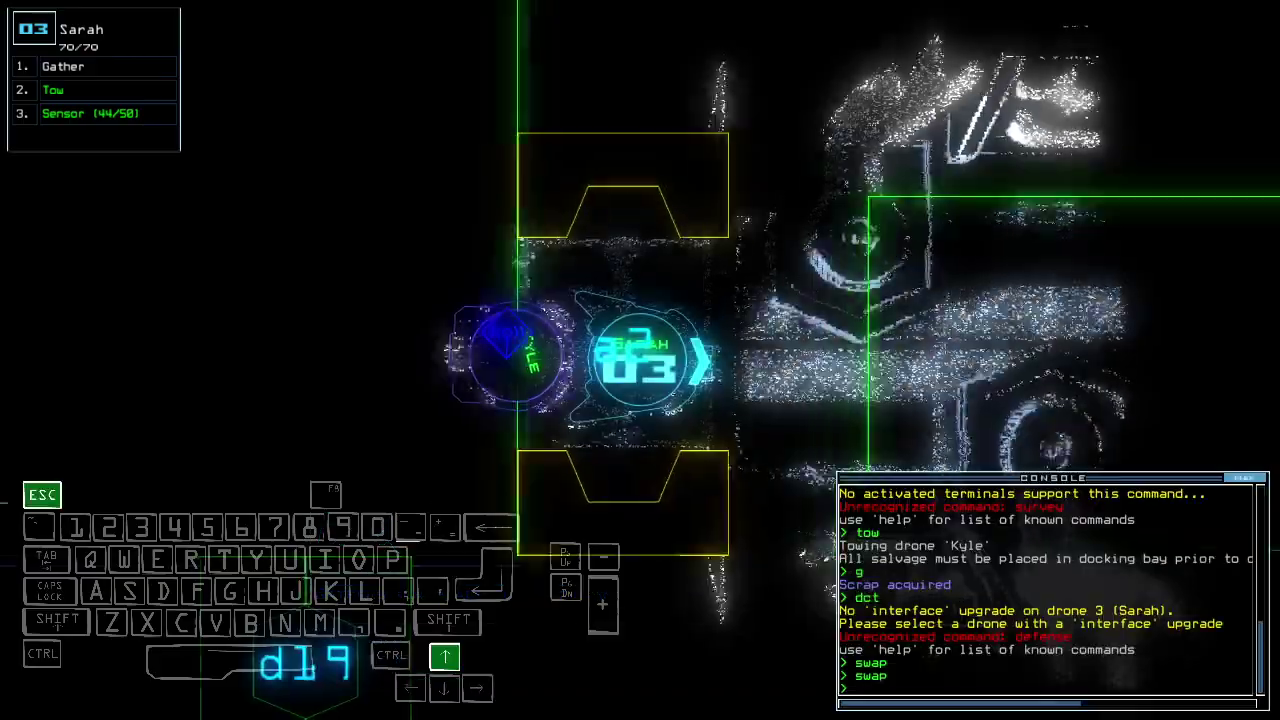
pyautogui.press('Up')
pyautogui.write('tow')
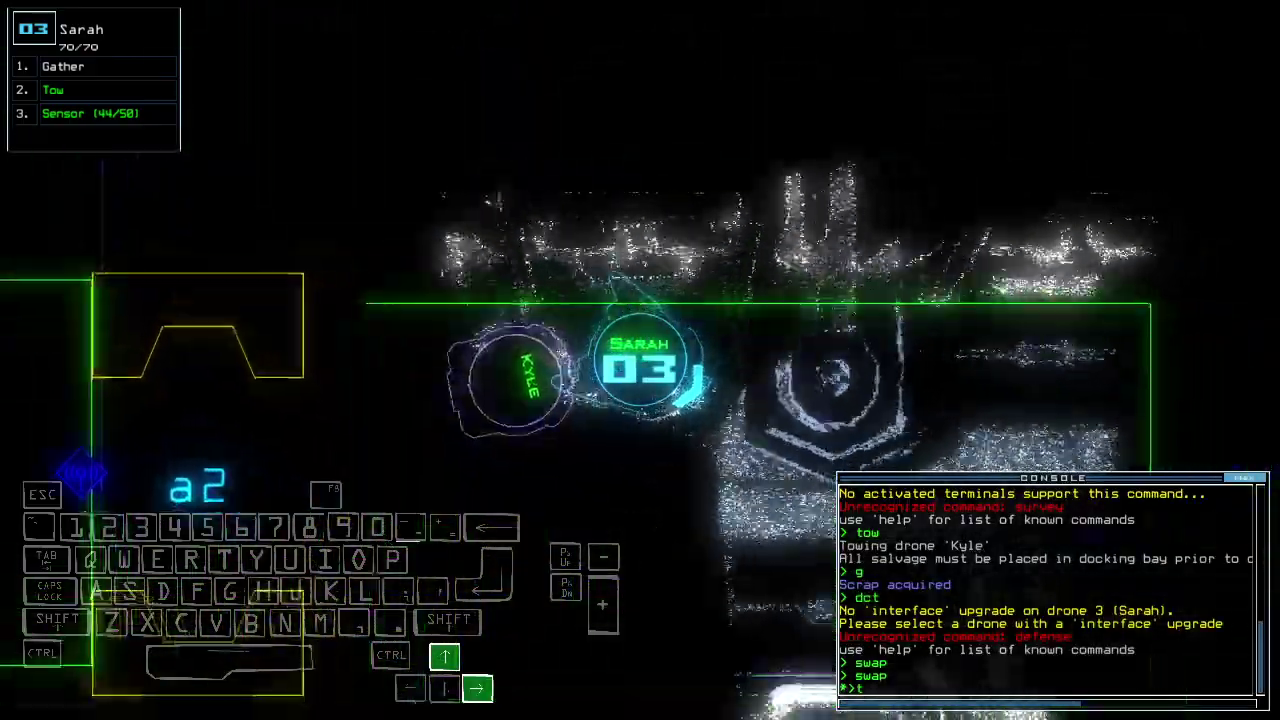
pyautogui.press('Return')
pyautogui.write('s')
pyautogui.press('BackSpace')
pyautogui.write('dd a1')
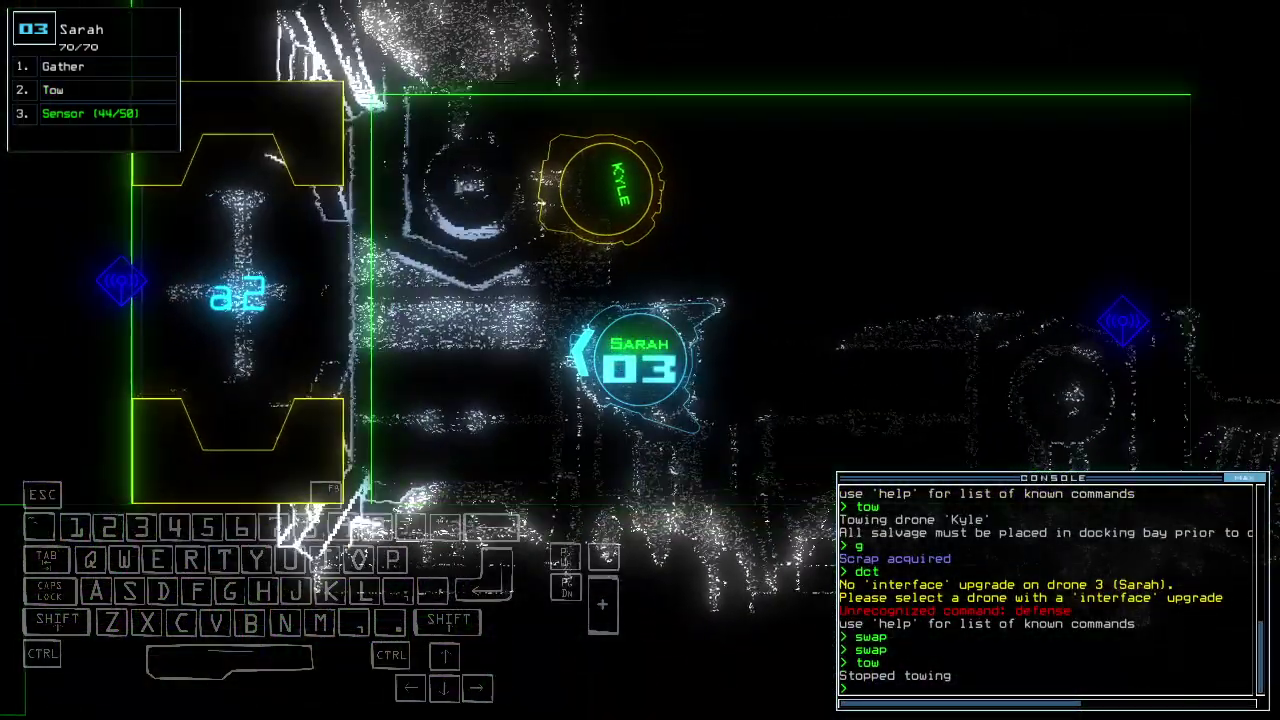
pyautogui.press('Return')
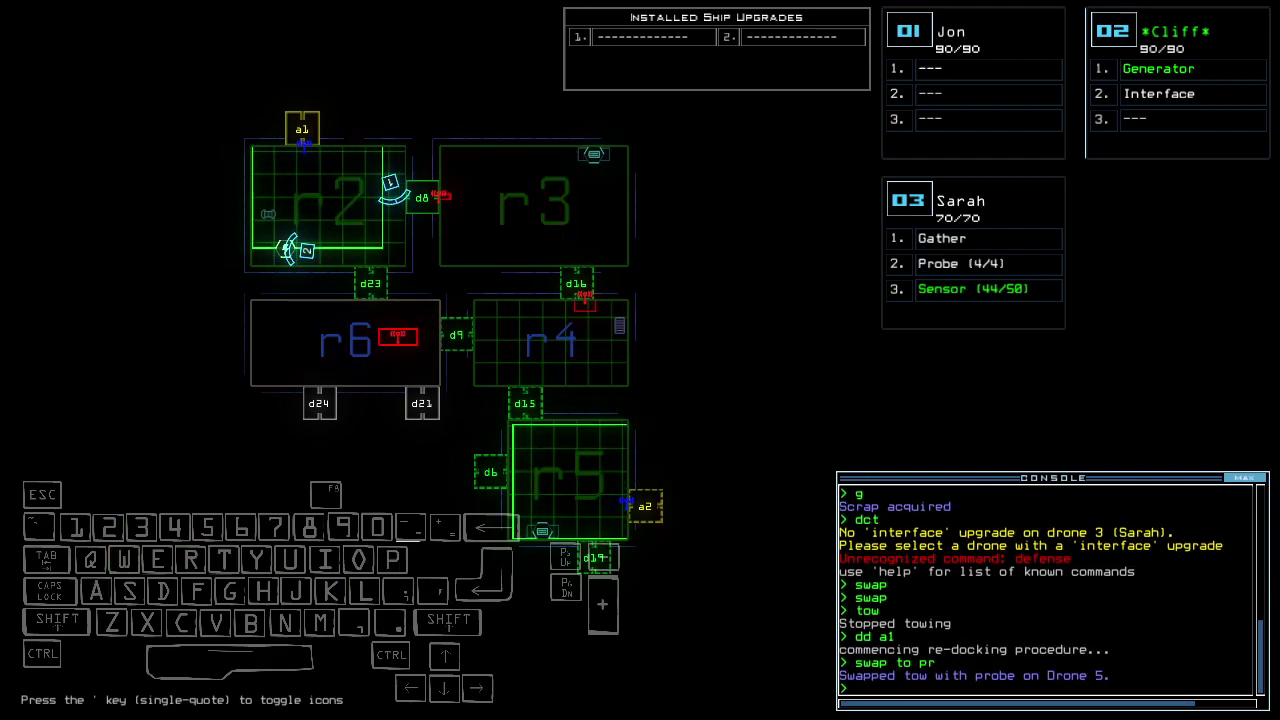
pyautogui.write('arr')
# - Open all doors to r1, send drone 1 back there, open d8 and drop a probe beyond
pyautogui.press('Return')
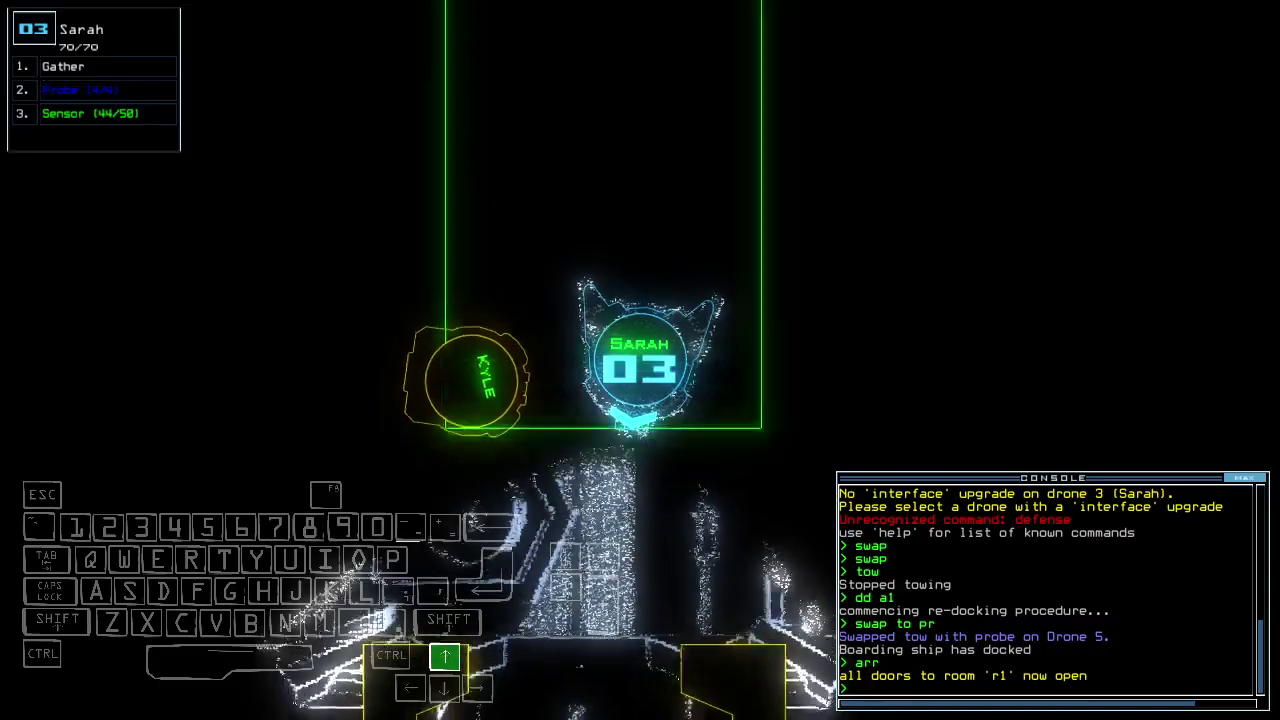
pyautogui.press('Up')
pyautogui.write('back 1')
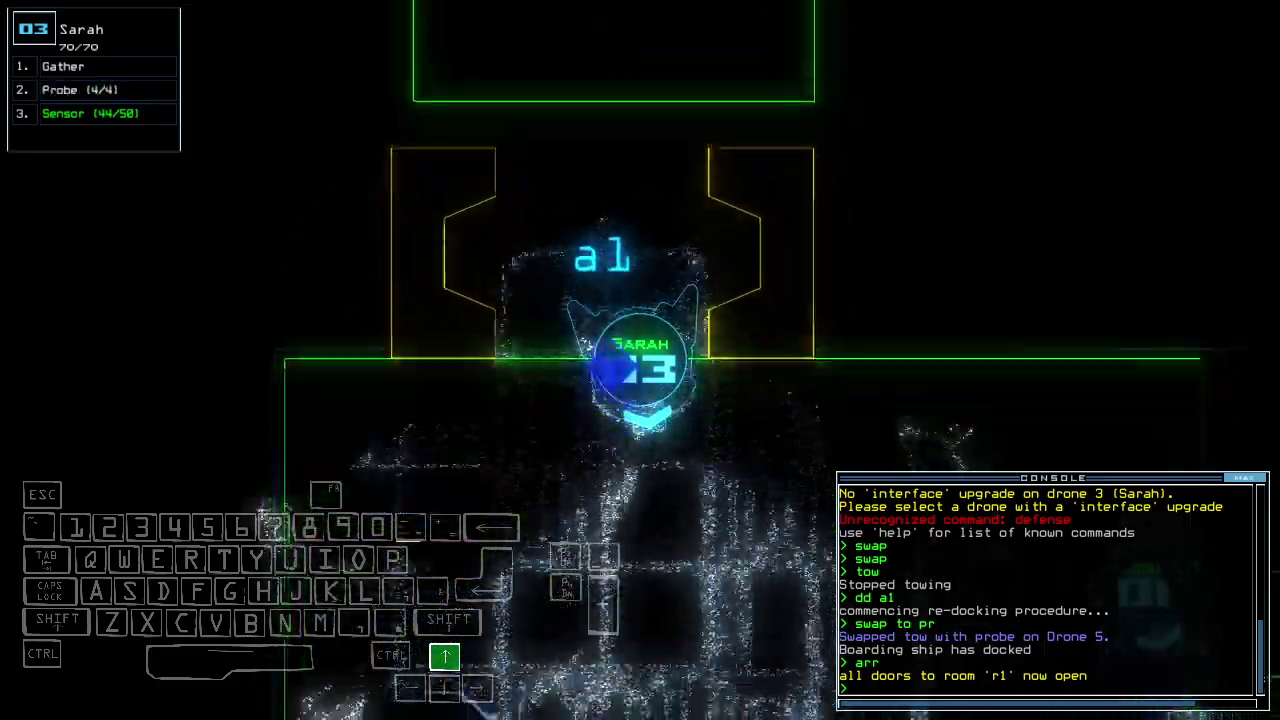
pyautogui.press('Return')
pyautogui.write('d')
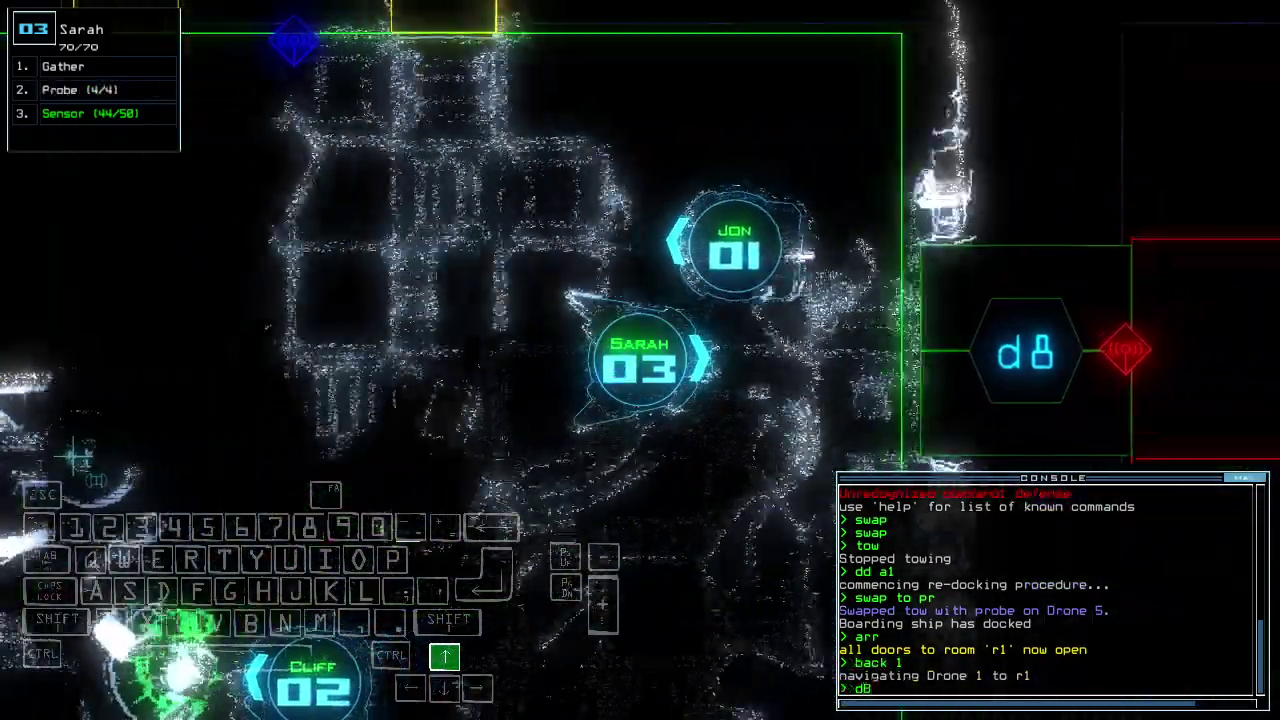
pyautogui.write('8')
pyautogui.press('Return')
pyautogui.write('ffff')
pyautogui.press('Return')
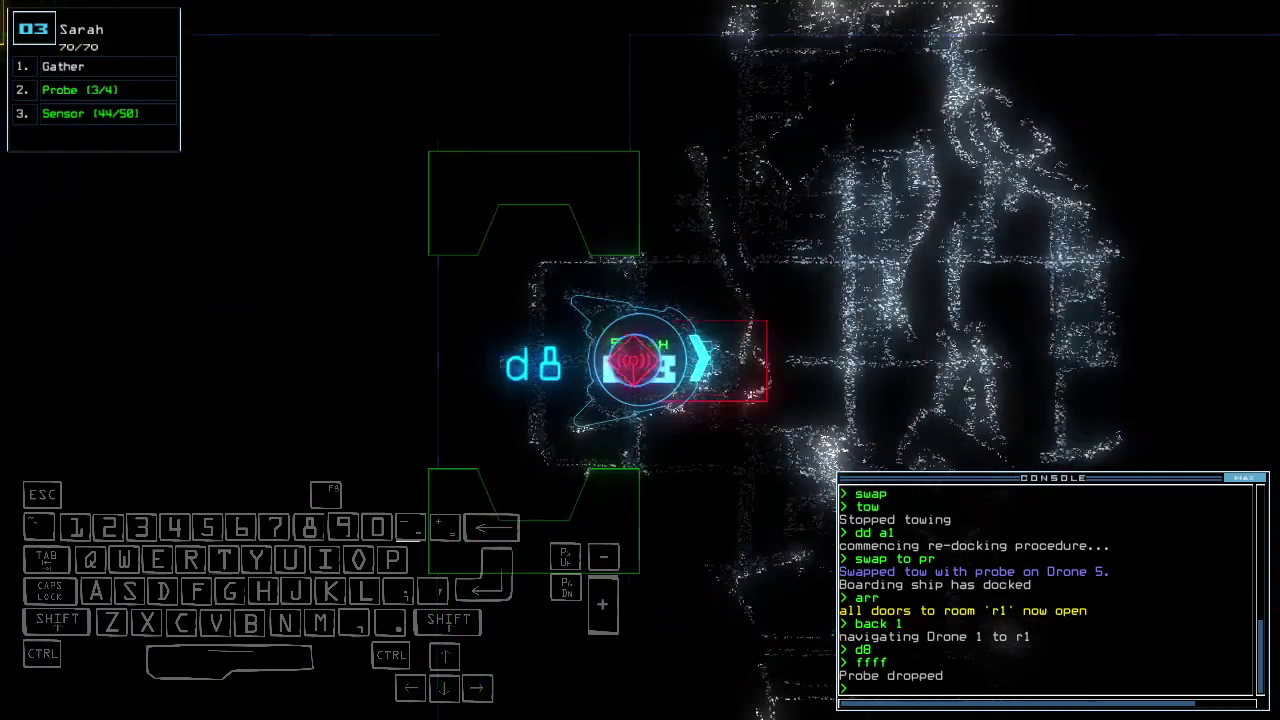
pyautogui.press('space')
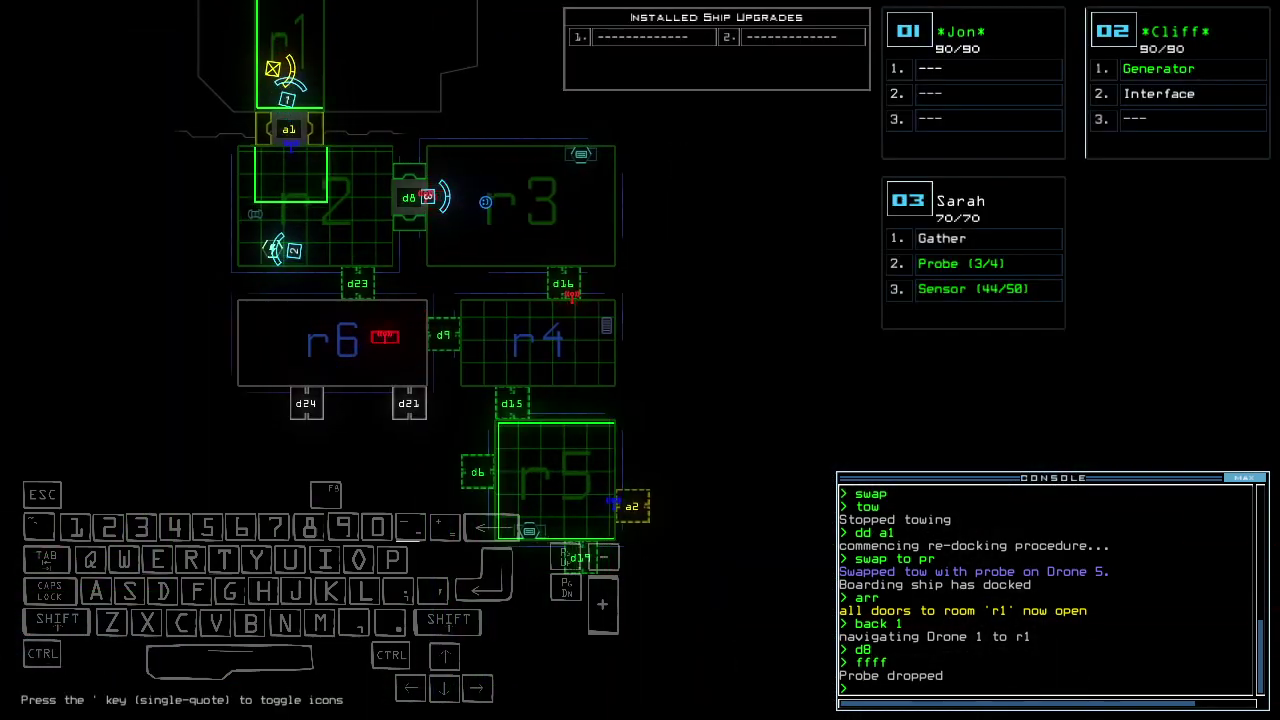
pyautogui.press('space')
# - Pick up the probe, gather more scrap, close door d8 and send drone 2 to r1
pyautogui.press('Up')
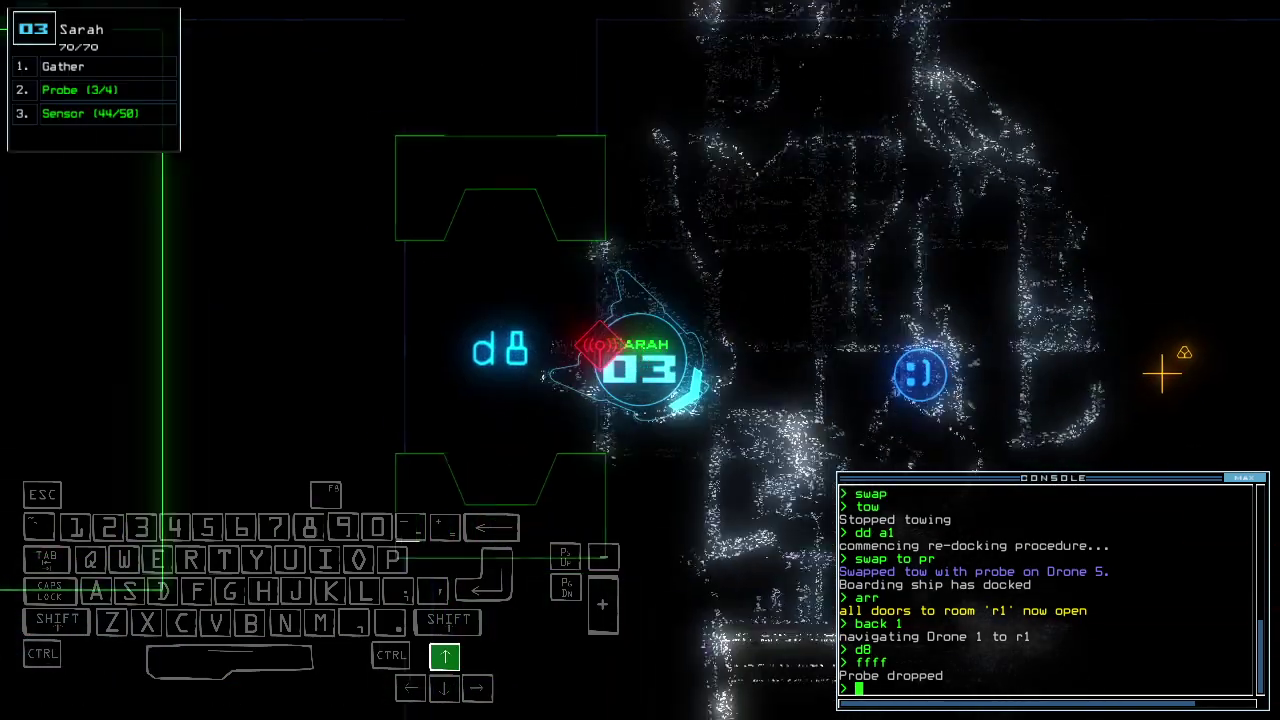
pyautogui.write('pickup')
pyautogui.press('Return')
pyautogui.press('Left')
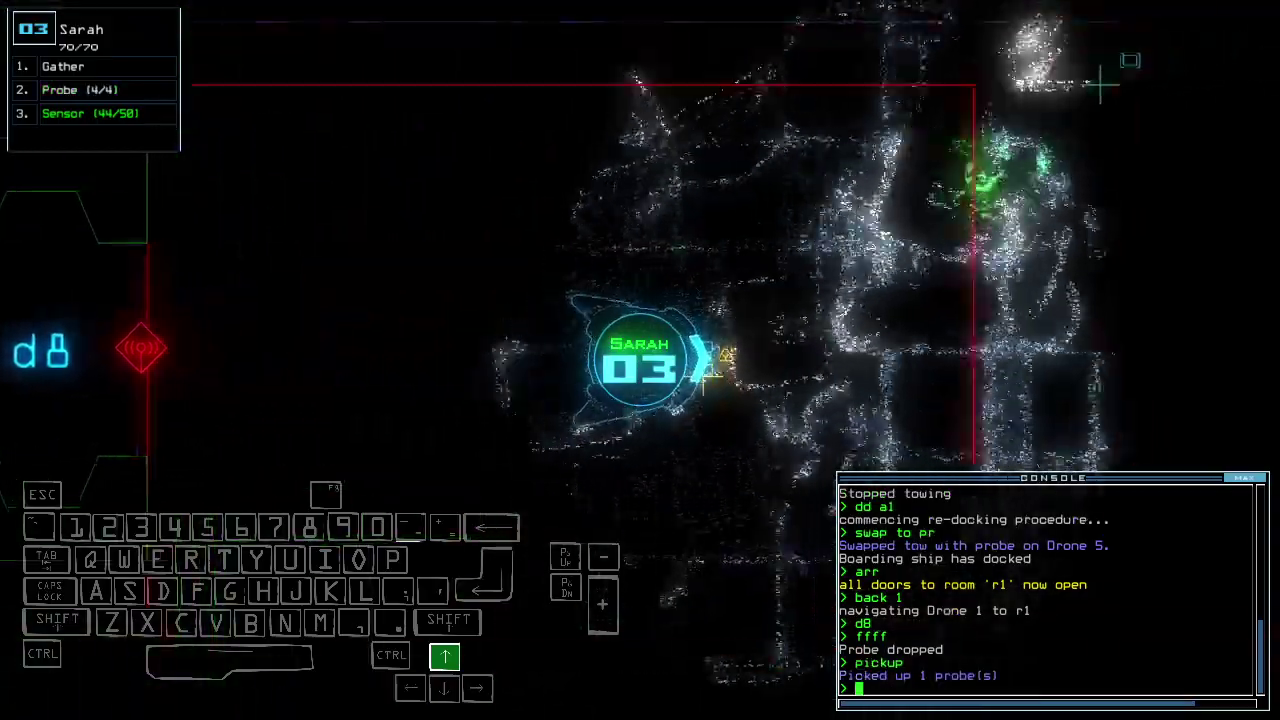
pyautogui.write('g')
pyautogui.press('Return')
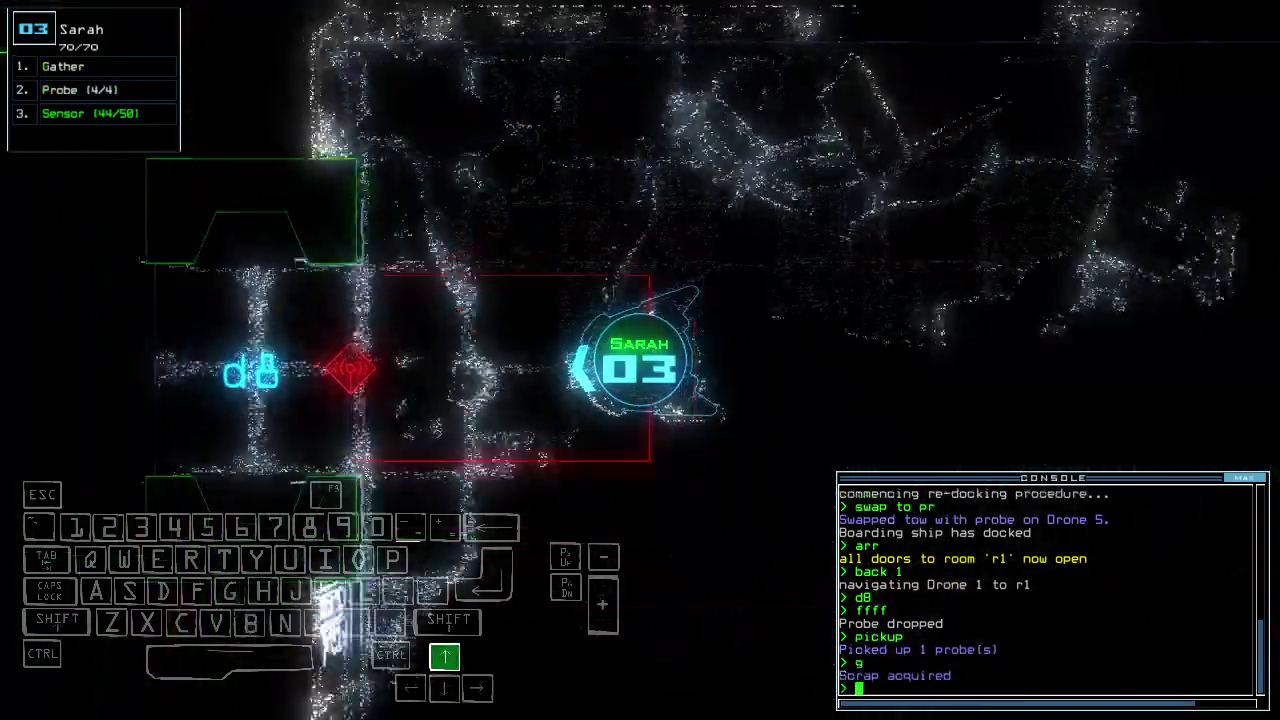
pyautogui.write('cccc')
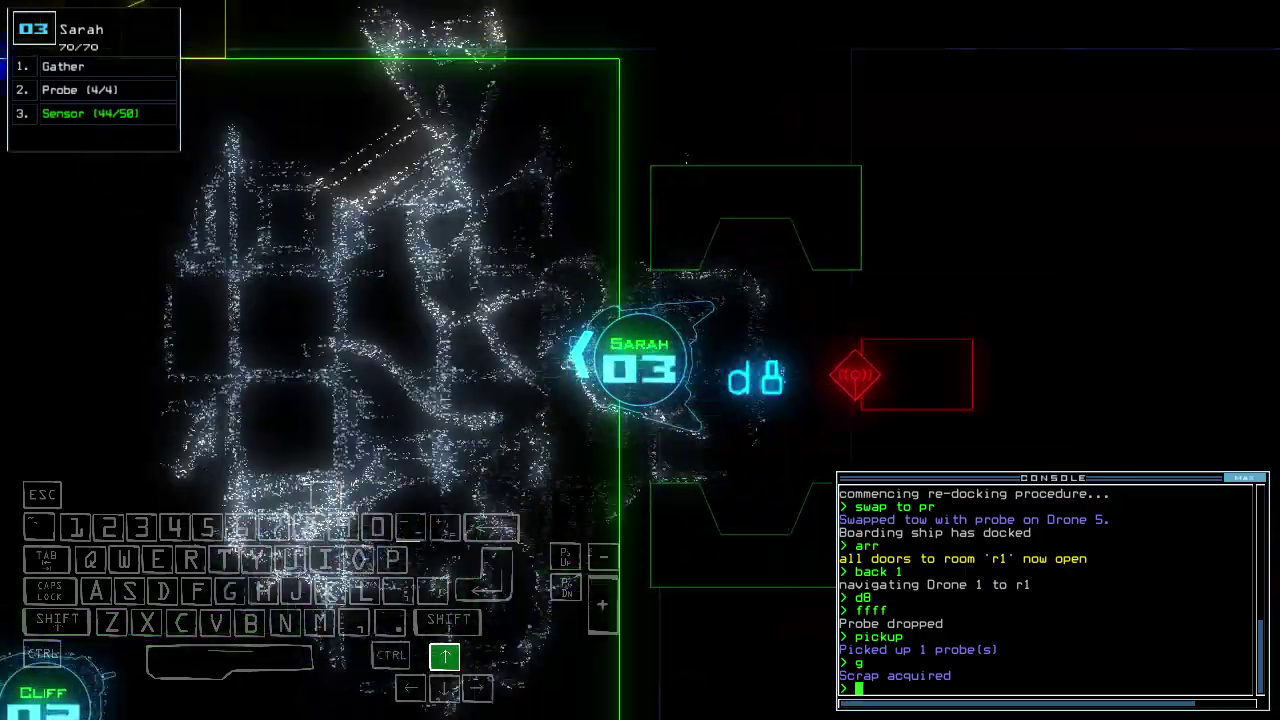
pyautogui.press('Return')
pyautogui.write('back 2')
pyautogui.press('Return')
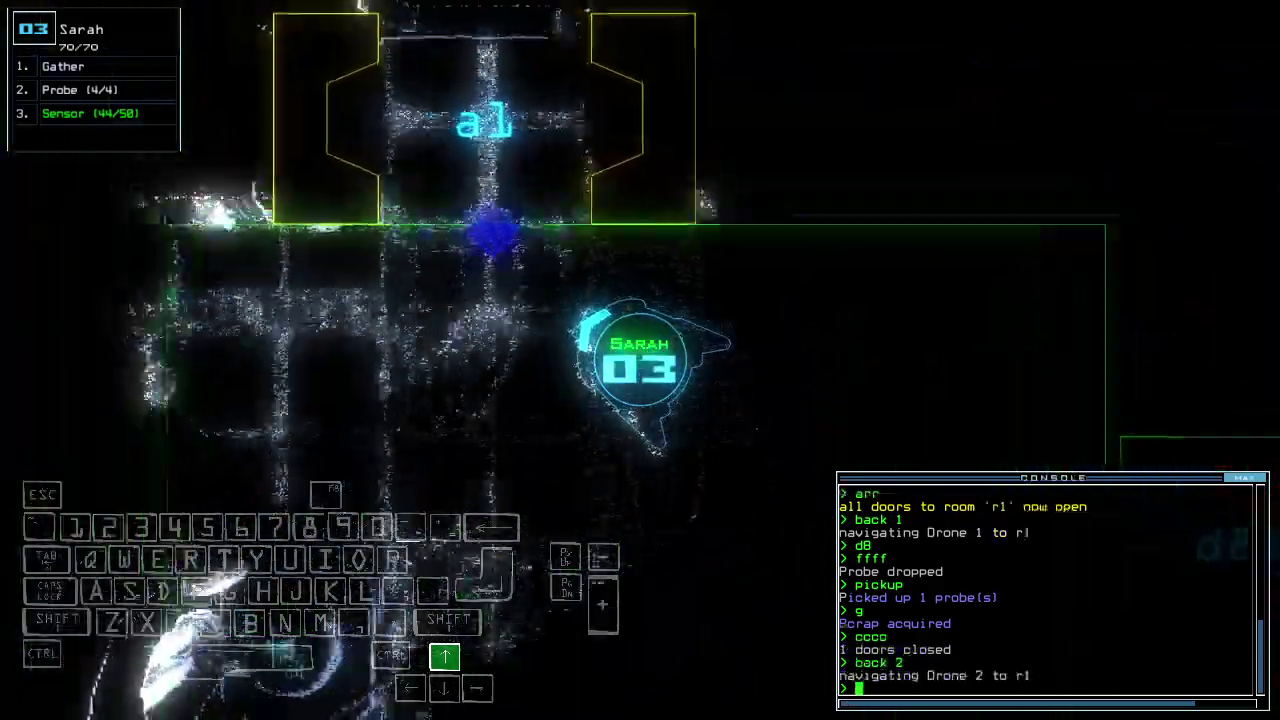
pyautogui.press('Tab')
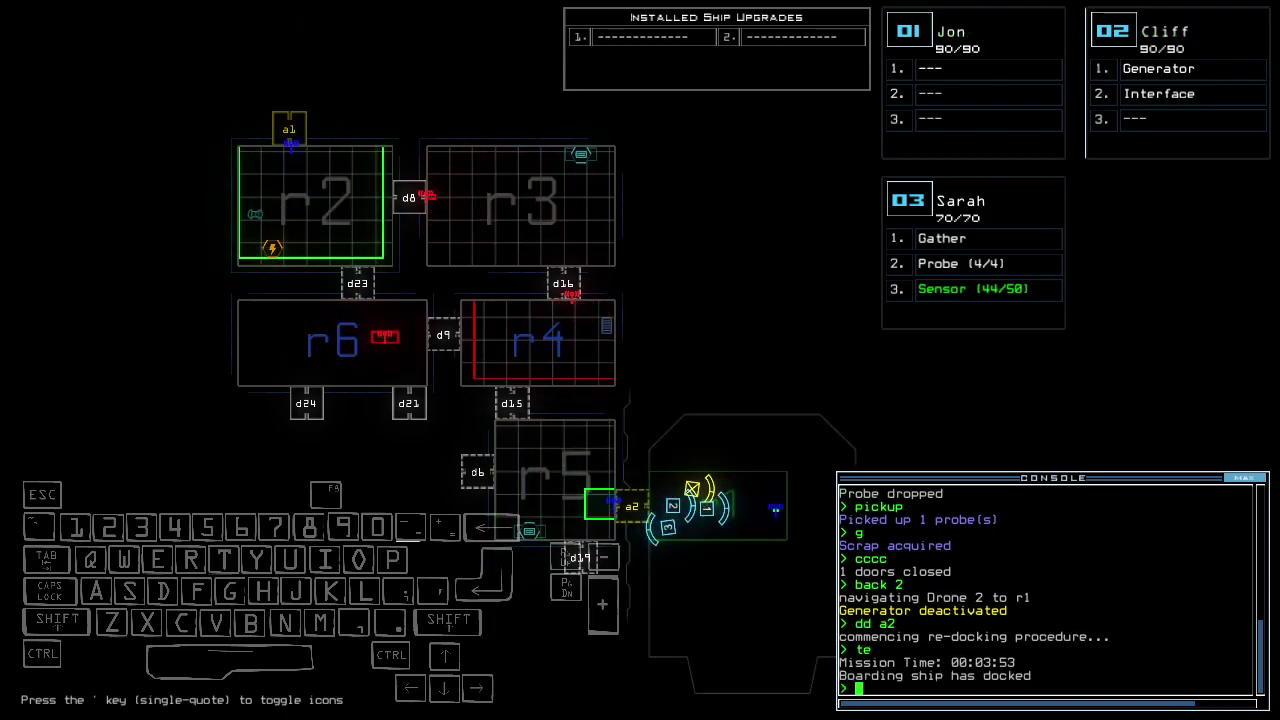
pyautogui.write('arr')
# - Open the doors to room r1, drive drone 3 to the airlock, and re-dock at a1
pyautogui.press('Return')
pyautogui.press('Tab')
pyautogui.write('te')
pyautogui.press('Return')
pyautogui.press('Up')
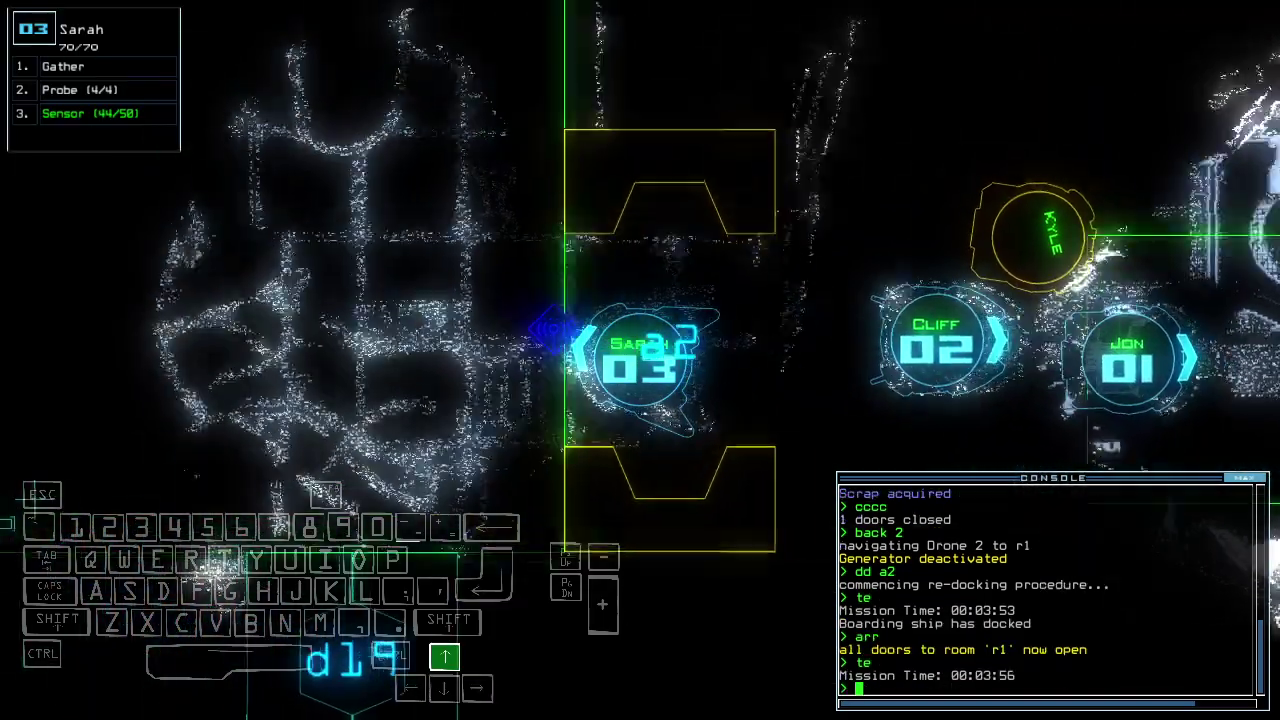
pyautogui.write('dd a1')
pyautogui.press('Return')
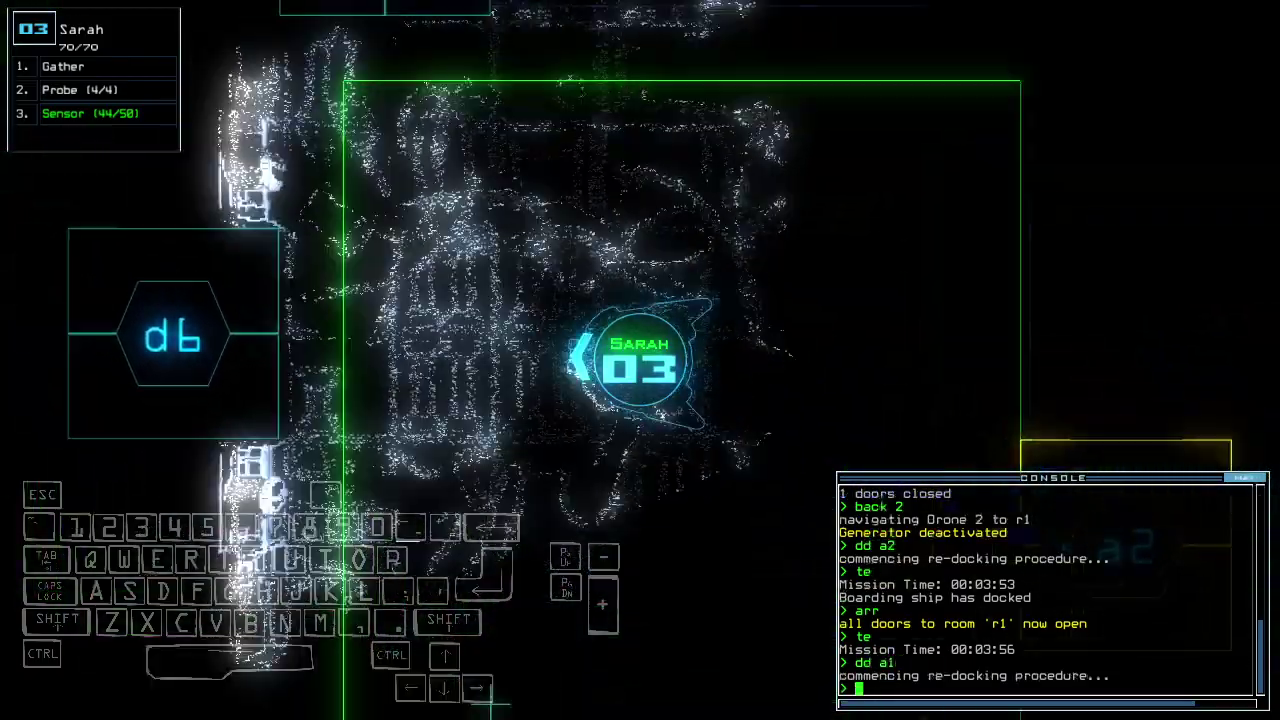
# - Reopen the doors to room r1, start the generator, and vent room r5 through a2
pyautogui.press('Tab')
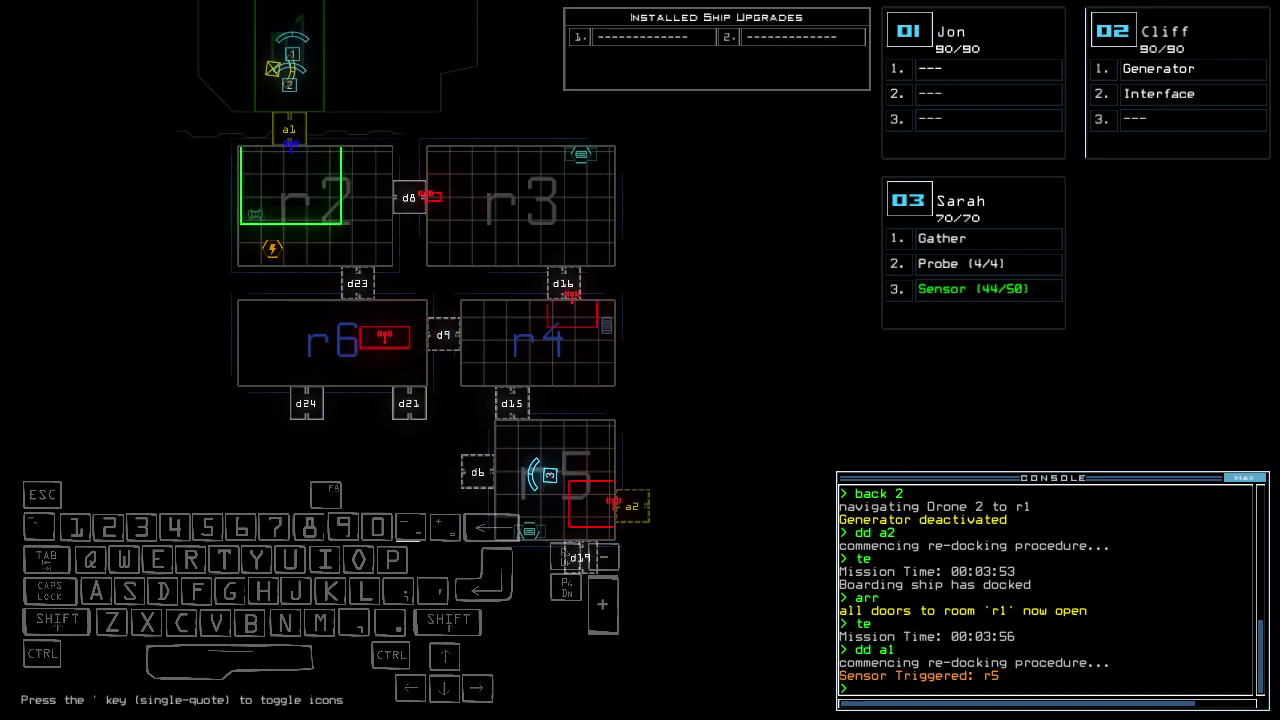
pyautogui.press('Up')
pyautogui.write('arr')
pyautogui.press('Return')
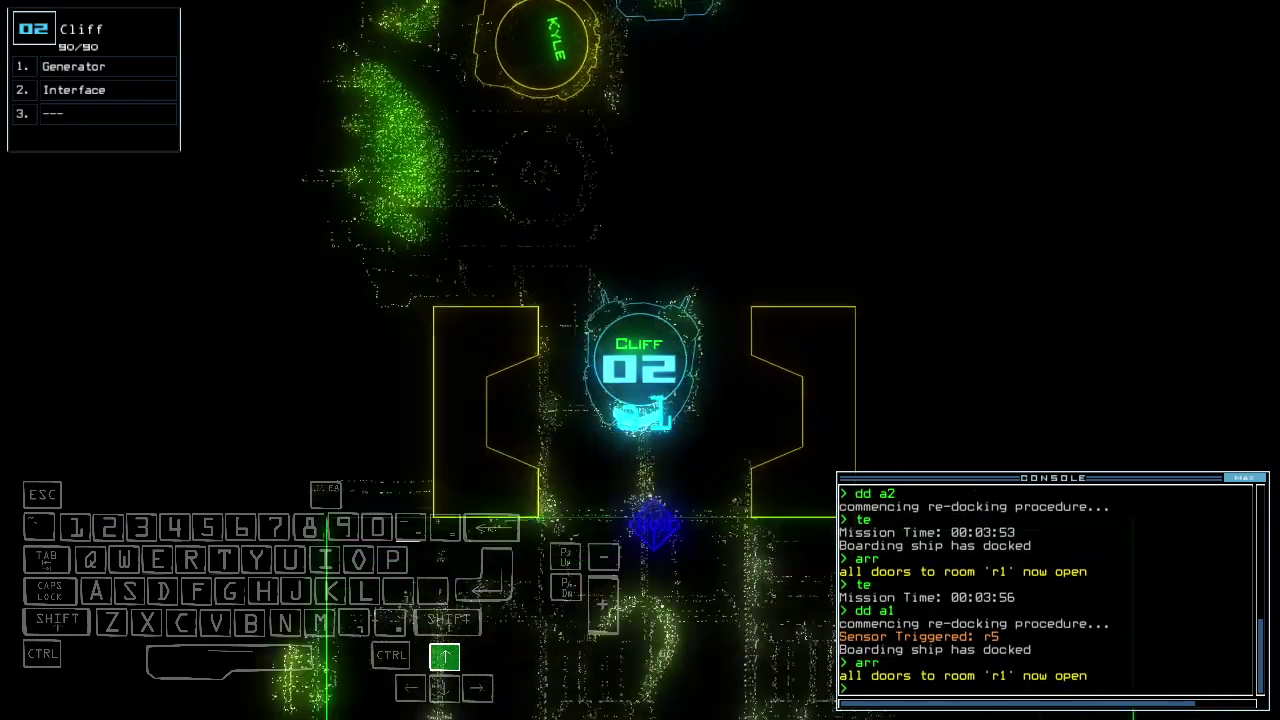
pyautogui.write('generator')
pyautogui.press('Return')
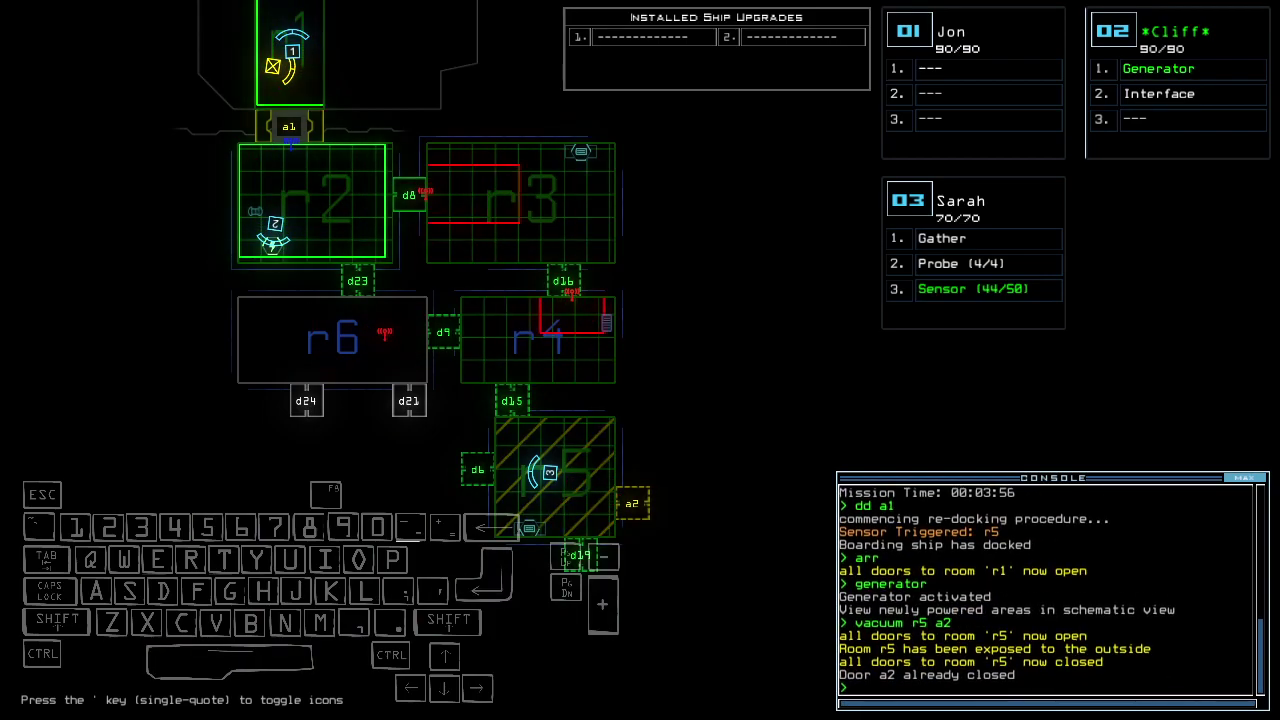
pyautogui.write('3')
pyautogui.write('d6')
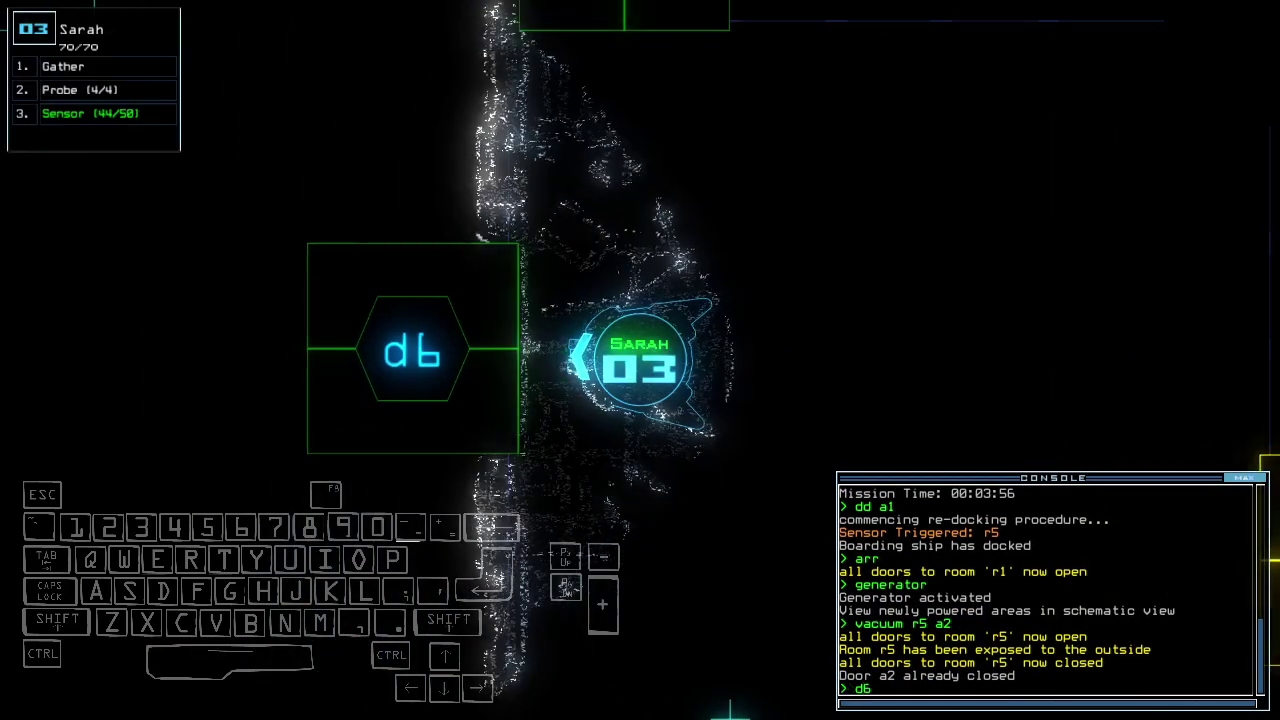
pyautogui.write('6')
# - Toggle door d6 twice and close all open doors
pyautogui.press('Return')
pyautogui.press('Up')
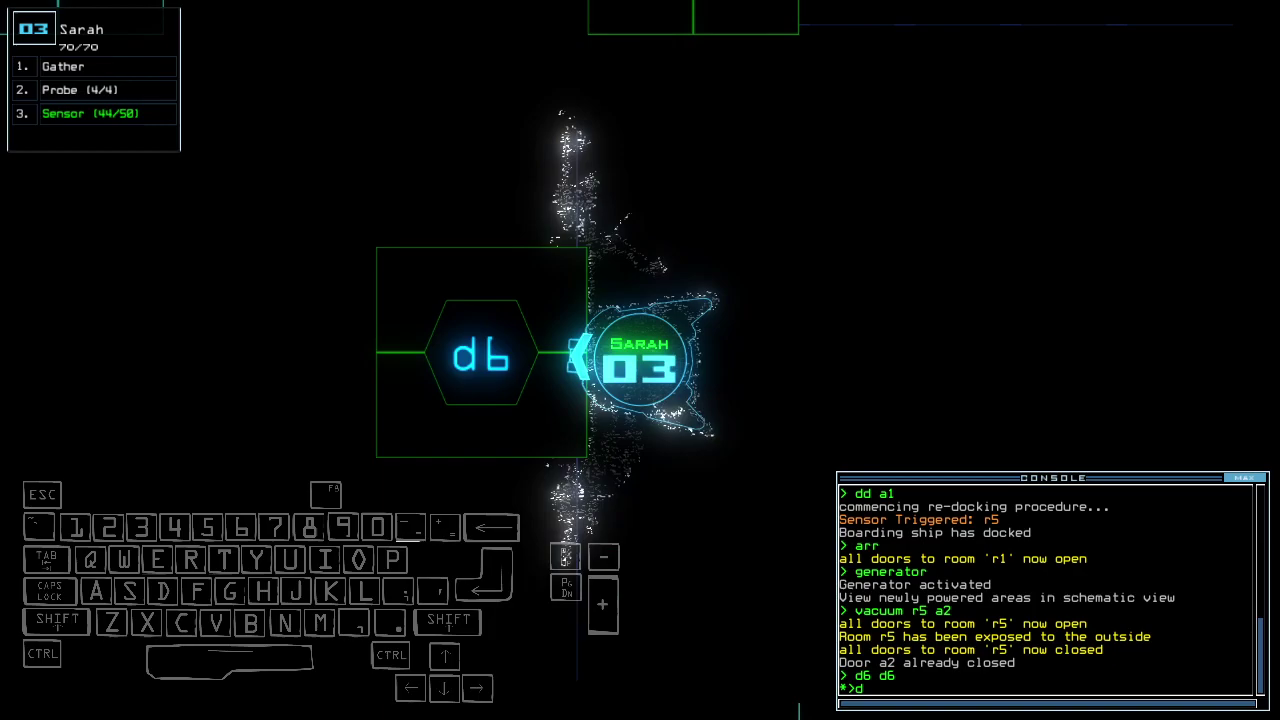
pyautogui.write('6')
pyautogui.press('Return')
pyautogui.write('cccc')
pyautogui.press('Return')
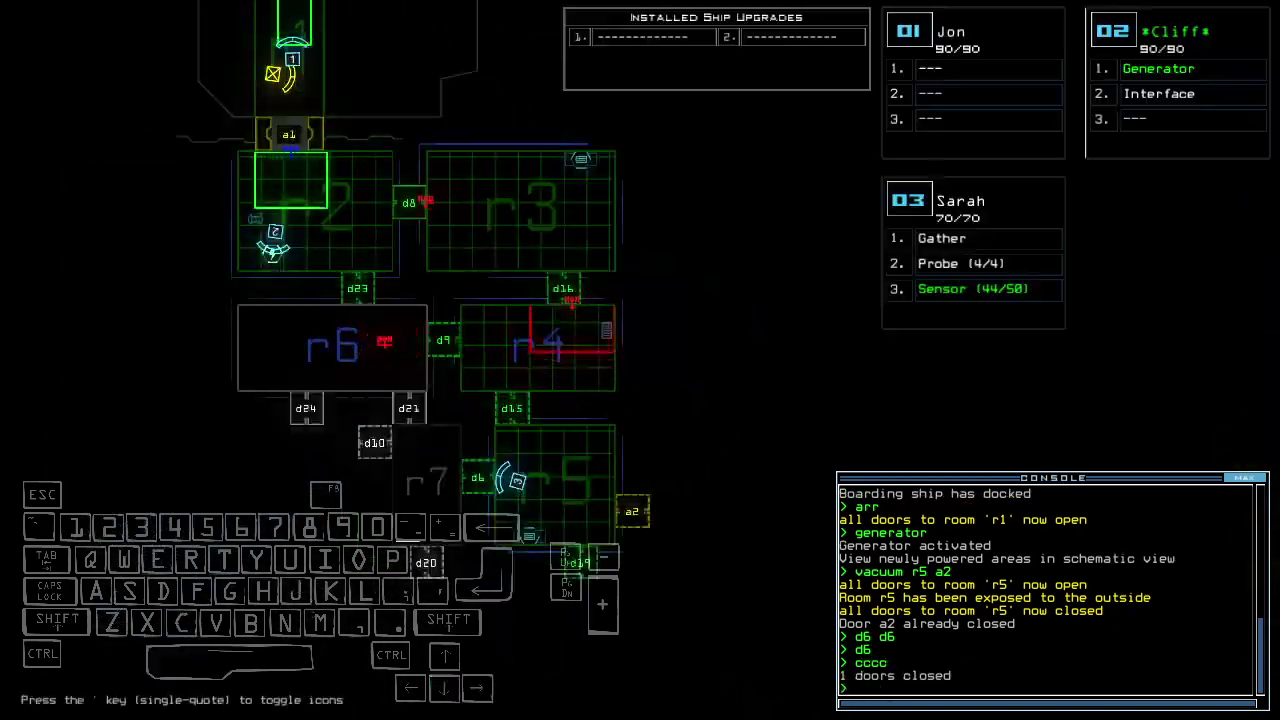
pyautogui.write('3d')
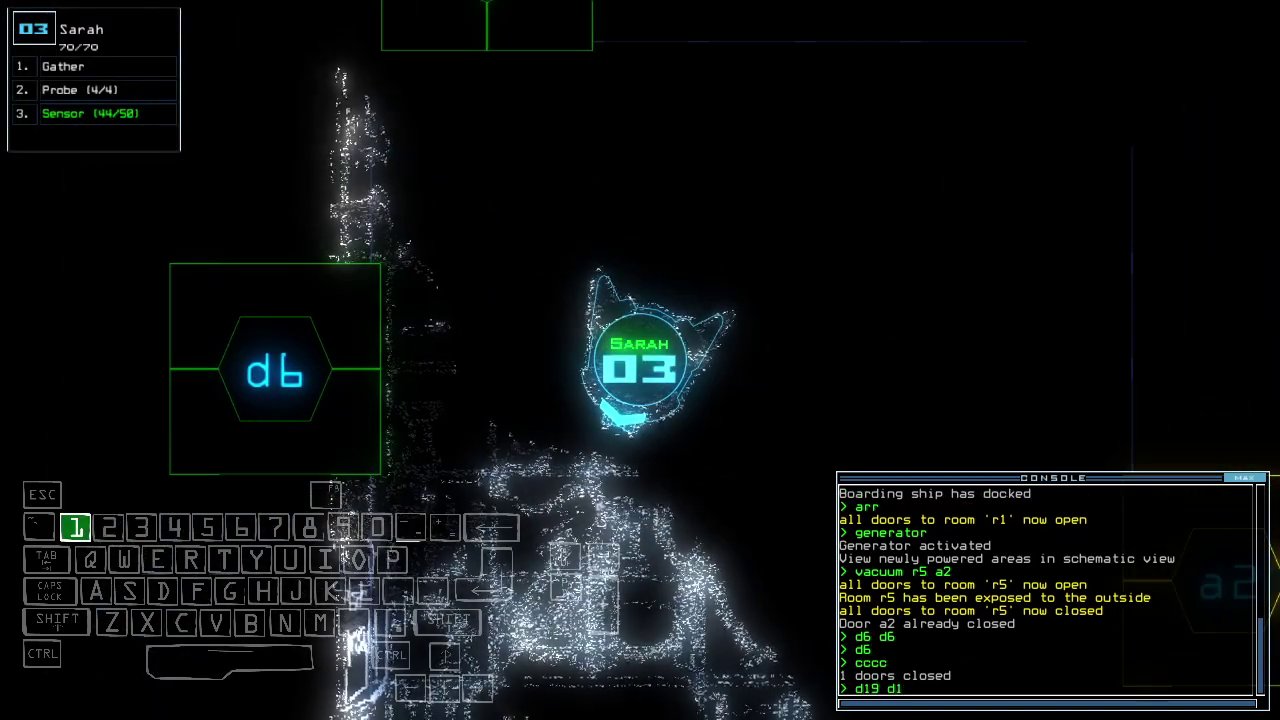
pyautogui.write('9')
# - Open door d19 and drive drone 03 through it
pyautogui.press('Return')
pyautogui.press('Up')
pyautogui.press('Right')
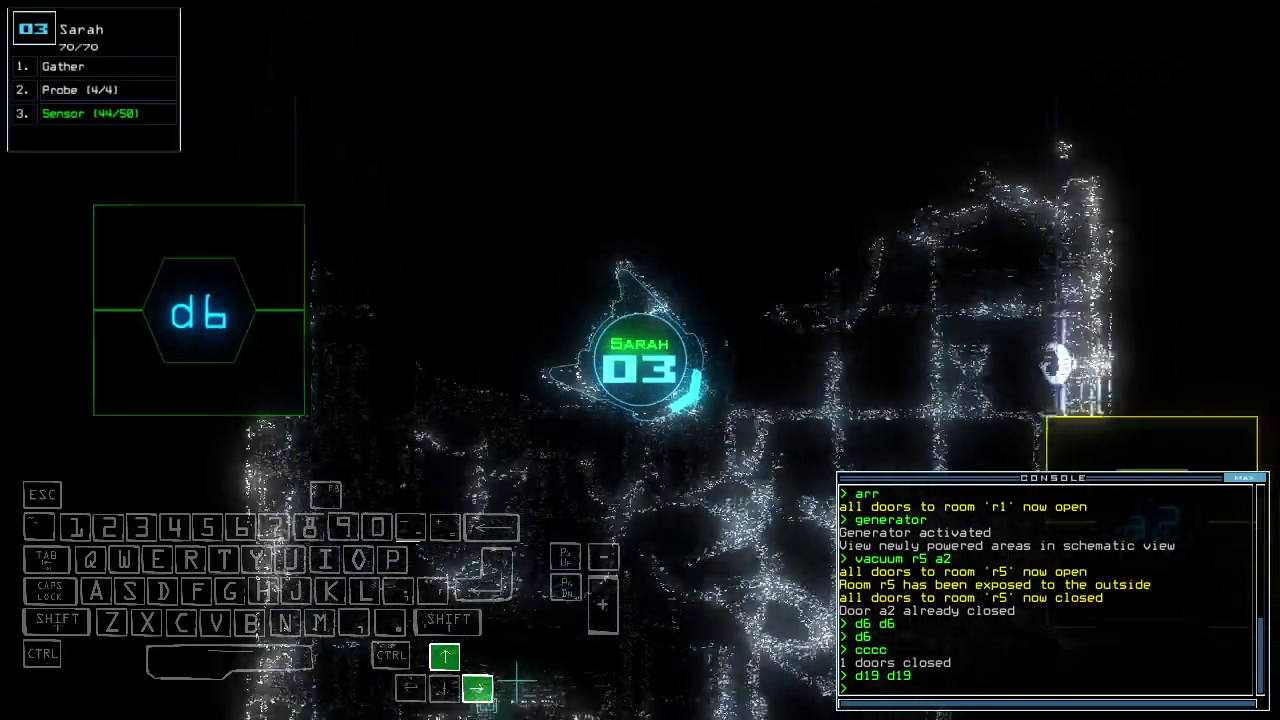
pyautogui.write('d19')
pyautogui.press('Return')
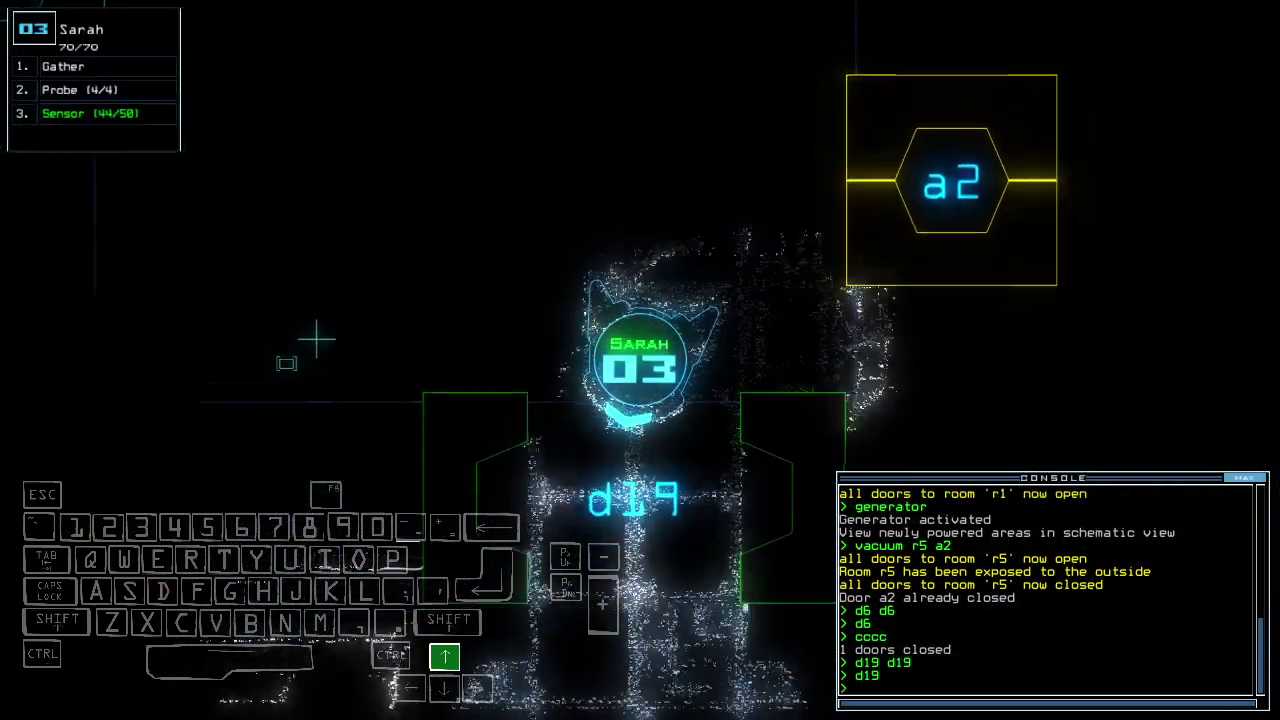
pyautogui.press('Up')
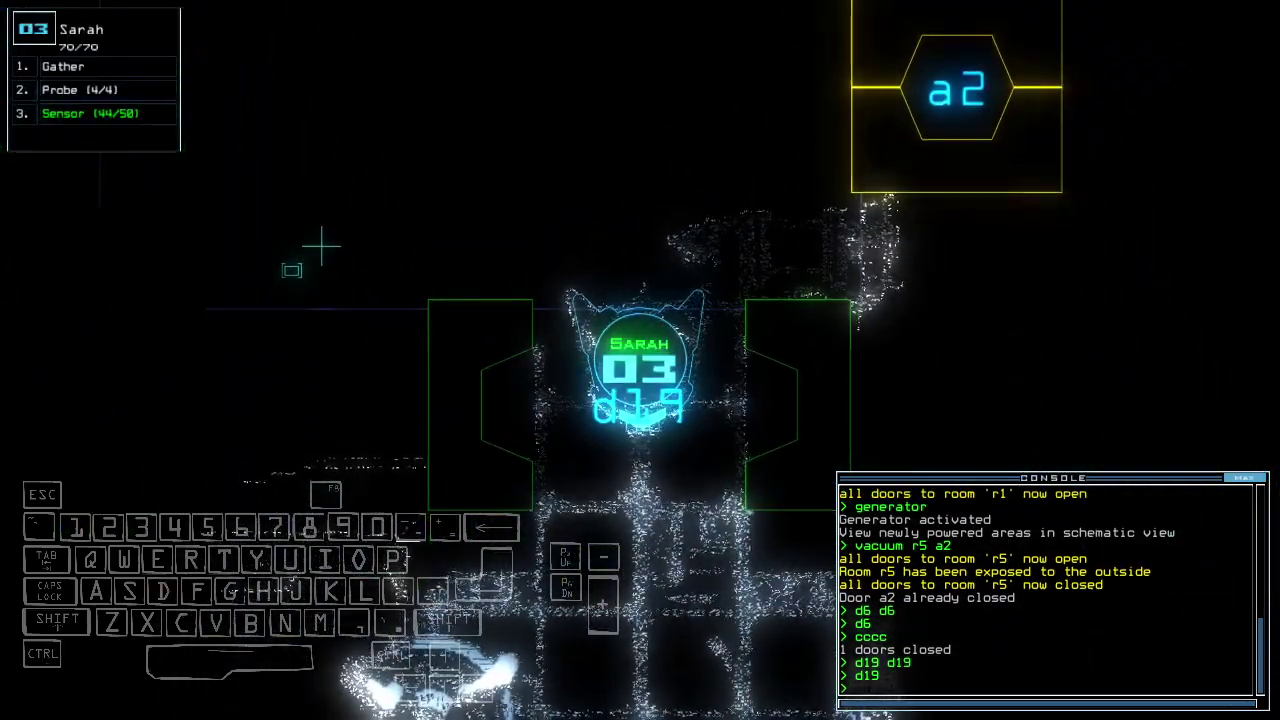
# - Drop a sensor from drone 03, gather scrap, close the doors, and open d15 and d6
pyautogui.press('Down')
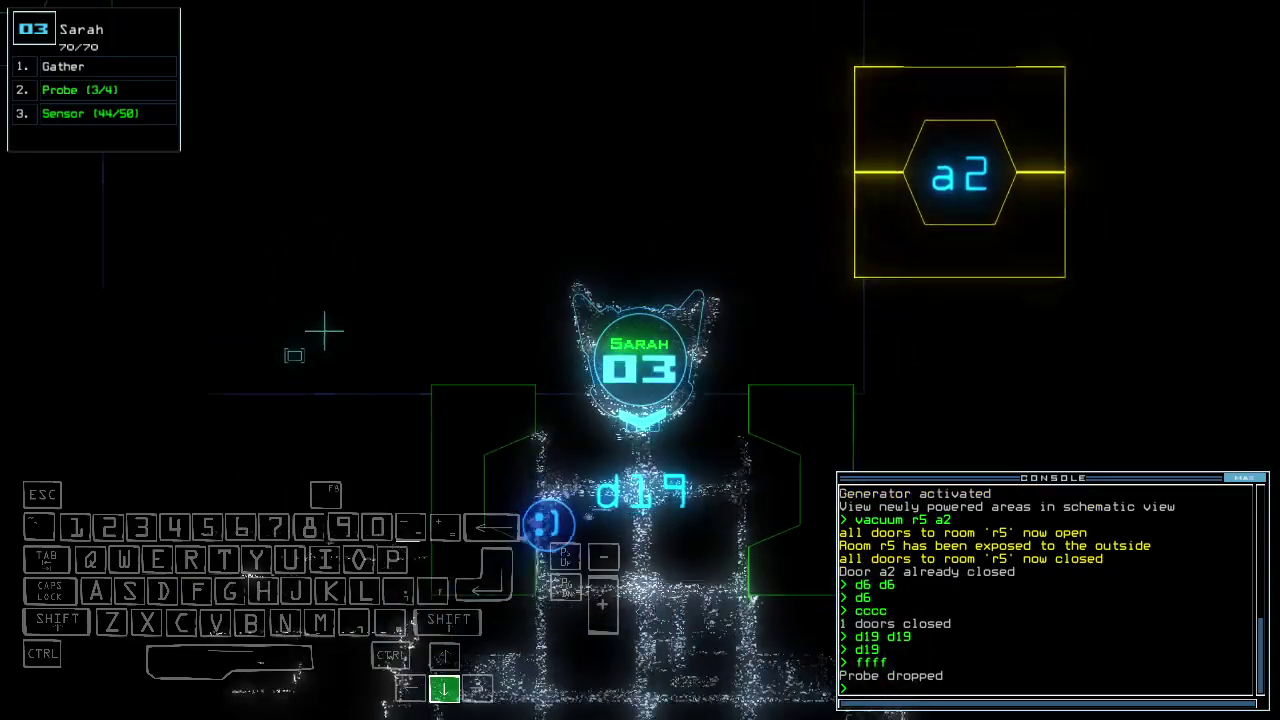
pyautogui.press('Up')
pyautogui.write('ss')
pyautogui.press('Return')
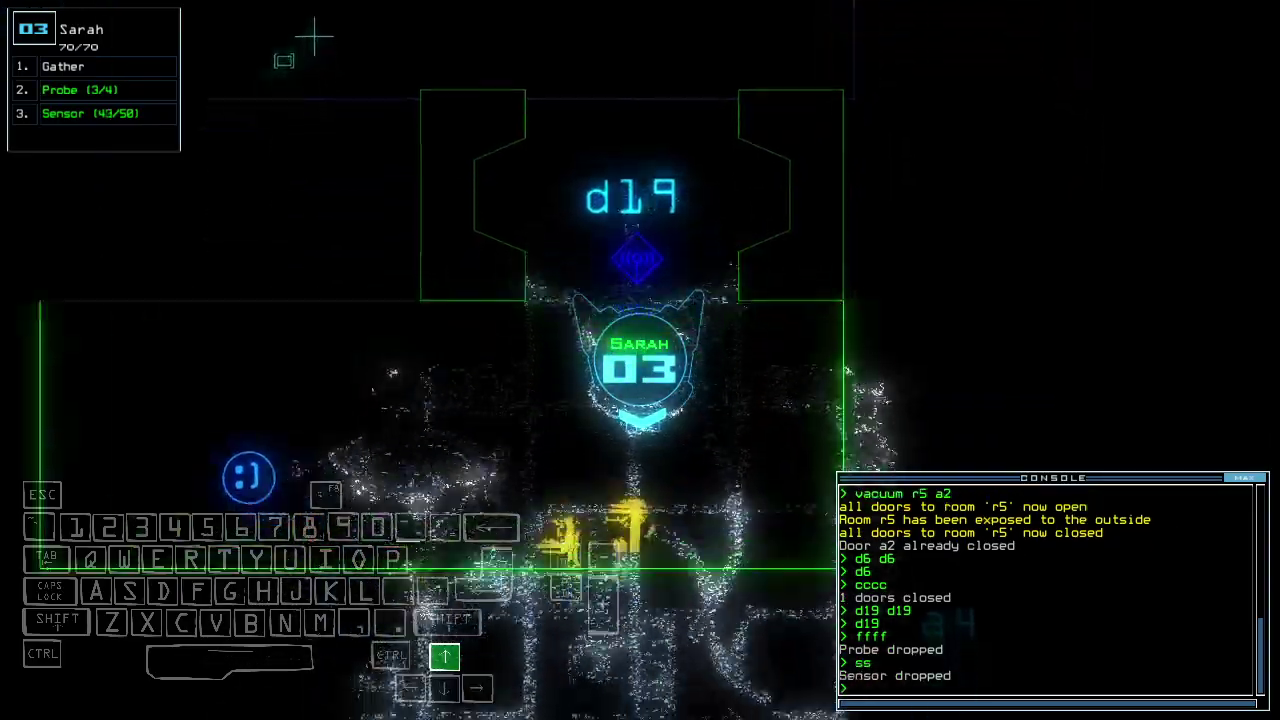
pyautogui.write('g')
pyautogui.press('Return')
pyautogui.write('pi')
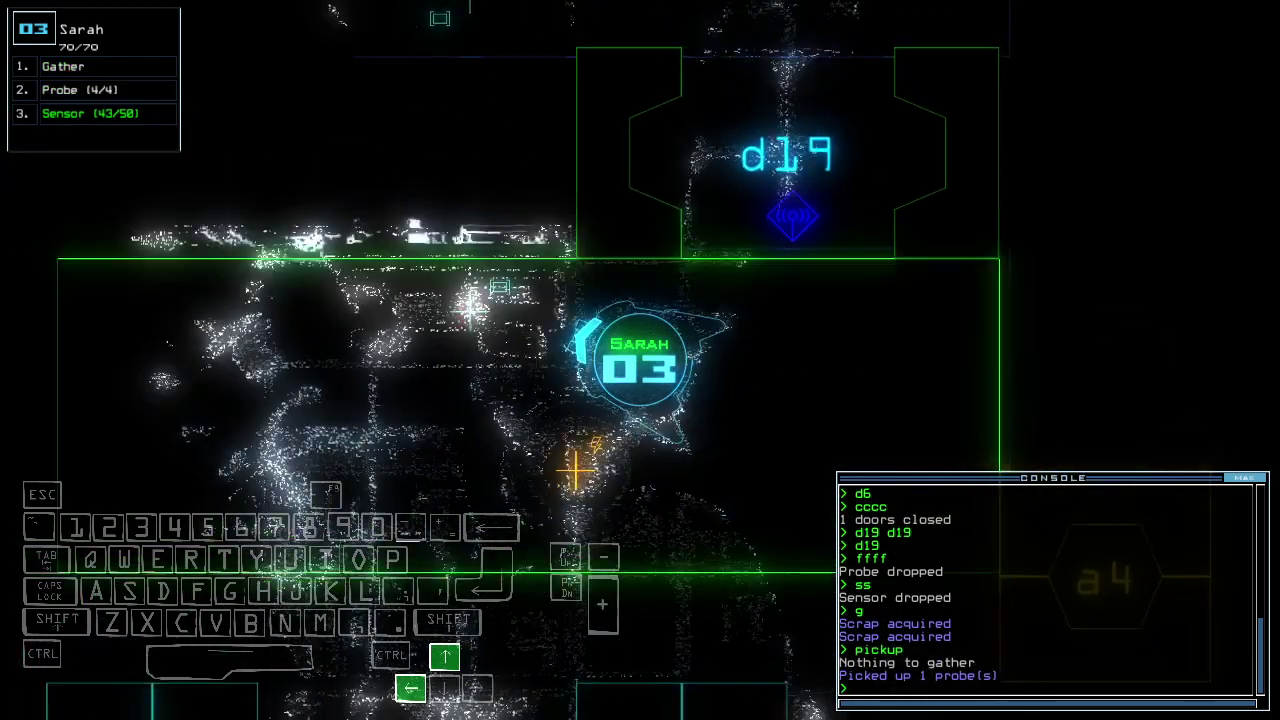
pyautogui.write('cccc')
pyautogui.press('Return')
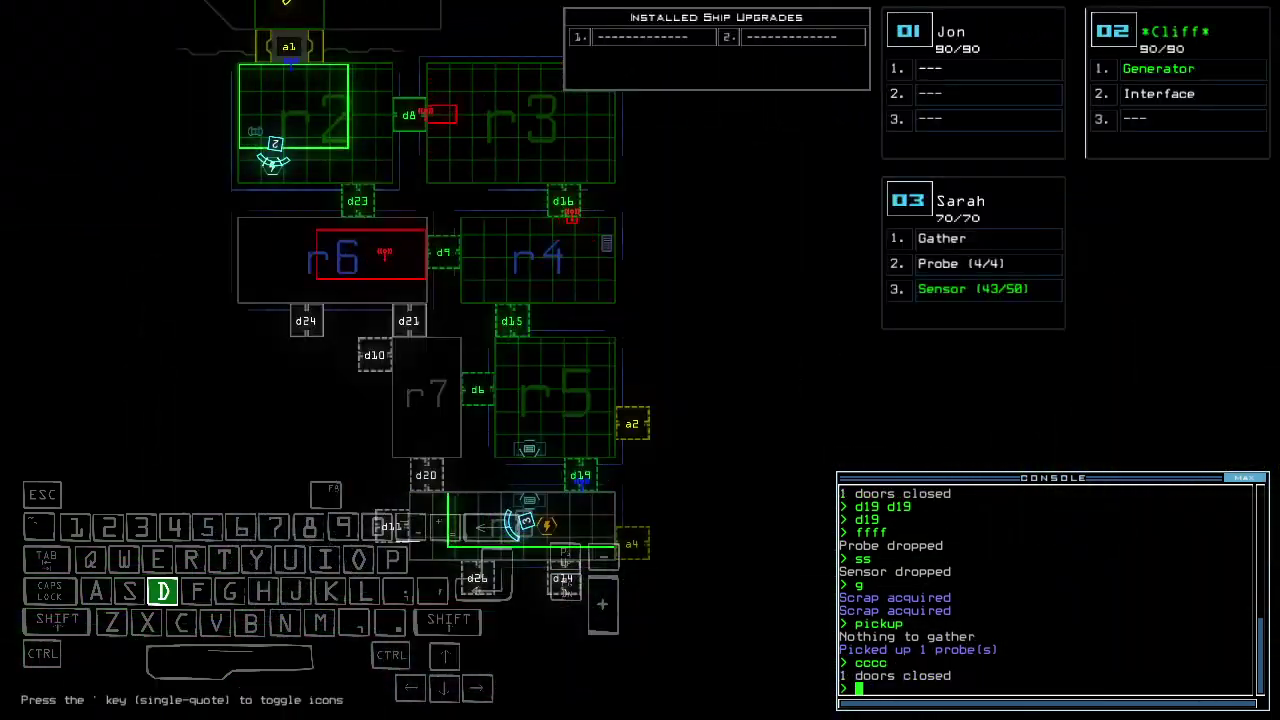
pyautogui.write('6')
pyautogui.press('Return')
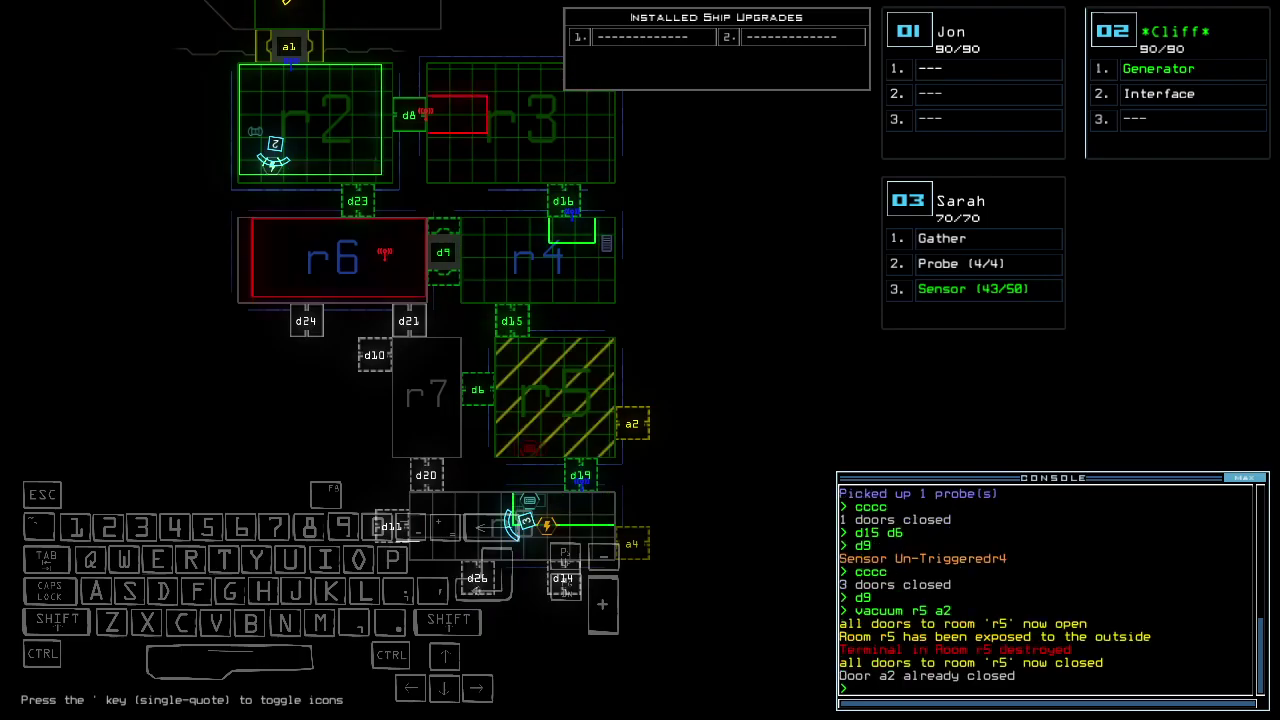
pyautogui.write('3d19')
# - Drive drone 03 through d19, drop a sensor near a2, open d6, then close the doors
pyautogui.press('Return')
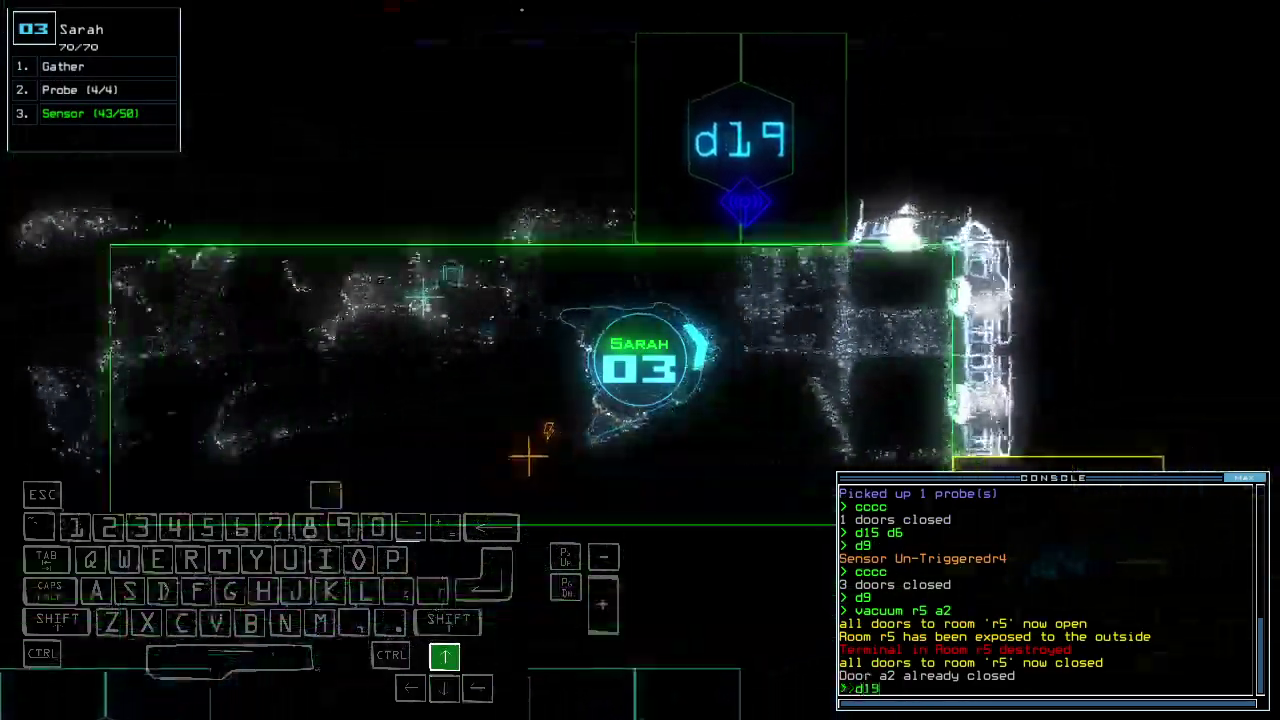
pyautogui.press('Up')
pyautogui.write('ss')
pyautogui.press('Return')
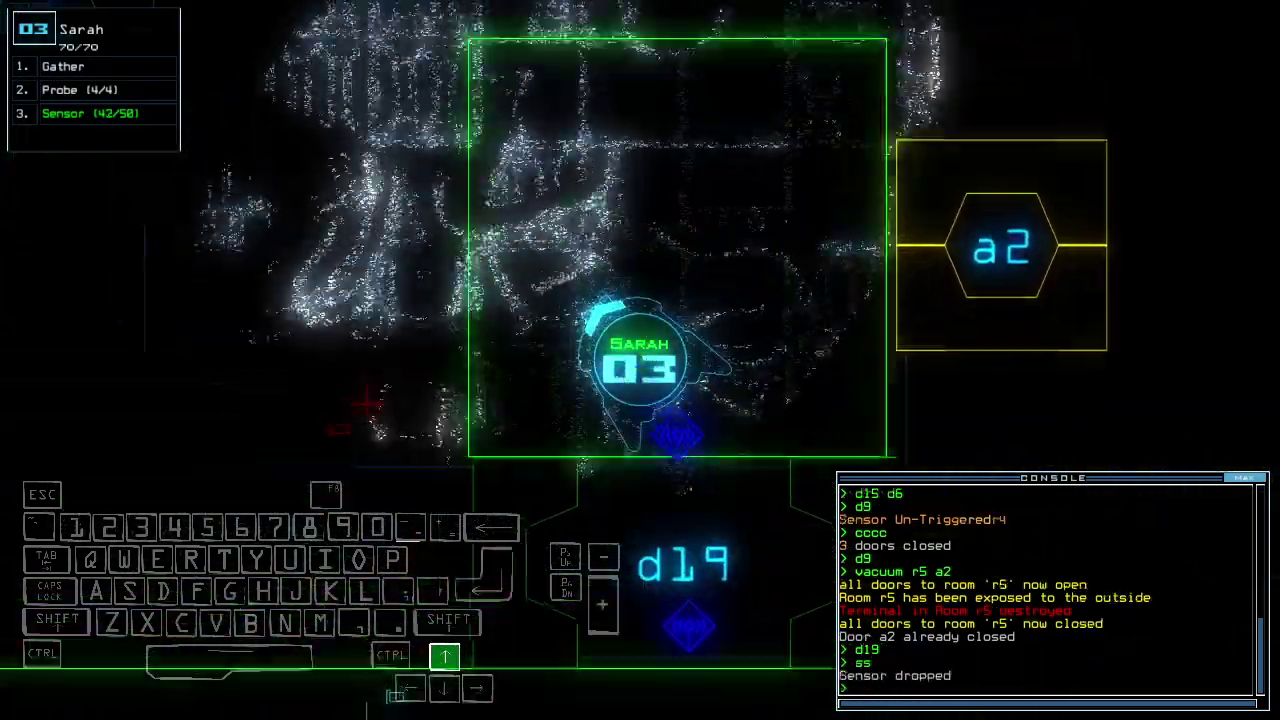
pyautogui.write('d6')
pyautogui.press('Return')
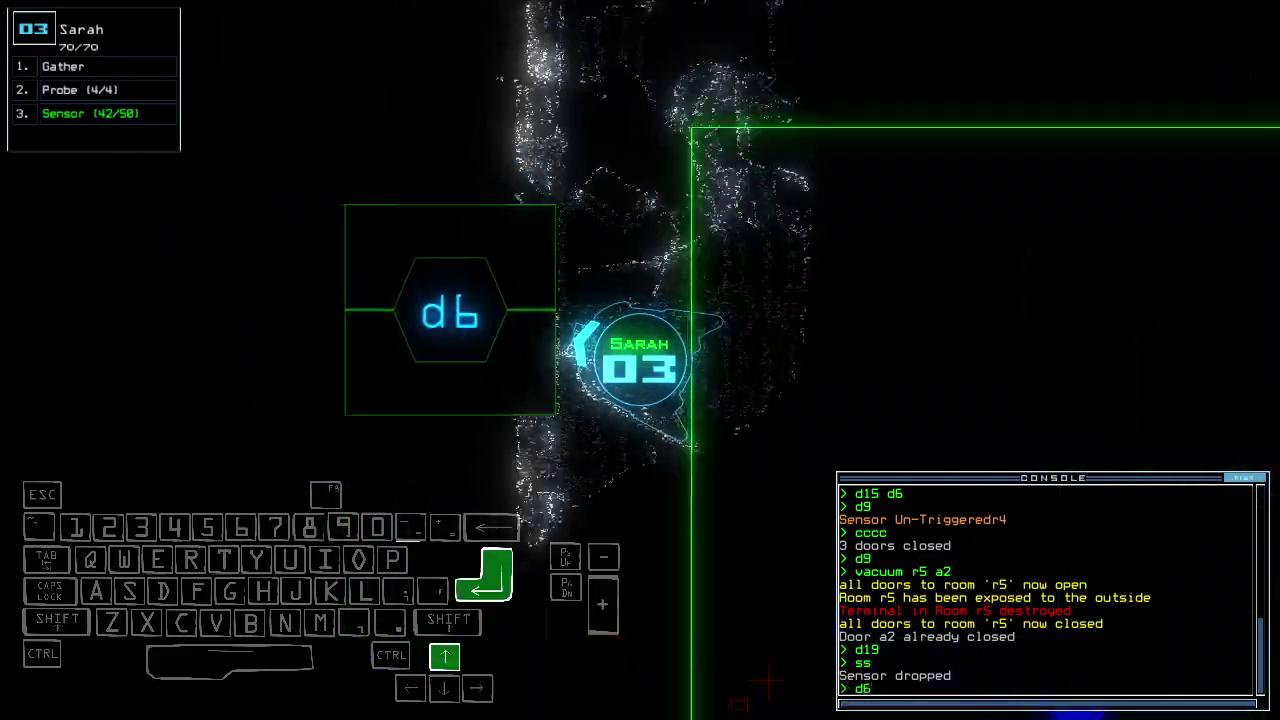
pyautogui.press('Escape')
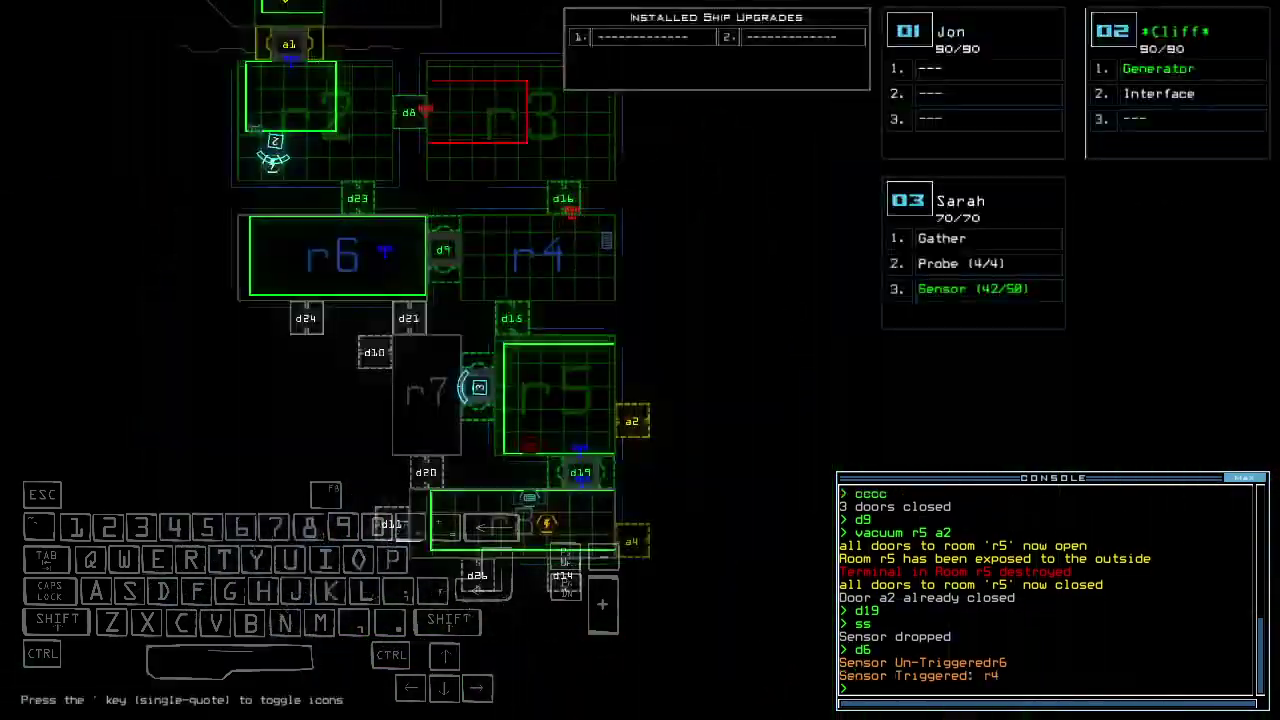
pyautogui.write('cccc')
pyautogui.press('Return')
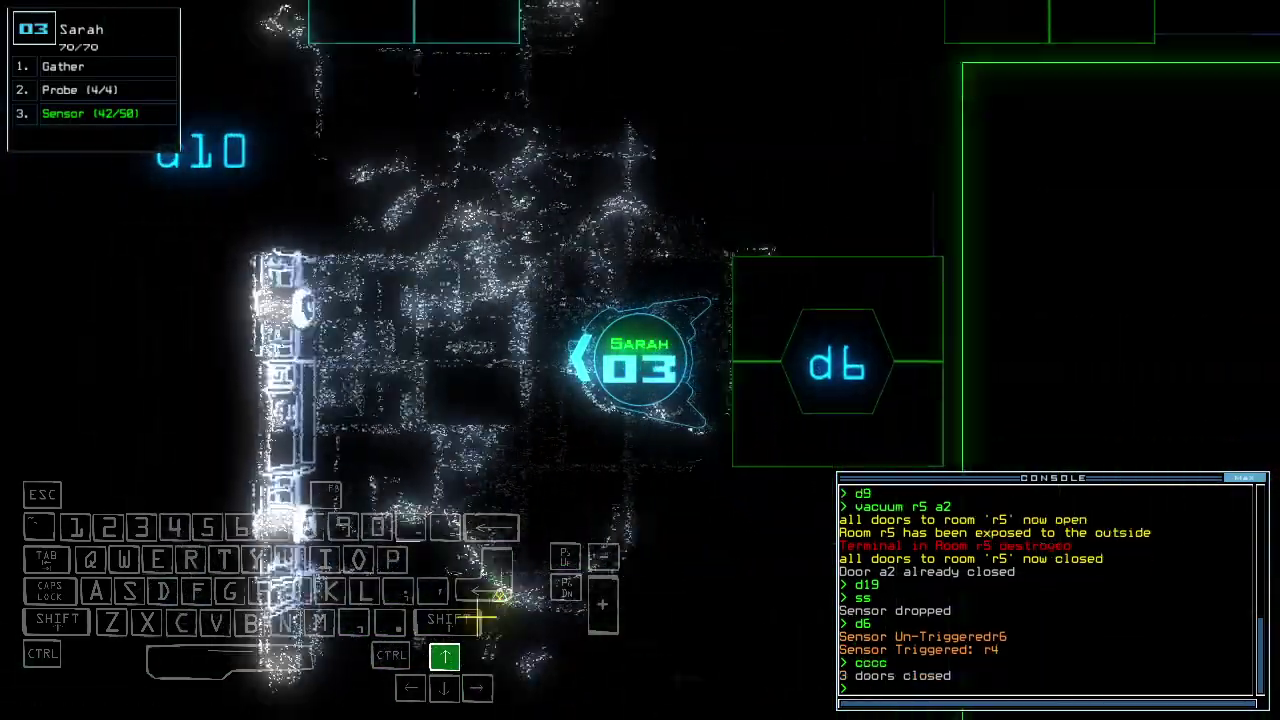
pyautogui.write('ffff')
# - Drop and recover a probe, gather scrap twice, then toggle door d6
pyautogui.press('Return')
pyautogui.write('pickup')
pyautogui.press('Return')
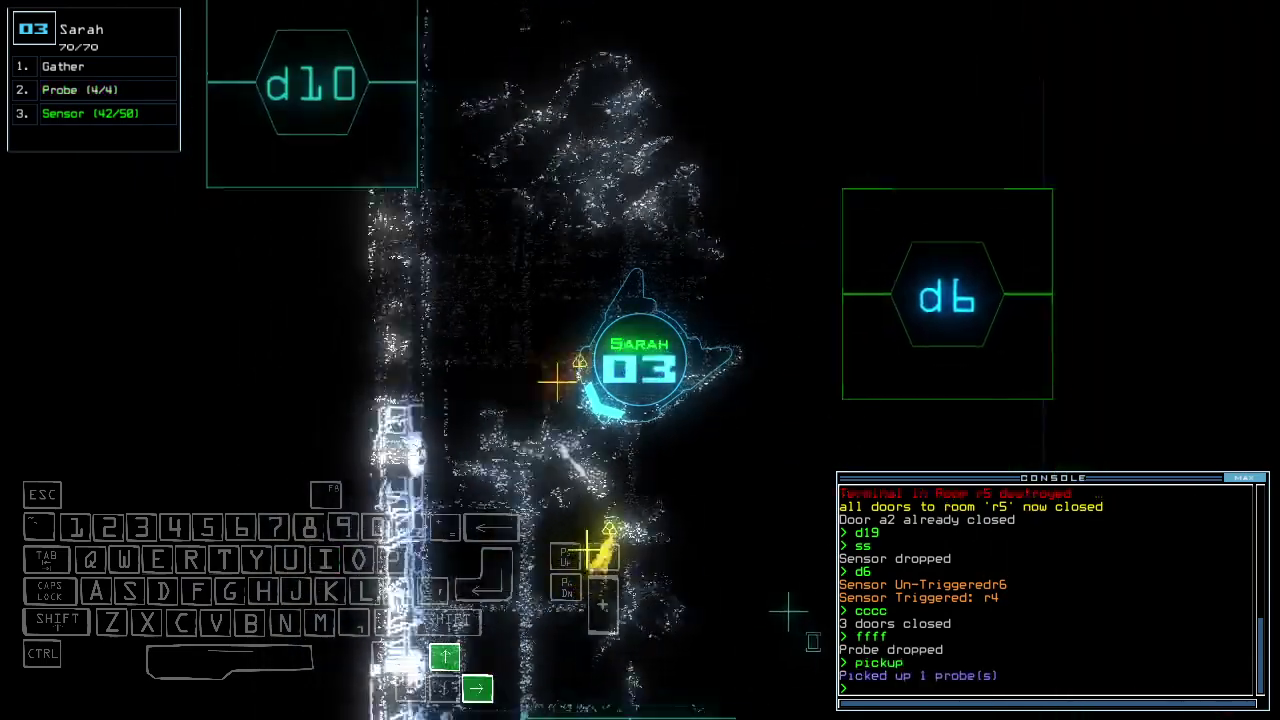
pyautogui.write('g')
pyautogui.press('Return')
pyautogui.write('g')
pyautogui.press('Return')
pyautogui.press('Escape')
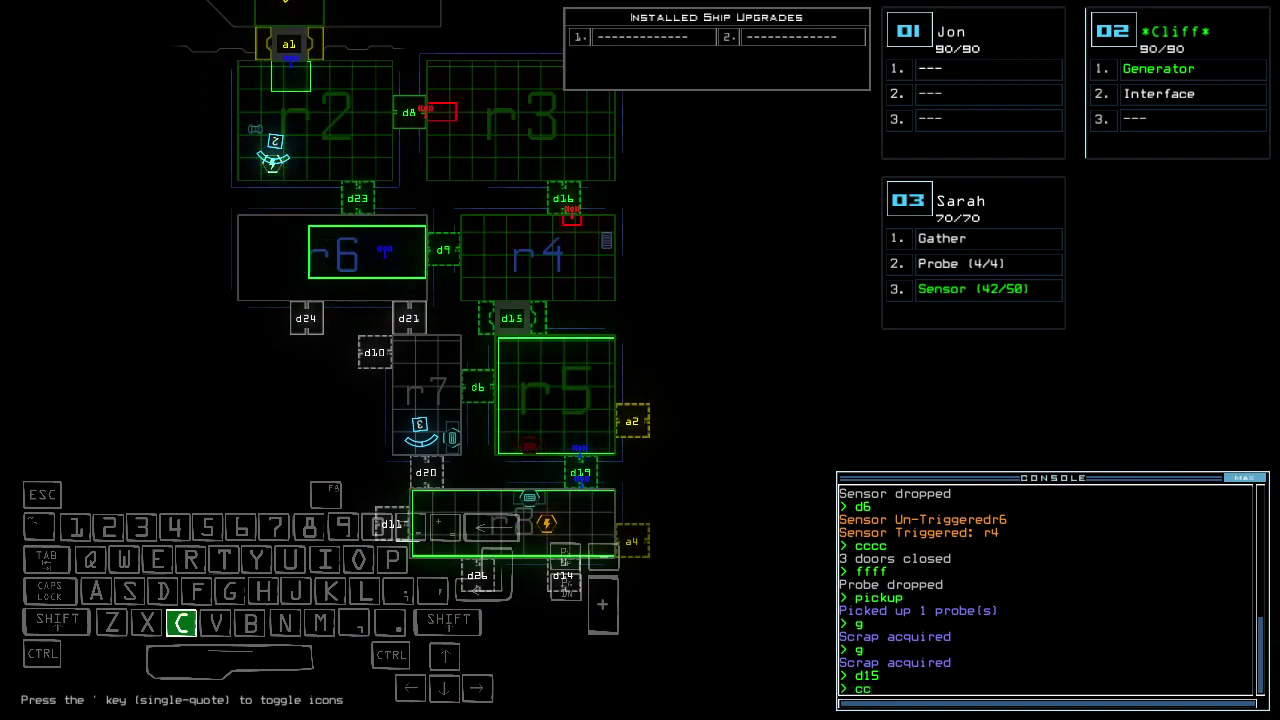
pyautogui.write('3d6')
pyautogui.press('Return')
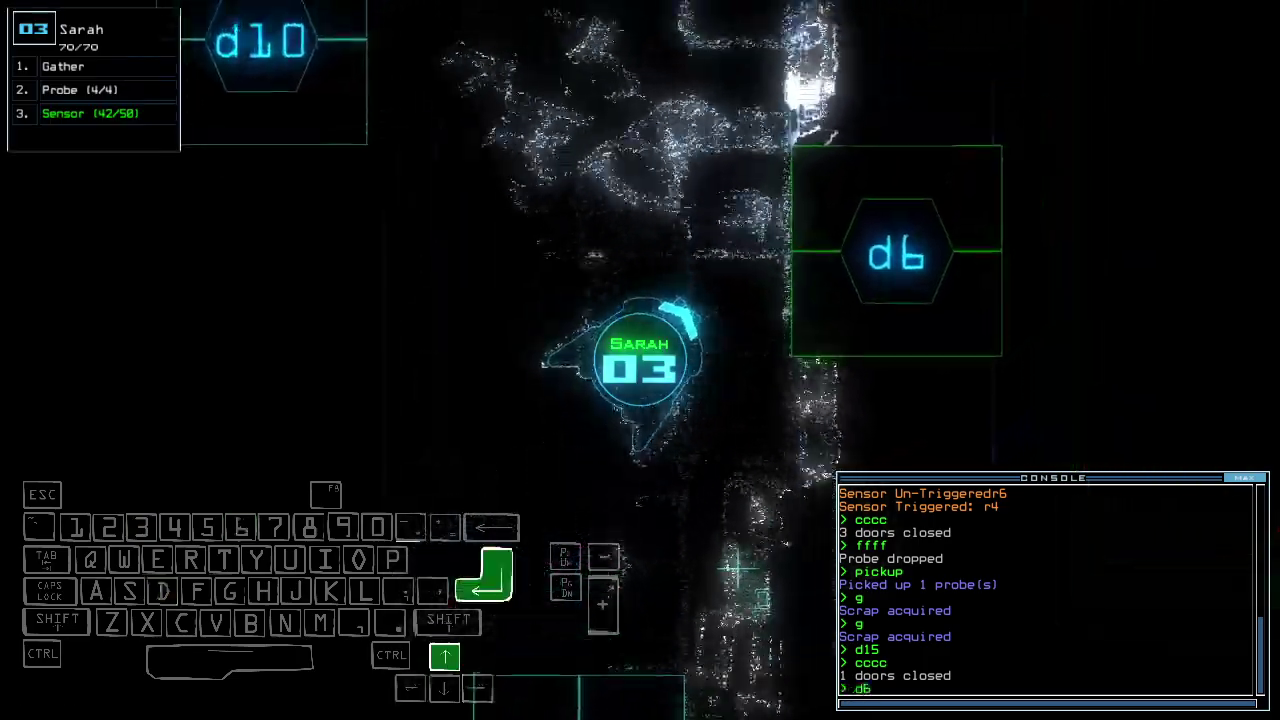
pyautogui.write('dd a2')
# - Dock the boarding ship at airlock a2 and close the open doors
pyautogui.press('Return')
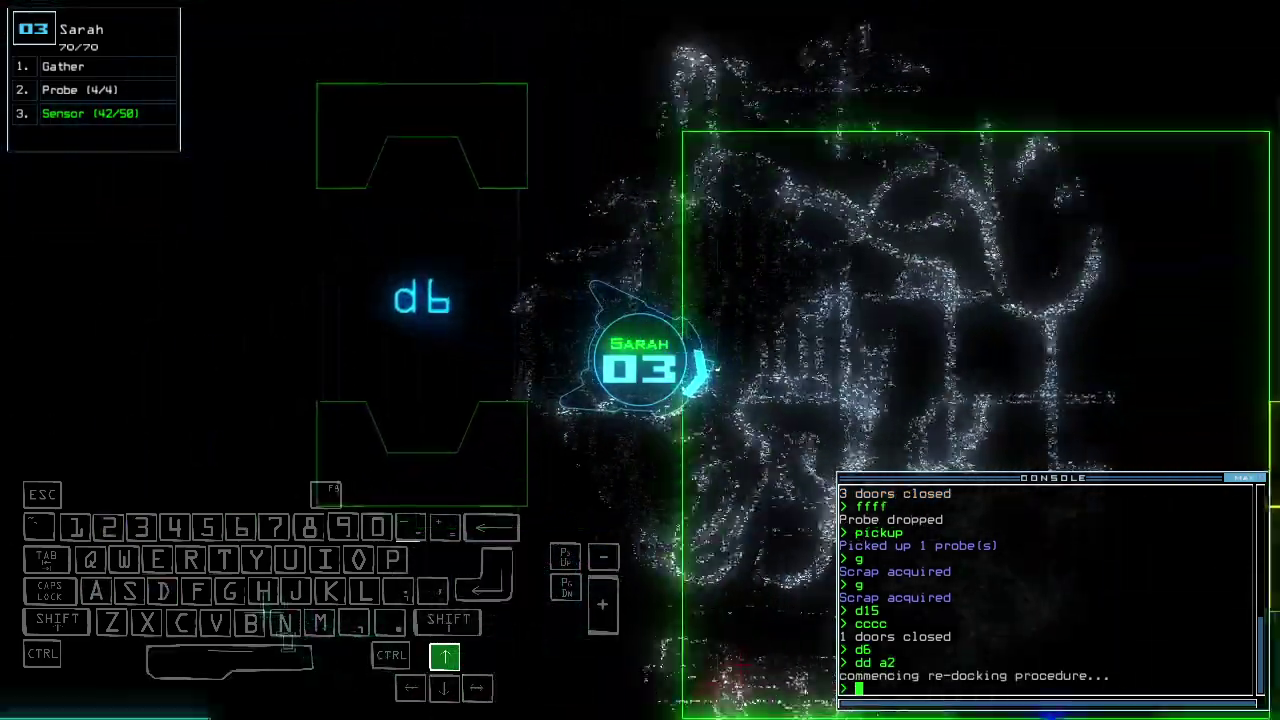
pyautogui.write('cccc')
pyautogui.press('Return')
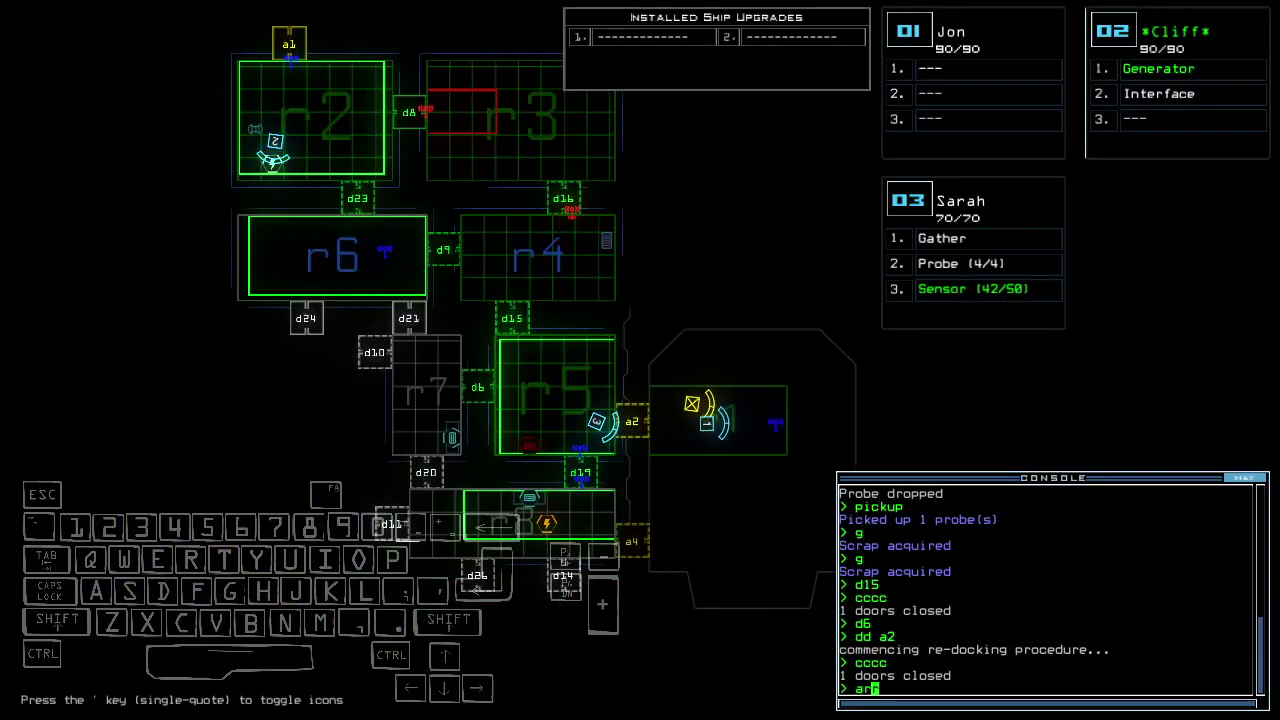
pyautogui.write('3dd a')
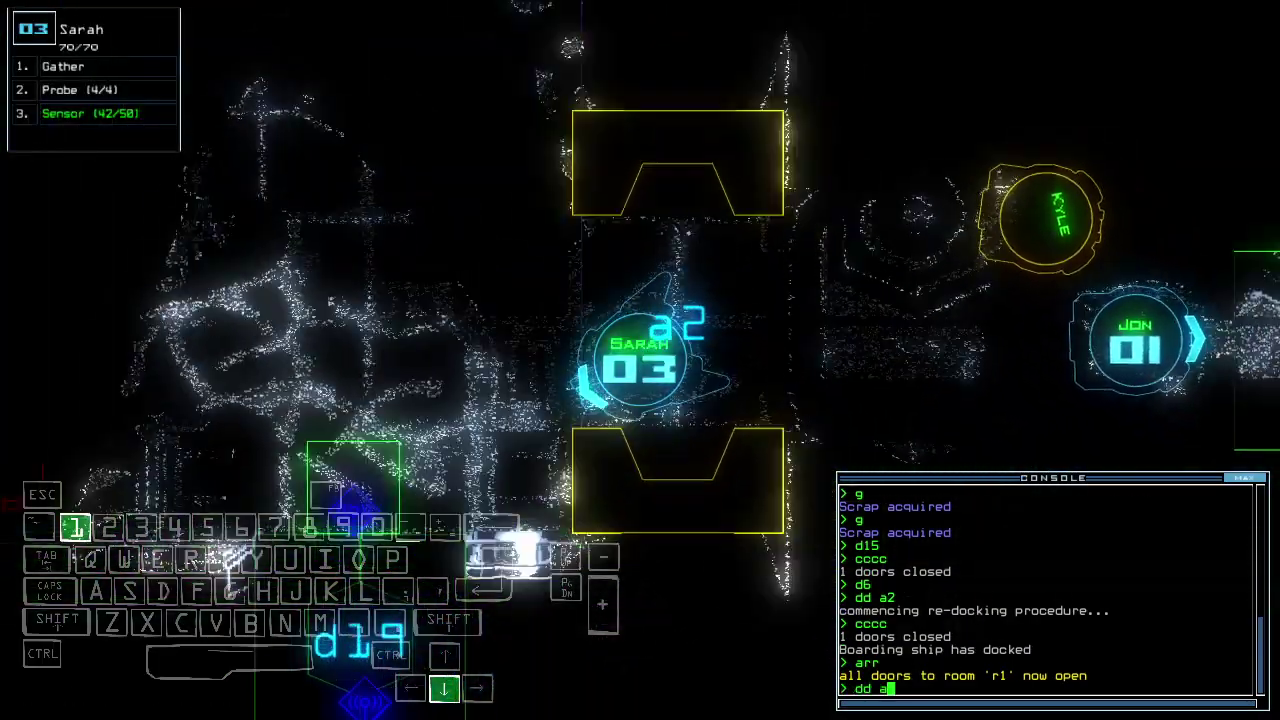
pyautogui.write('1')
pyautogui.press('Return')
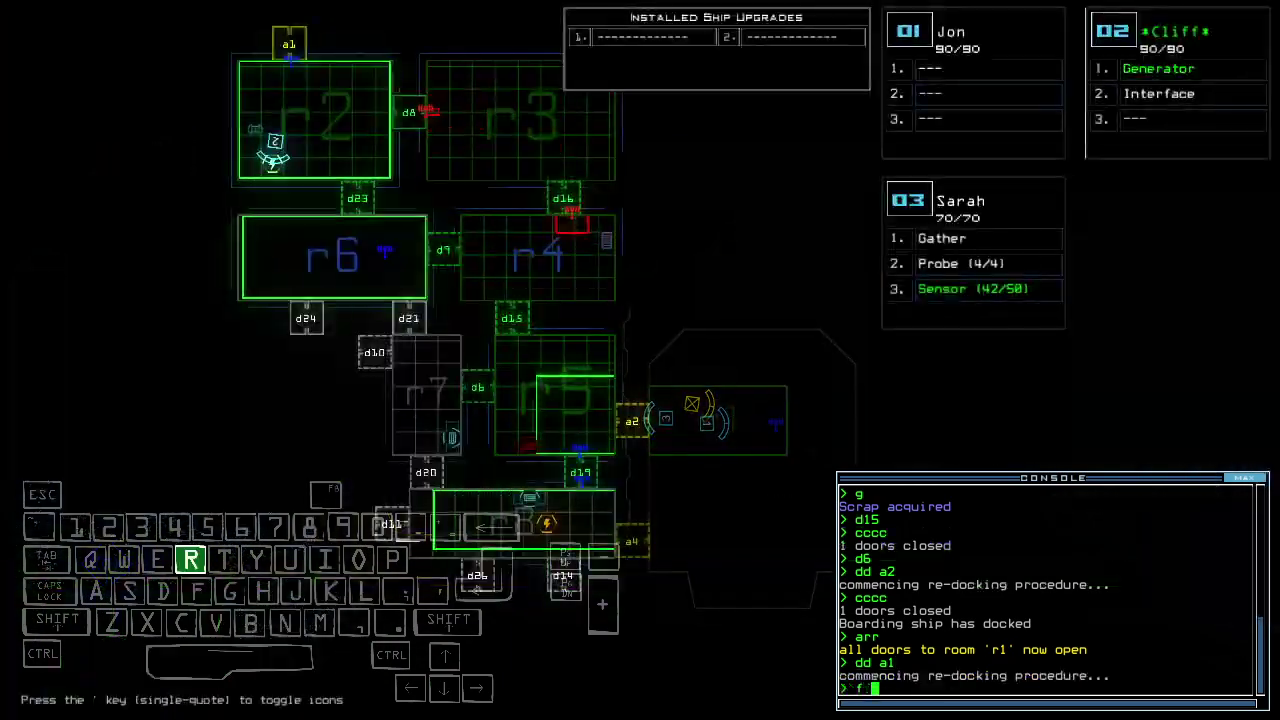
pyautogui.write('6')
pyautogui.press('Return')
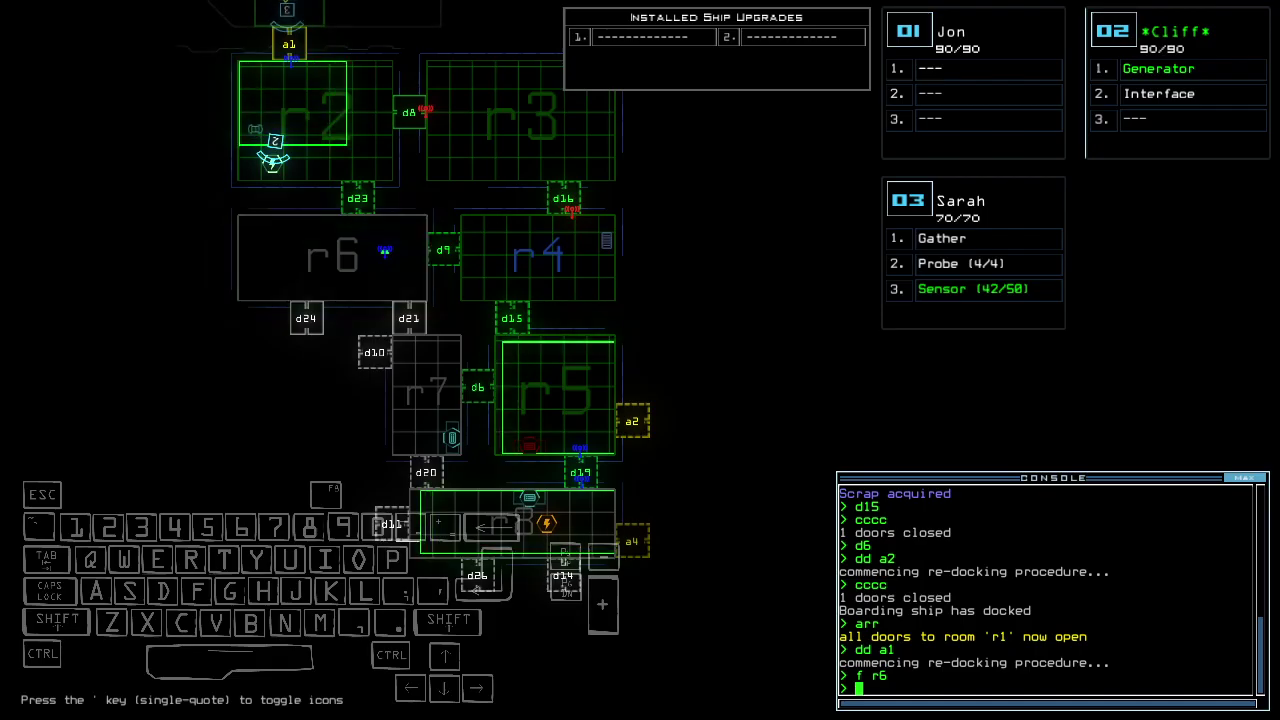
pyautogui.write('r')
# - Open the doors to room r1, then open door d23 and drive drone 03 through it
pyautogui.press('Return')
pyautogui.press('3')
pyautogui.press('Up')
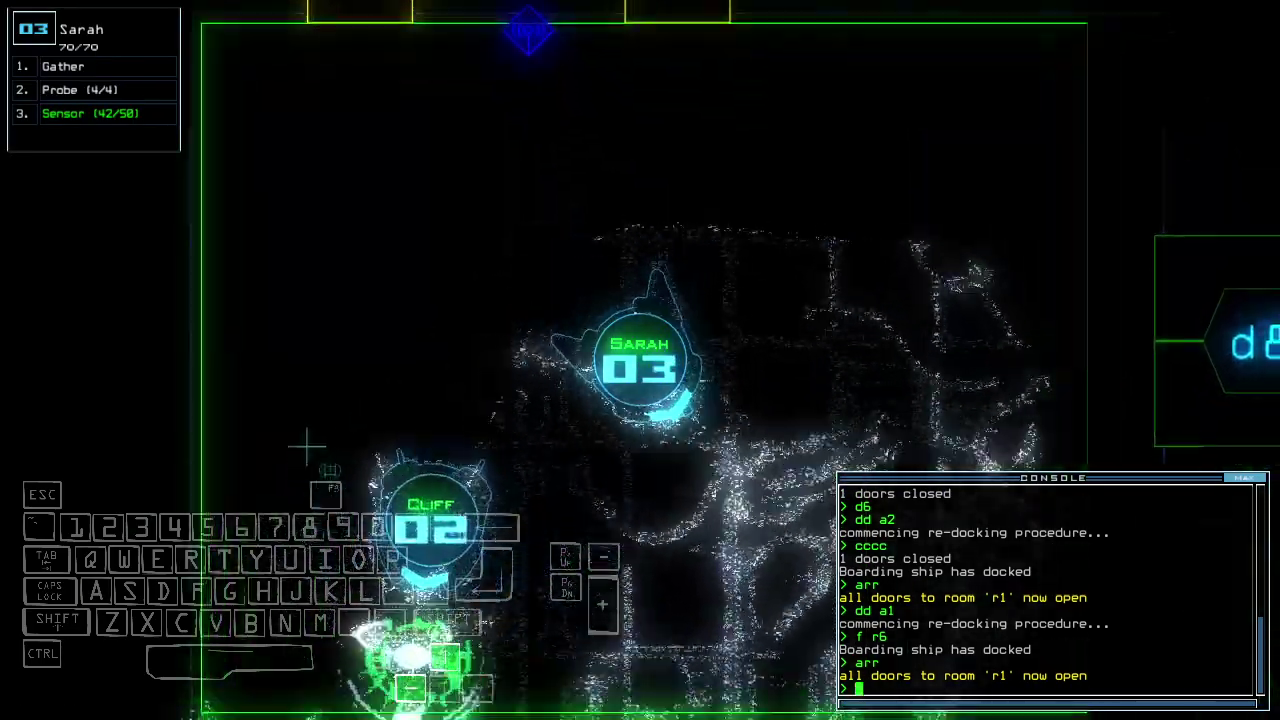
pyautogui.press('Left')
pyautogui.write('status')
pyautogui.press('Return')
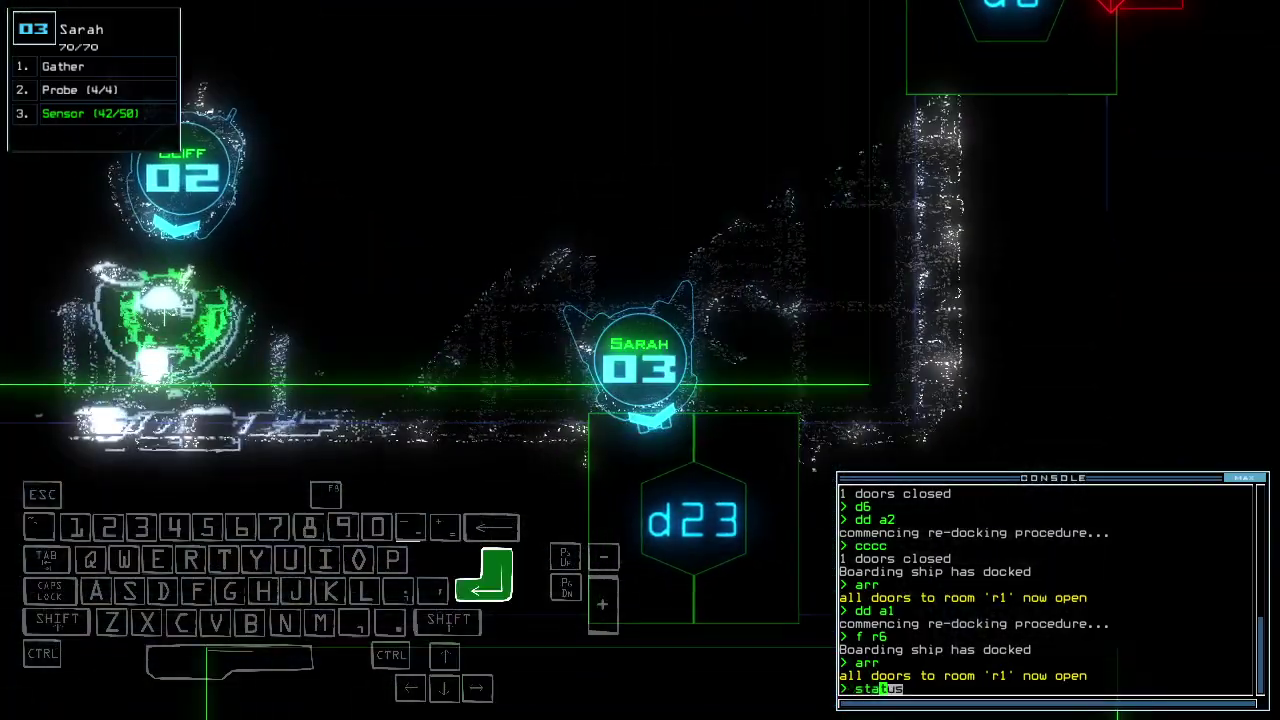
pyautogui.write('d23')
pyautogui.press('Return')
pyautogui.press('space')
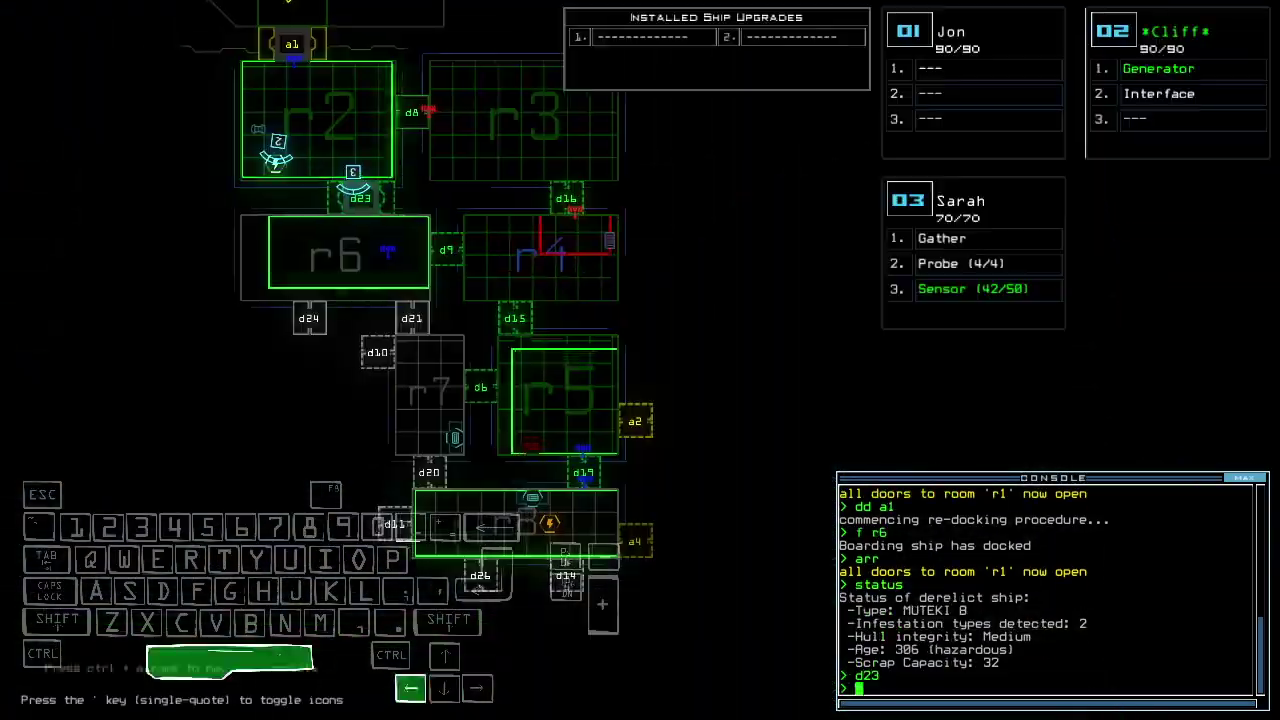
pyautogui.press('Down')
pyautogui.write('ffff')
# - Drop and recover a probe, close the open door, and send drone 02 back to r1
pyautogui.press('Return')
pyautogui.press('space')
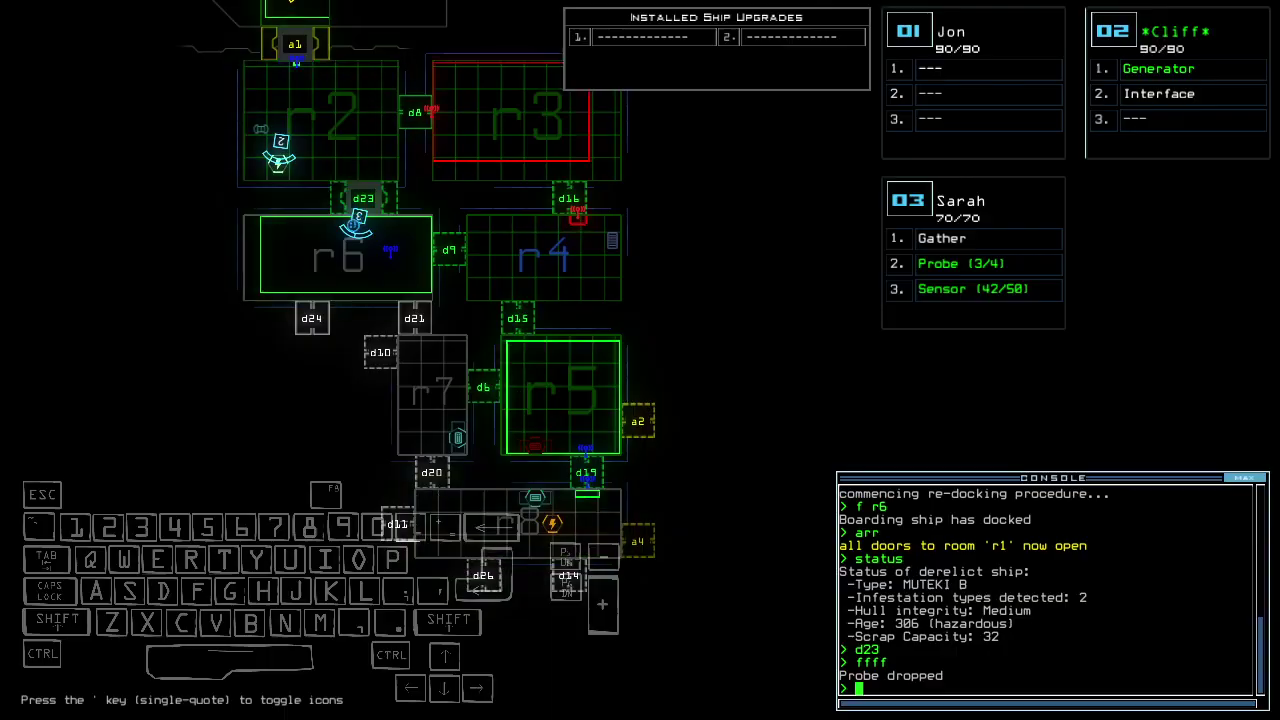
pyautogui.press('space')
pyautogui.write('pickup')
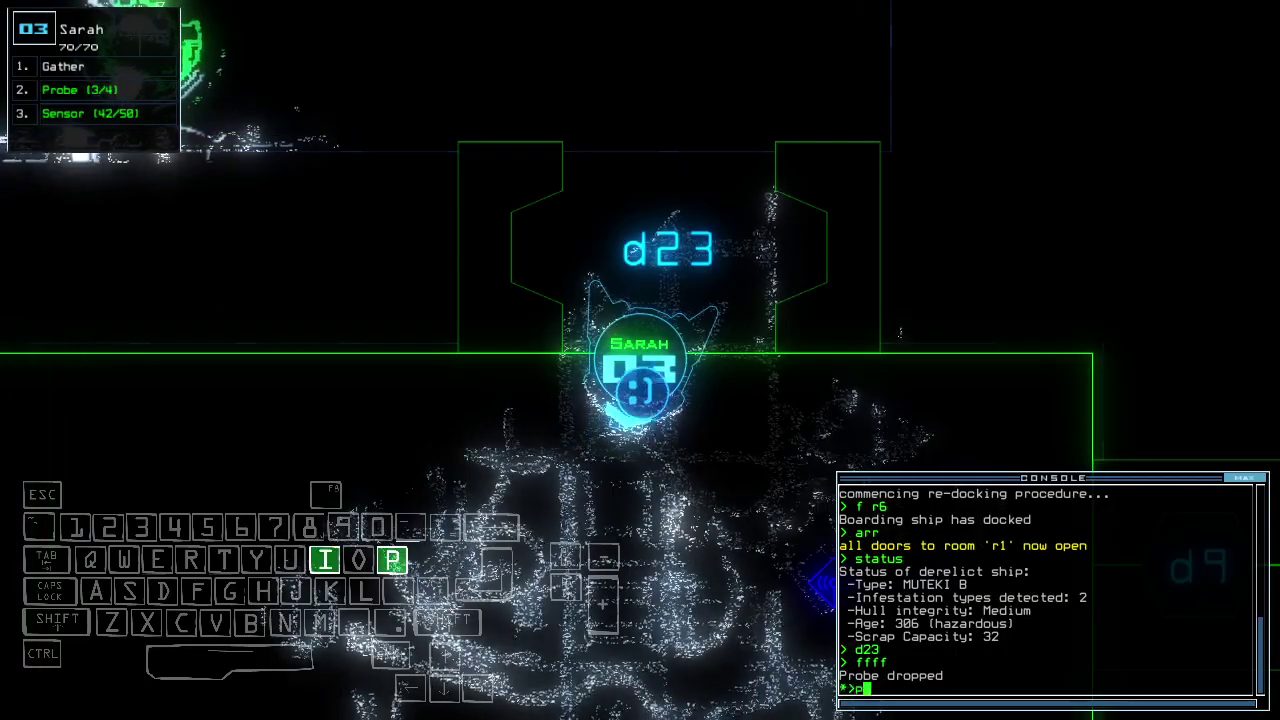
pyautogui.press('Return')
pyautogui.press('Down')
pyautogui.write('te')
pyautogui.press('Return')
pyautogui.write('cccc')
pyautogui.press('Return')
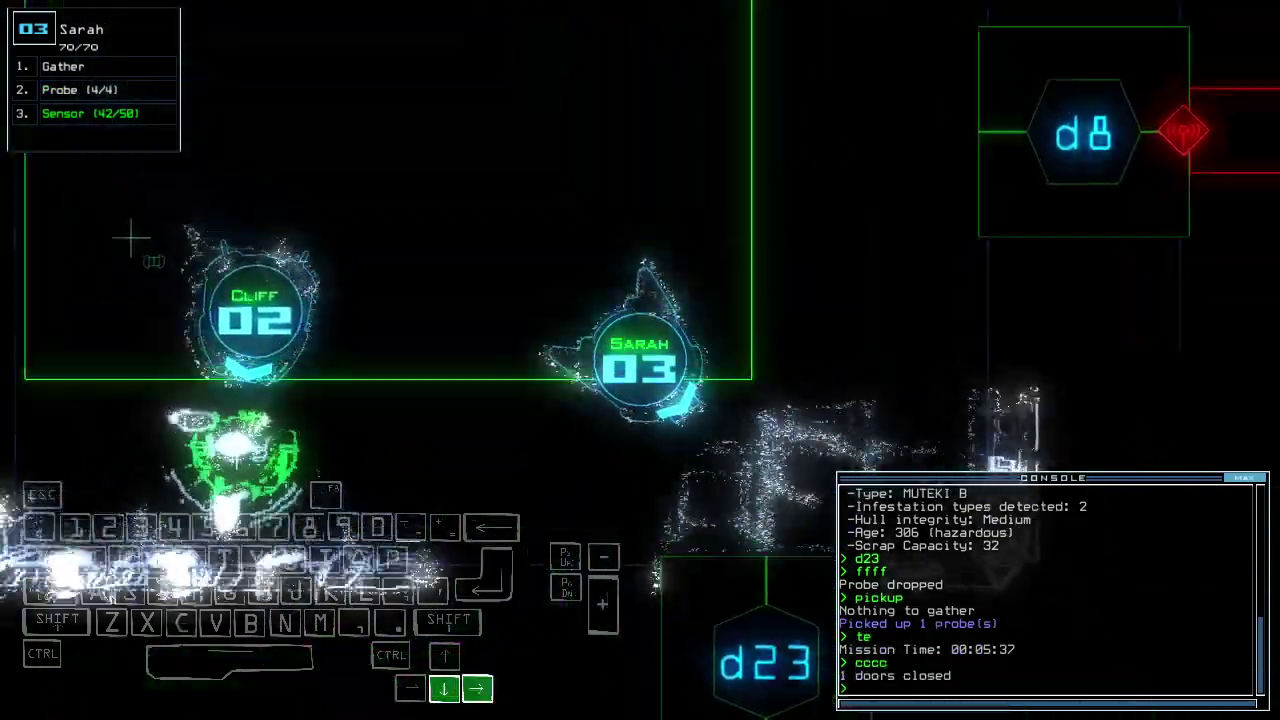
pyautogui.write('back 2')
pyautogui.press('Return')
# - Start re-docking at airlock a4 and reopen all doors leading to room r1
pyautogui.press('Down')
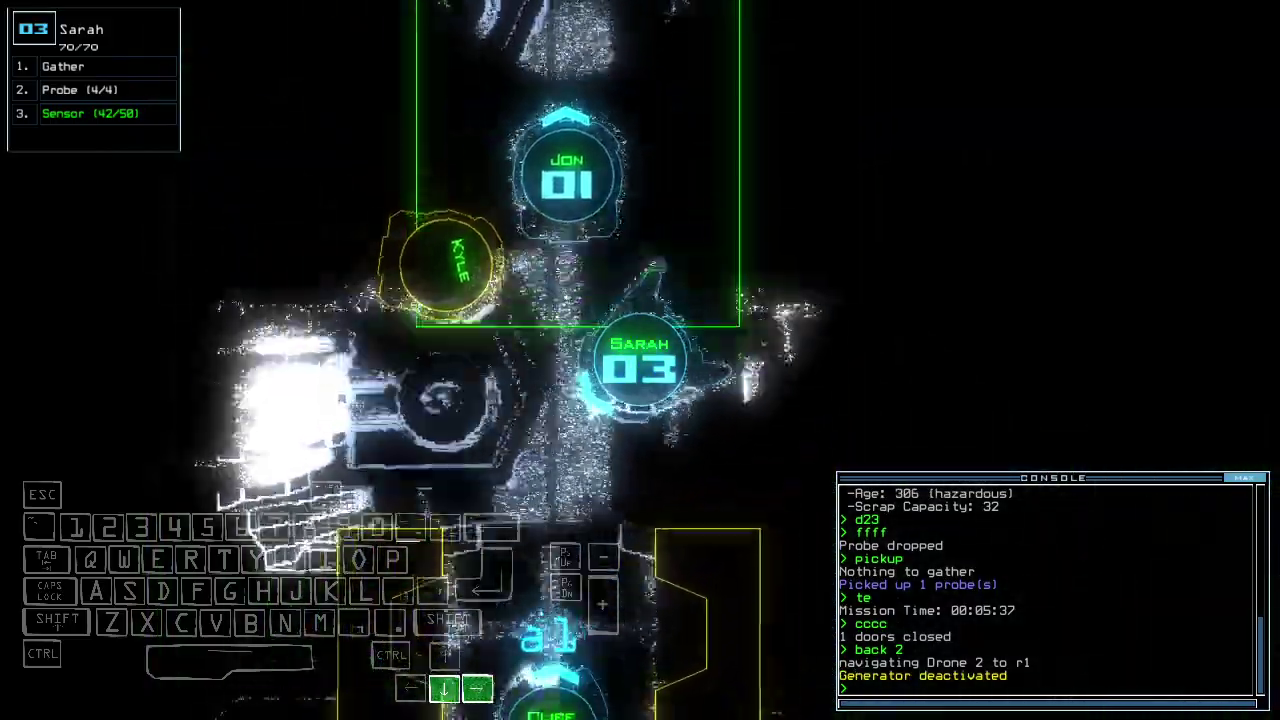
pyautogui.write('dd a2')
pyautogui.press('Return')
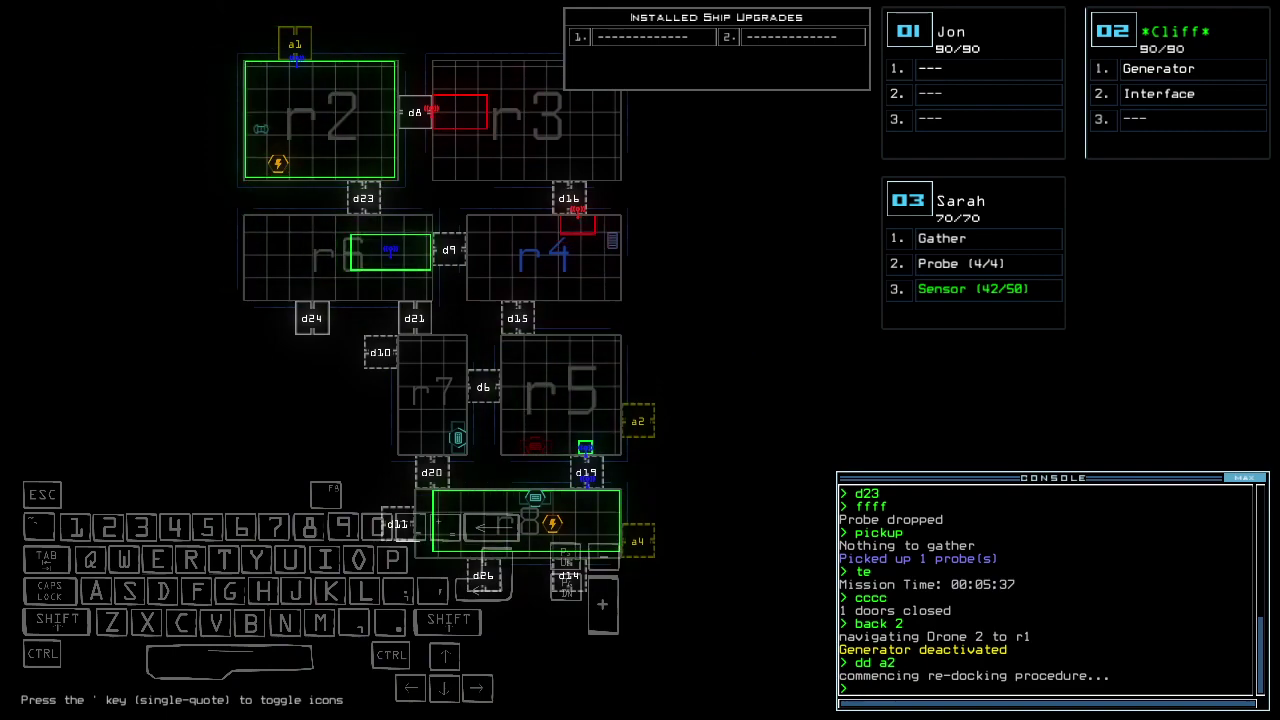
pyautogui.press('Down')
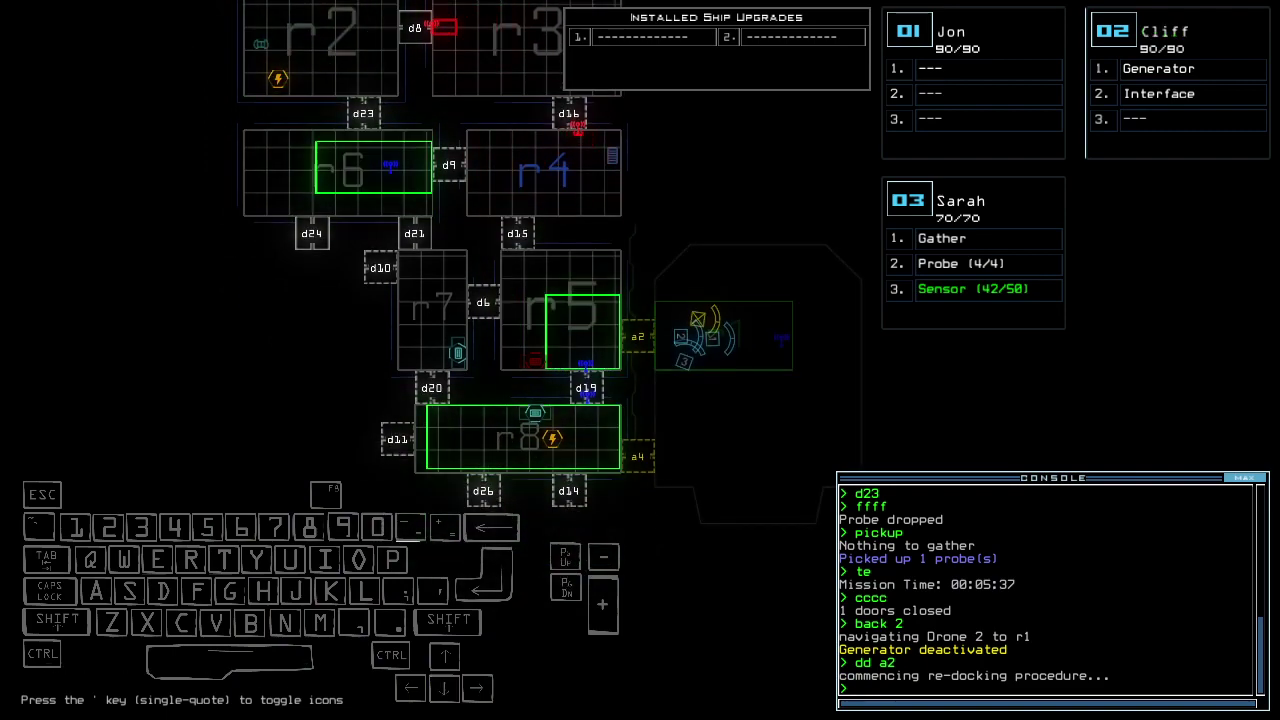
pyautogui.write('arr')
pyautogui.press('Return')
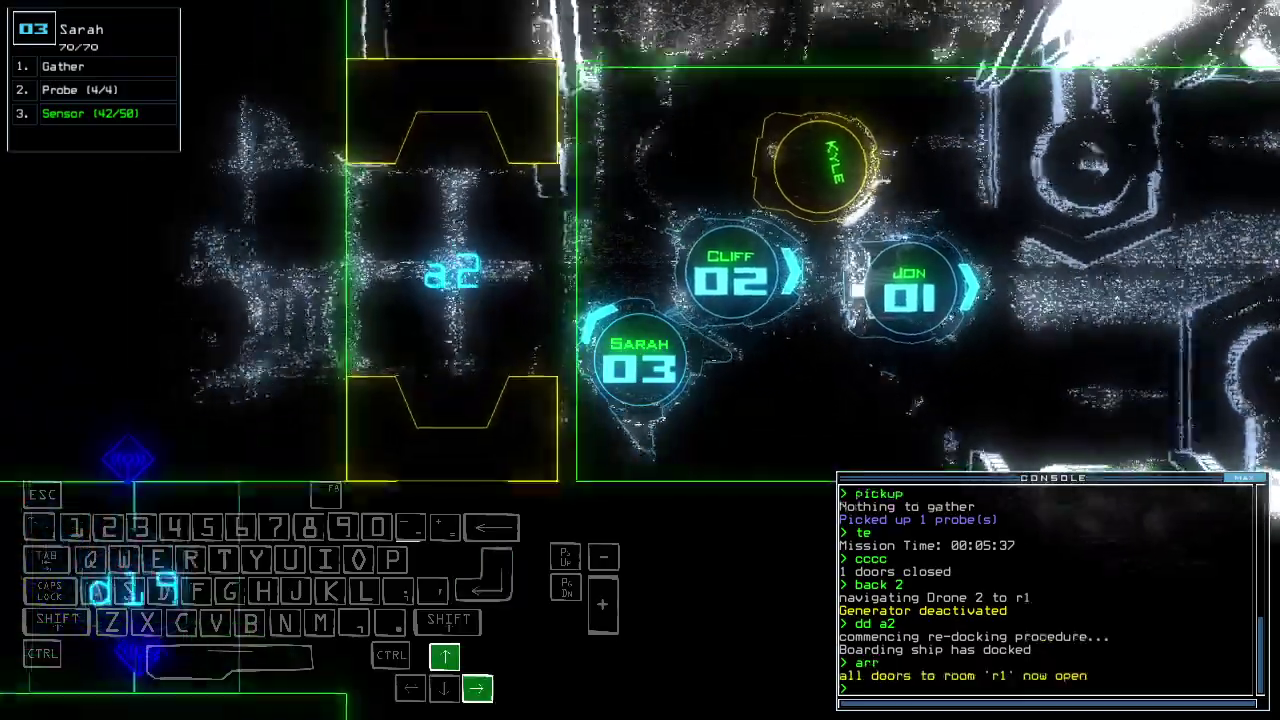
pyautogui.write('te')
pyautogui.press('Return')
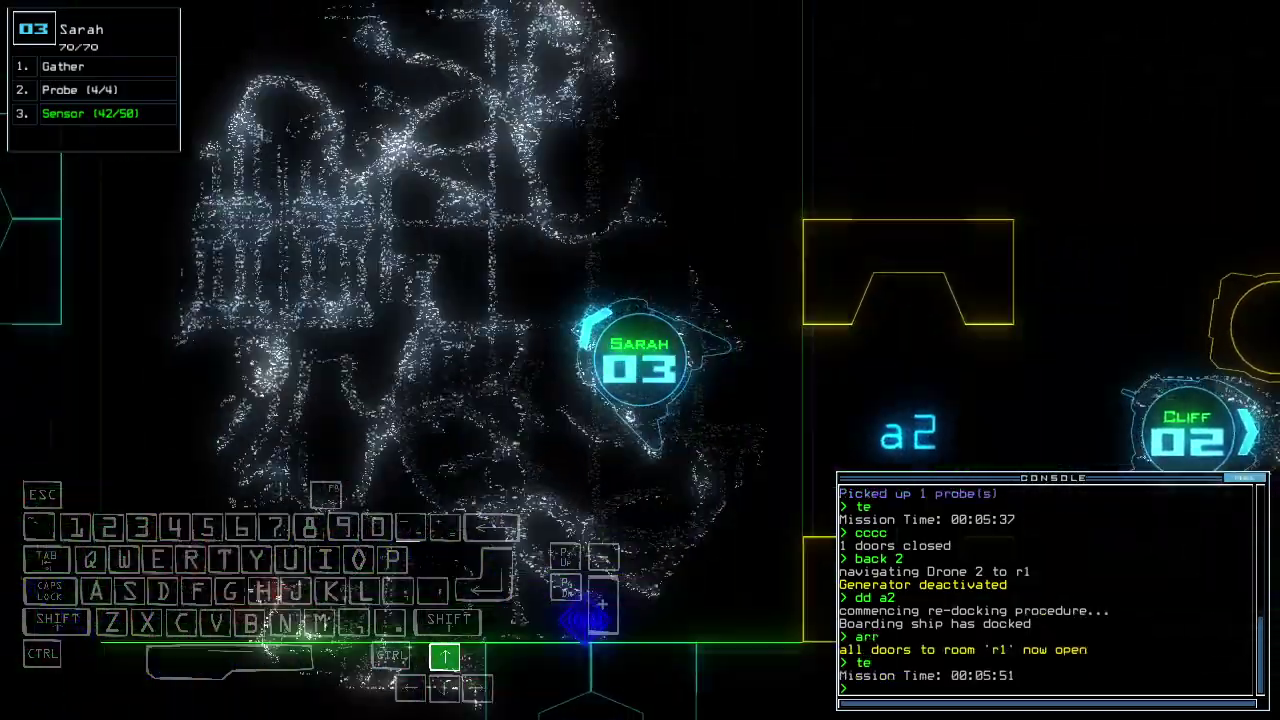
pyautogui.press('space')
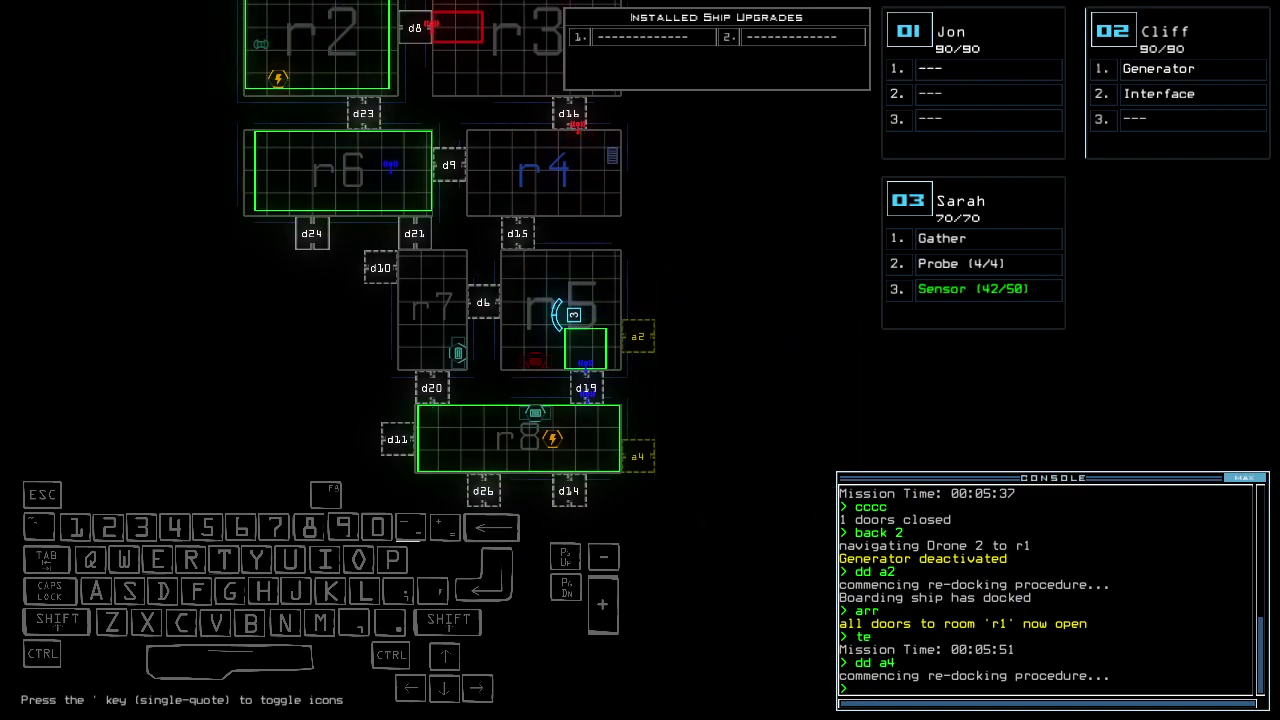
pyautogui.press('Down')
# - Dock at airlock a4 from drone 2's view and open the doors to room r1
pyautogui.press('Up')
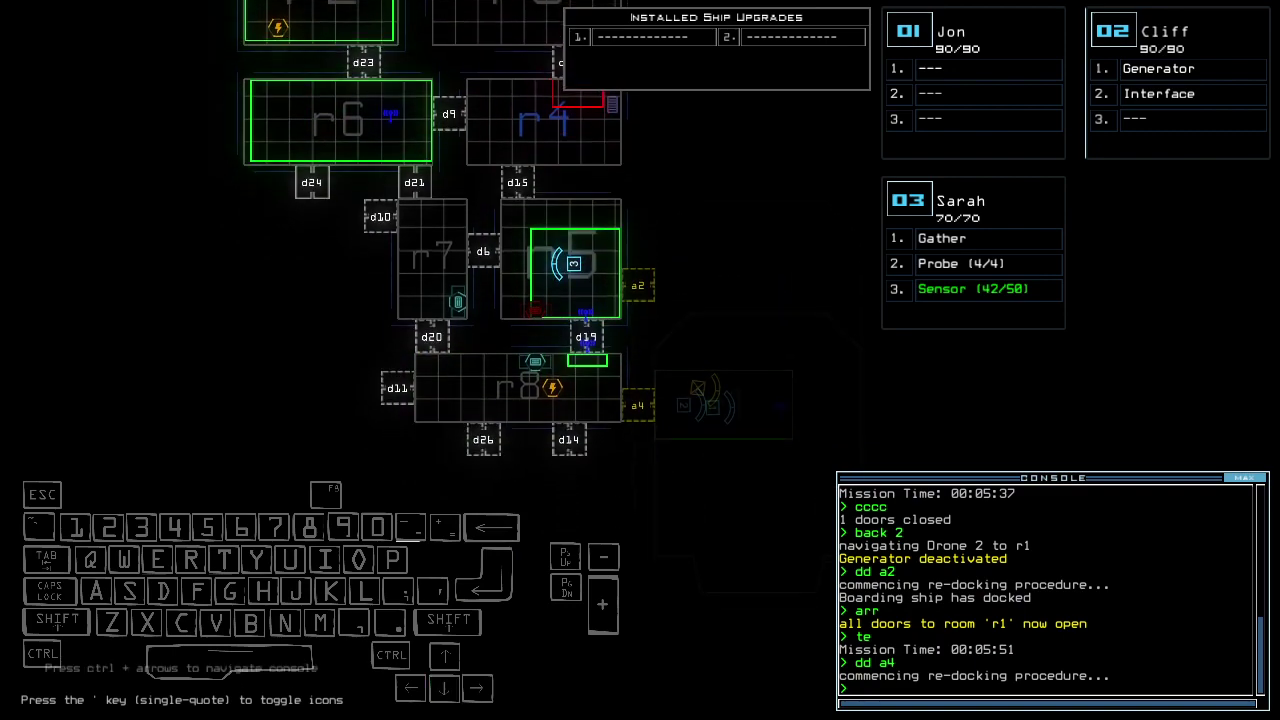
pyautogui.press('Left')
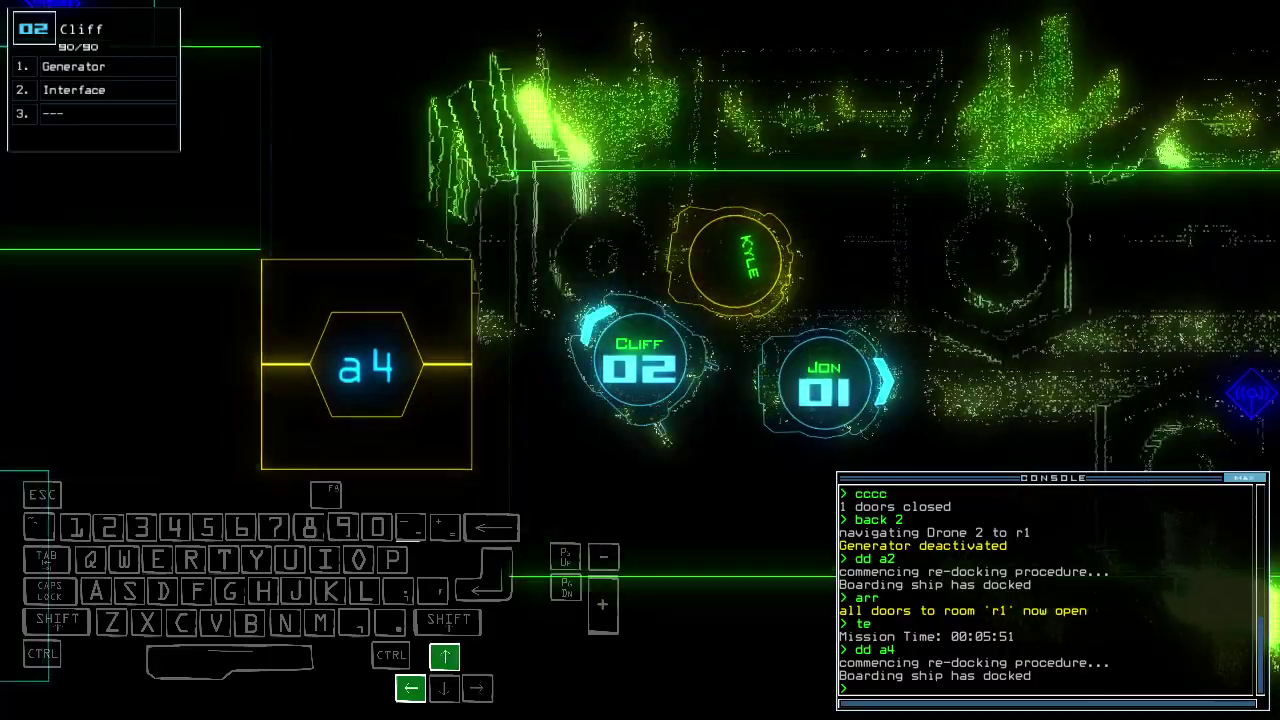
pyautogui.write('arr')
pyautogui.press('Return')
pyautogui.press('Up')
pyautogui.write('generator ;')
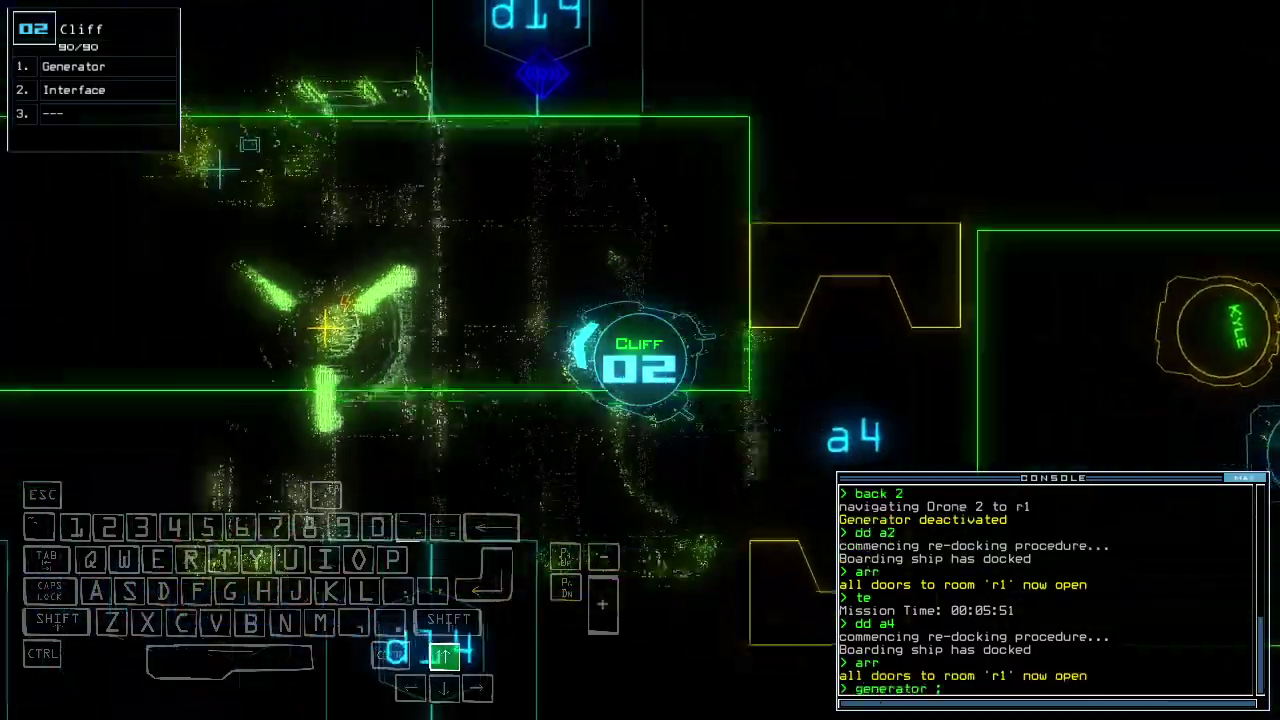
pyautogui.write('d19')
# - Power the generator and open door d19, then pan the map to rooms r2 and r3
pyautogui.press('Return')
pyautogui.press('Down')
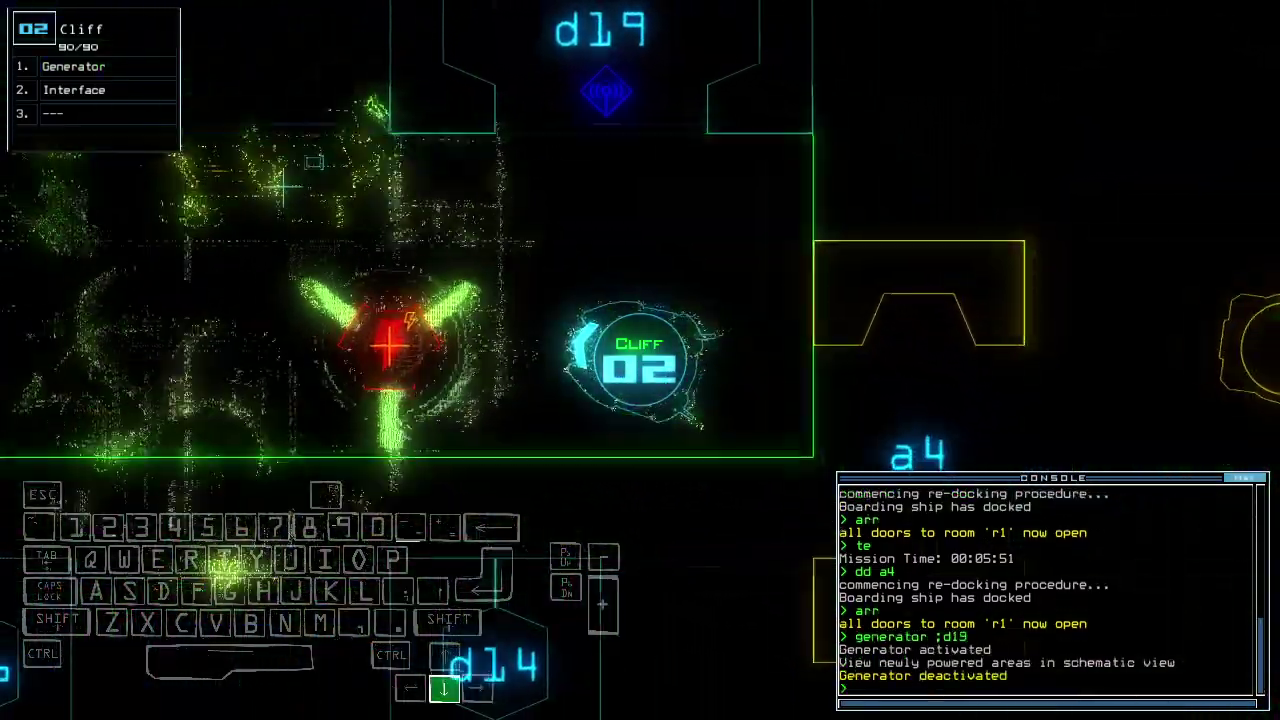
pyautogui.write('3')
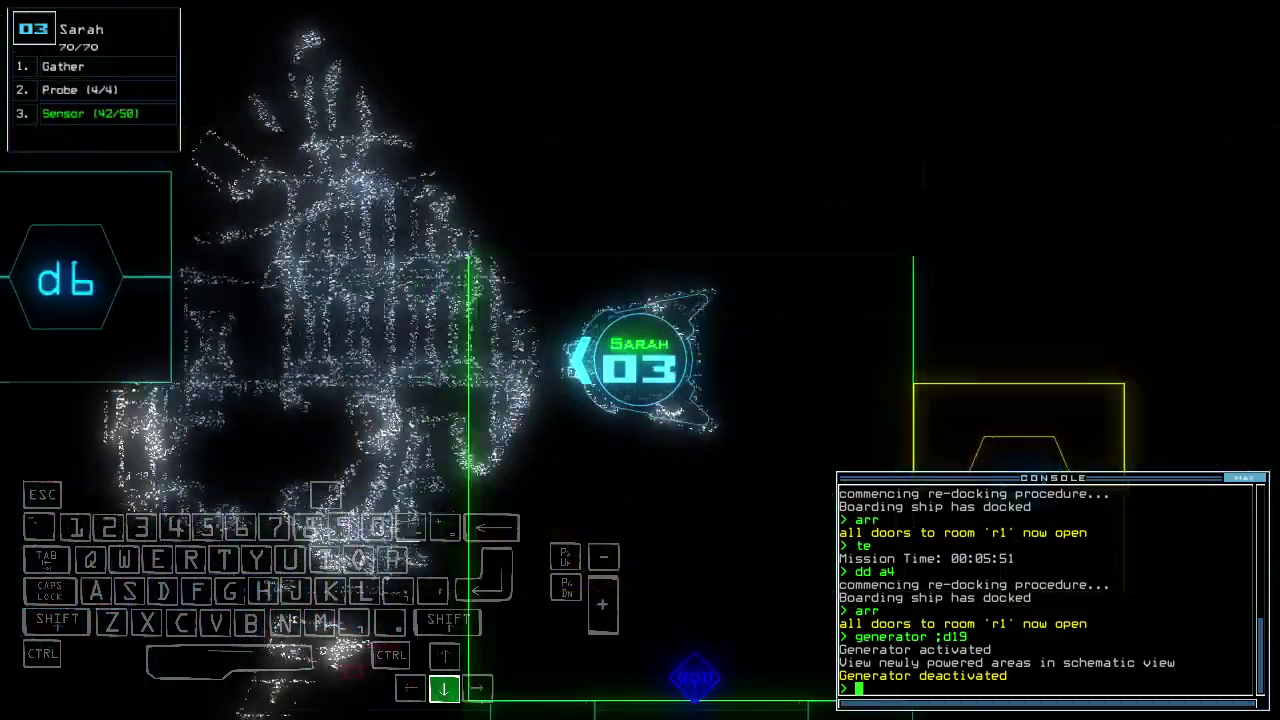
pyautogui.write('te')
pyautogui.press('Return')
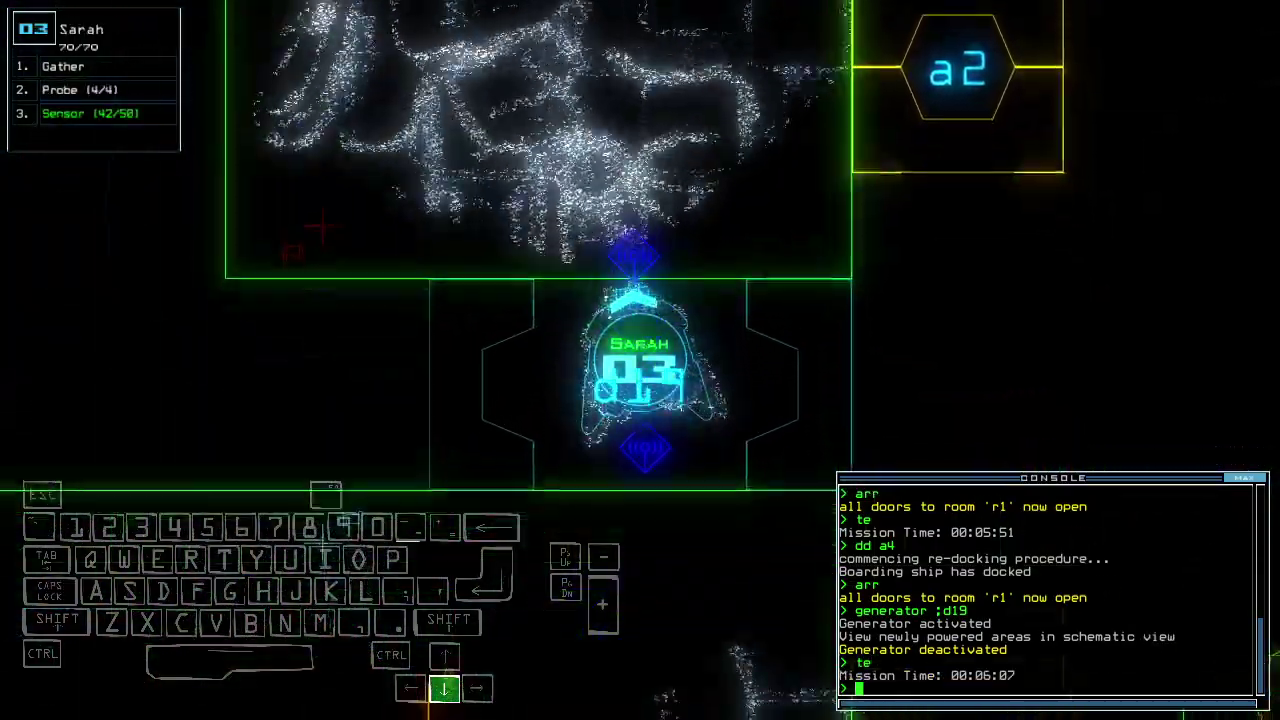
pyautogui.press('Tab')
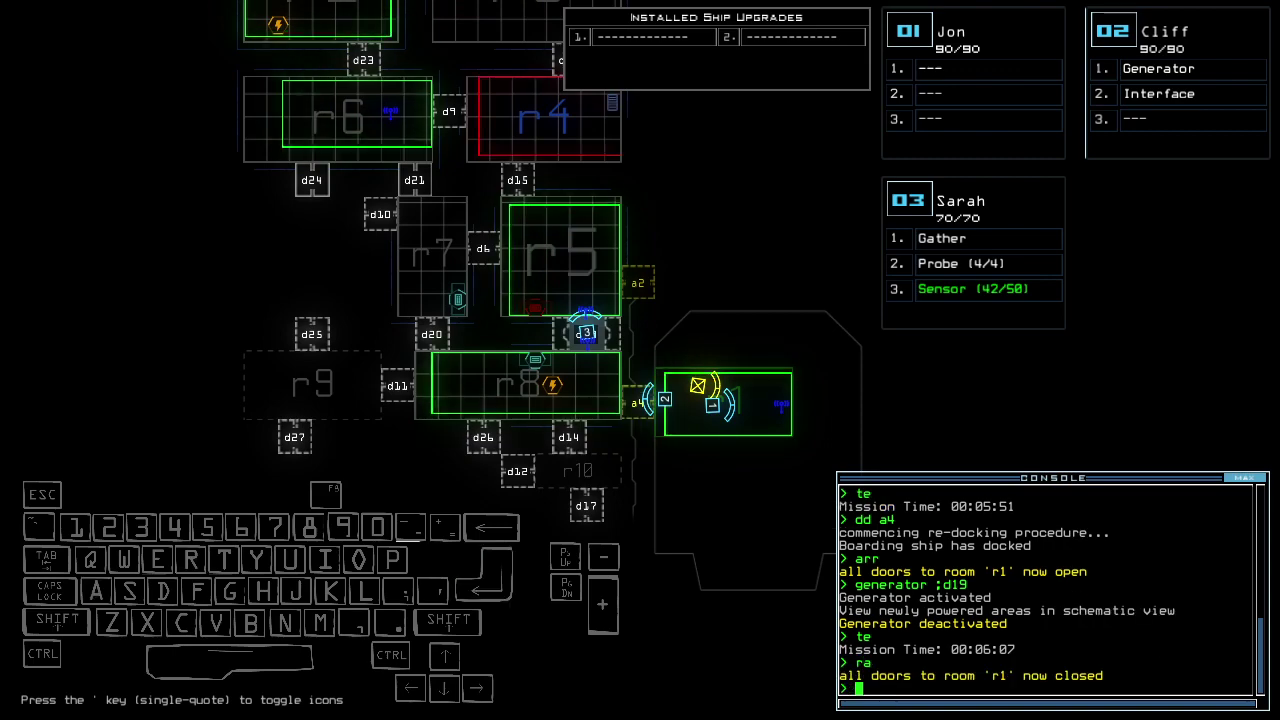
pyautogui.press('Up')
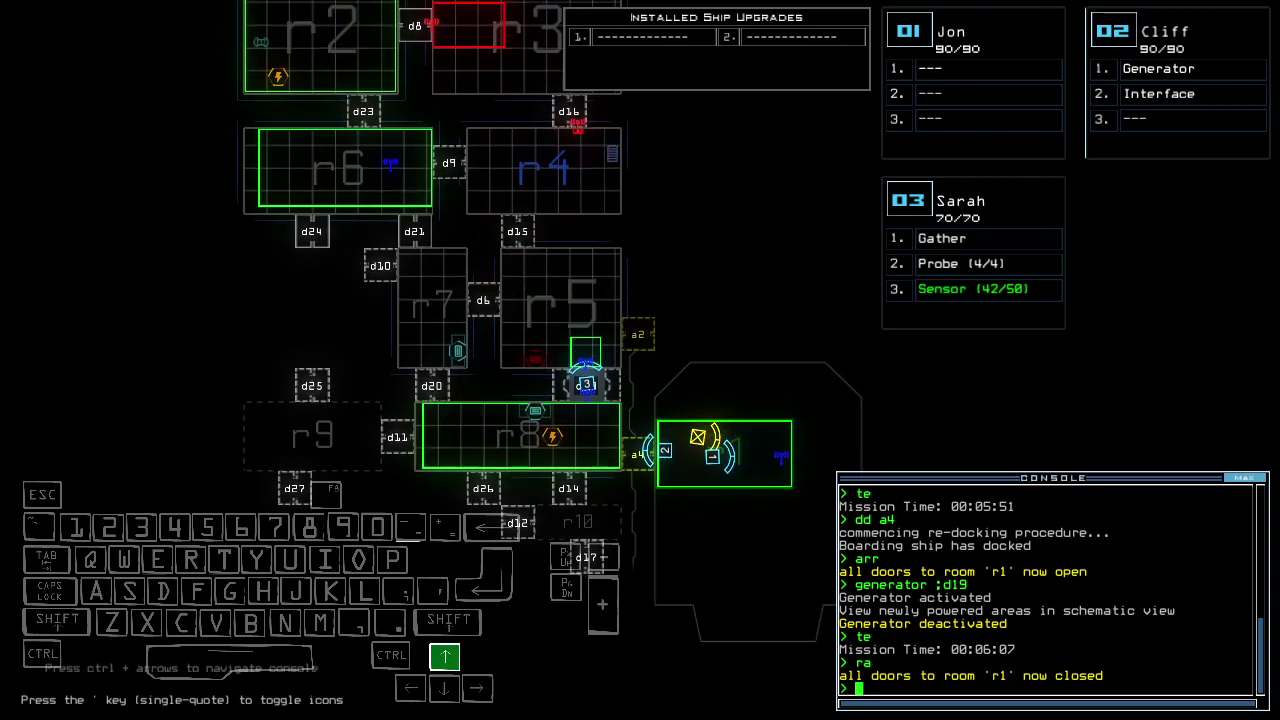
pyautogui.press('Up')
pyautogui.press('Up')
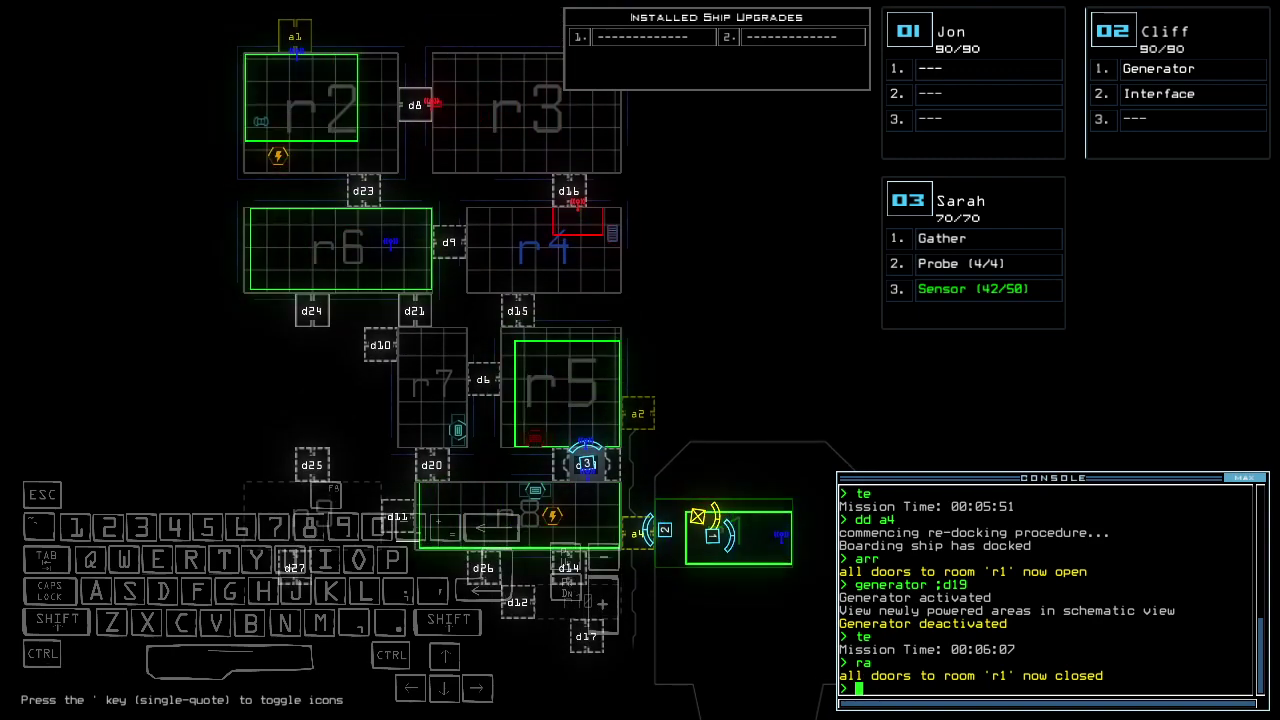
pyautogui.write('e')
# - Check the mission time and reopen all doors leading to room r1
pyautogui.press('Return')
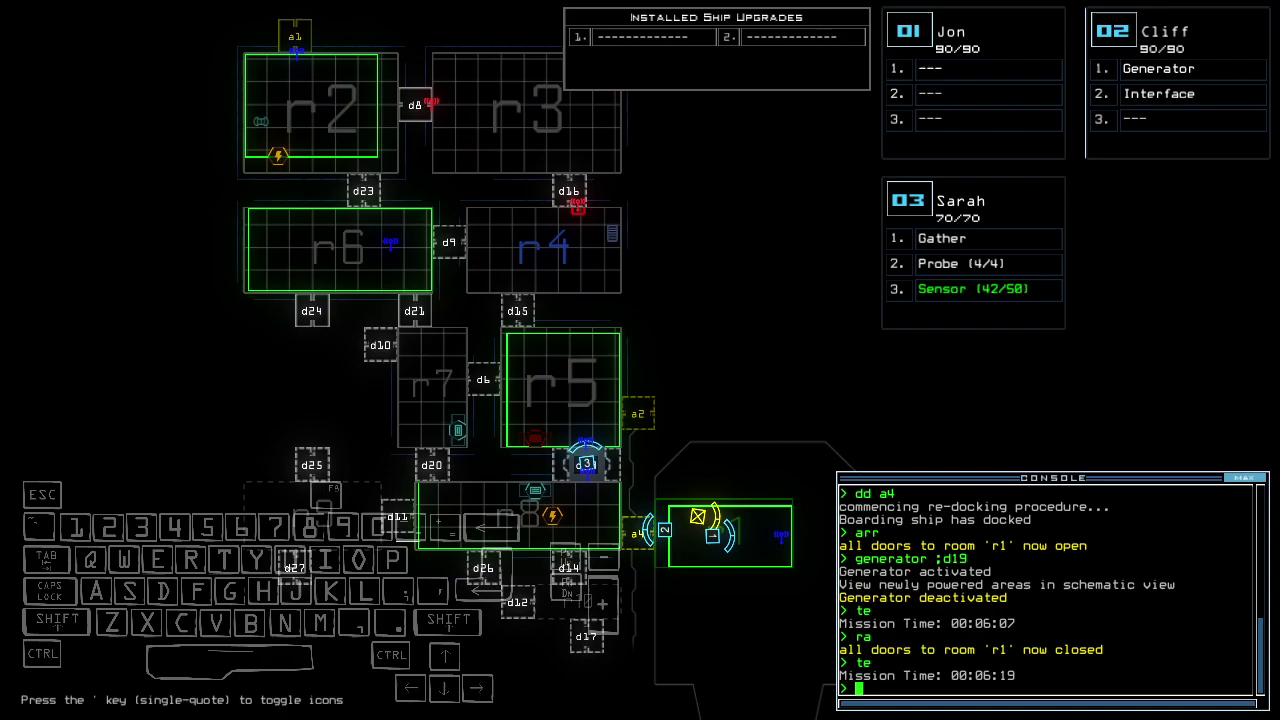
pyautogui.press('Left')
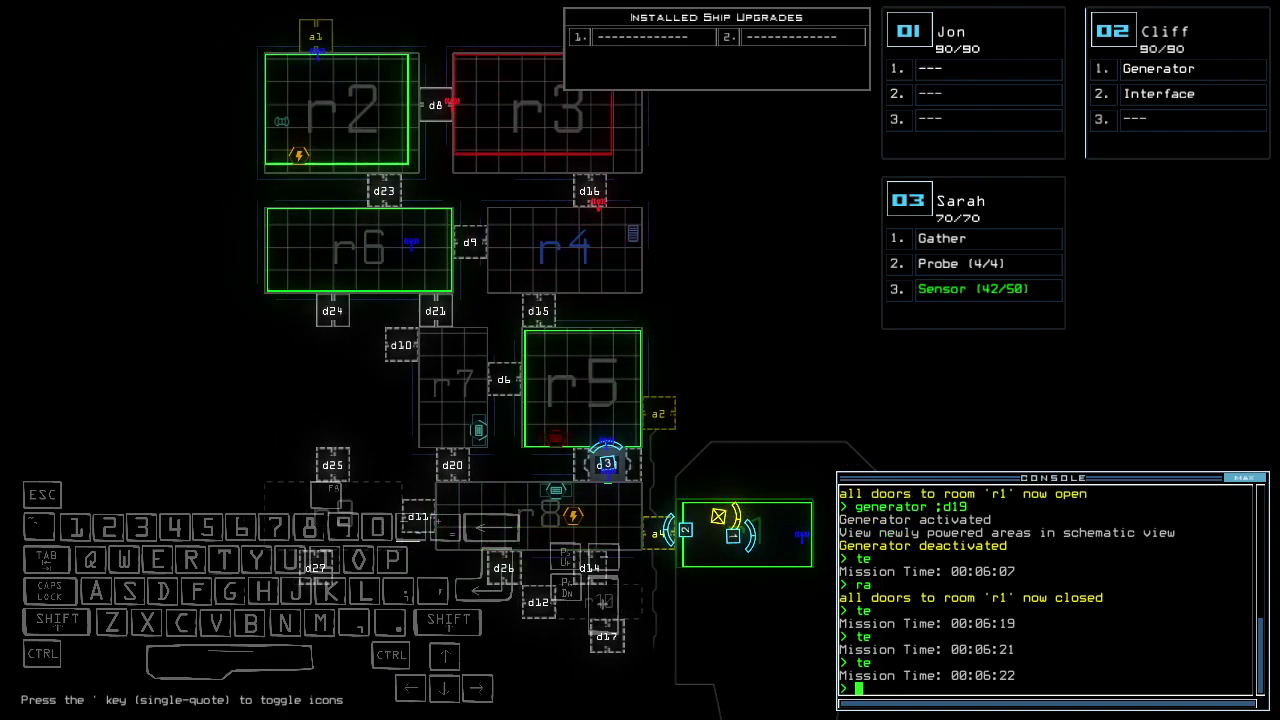
pyautogui.write('2arr')
pyautogui.press('Return')
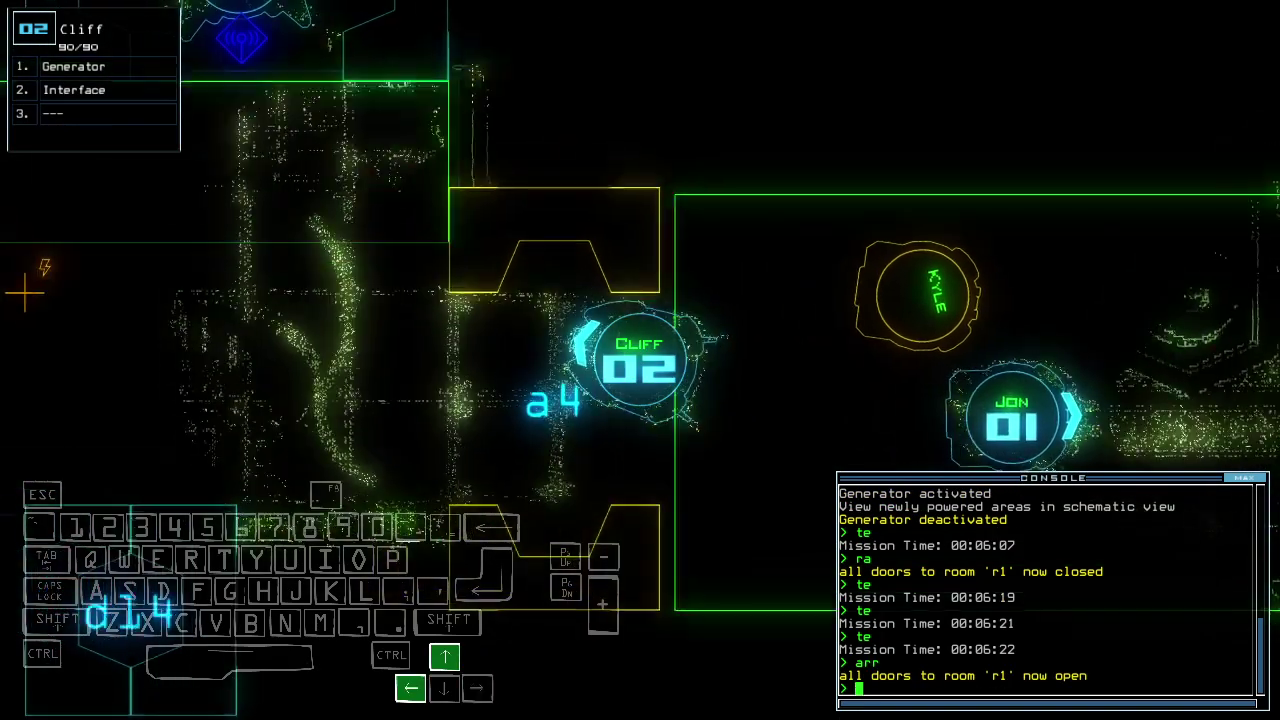
pyautogui.write('te')
pyautogui.press('Return')
pyautogui.press('Tab')
pyautogui.write('generator')
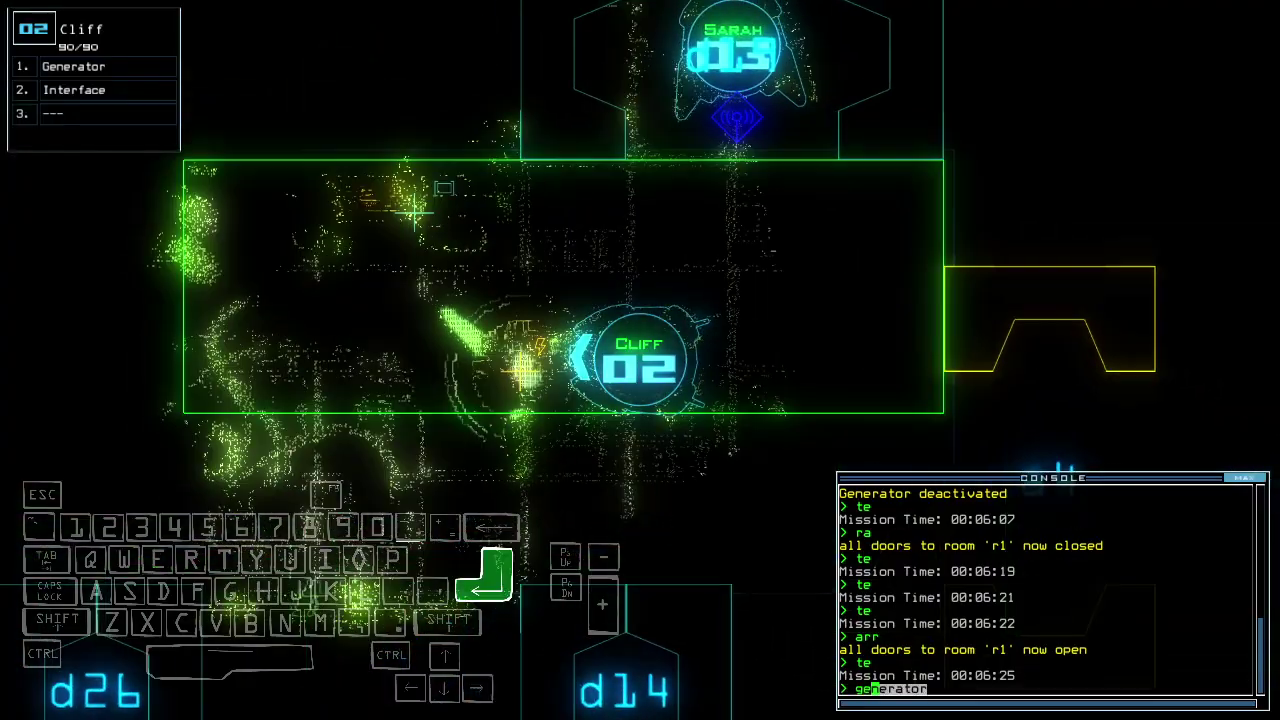
# - Turn on the generator, scan for new items in r9 and r10, and close the remaining door
pyautogui.press('Return')
pyautogui.press('Tab')
pyautogui.write('rv')
pyautogui.press('Return')
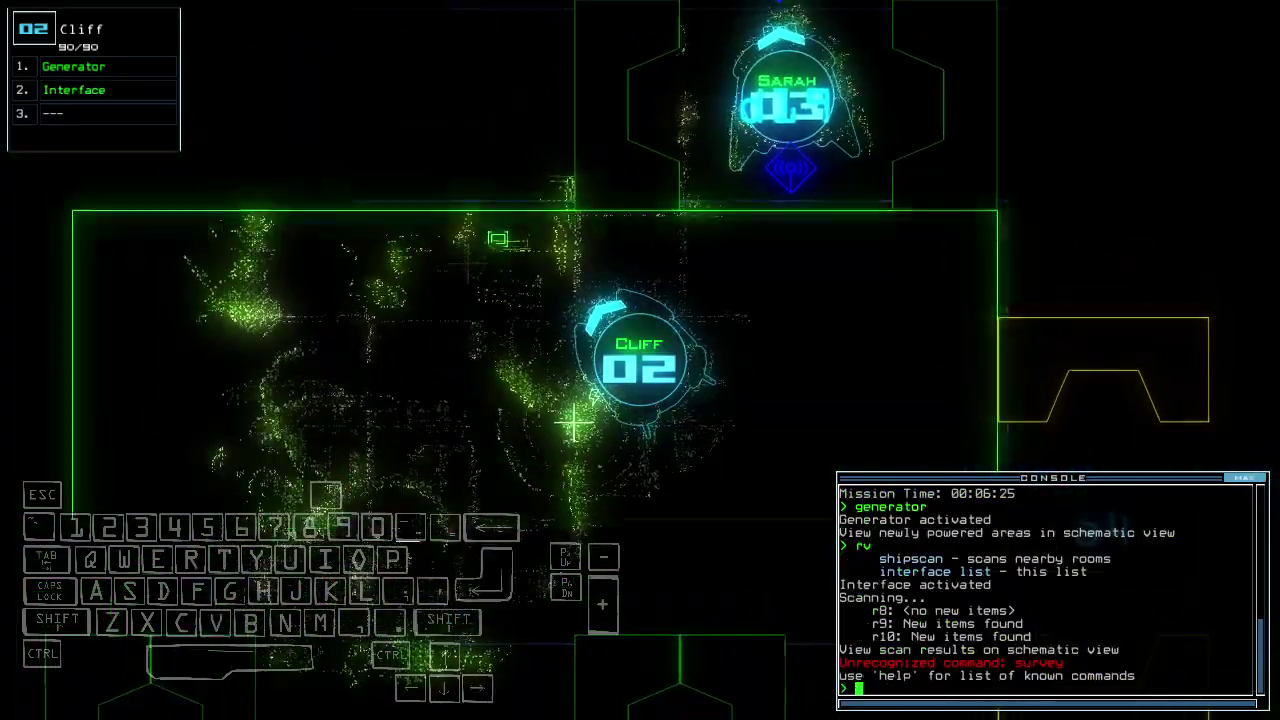
pyautogui.press('Tab')
pyautogui.press('Down')
pyautogui.press('Tab')
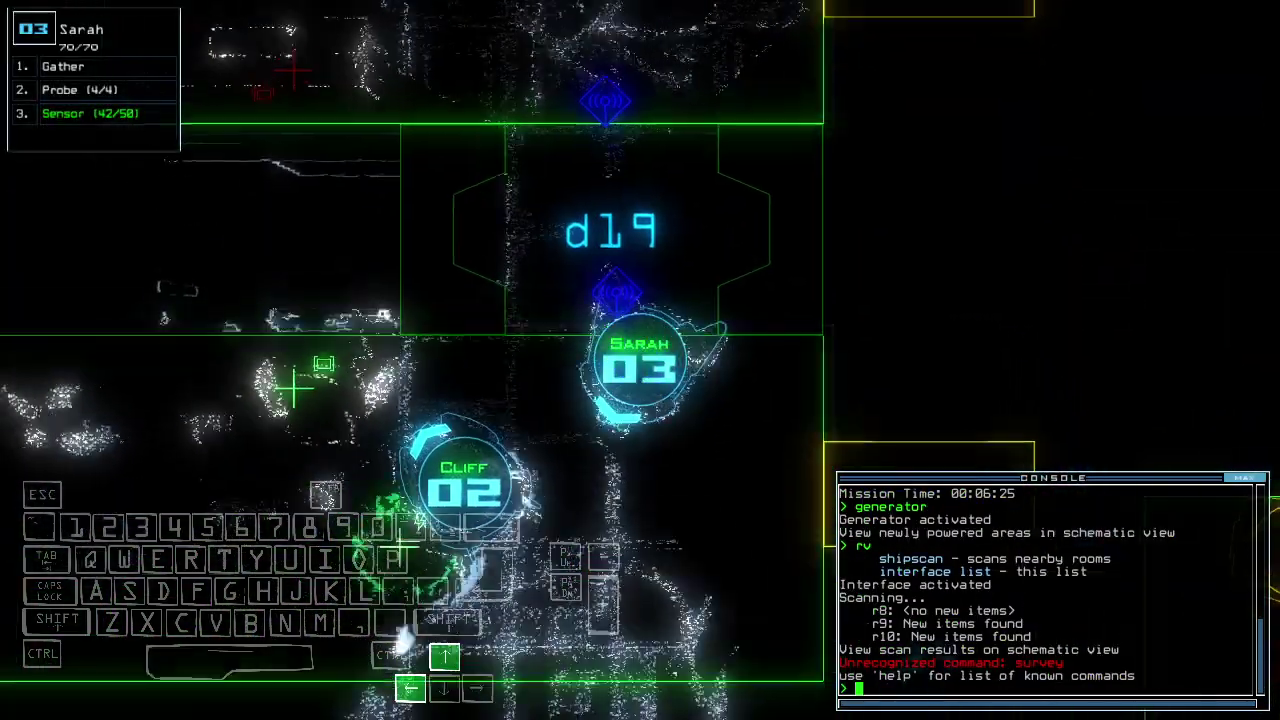
pyautogui.write('cccc')
pyautogui.press('Return')
pyautogui.press('Tab')
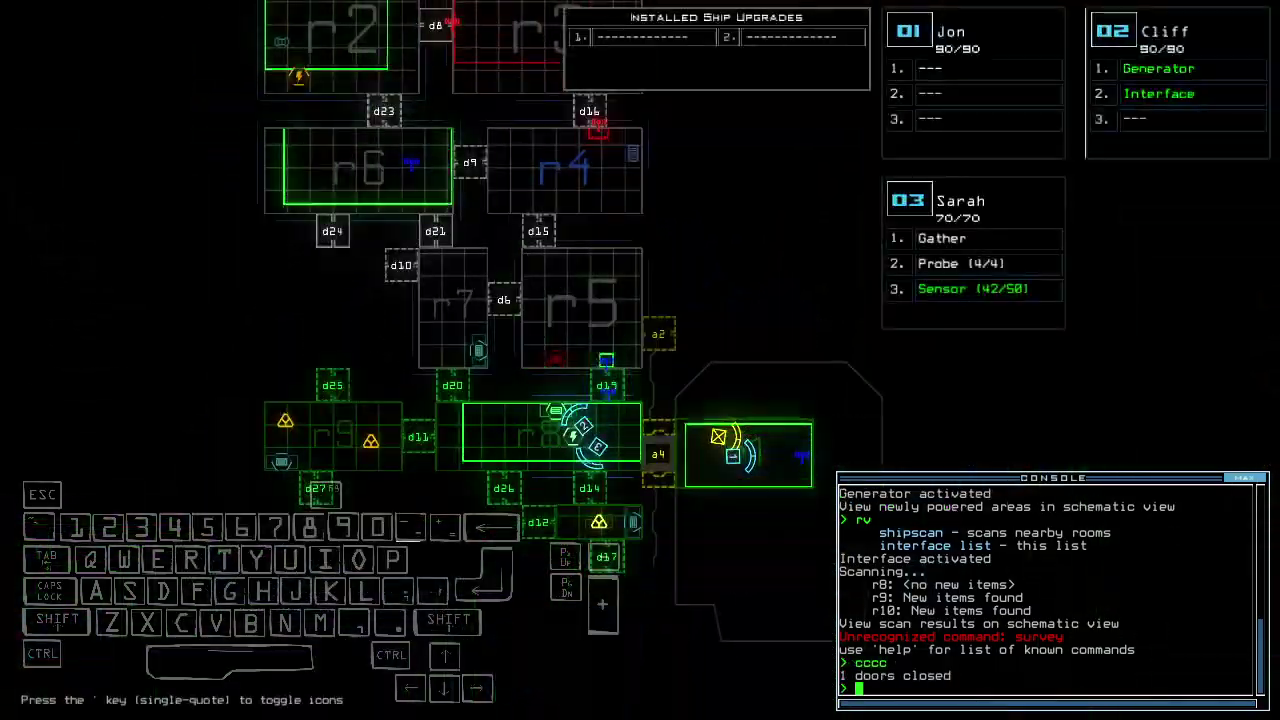
# - Send the drones toward room r10 and open door d11
pyautogui.press('Return')
pyautogui.press('Tab')
pyautogui.press('Up')
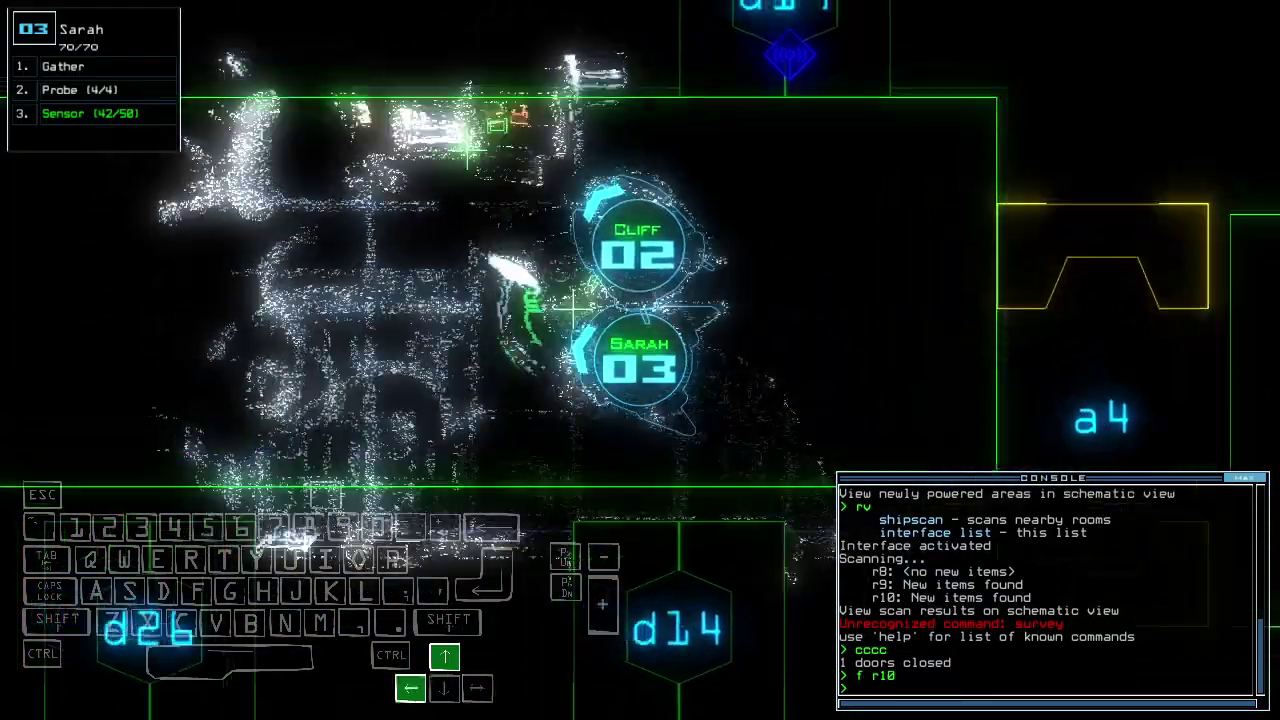
pyautogui.press('Left')
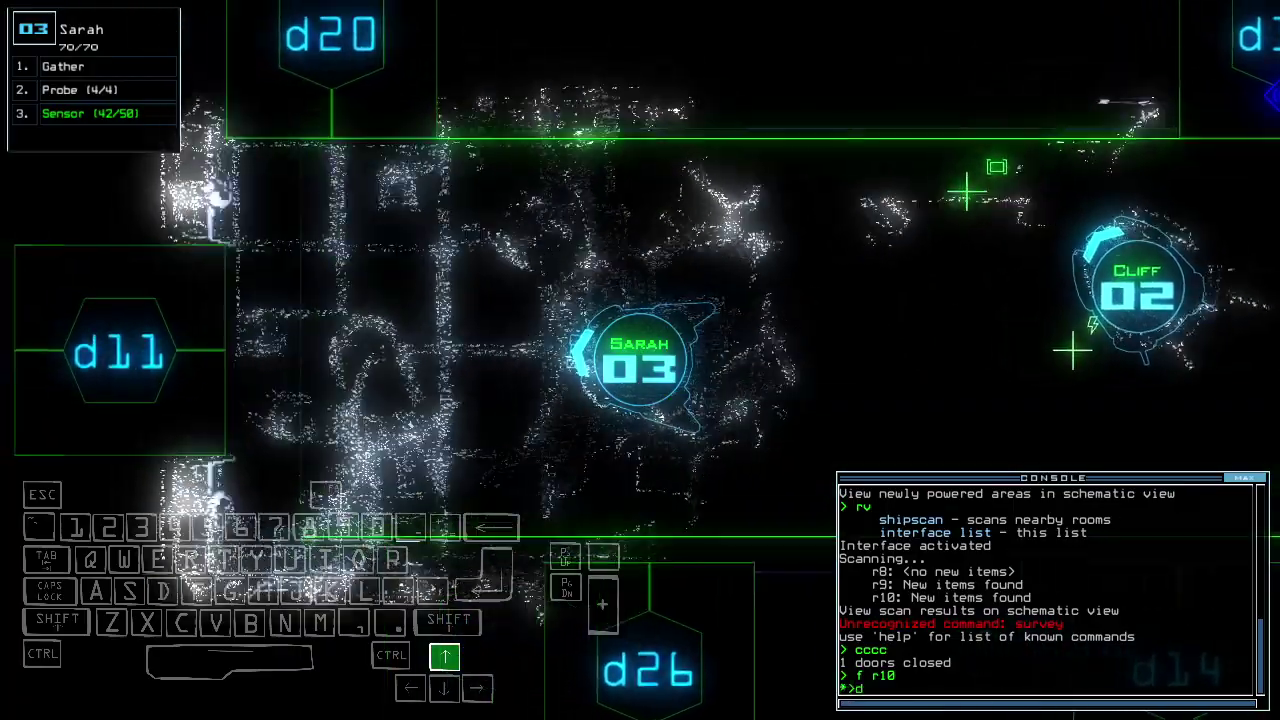
pyautogui.press('Tab')
pyautogui.write('d11')
pyautogui.press('Return')
pyautogui.press('Tab')
pyautogui.press('Left')
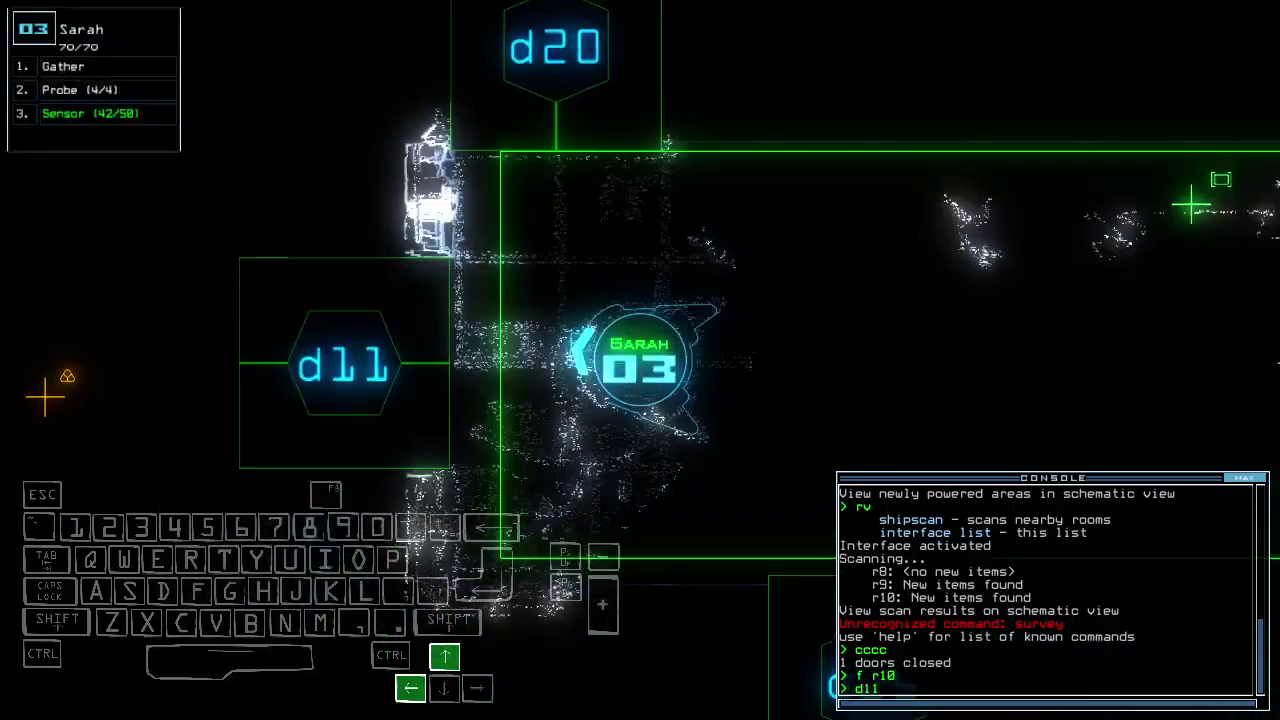
pyautogui.press('Up')
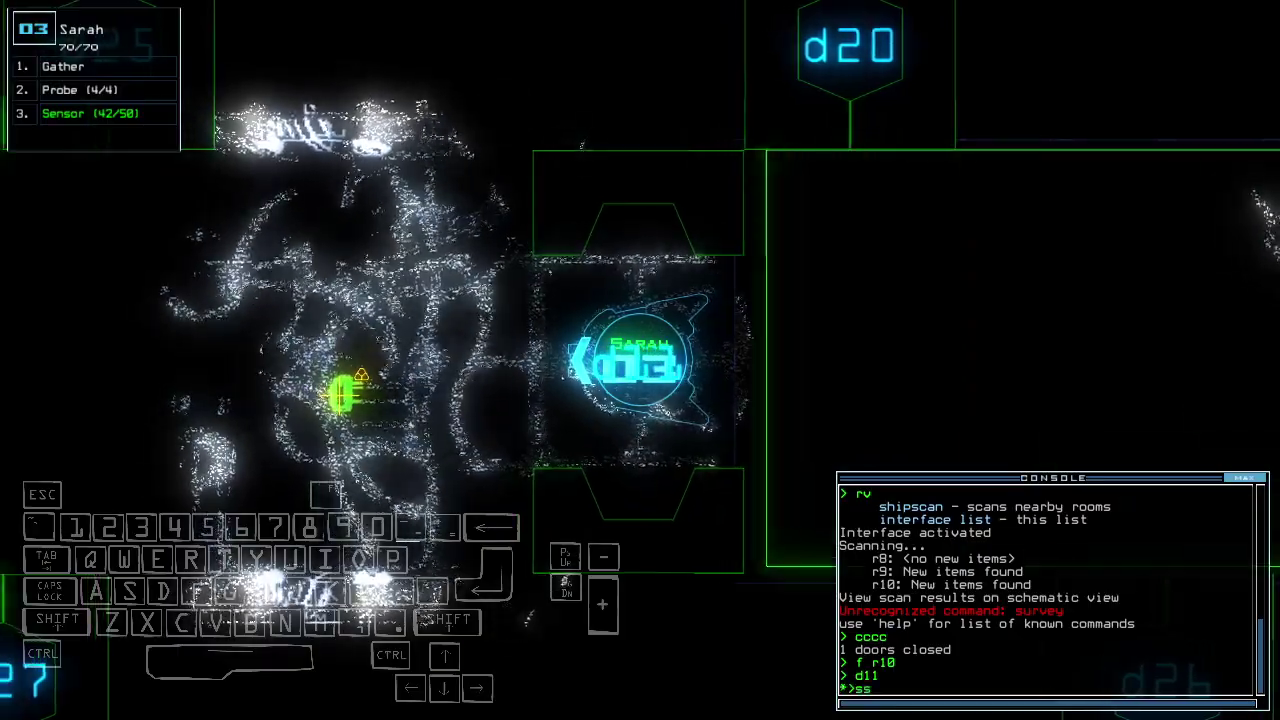
# - Drop a sensor in room r9 and gather its scrap twice with drone 3
pyautogui.press('Up')
pyautogui.press('Return')
pyautogui.write('g')
pyautogui.press('Return')
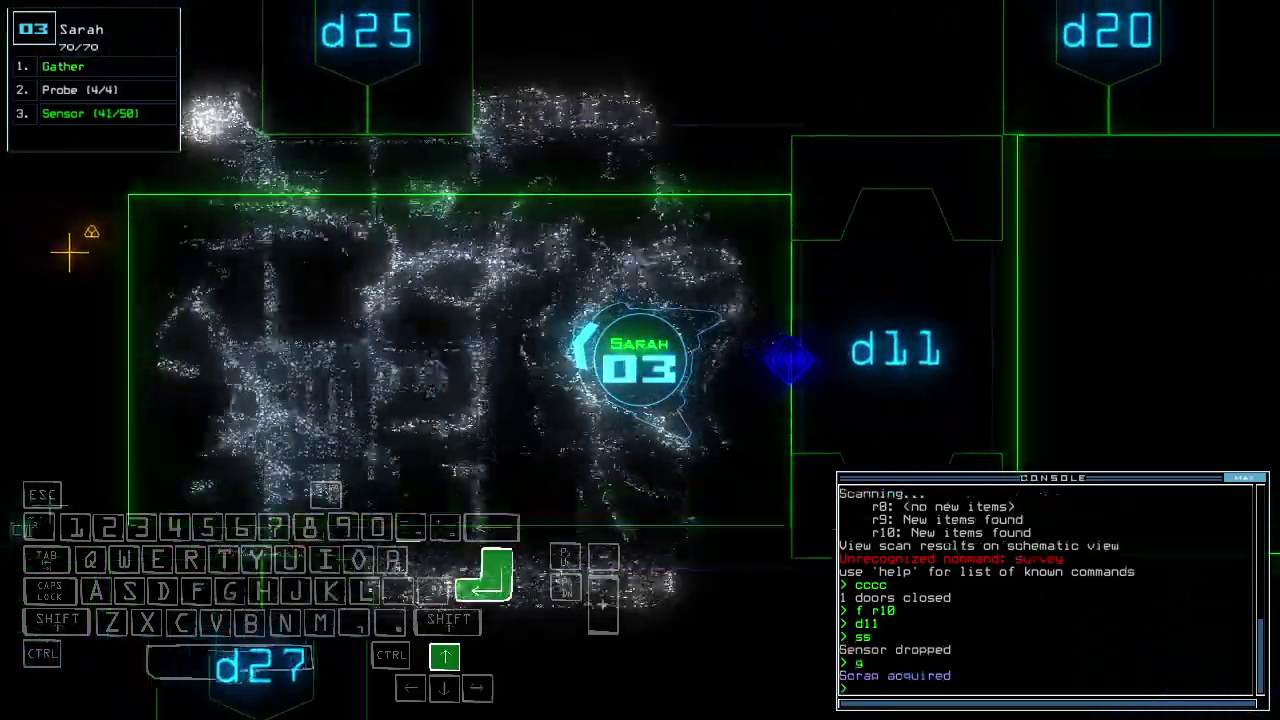
pyautogui.press('Tab')
pyautogui.press('Left')
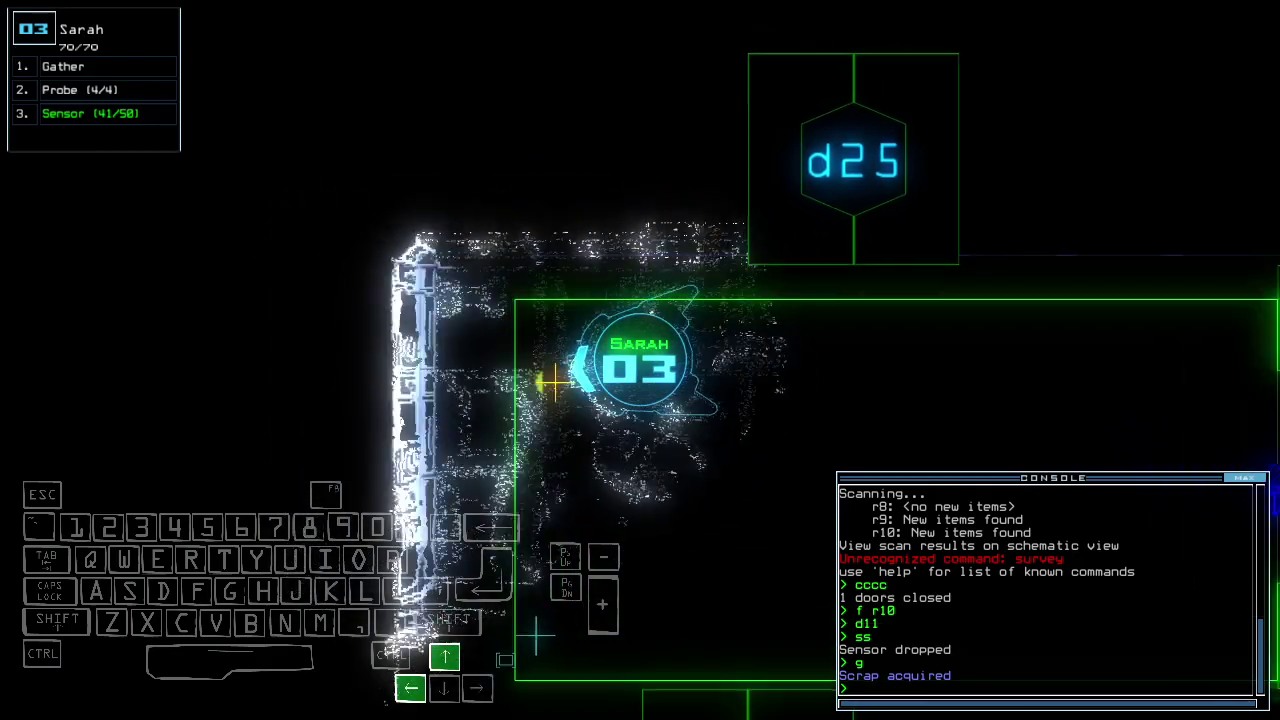
pyautogui.write('g')
pyautogui.press('Return')
pyautogui.press('Left')
pyautogui.write('d27 d27')
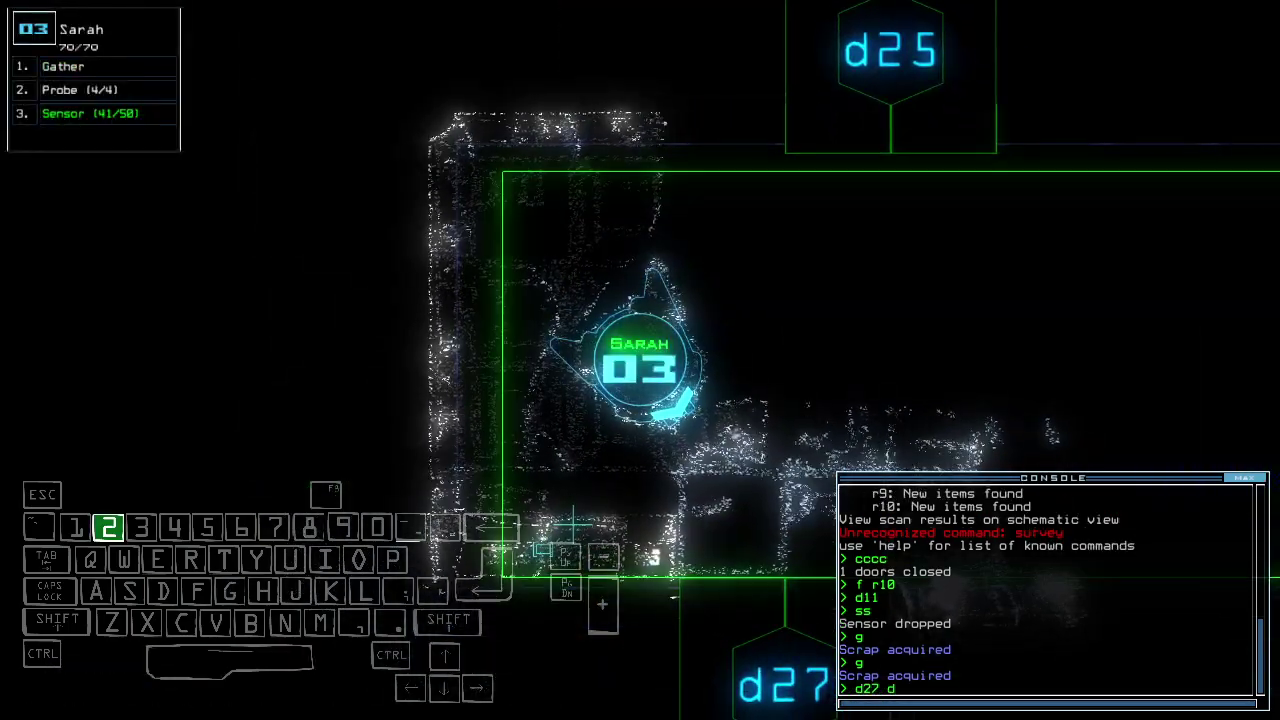
# - Open doors d27 and d25 for drone 3
pyautogui.press('Return')
pyautogui.press('Left')
pyautogui.write('d2')
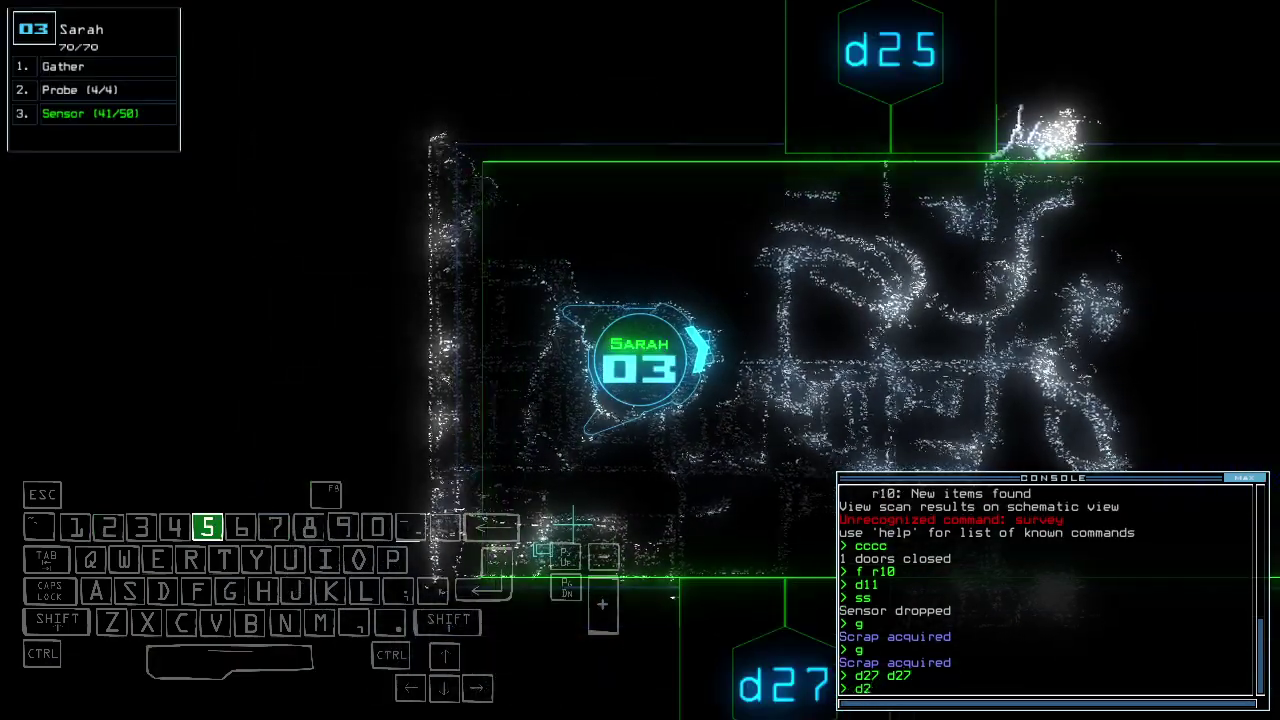
pyautogui.write('5 d25')
pyautogui.press('Return')
pyautogui.press('Left')
pyautogui.press('Down')
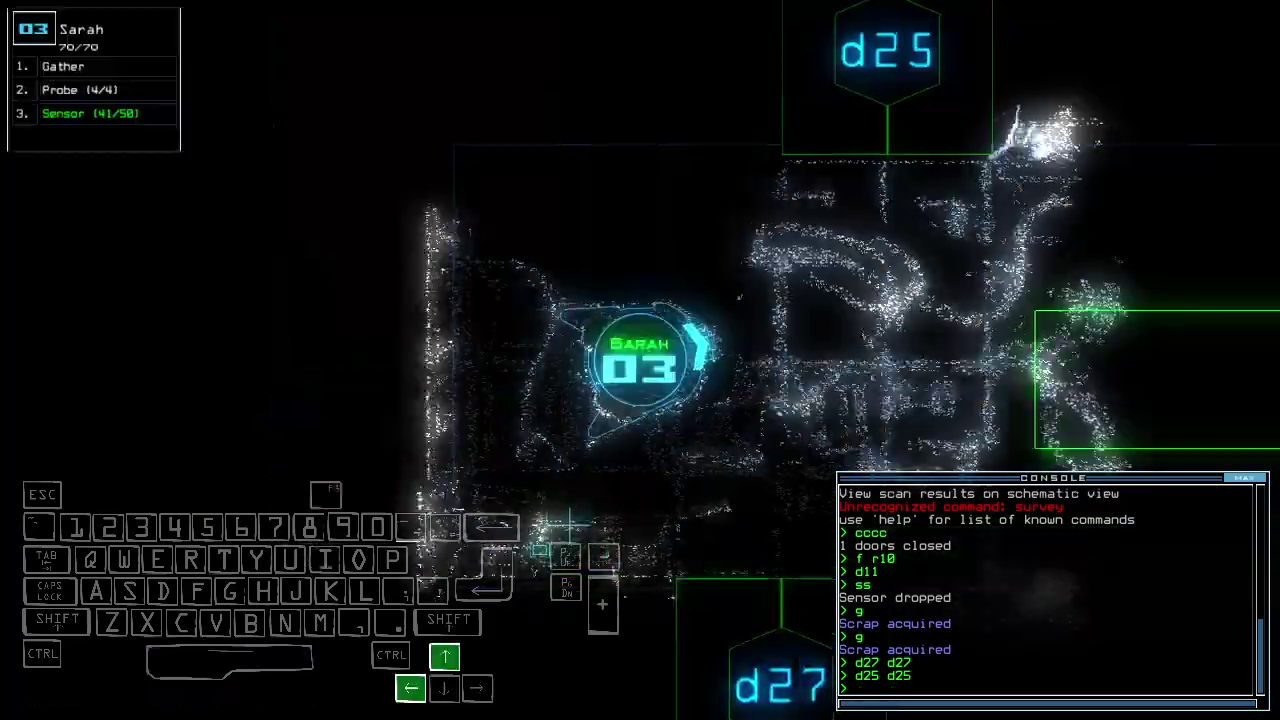
pyautogui.press('Up')
pyautogui.press('Right')
pyautogui.write('d25')
# - Toggle door d11 and drop a probe from Sarah's drone at door d25
pyautogui.press('Return')
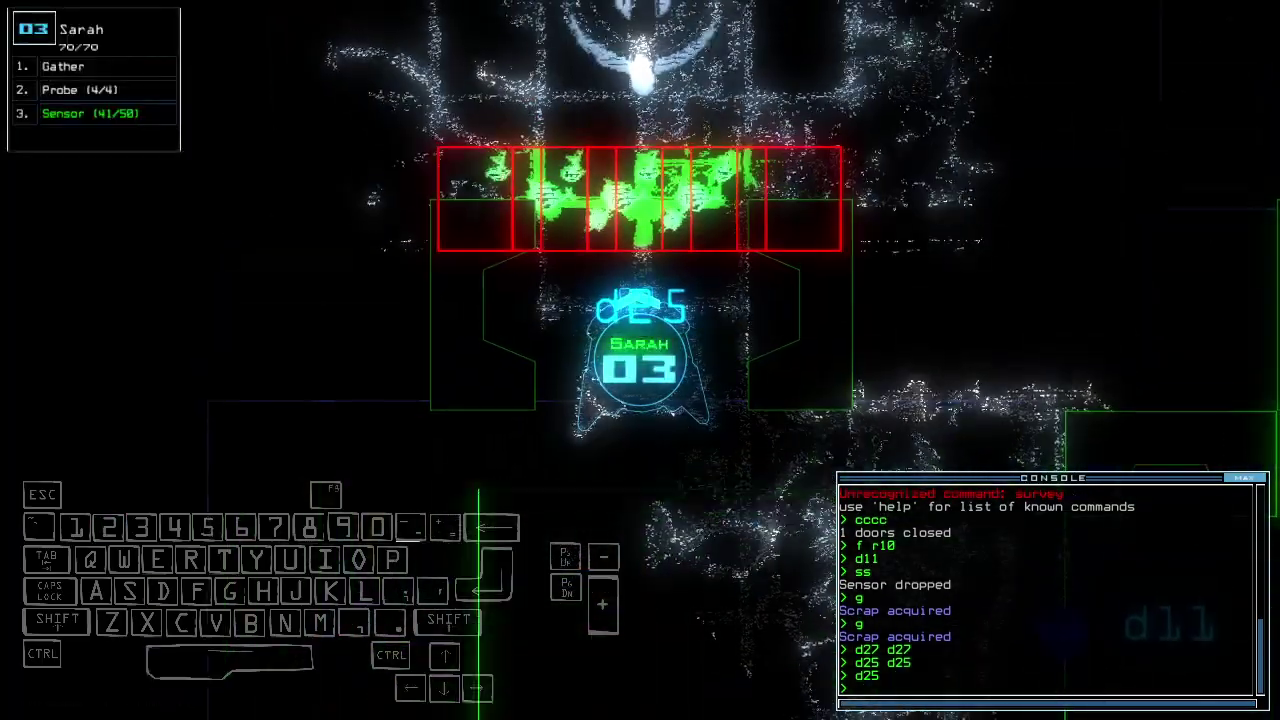
pyautogui.write('d11')
pyautogui.press('Return')
pyautogui.write('f')
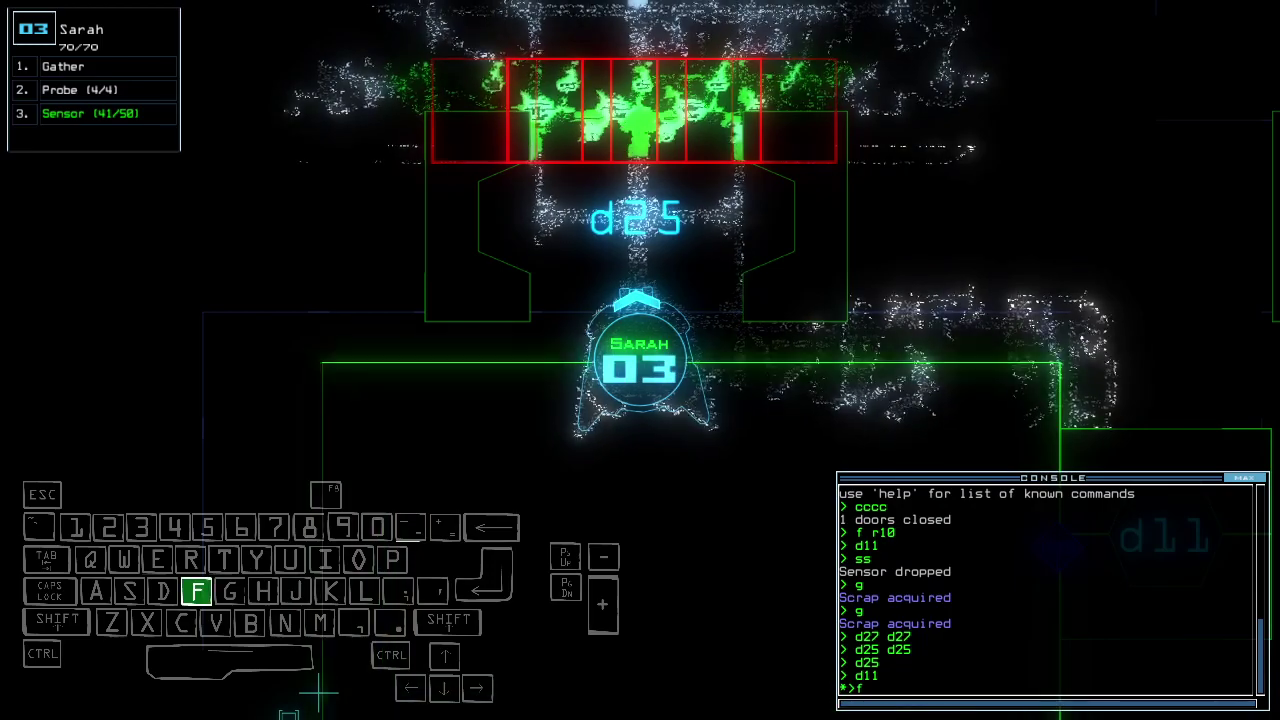
pyautogui.press('Return')
pyautogui.press('Tab')
pyautogui.press('Tab')
pyautogui.write('ffff')
pyautogui.press('Return')
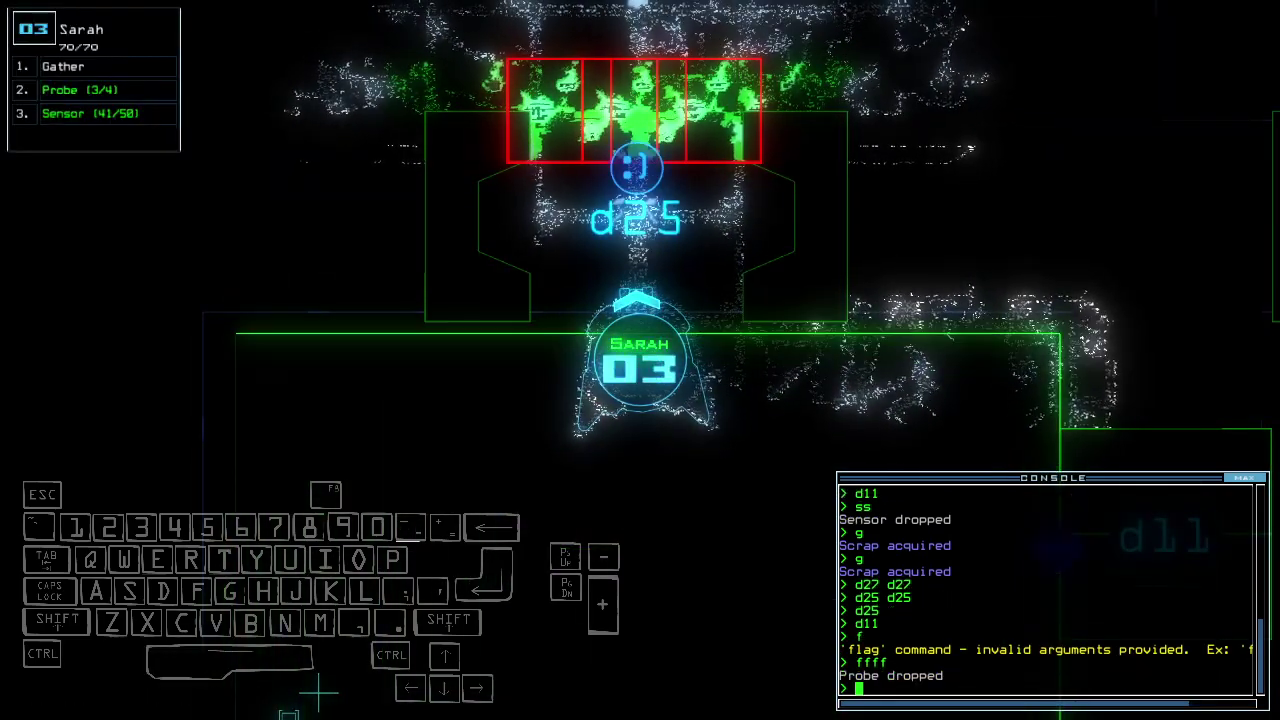
# - Drive Sarah's drone through d25 toward the probe and order it picked up
pyautogui.press('Tab')
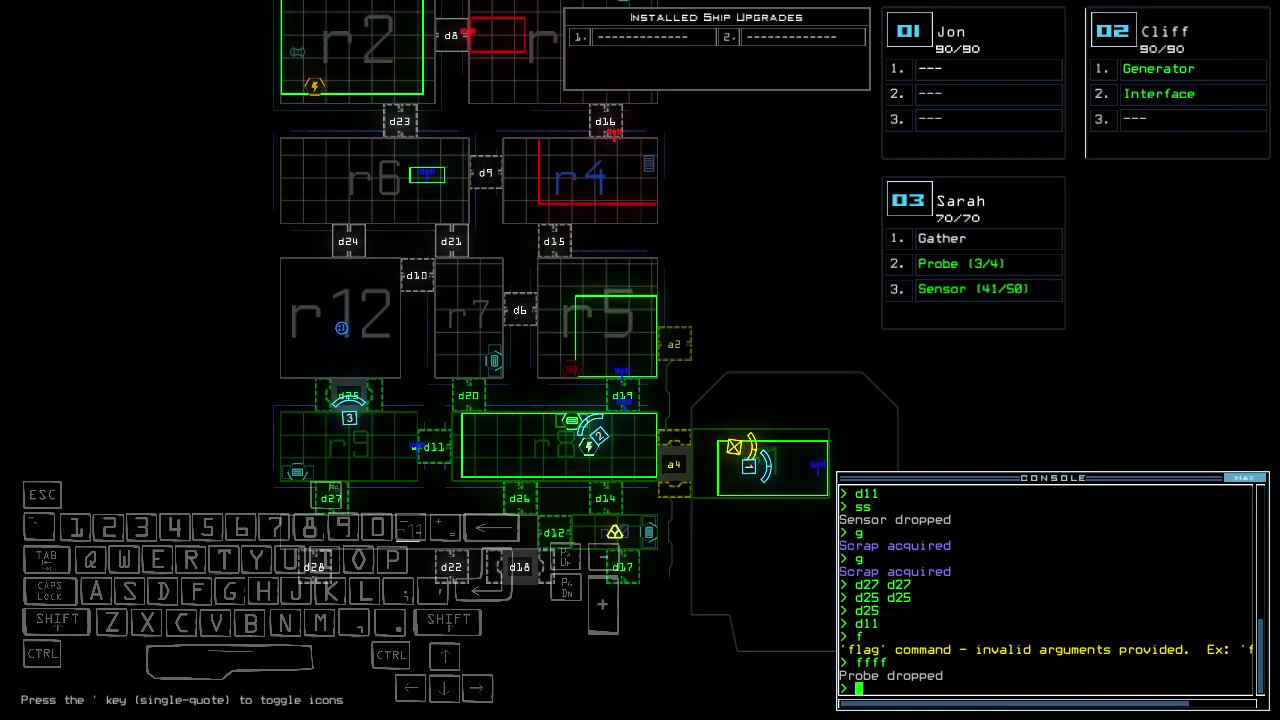
pyautogui.press('Tab')
pyautogui.press('Up')
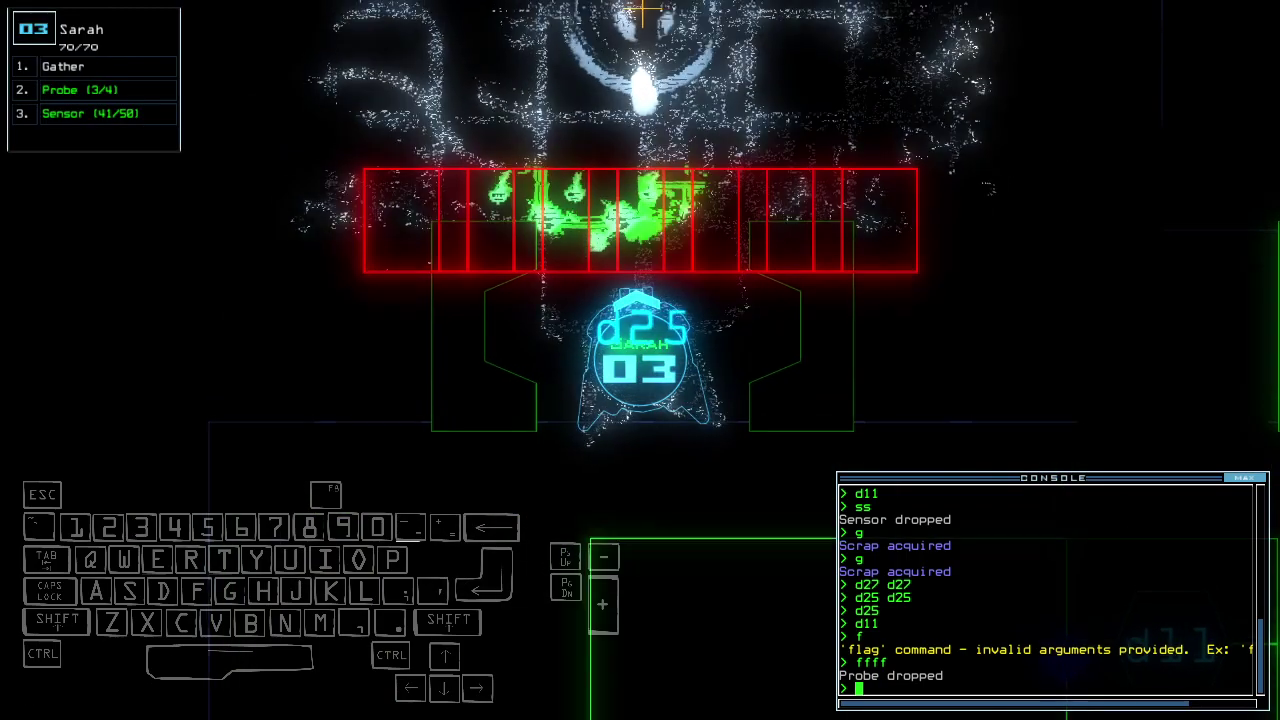
pyautogui.press('Tab')
pyautogui.press('Tab')
pyautogui.press('Down')
pyautogui.write('pickup')
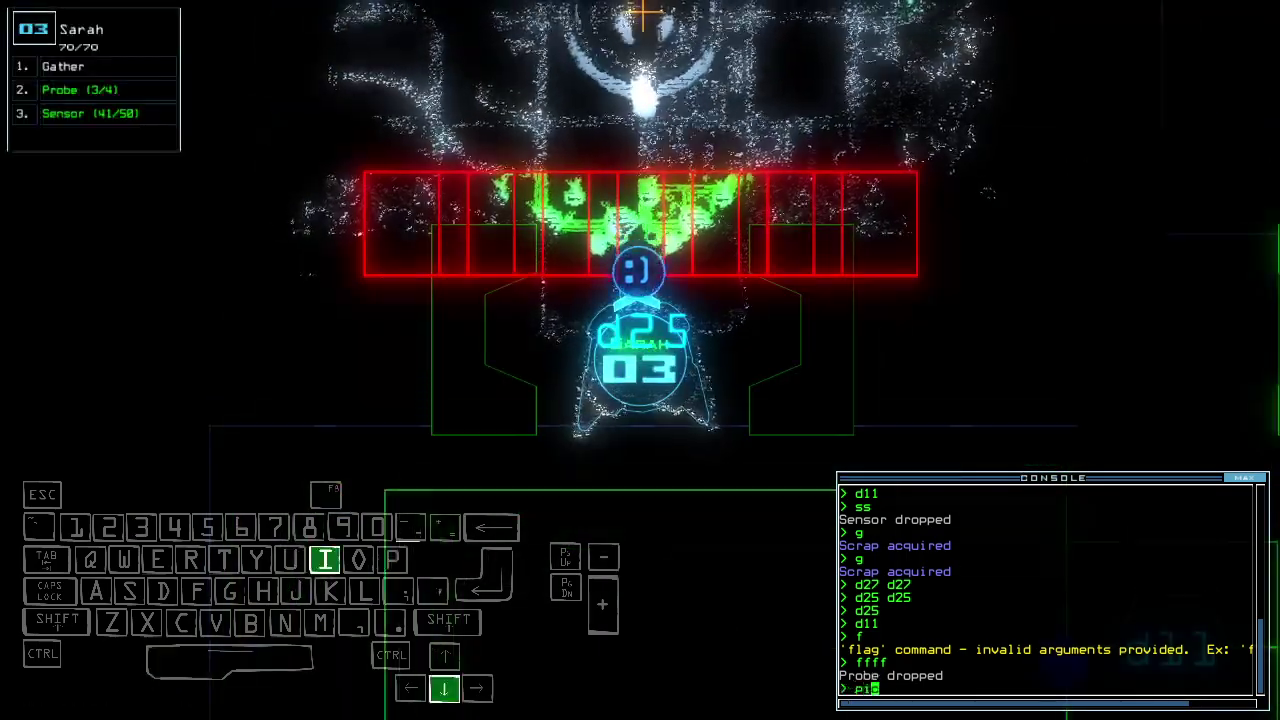
pyautogui.press('Return')
pyautogui.press('Tab')
pyautogui.write('swap 1')
# - Swap Trap and Tow from Kyle onto Jon's drone, then close the open doors
pyautogui.press('Return')
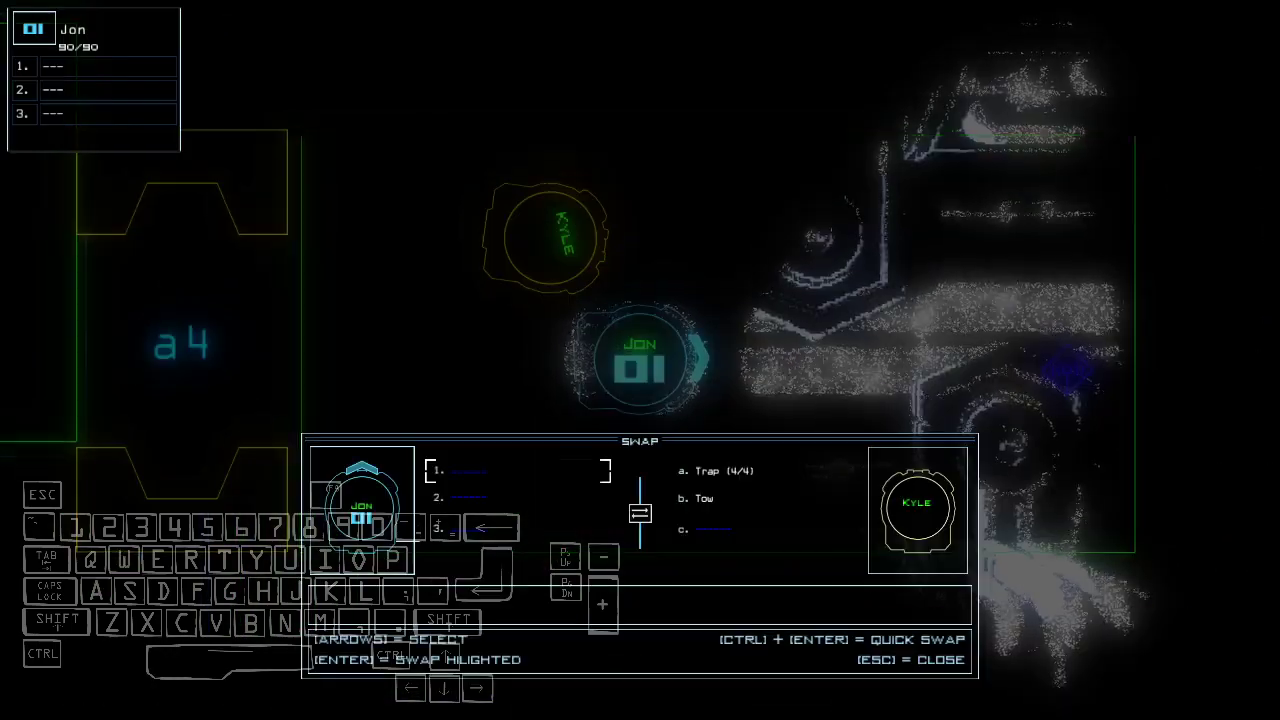
pyautogui.press('Return')
pyautogui.press('Return')
pyautogui.press('Escape')
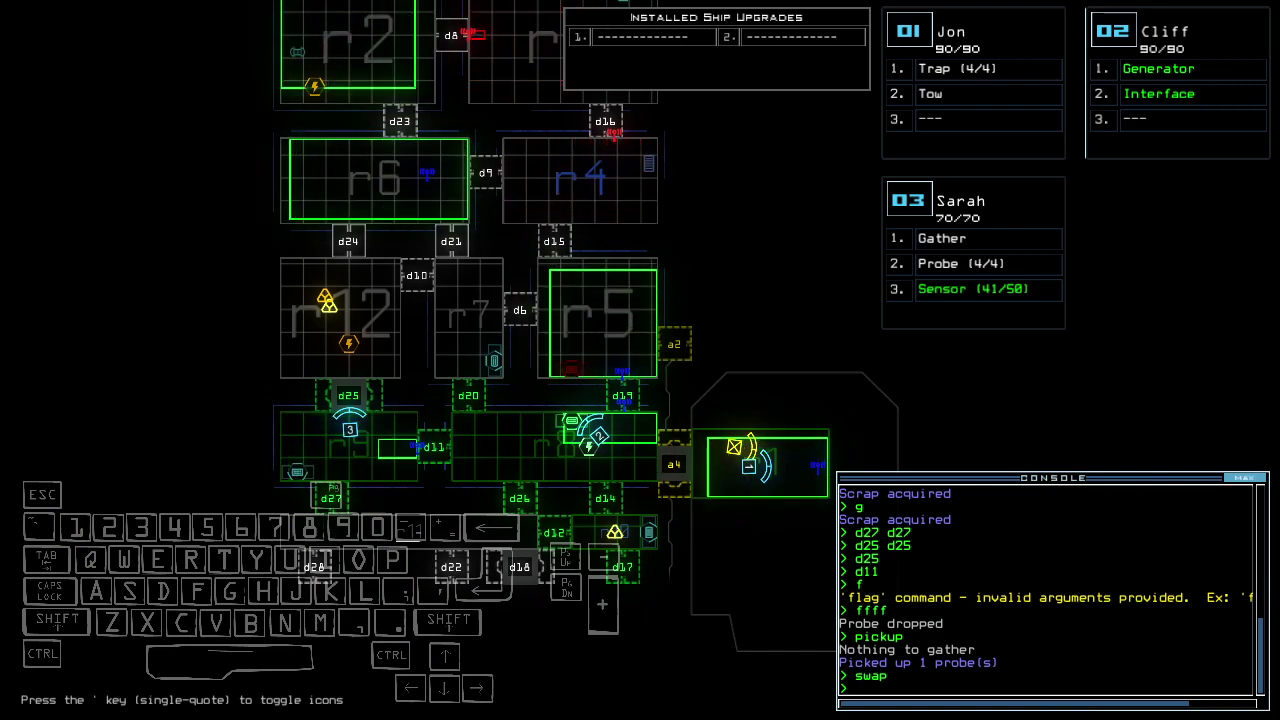
pyautogui.press('Up')
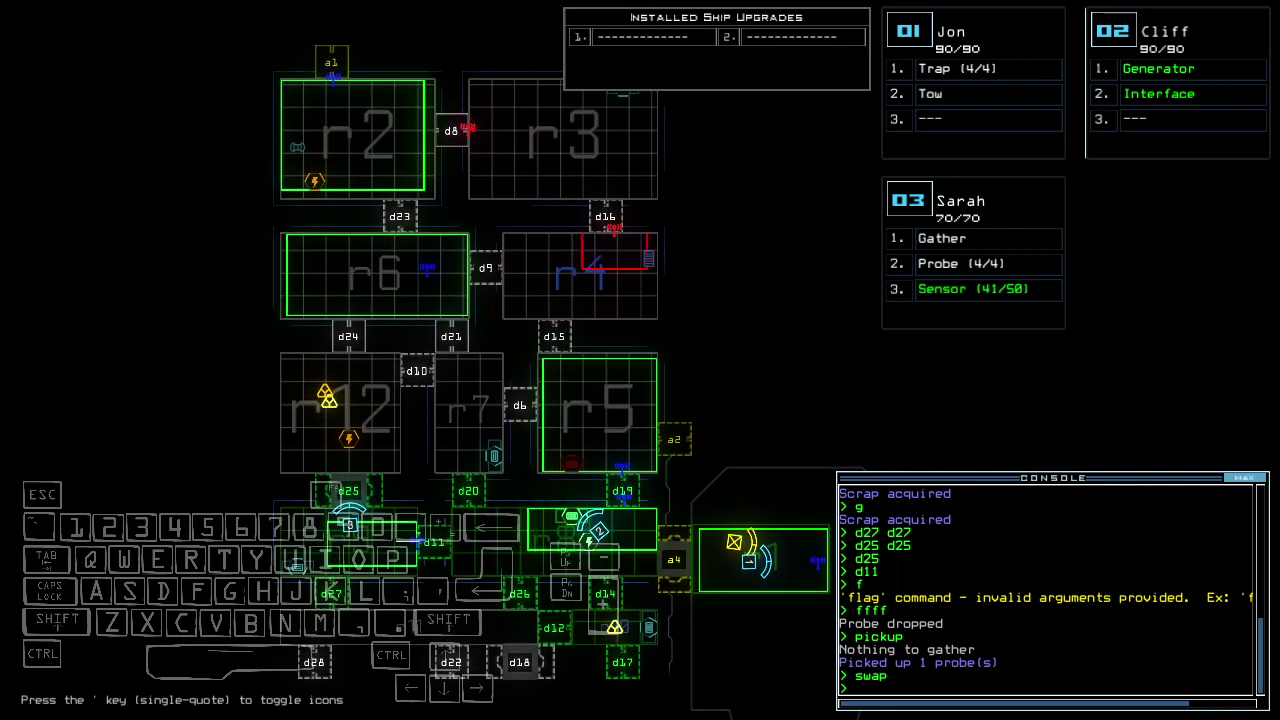
pyautogui.press('Down')
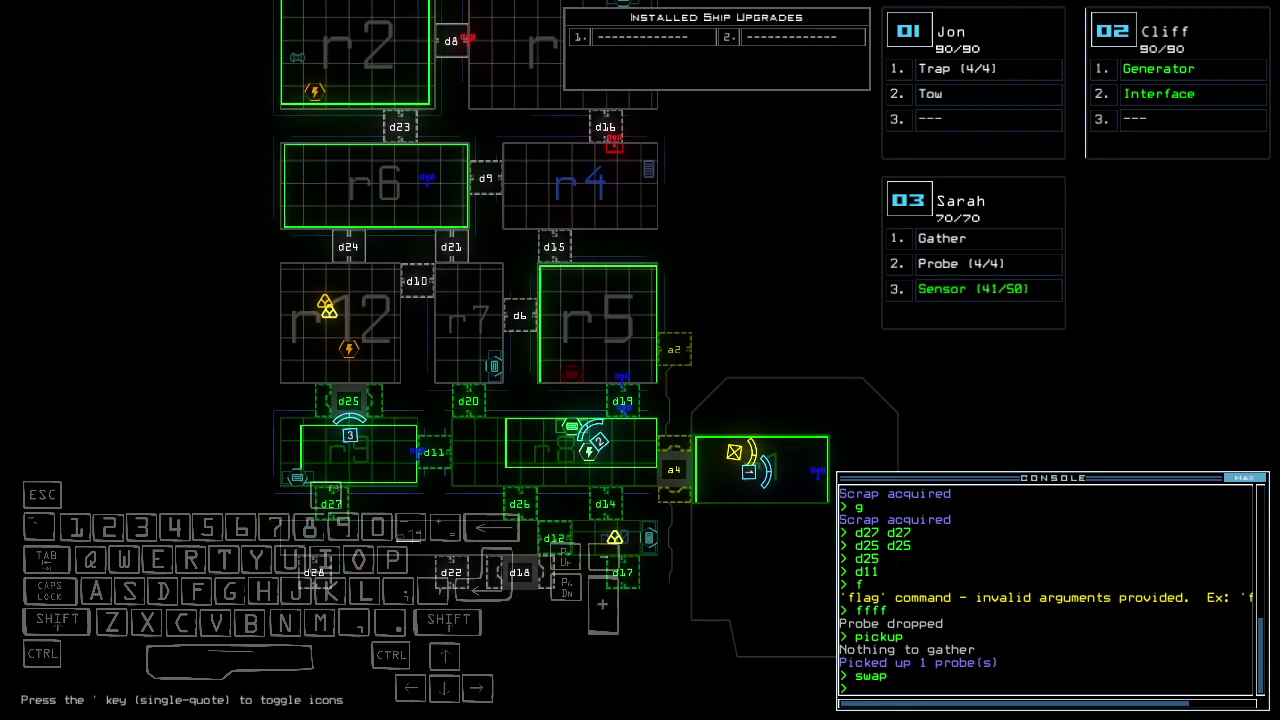
pyautogui.write('cccc')
pyautogui.press('Return')
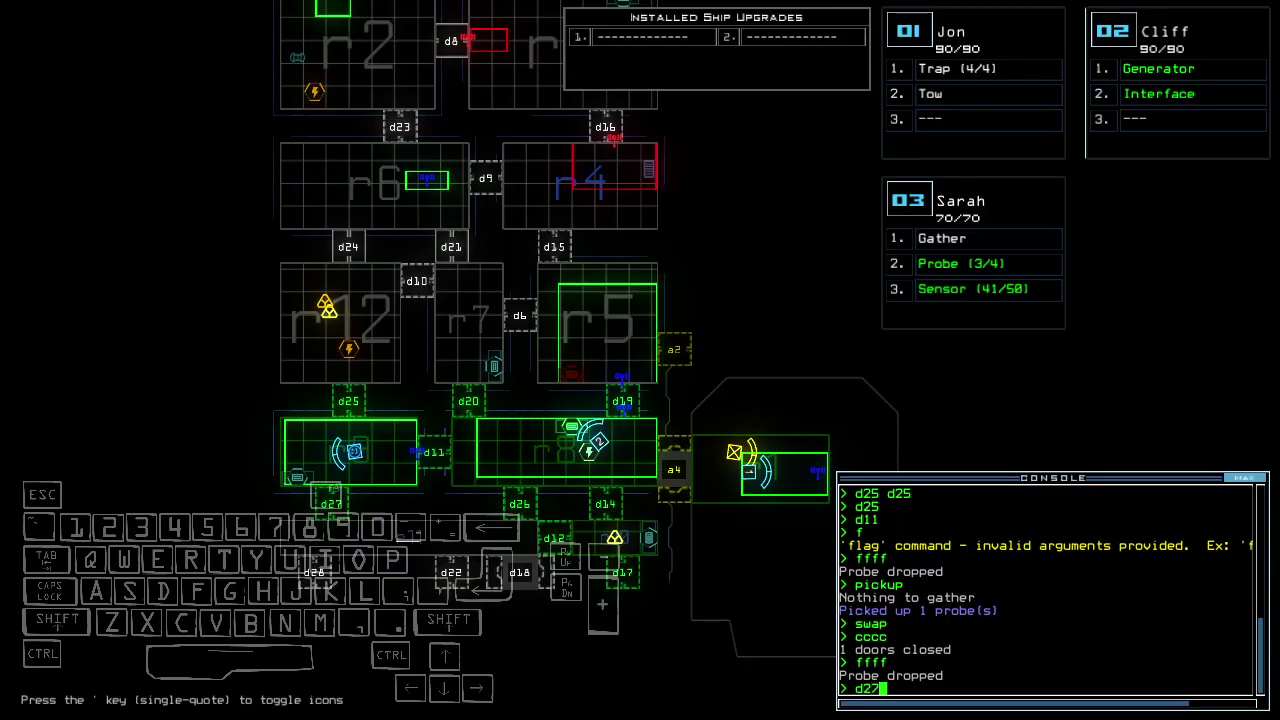
# - Move Sarah through doors d27, d11 and d26
pyautogui.press('Return')
pyautogui.write('d11')
pyautogui.press('Return')
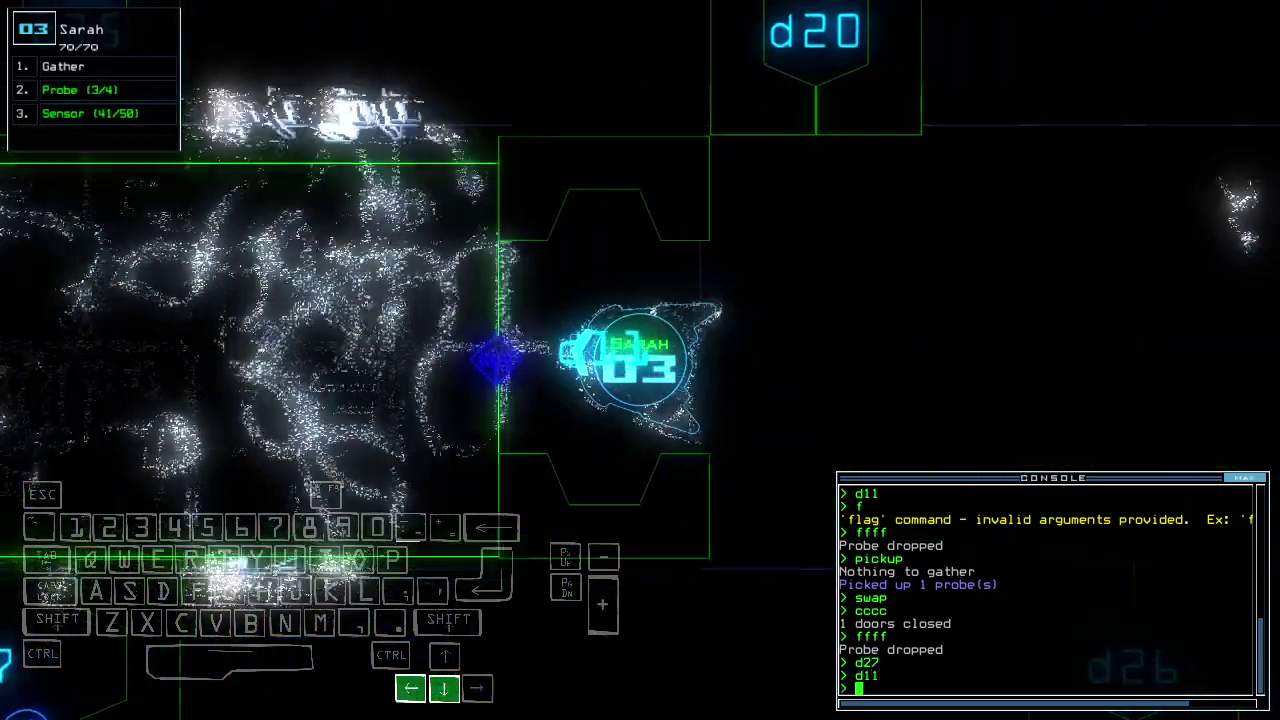
pyautogui.press('space')
pyautogui.write('1')
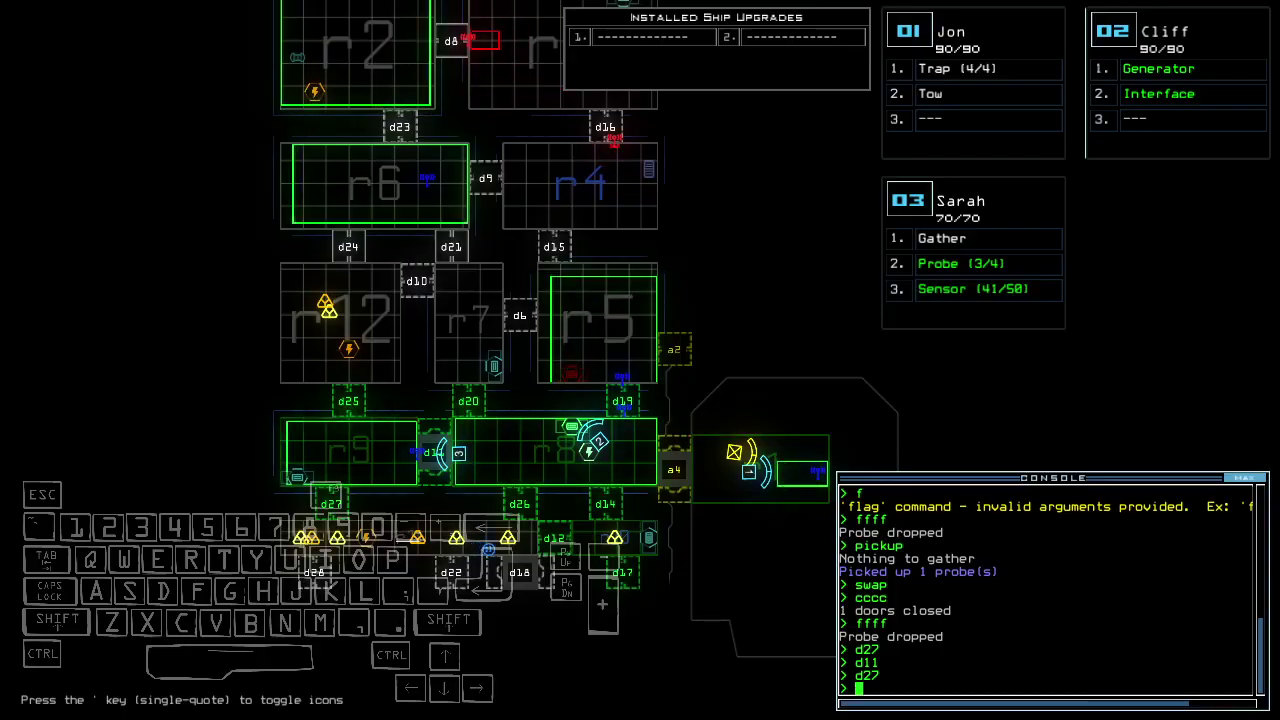
pyautogui.write('d26')
pyautogui.press('Return')
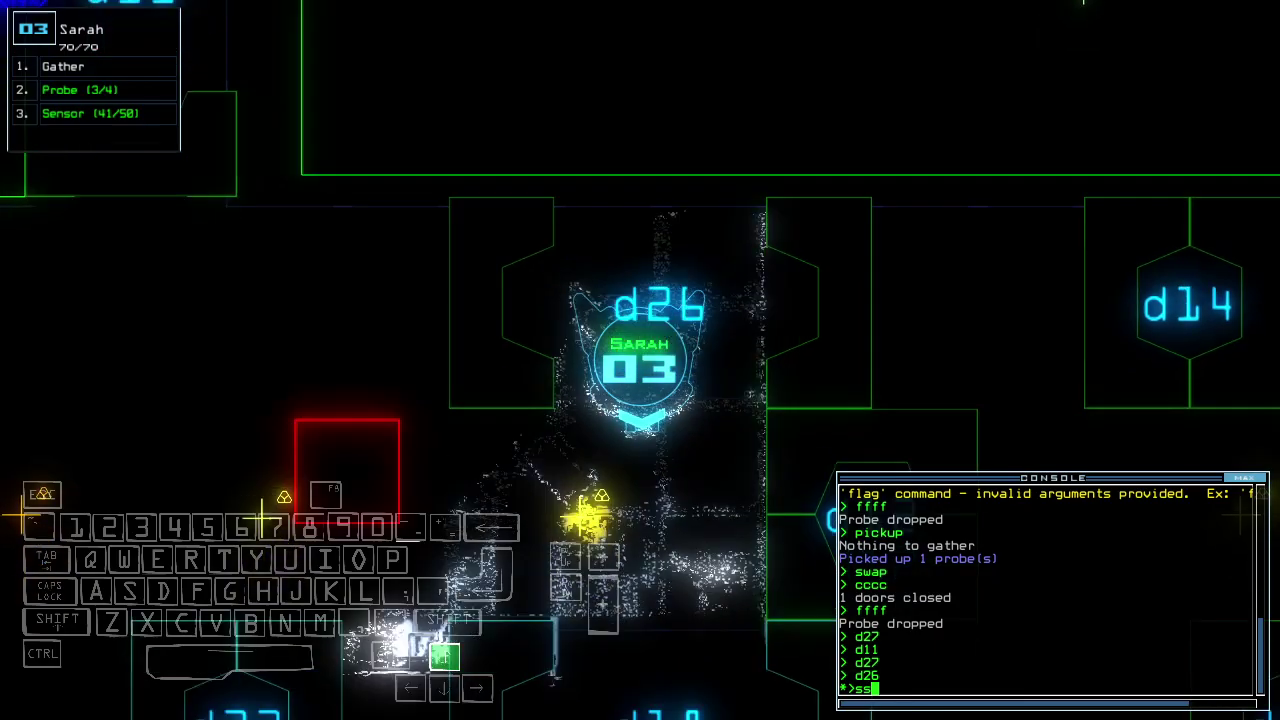
pyautogui.write('ss')
# - Drop a sensor, gather scrap twice, and recover the probe with Sarah's drone
pyautogui.press('Return')
pyautogui.write('g')
pyautogui.press('Return')
pyautogui.write('g')
pyautogui.press('Return')
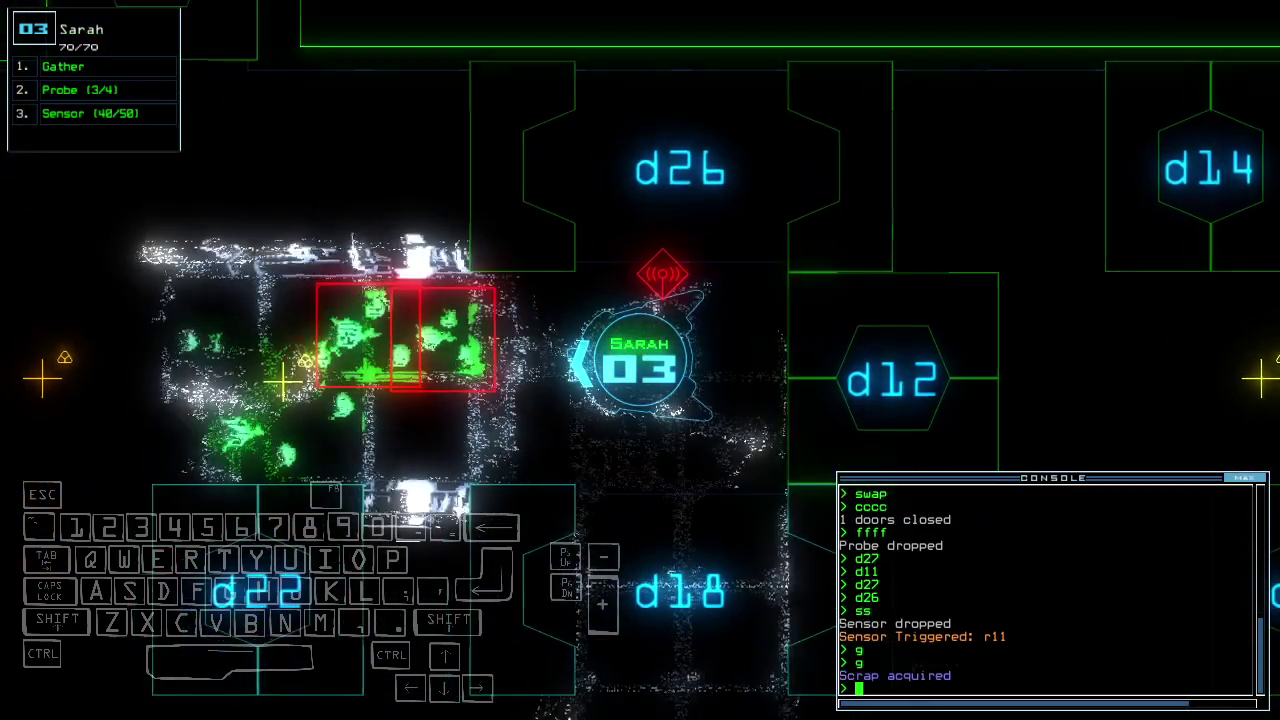
pyautogui.write('3')
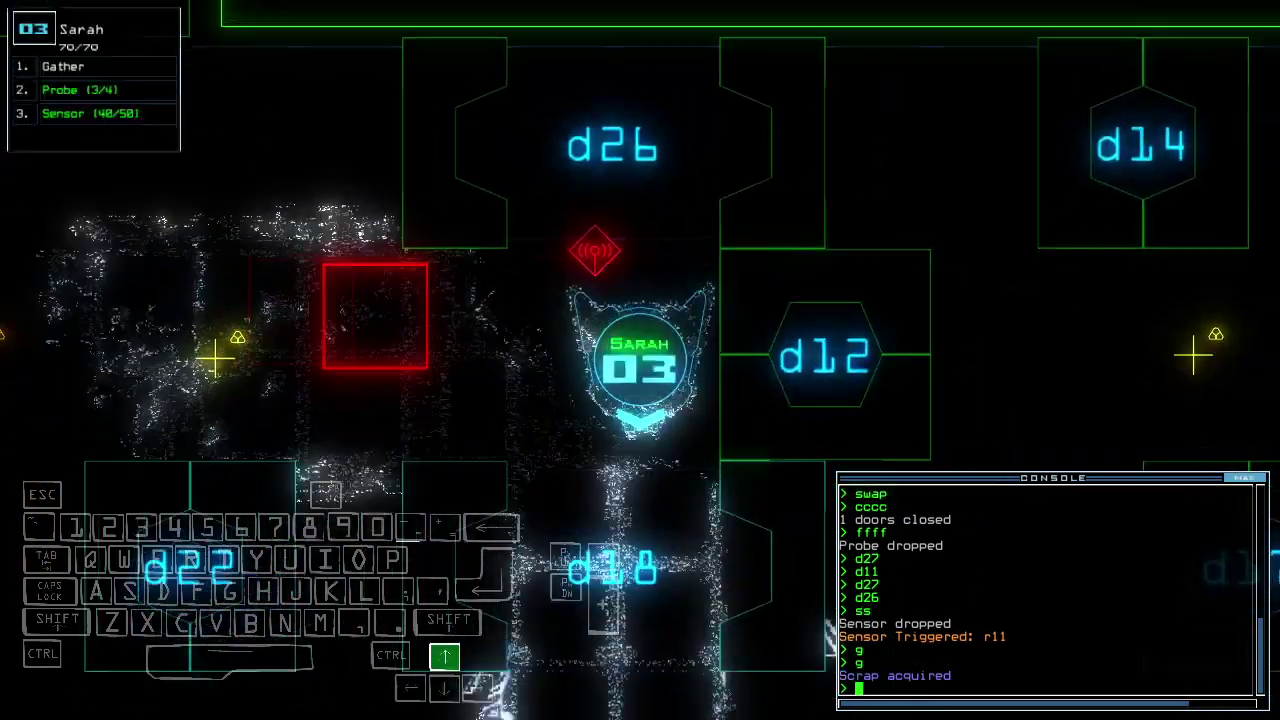
pyautogui.write('pickup')
pyautogui.press('Return')
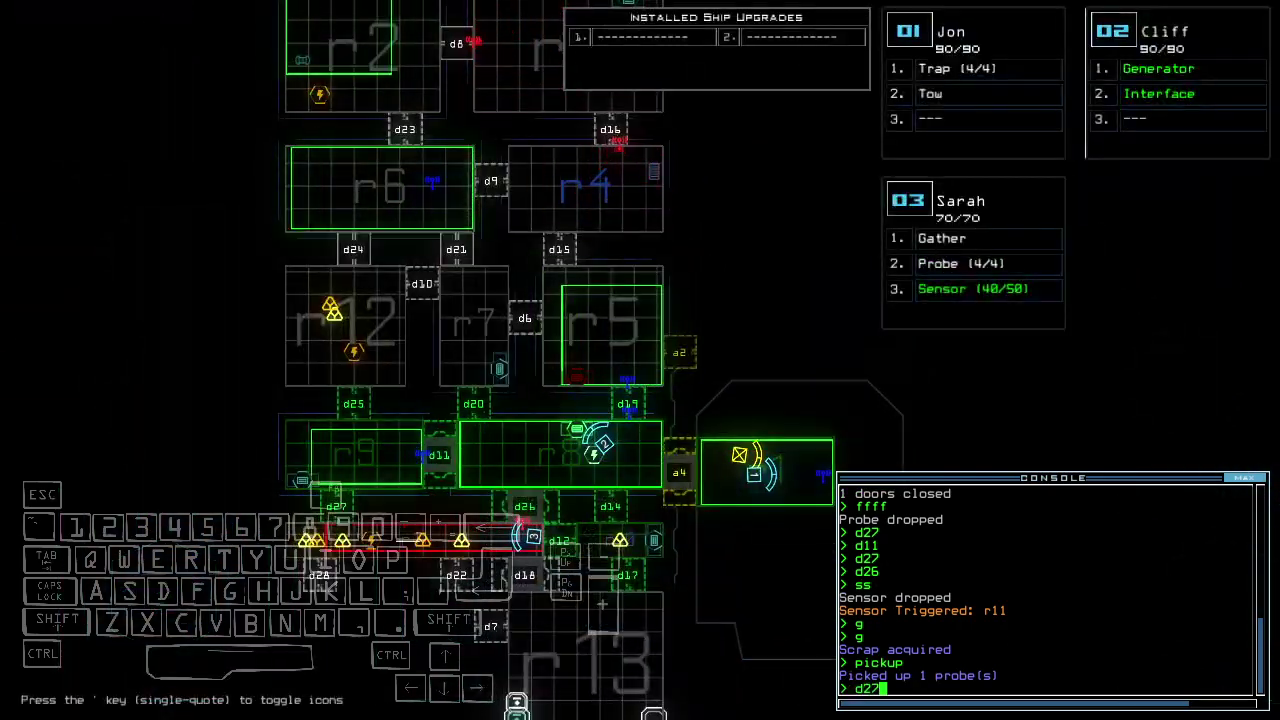
# - Switch to Cliff's drone, run its generator, and open the powered door d19
pyautogui.press('2')
pyautogui.press('Up')
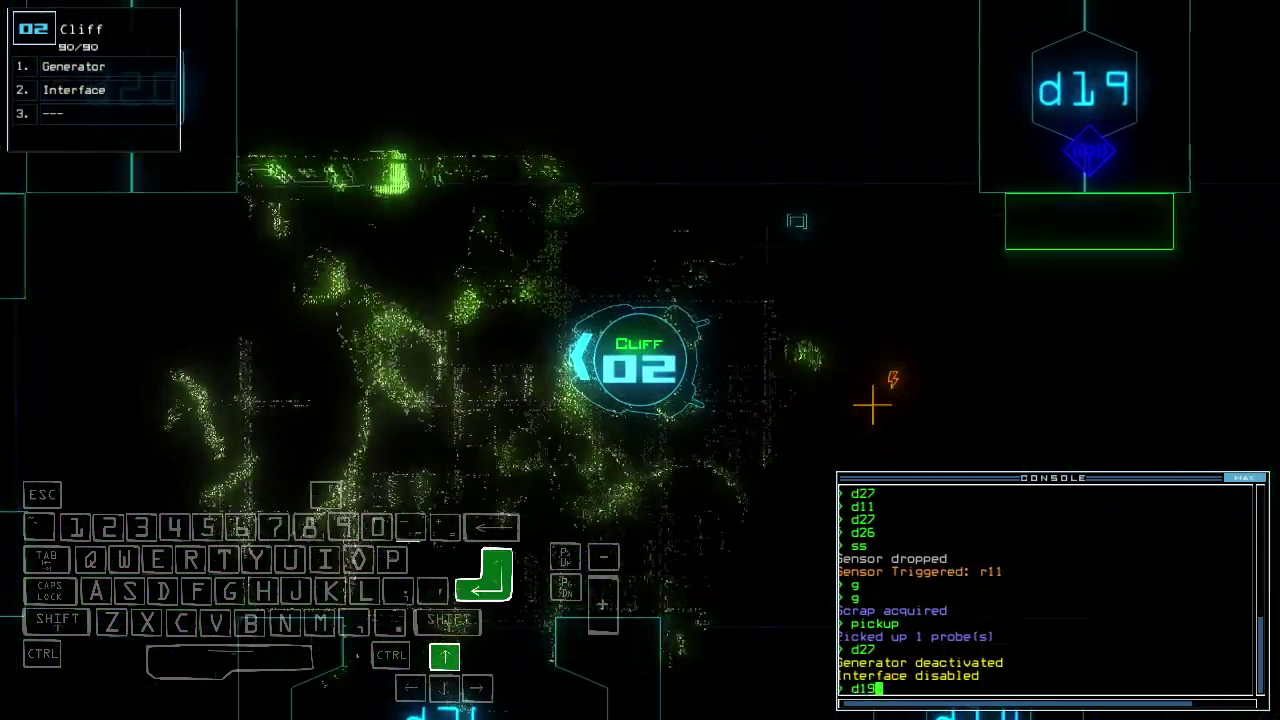
pyautogui.write('d19')
pyautogui.press('Return')
pyautogui.write('navigate')
pyautogui.press('Return')
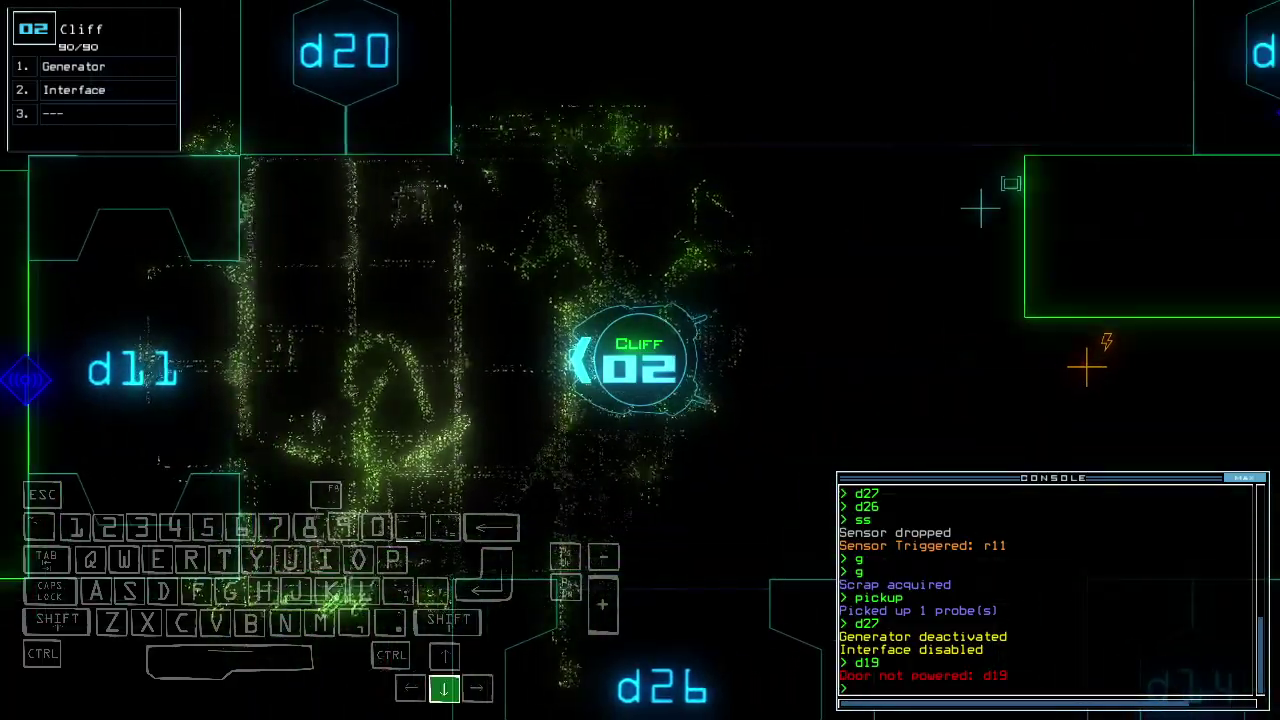
pyautogui.write('generator')
pyautogui.press('Return')
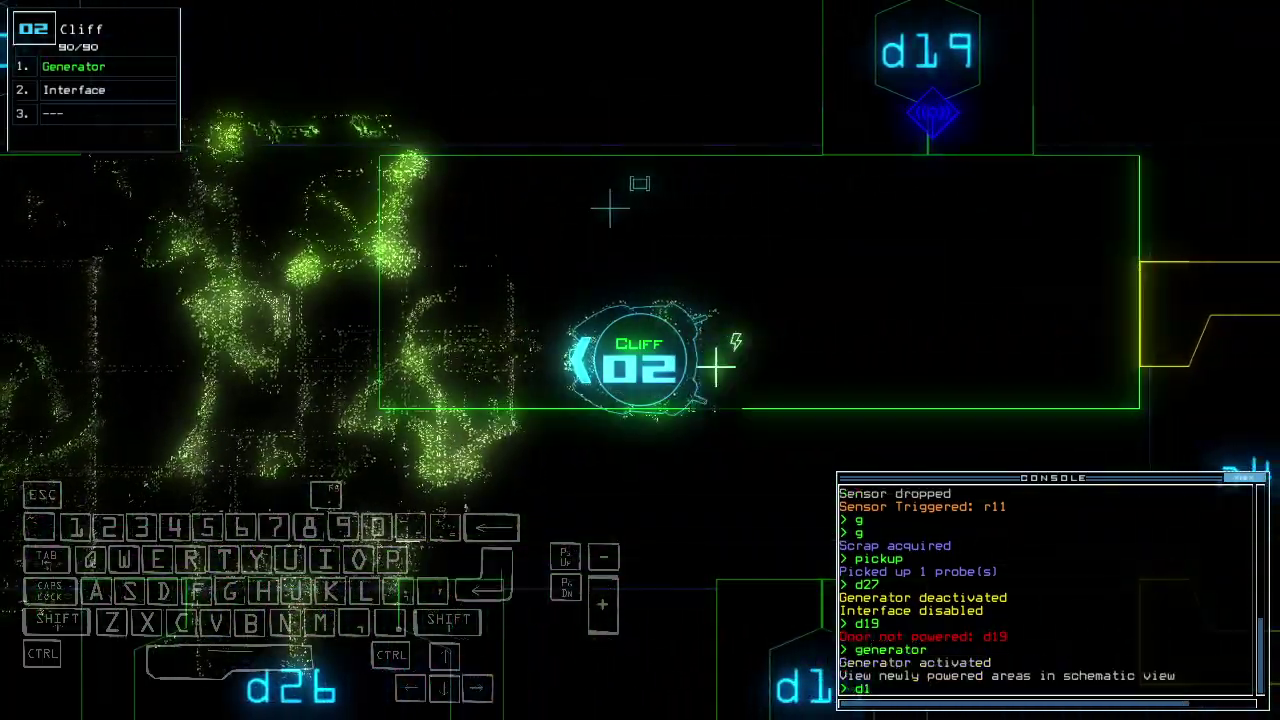
pyautogui.write('9')
pyautogui.press('Return')
# - Run the te command and steer Cliff's drone through door d19
pyautogui.press('Left')
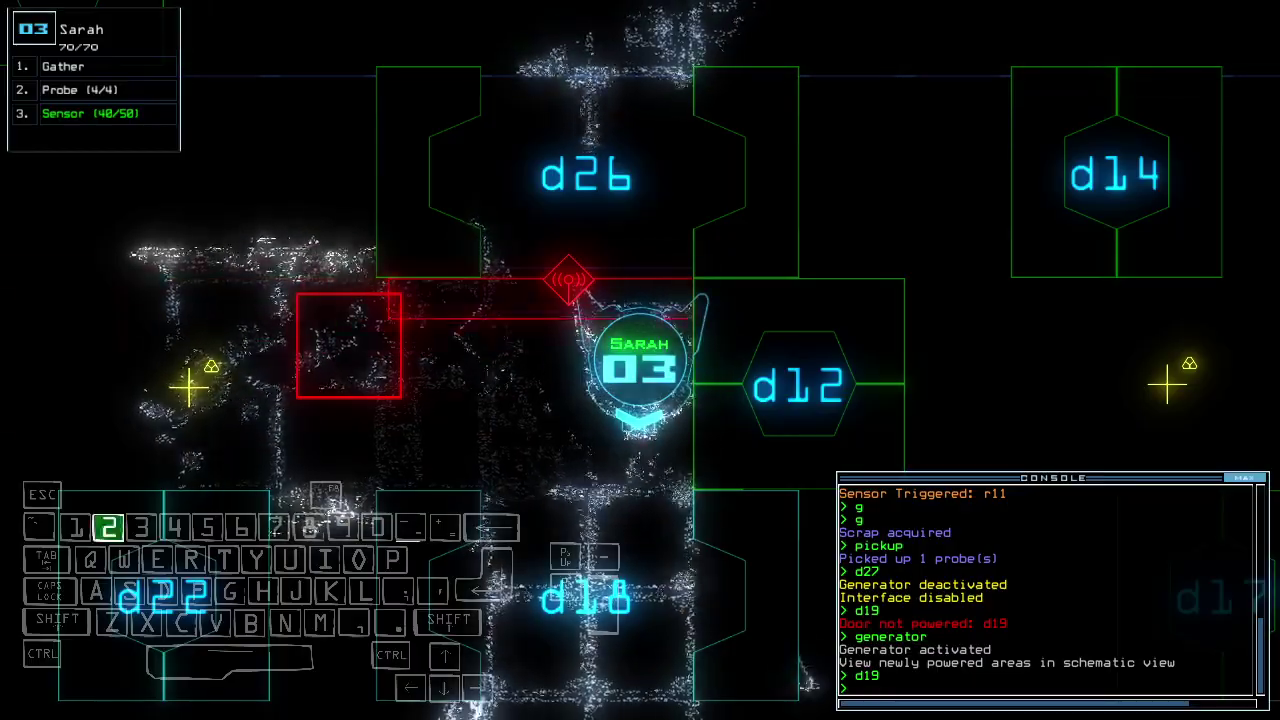
pyautogui.write('2te')
pyautogui.press('Return')
pyautogui.press('Up')
pyautogui.press('Left')
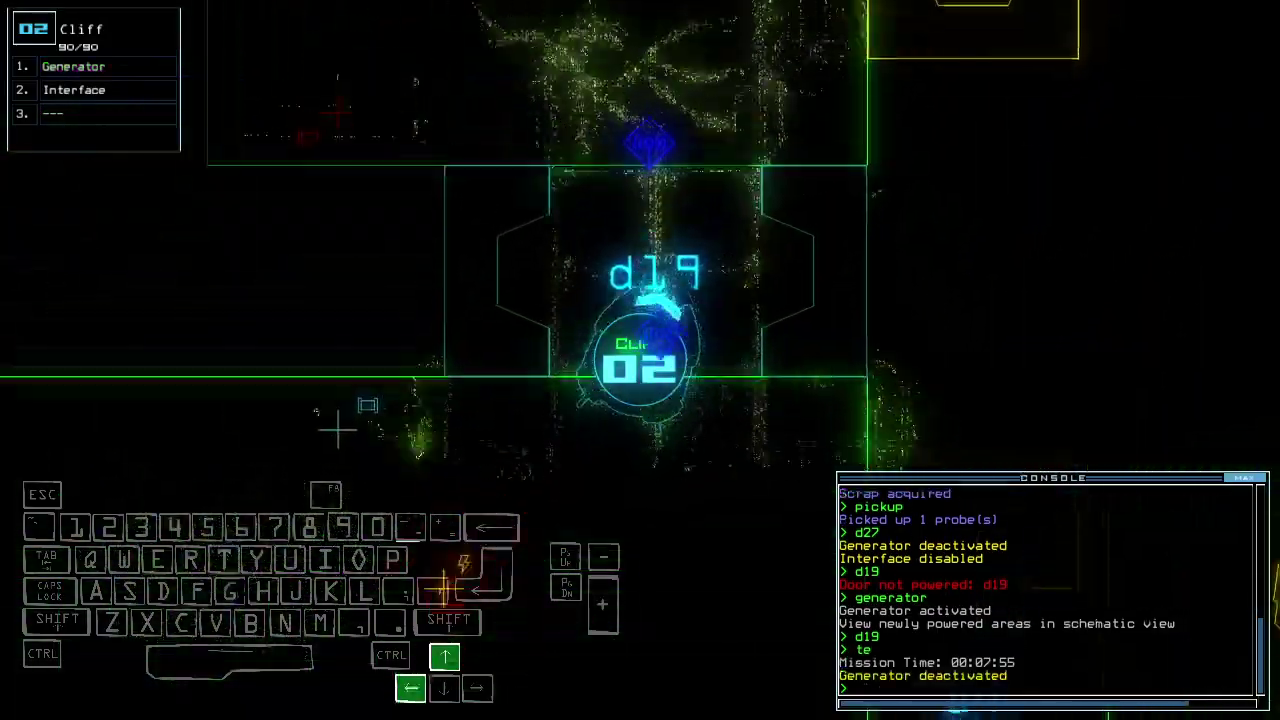
pyautogui.press('space')
pyautogui.press('Down')
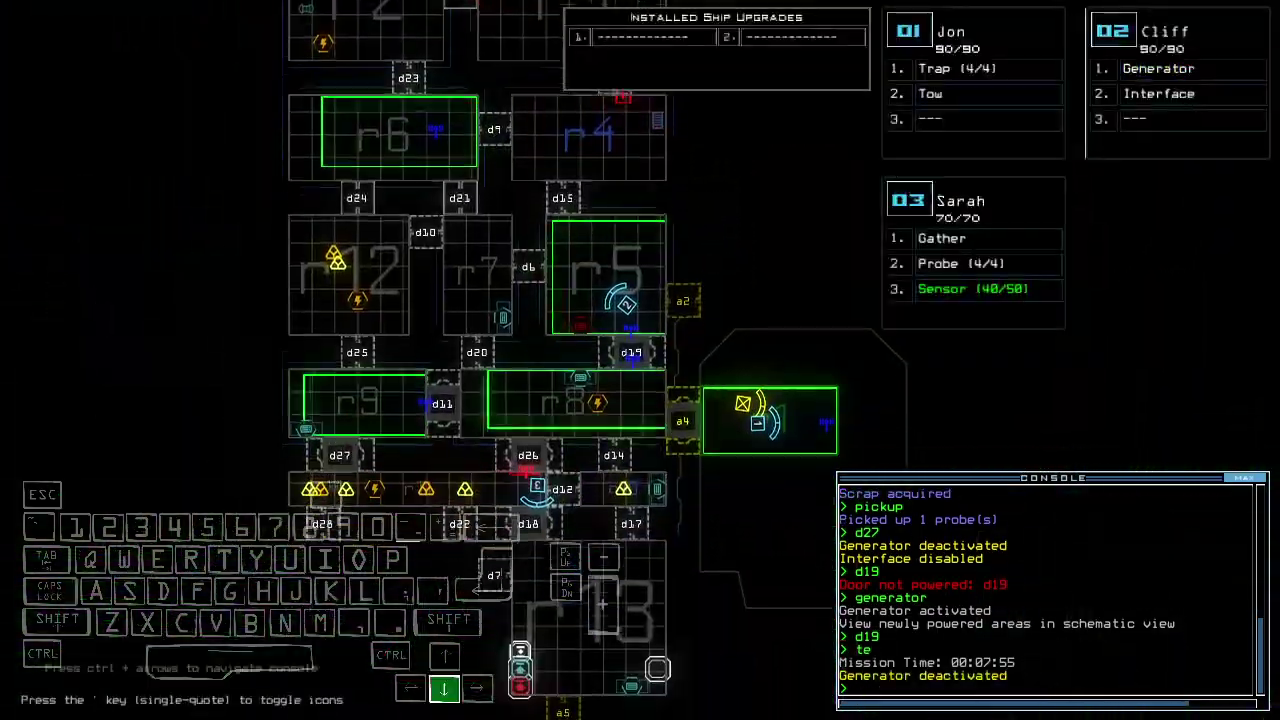
pyautogui.press('Left')
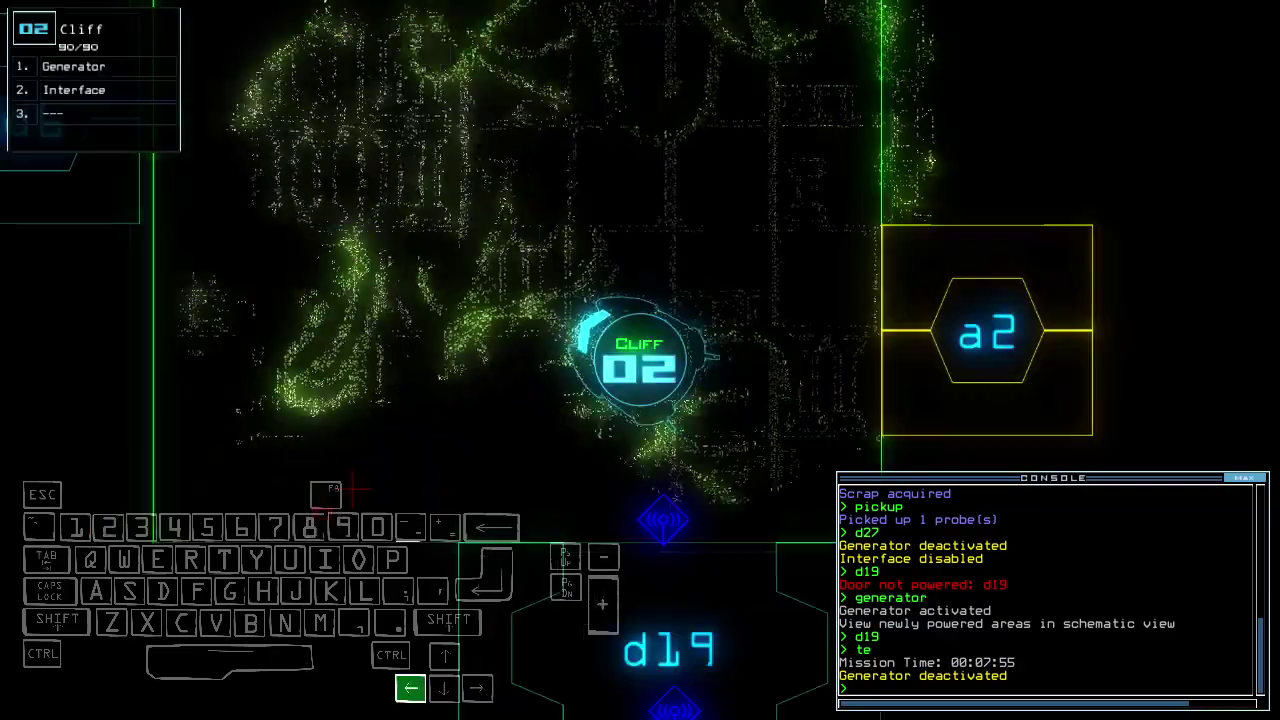
pyautogui.press('Up')
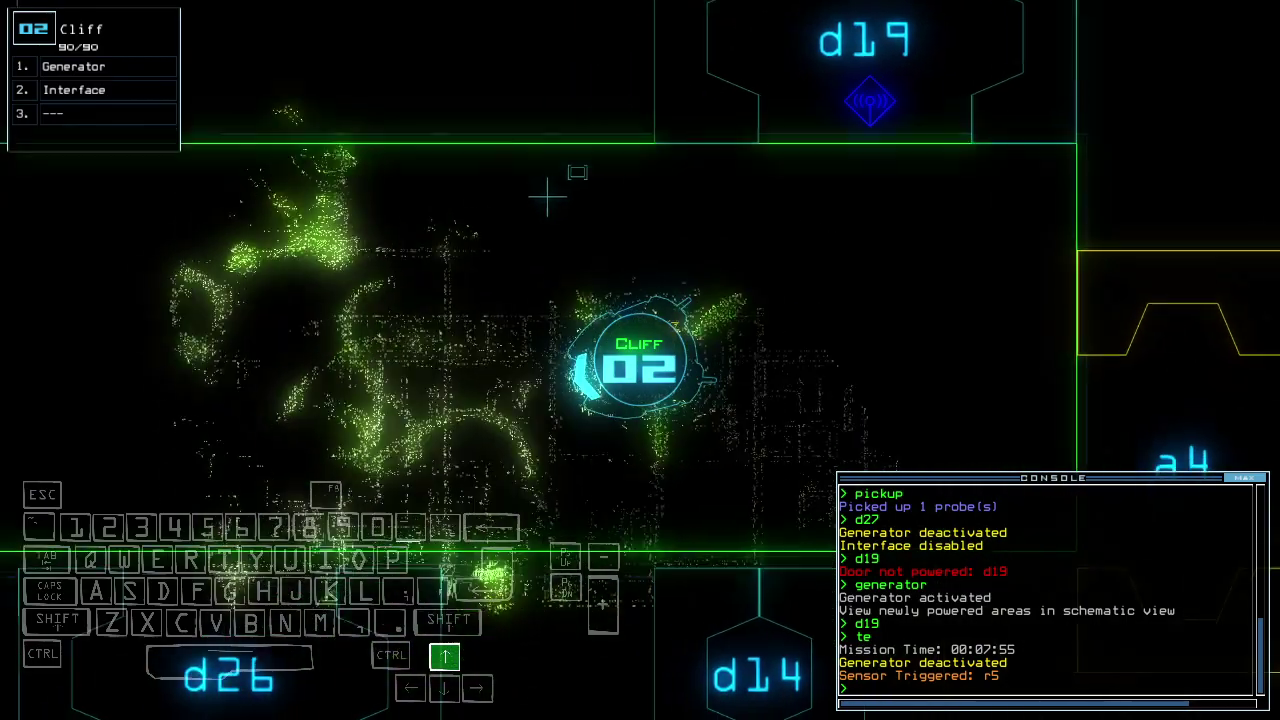
pyautogui.press('space')
pyautogui.press('space')
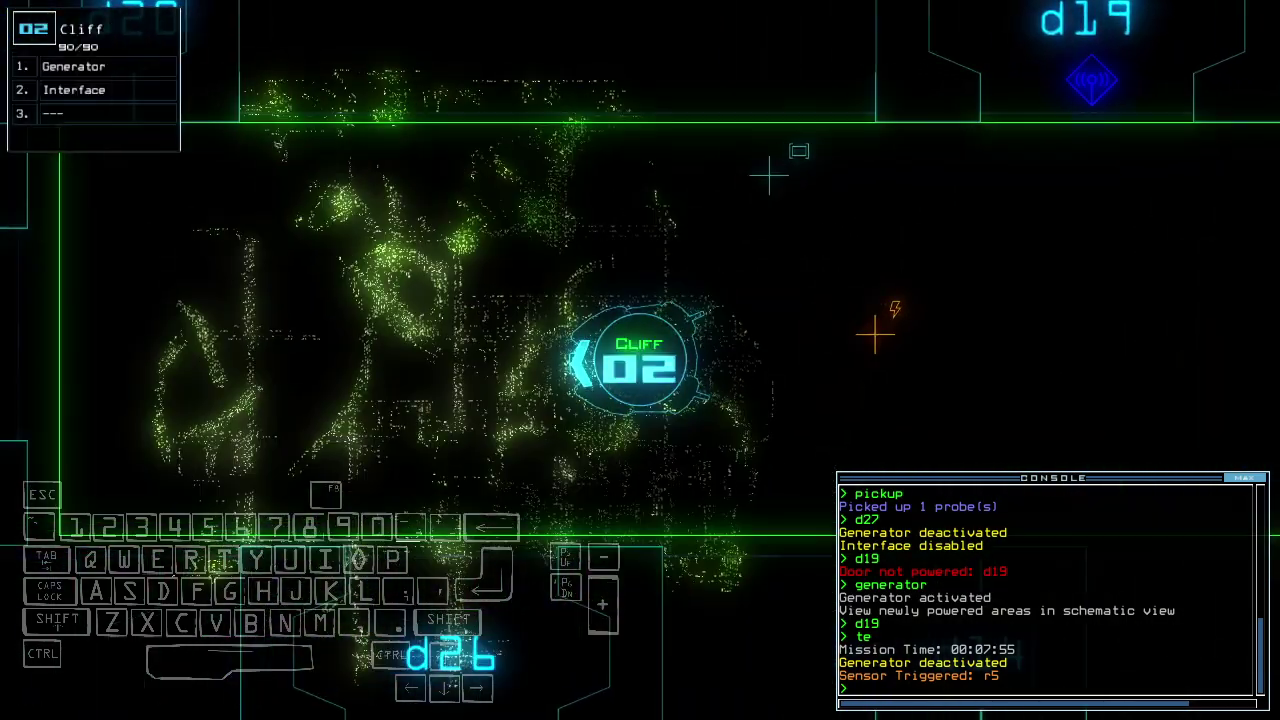
# - Drive Sarah's drone forward past d26, then drive Cliff's drone onward
pyautogui.press('3')
pyautogui.press('Up')
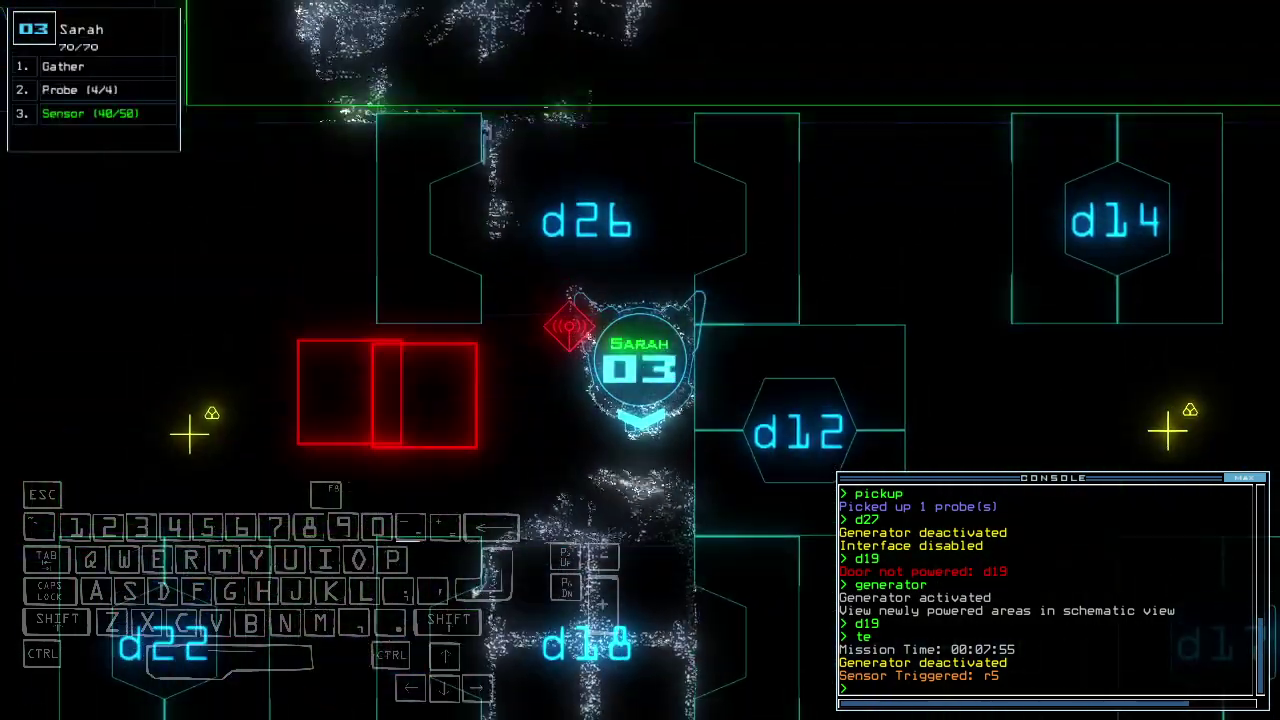
pyautogui.press('2')
pyautogui.press('Up')
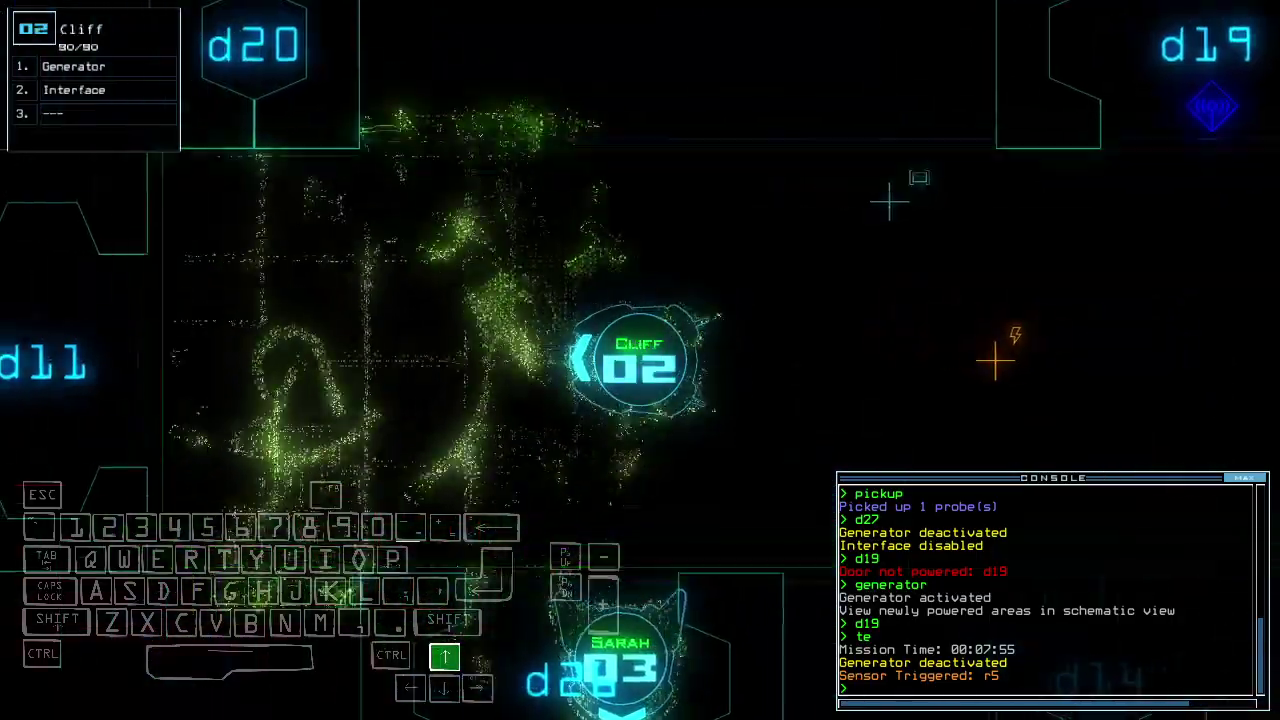
pyautogui.write('swap ga')
# - Move the Gather upgrade to drone 2 while Cliff drives past door d11
pyautogui.press('Return')
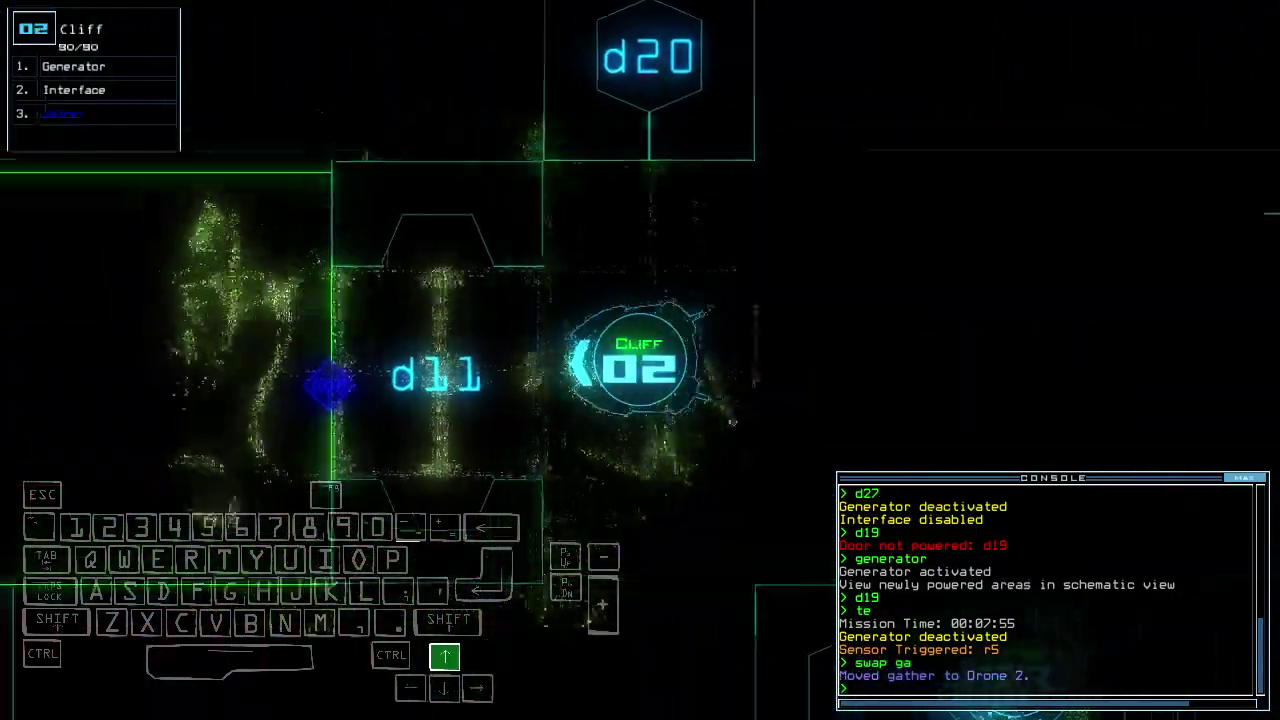
pyautogui.press('Up')
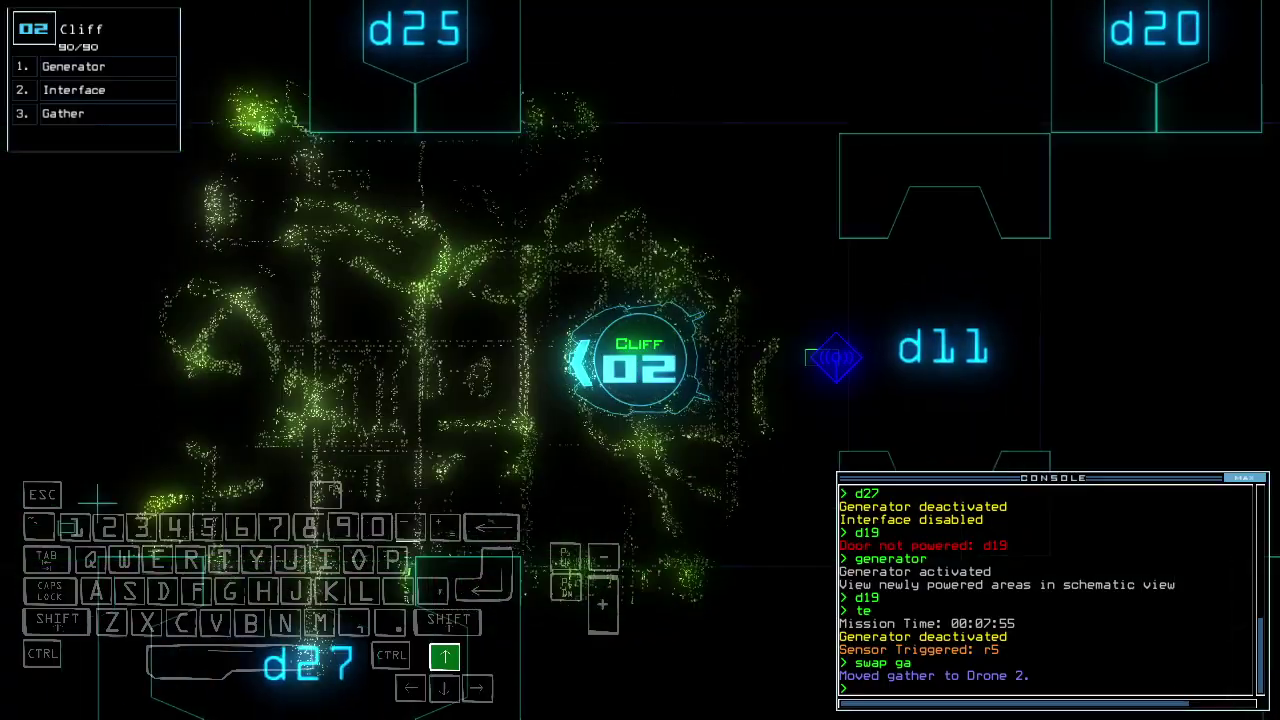
pyautogui.press('3')
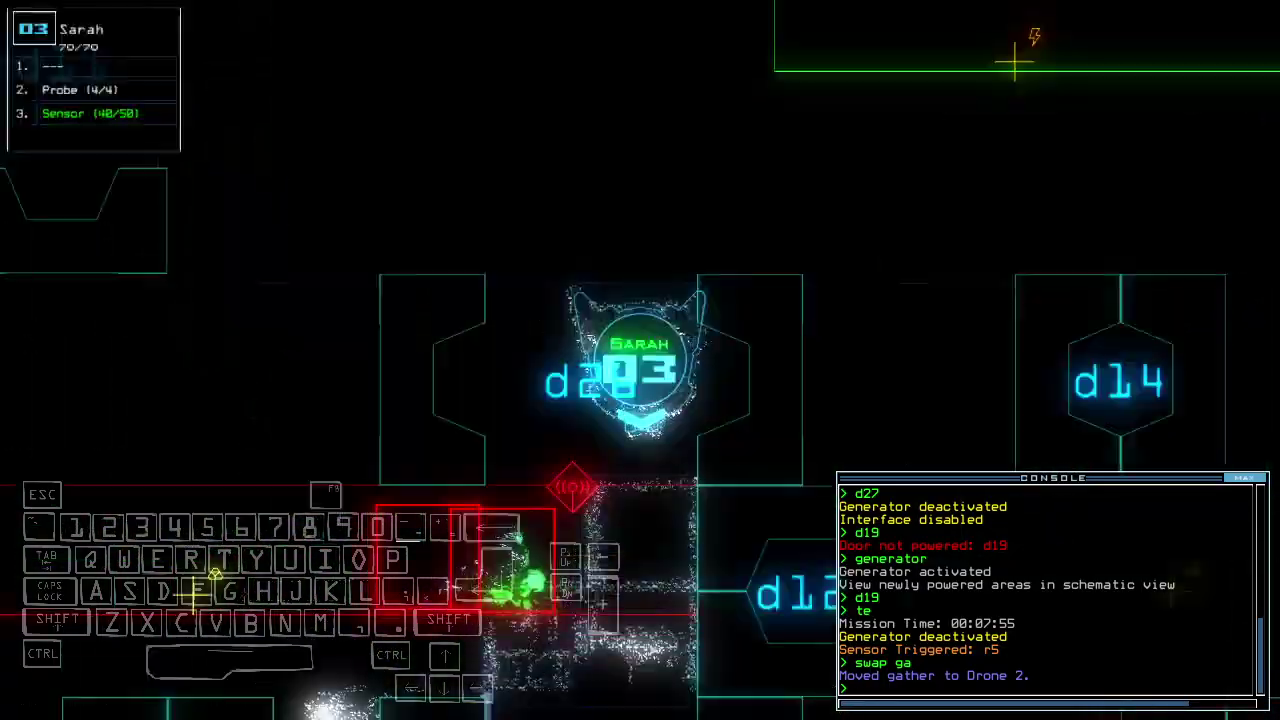
pyautogui.press('Tab')
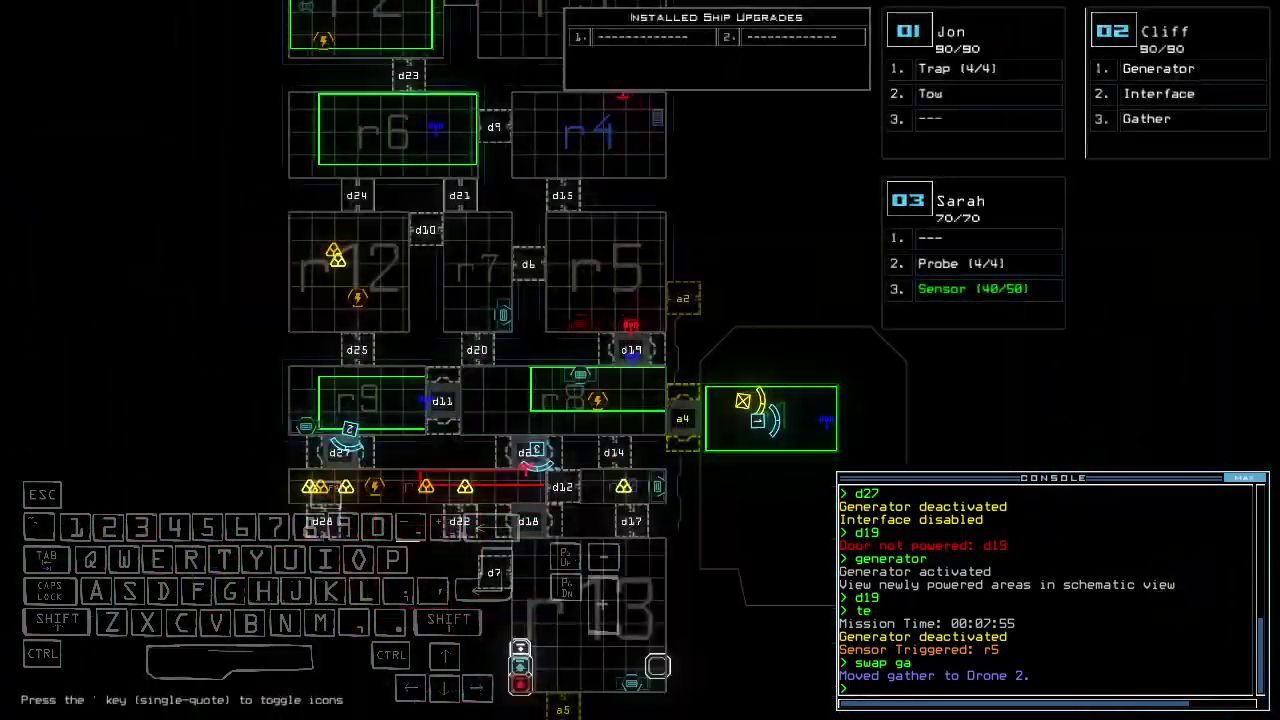
pyautogui.press('1')
pyautogui.press('Up')
pyautogui.write('swap tra')
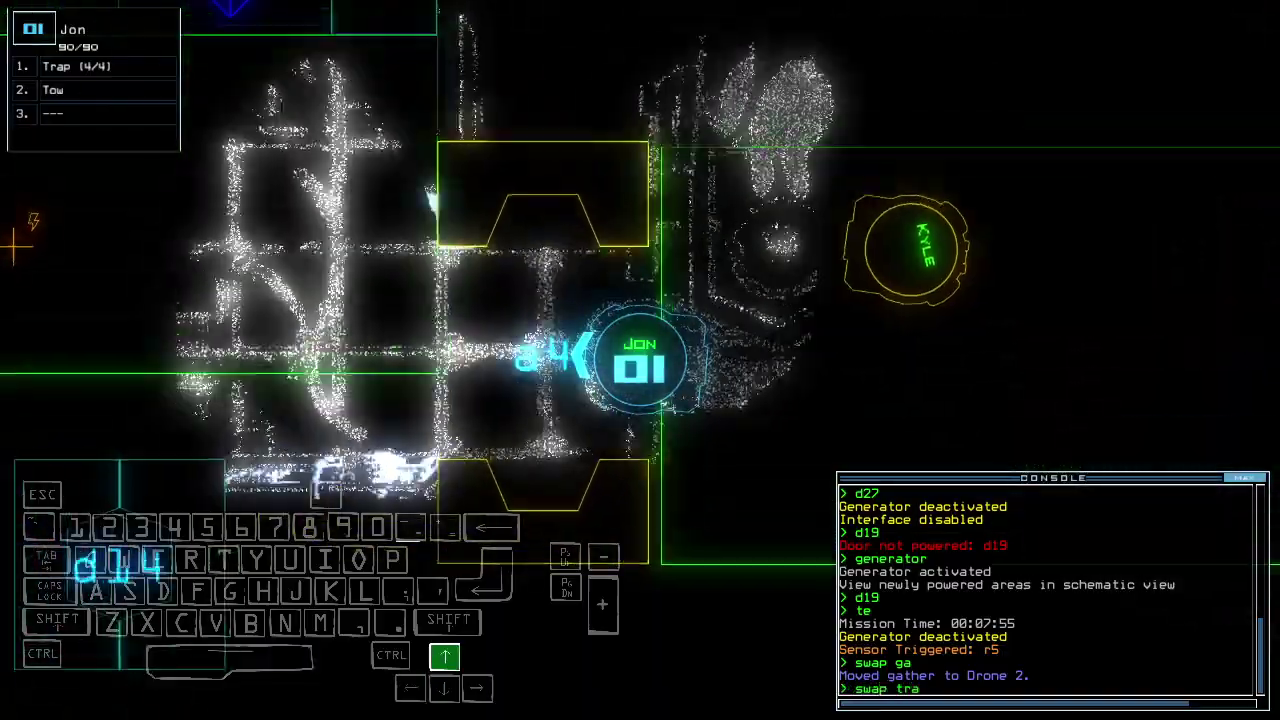
pyautogui.write('p')
# - Move the trap to drone 3 and drop it near door d26, leaving three traps
pyautogui.press('Return')
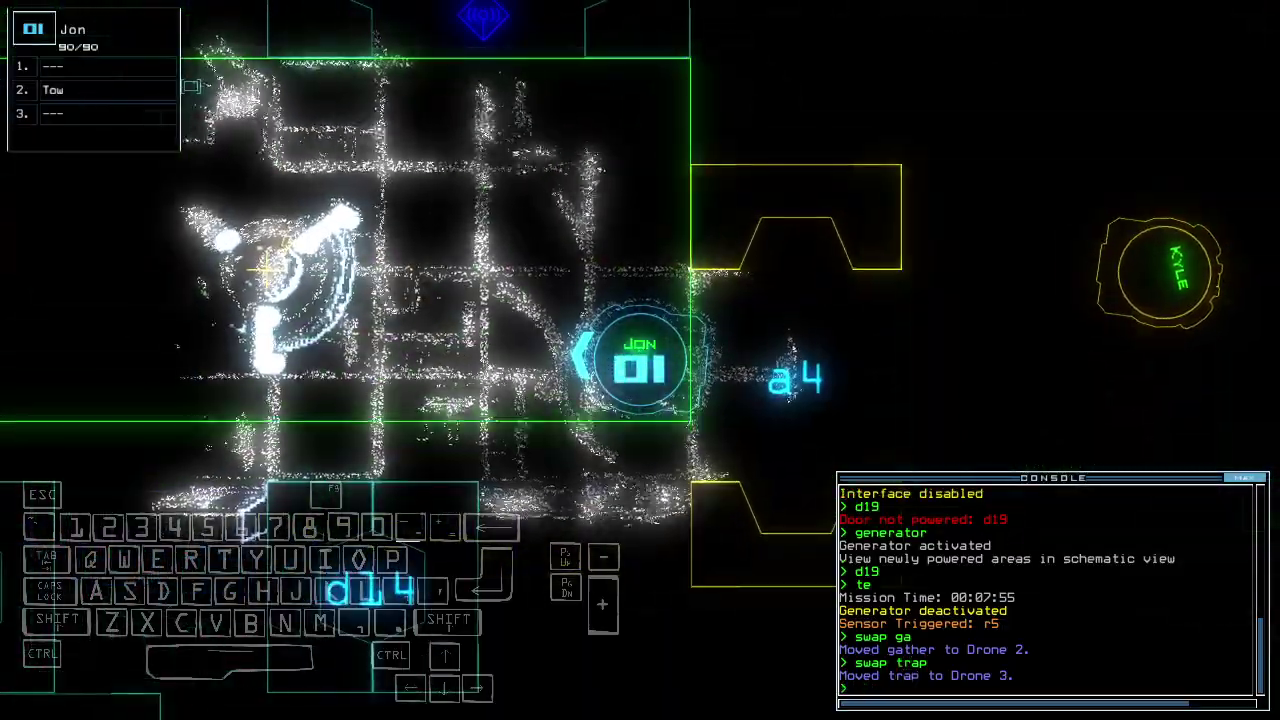
pyautogui.press('Right')
pyautogui.write('3trap')
pyautogui.press('Return')
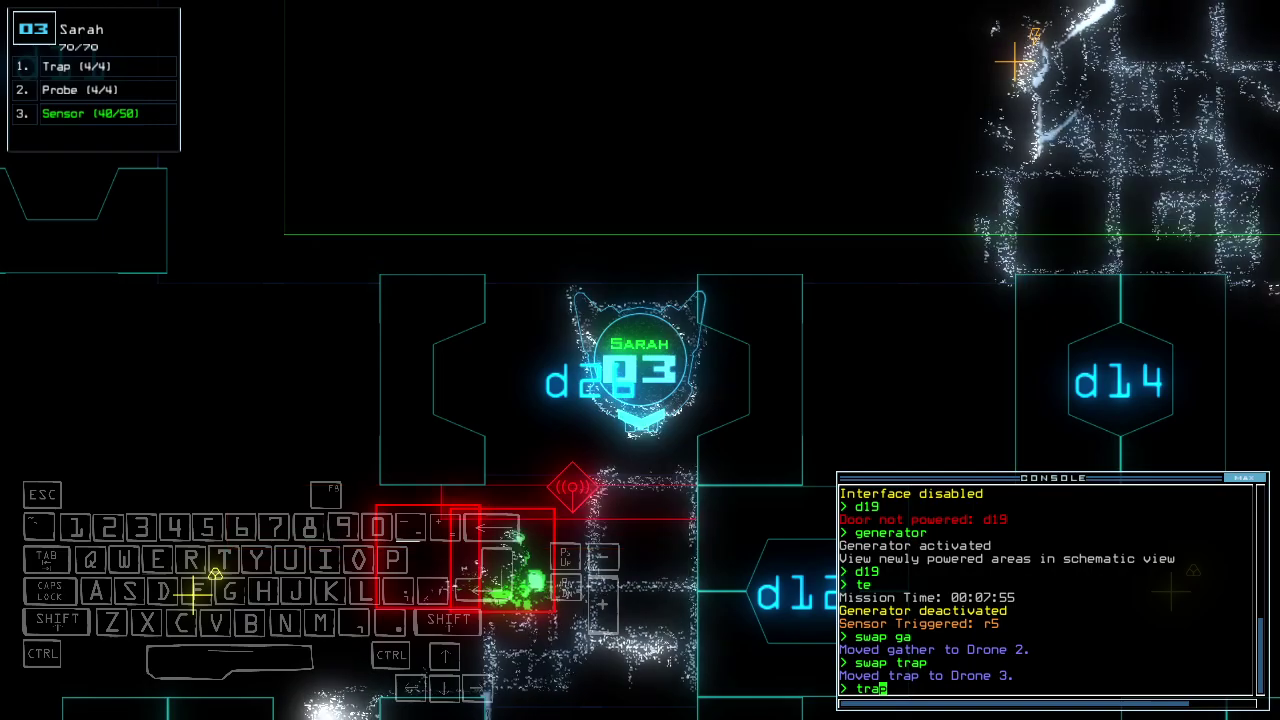
pyautogui.press('Down')
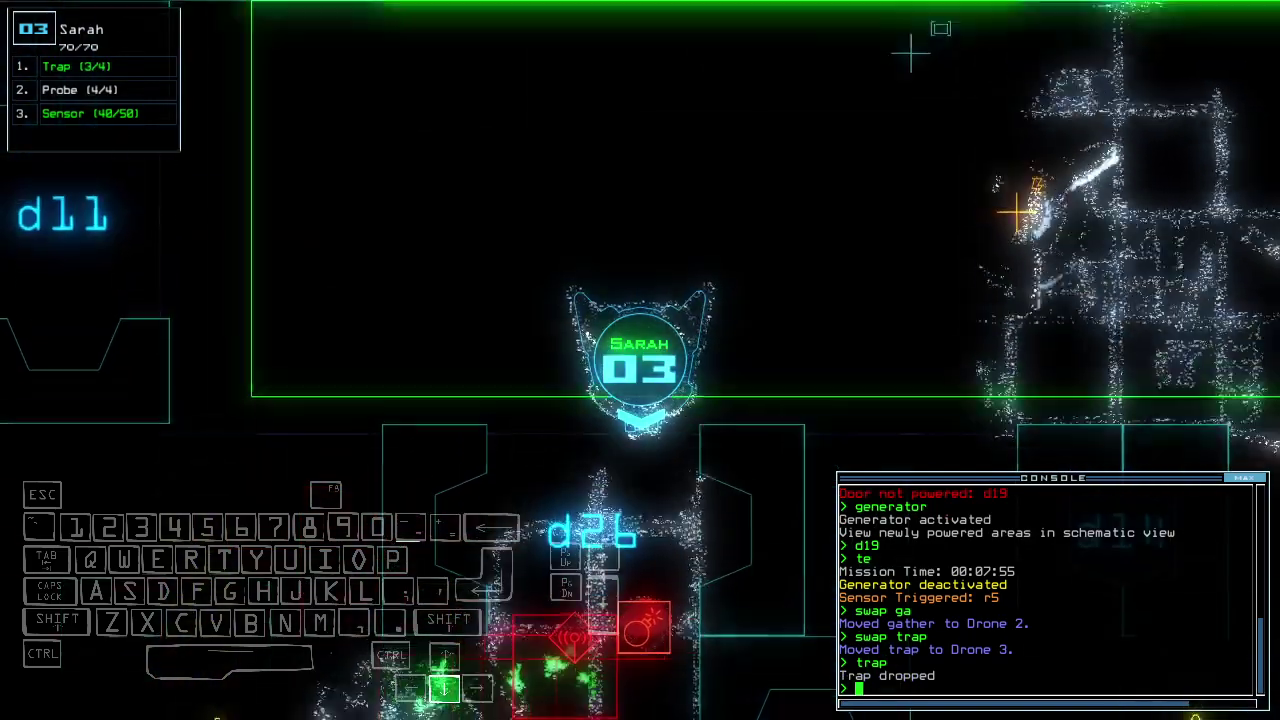
pyautogui.write('kk')
pyautogui.press('Tab')
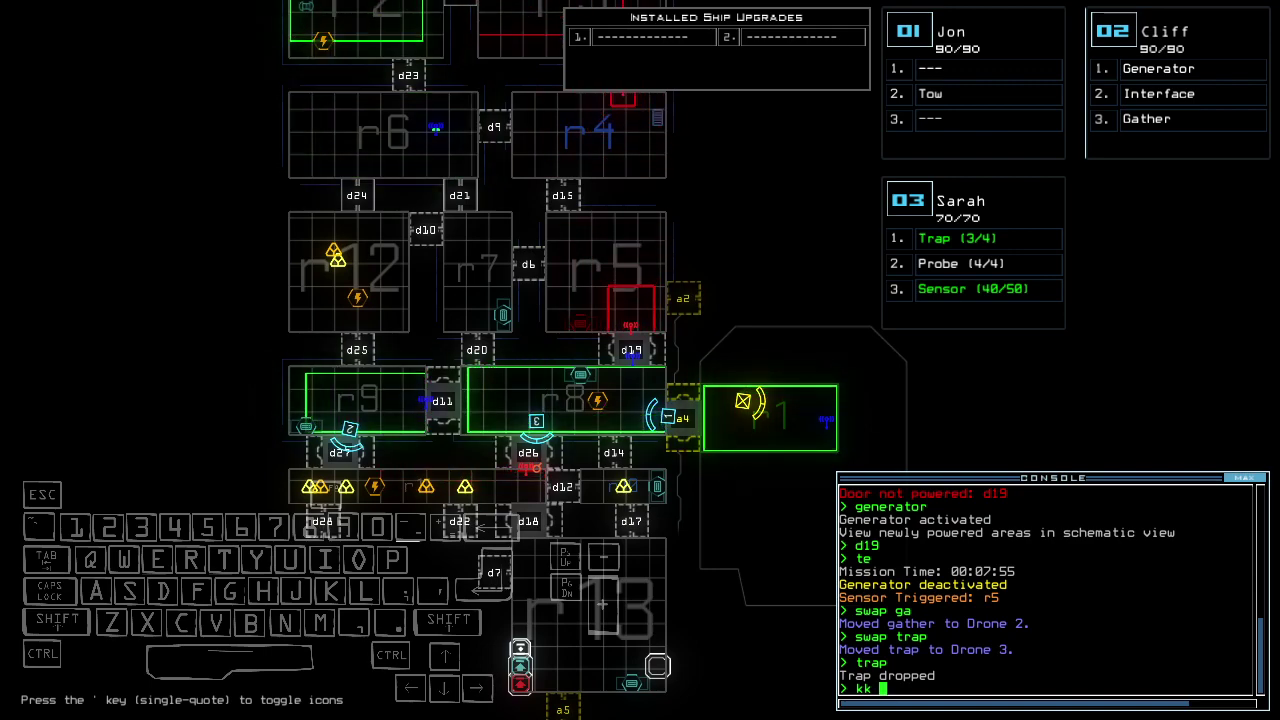
# - Detonate all traps with kk, send drone 2 to Sarah's room, and run its generator
pyautogui.press('Down')
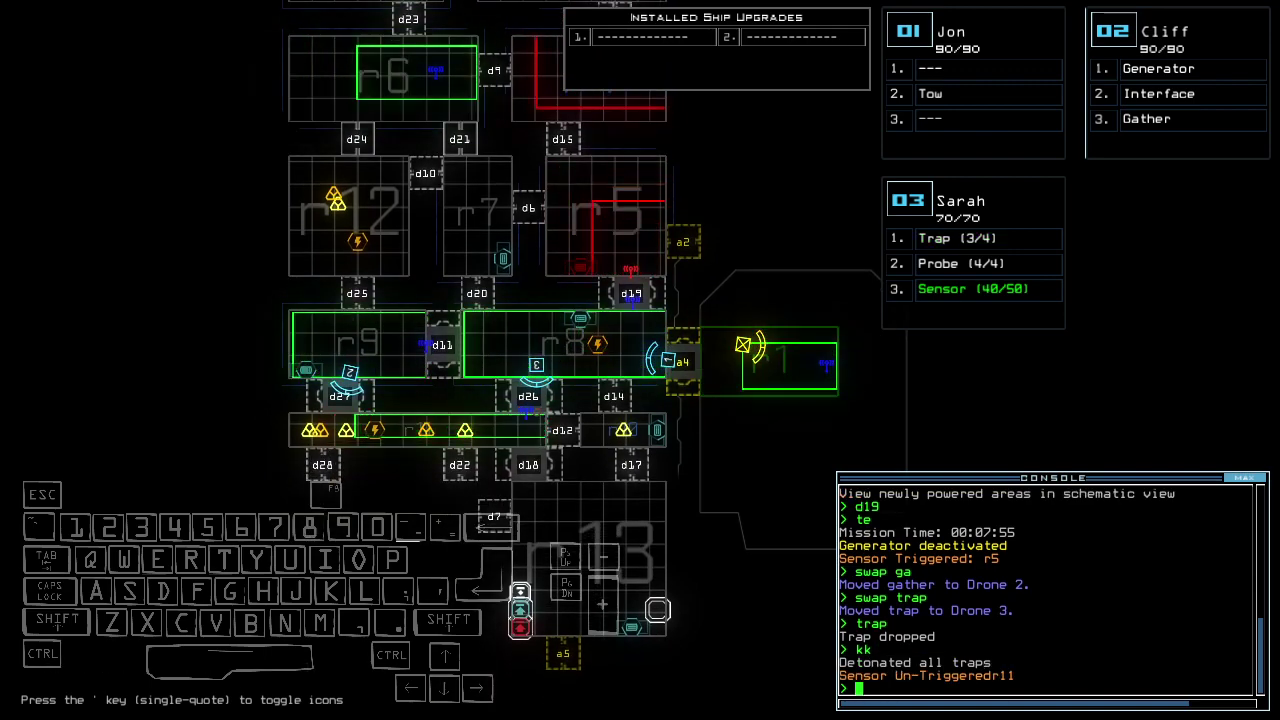
pyautogui.press('Tab')
pyautogui.write('navigate 2')
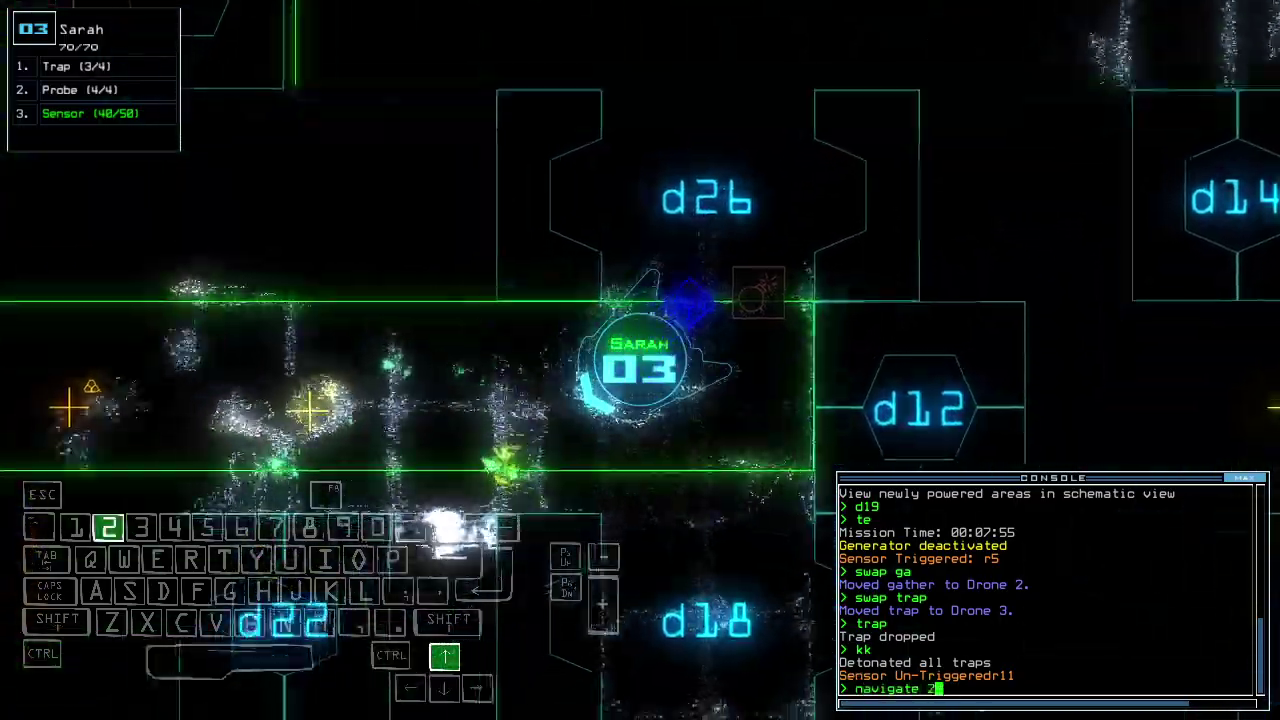
pyautogui.press('Return')
pyautogui.write('g')
pyautogui.press('Return')
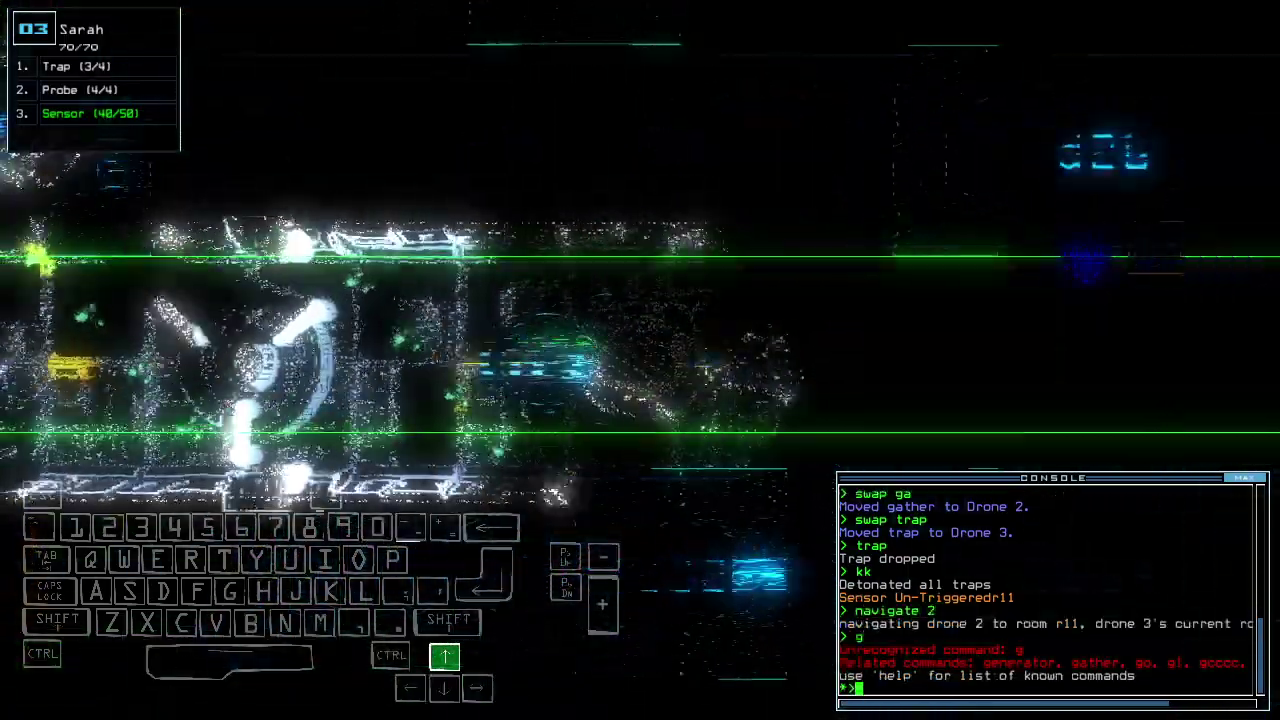
pyautogui.write('generator 2')
pyautogui.press('Return')
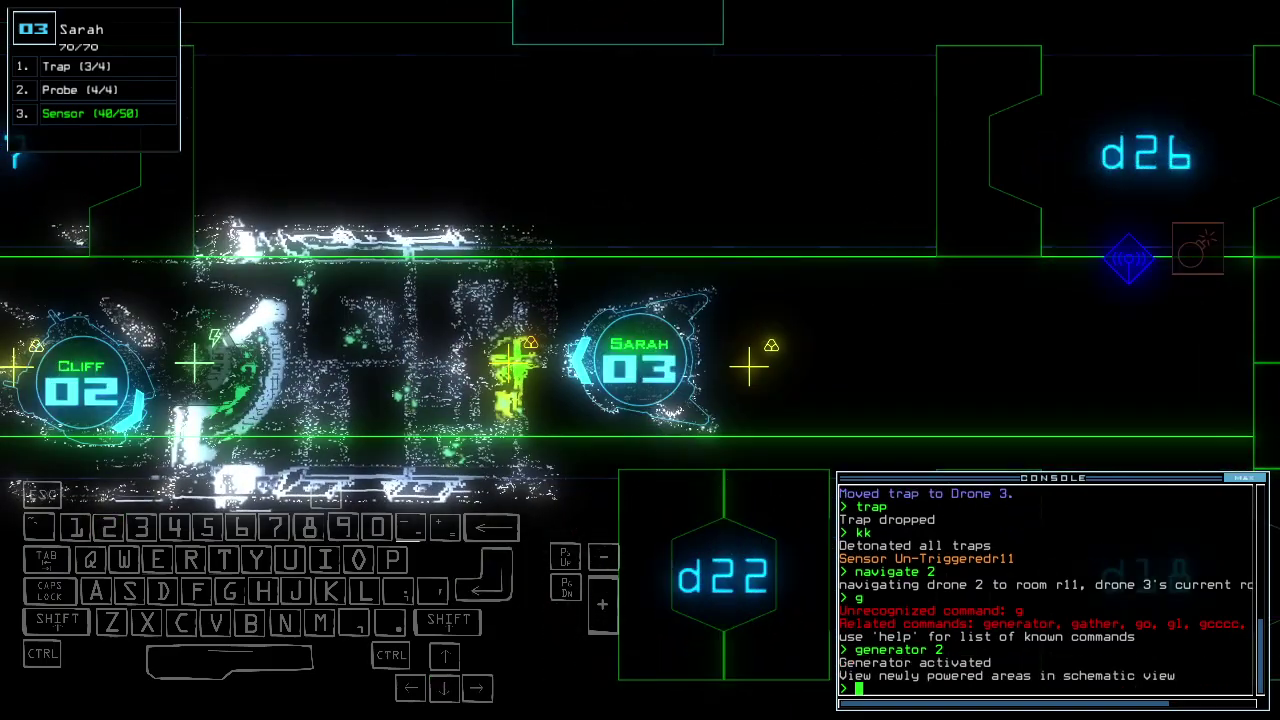
pyautogui.press('BackSpace')
pyautogui.write('swap trap g')
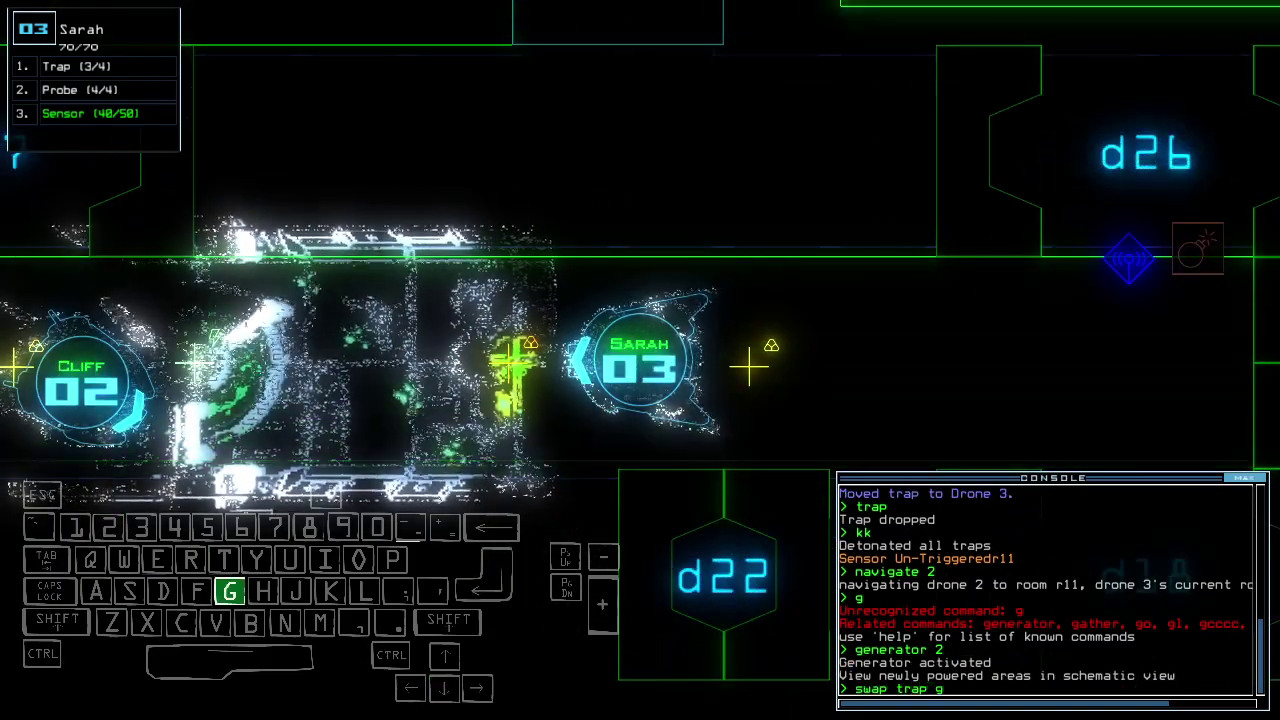
pyautogui.write('e')
# - Swap drone 2's trap for the generator and collect several scraps with Sarah's drone
pyautogui.press('Return')
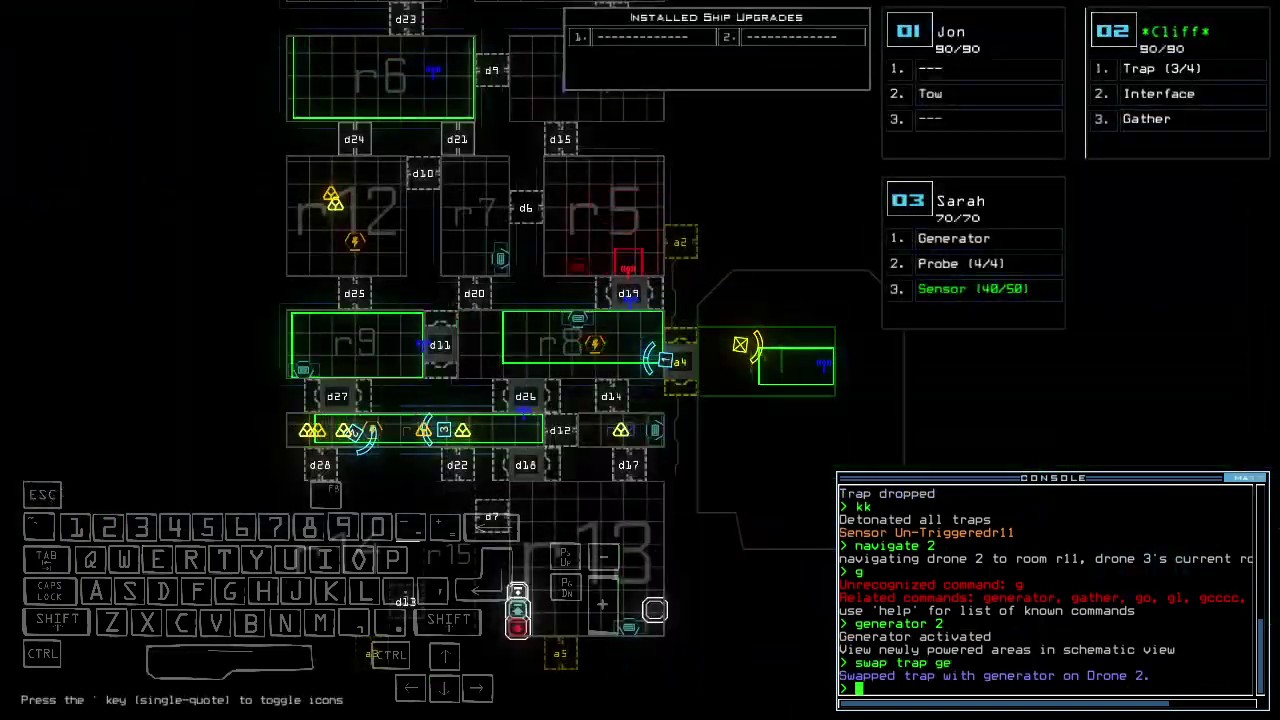
pyautogui.press('3')
pyautogui.write('swap ge ga')
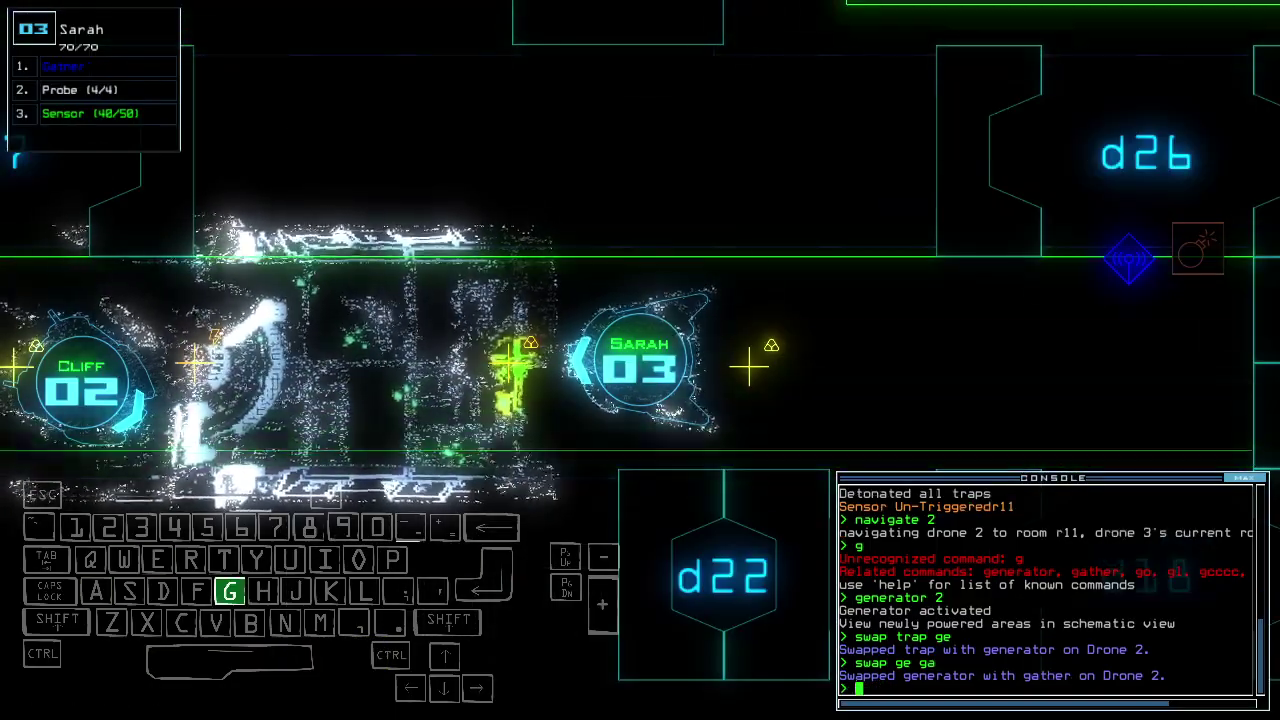
pyautogui.write('g')
pyautogui.press('Return')
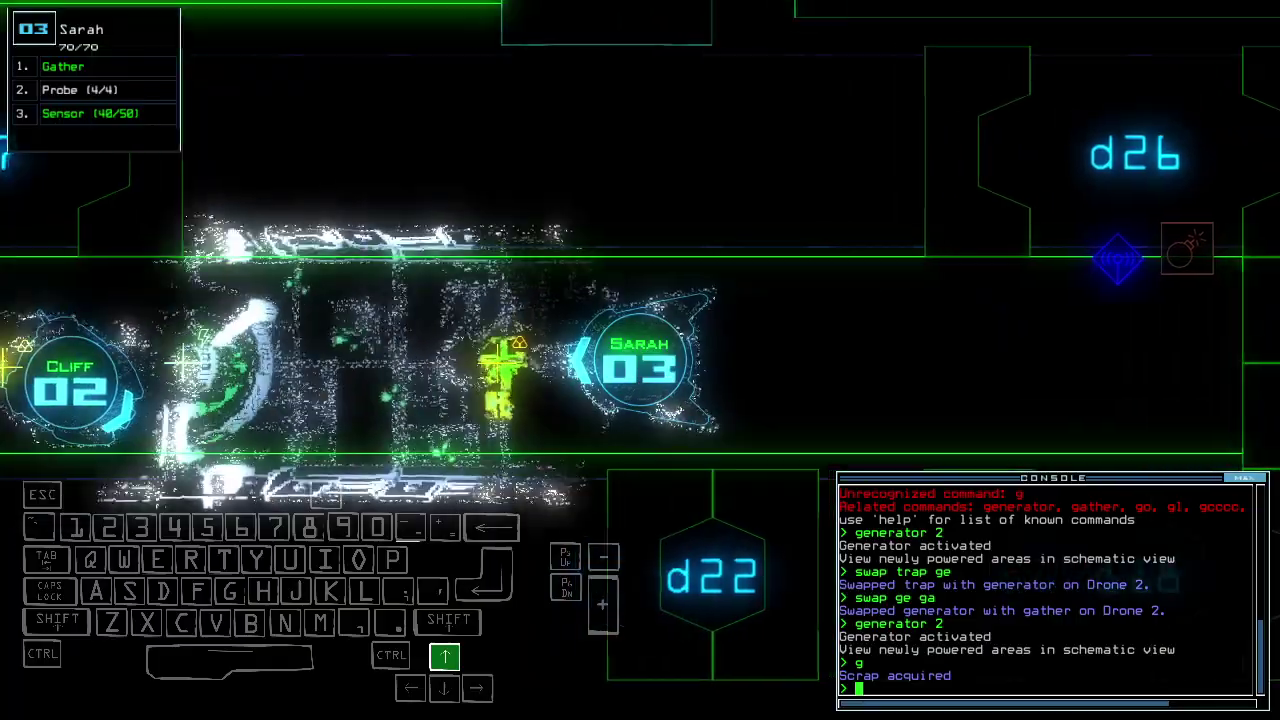
pyautogui.write('g')
pyautogui.press('Return')
pyautogui.press('2')
pyautogui.press('3')
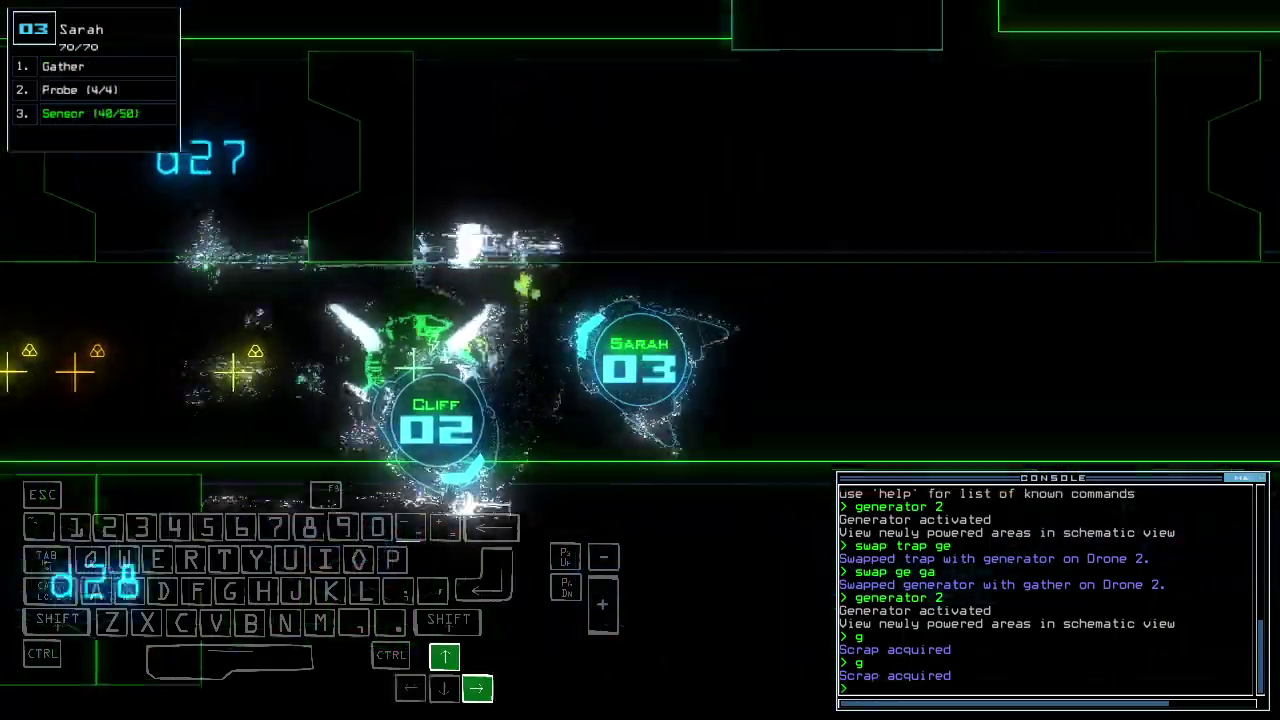
pyautogui.write('g')
pyautogui.press('Return')
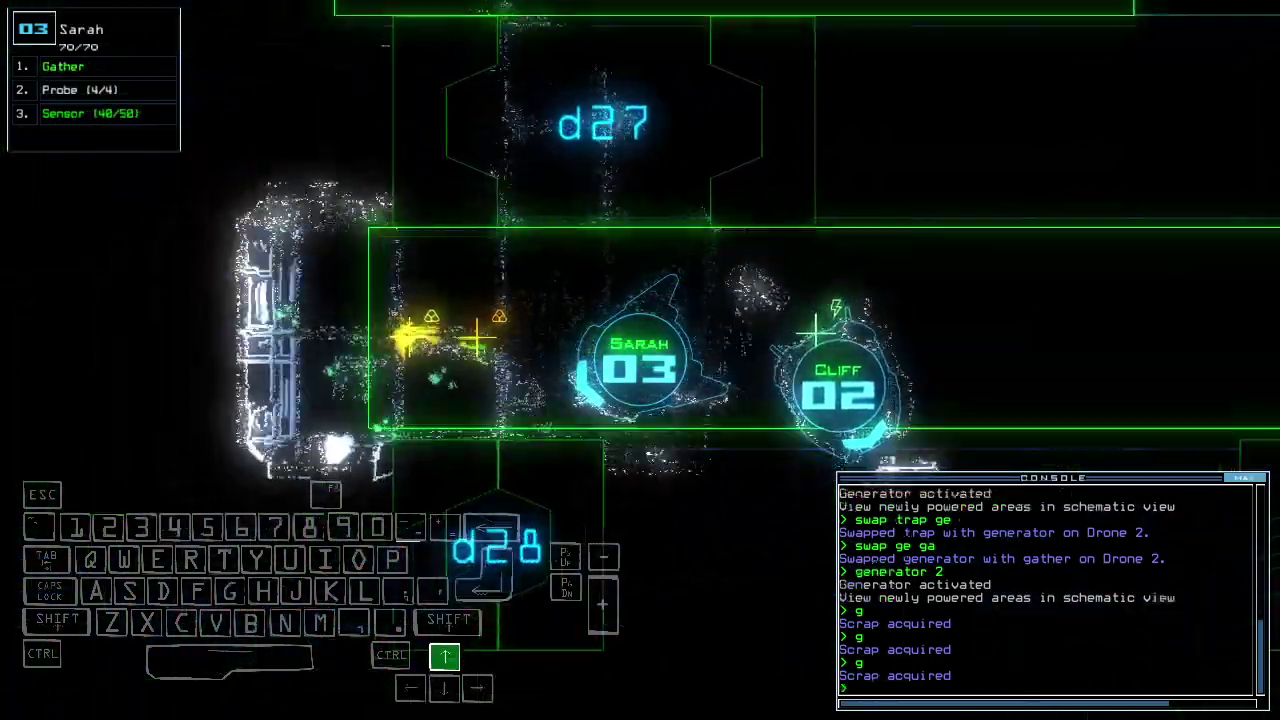
pyautogui.write('g')
pyautogui.press('Return')
# - Close the surrounding doors, open d12, drop a sensor, and gather the room's scrap
pyautogui.press('Tab')
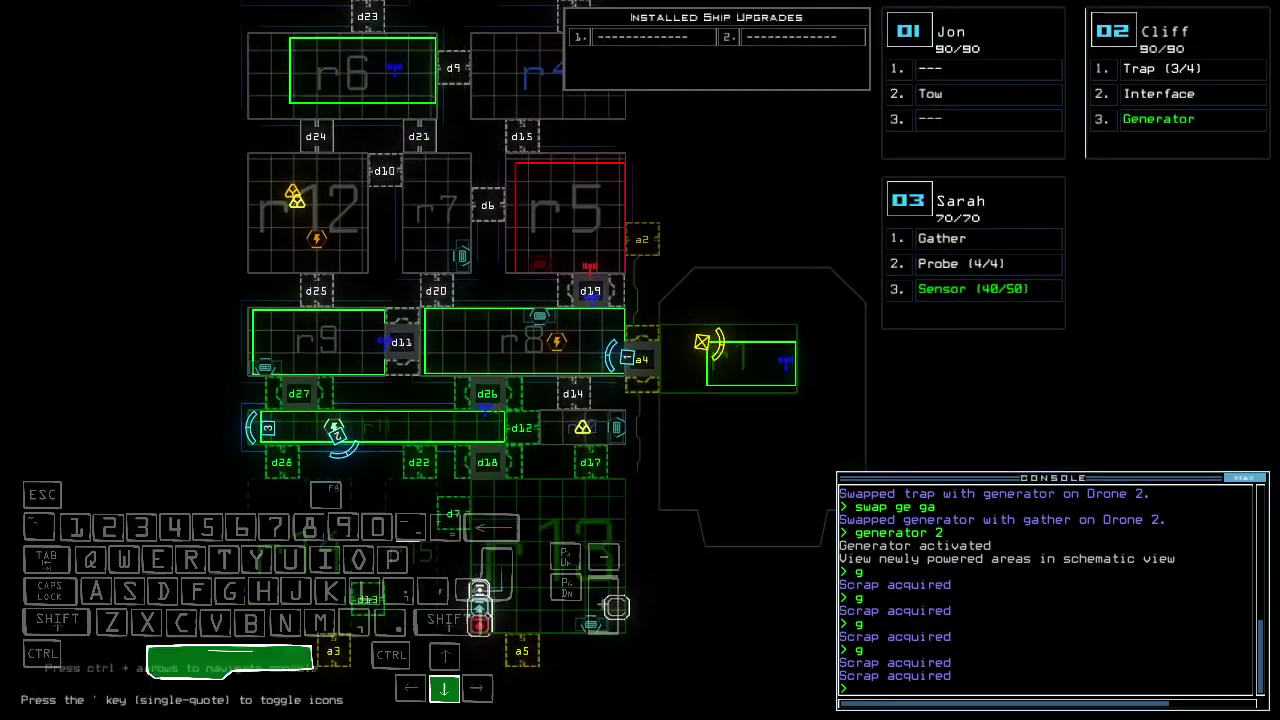
pyautogui.press('Tab')
pyautogui.press('Up')
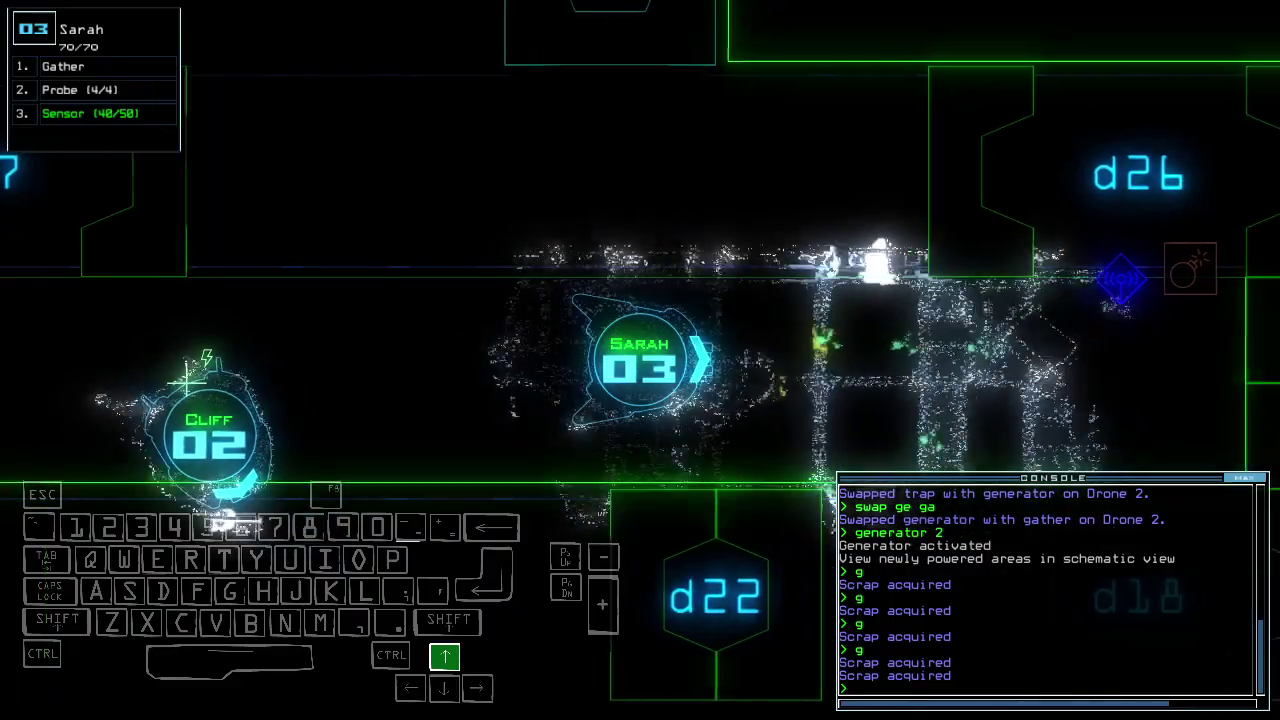
pyautogui.write('cccc')
pyautogui.press('Return')
pyautogui.write('d12')
pyautogui.press('Return')
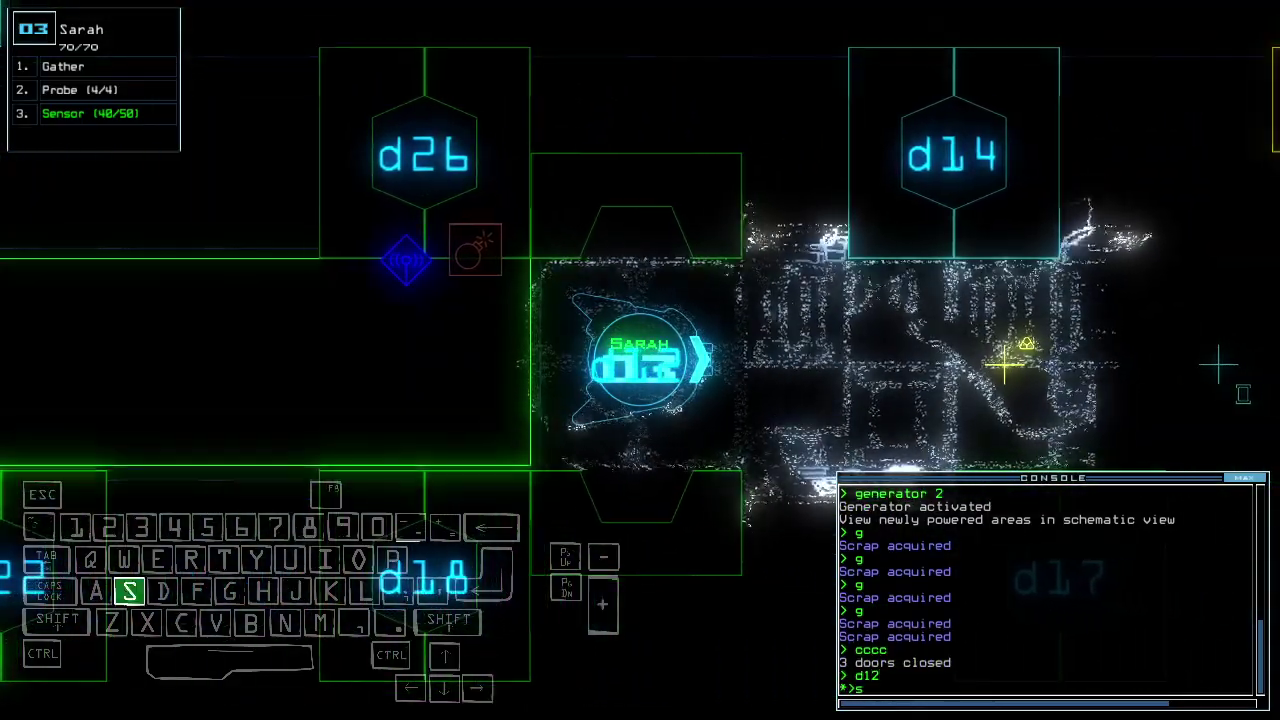
pyautogui.write('s')
pyautogui.press('Return')
pyautogui.press('Tab')
pyautogui.write('g')
pyautogui.press('Return')
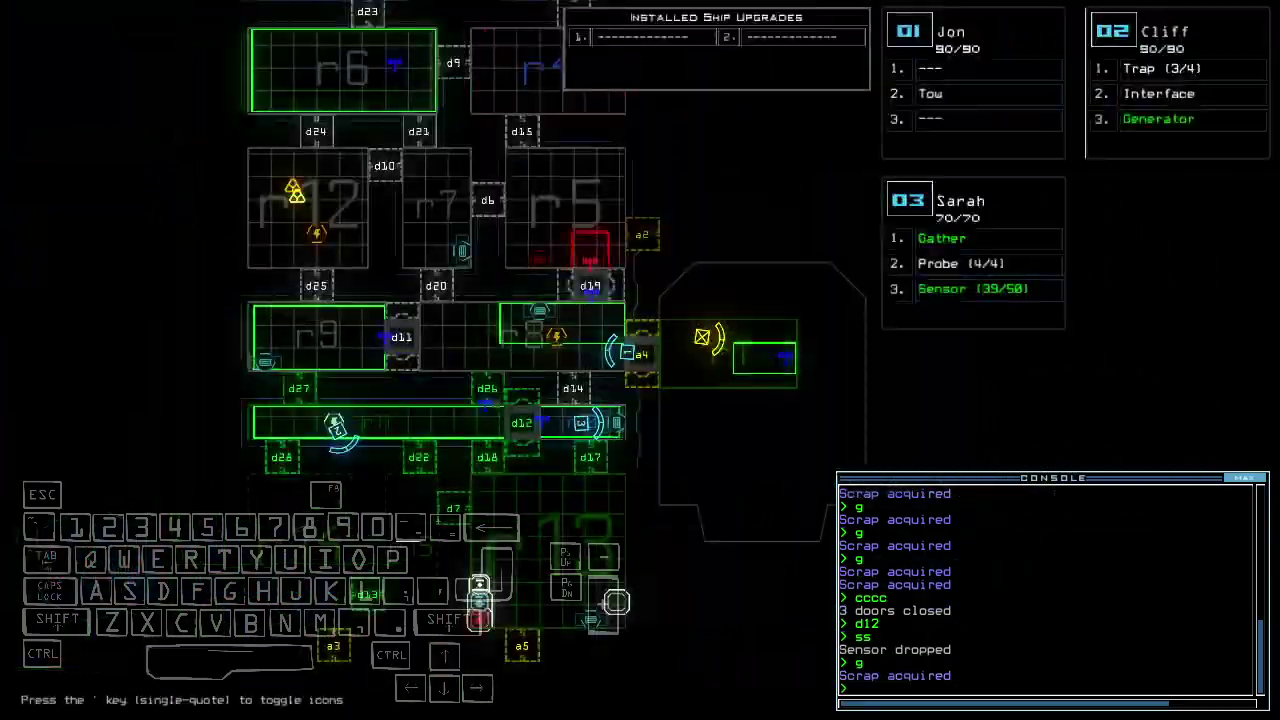
pyautogui.write('d17')
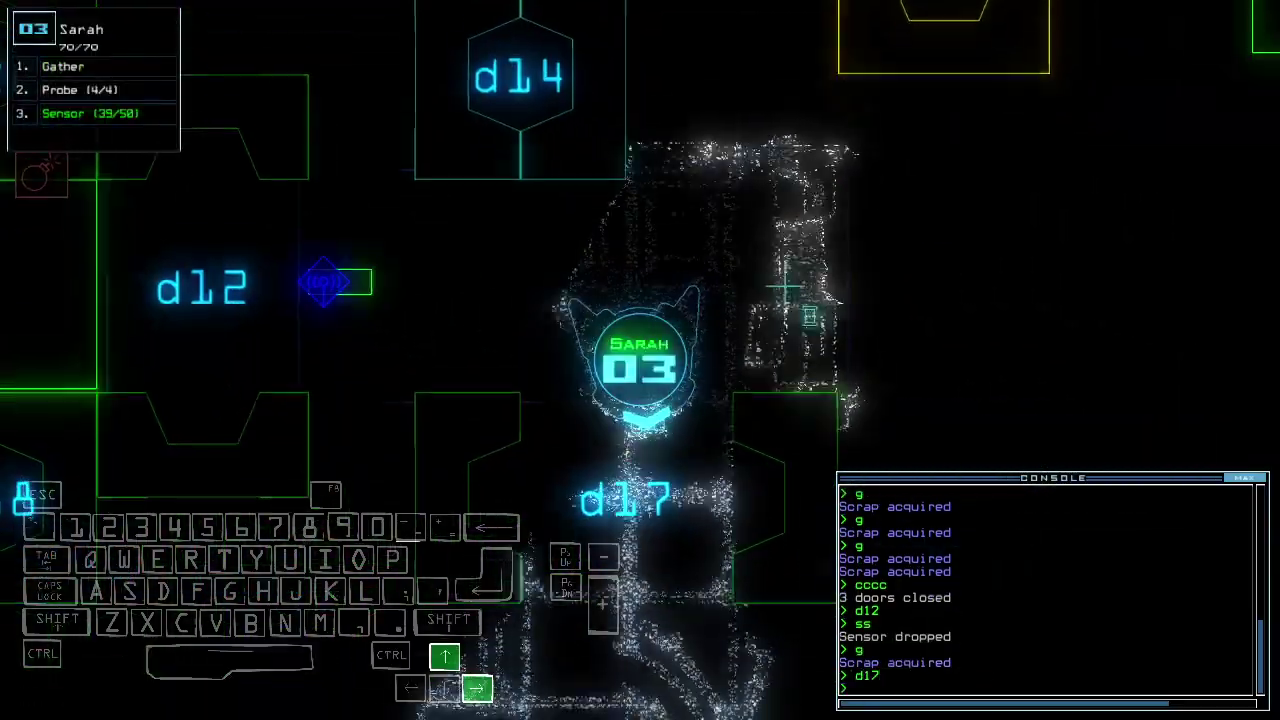
pyautogui.write(' > cccc')
# - Close the doors behind Sarah, open d7, recover the probe, and collect scrap
pyautogui.press('Return')
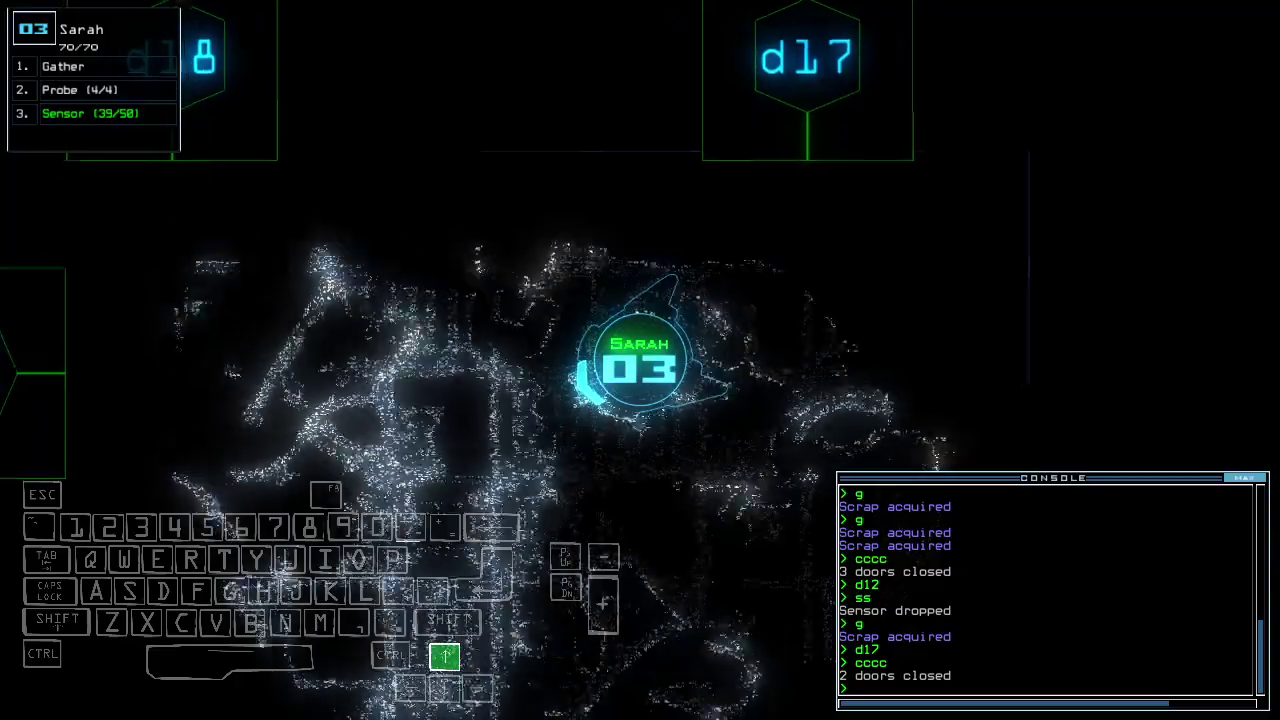
pyautogui.write('d7')
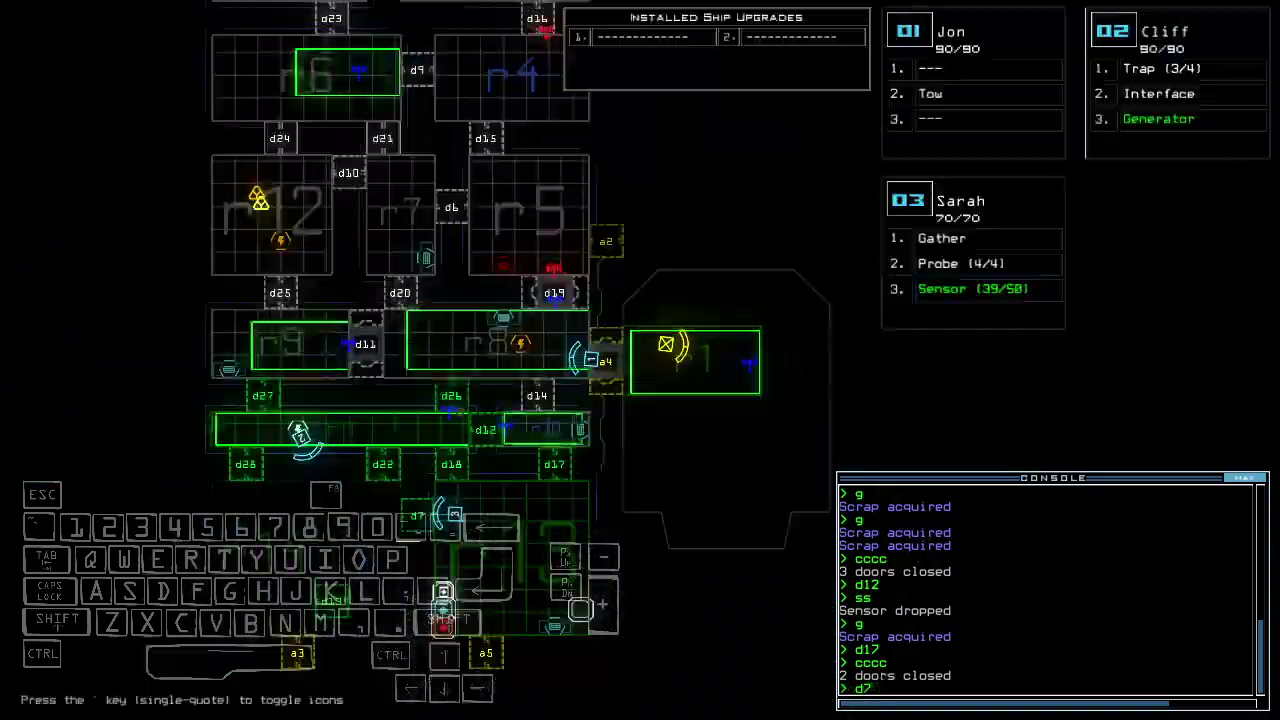
pyautogui.press('Return')
pyautogui.write('ffff')
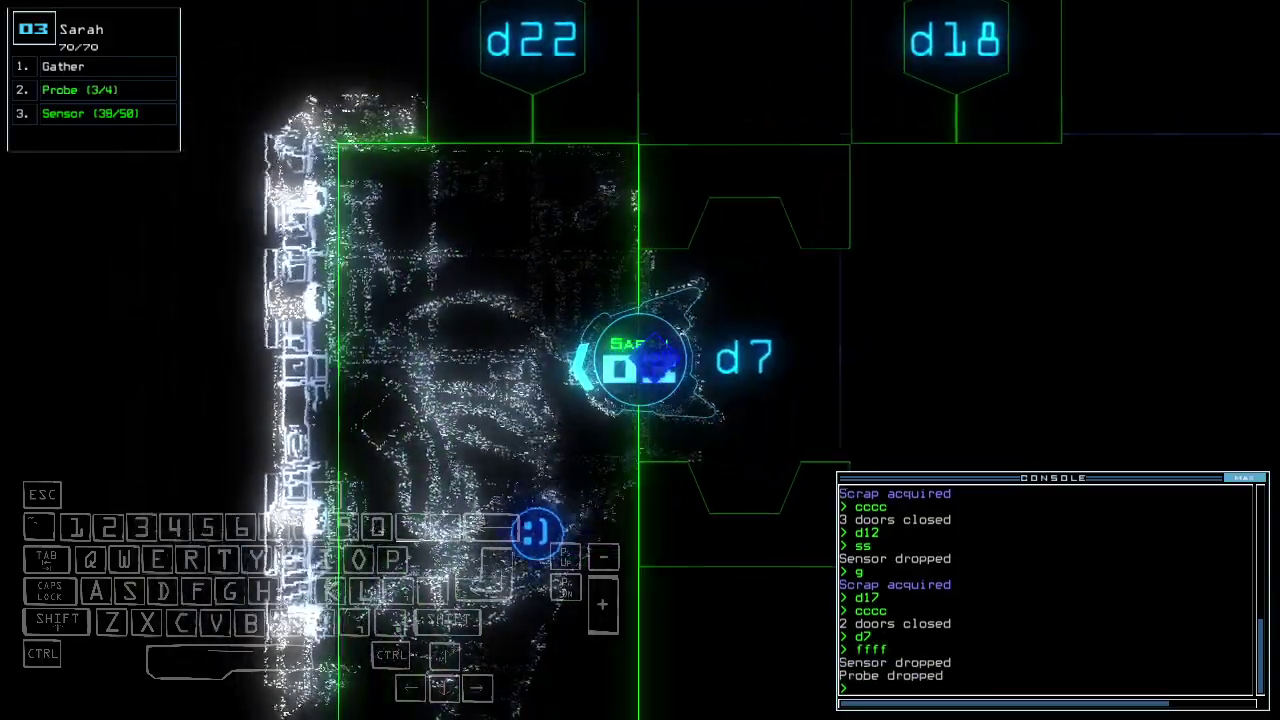
pyautogui.write('ickup')
pyautogui.press('Return')
pyautogui.write('g')
pyautogui.press('Return')
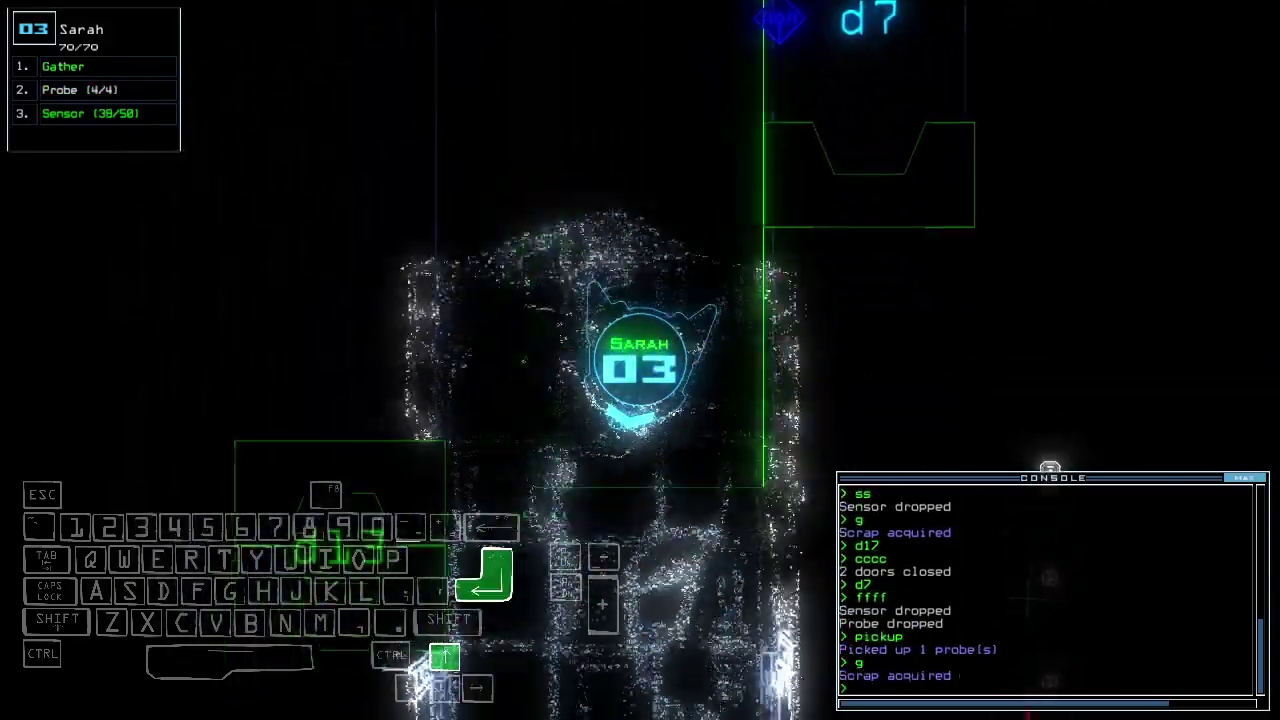
pyautogui.write('d13')
# - Open d13, drop a sensor and probe, recover the probe, and open d28
pyautogui.press('Return')
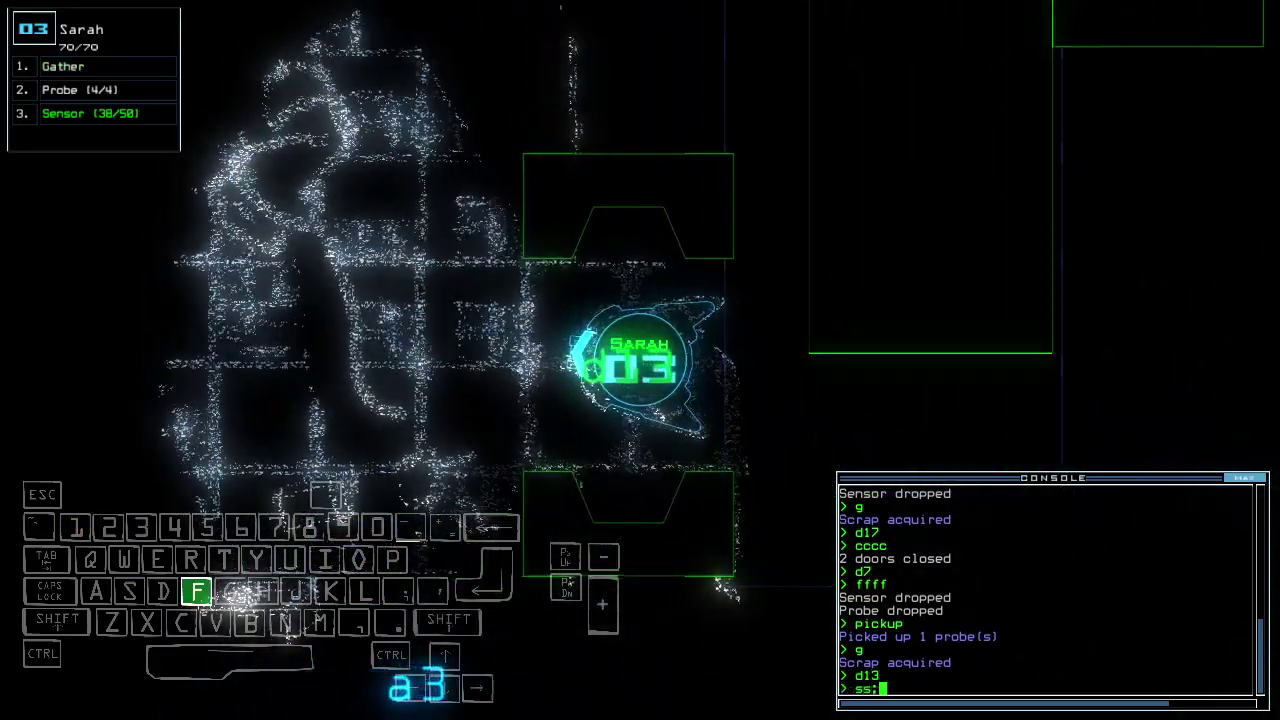
pyautogui.write('ff')
pyautogui.press('Return')
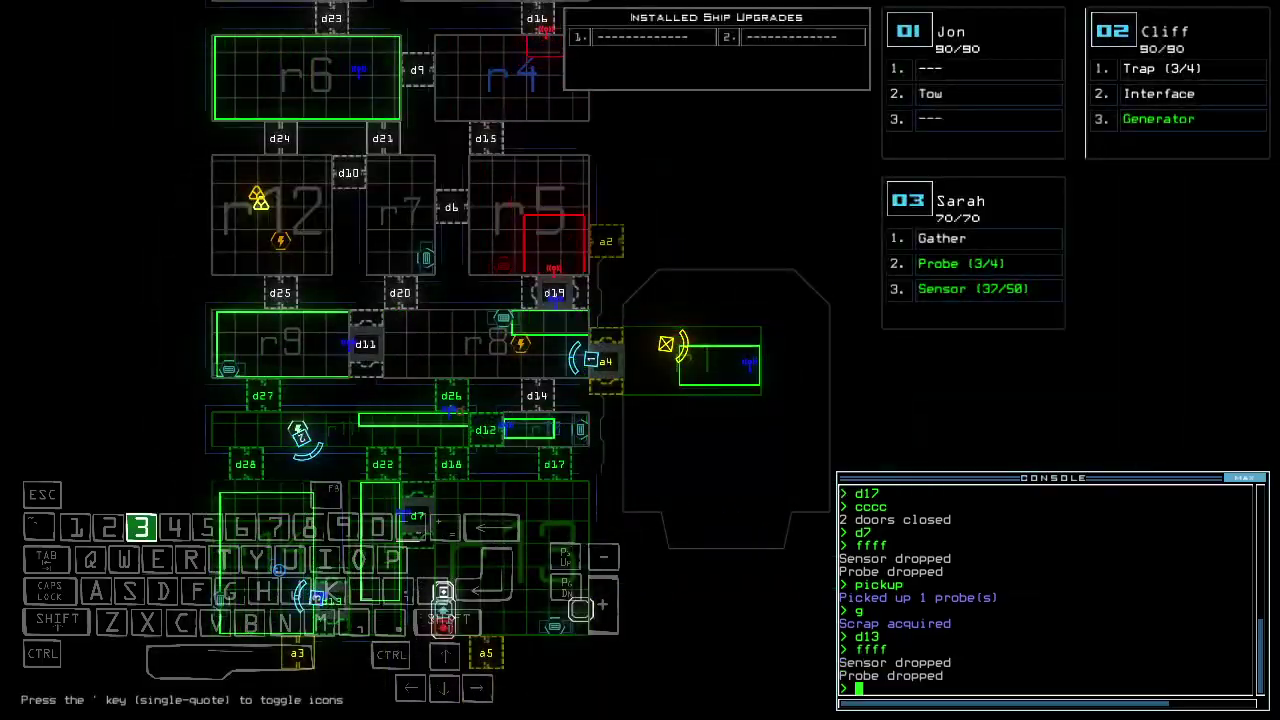
pyautogui.write('pickup')
pyautogui.press('Return')
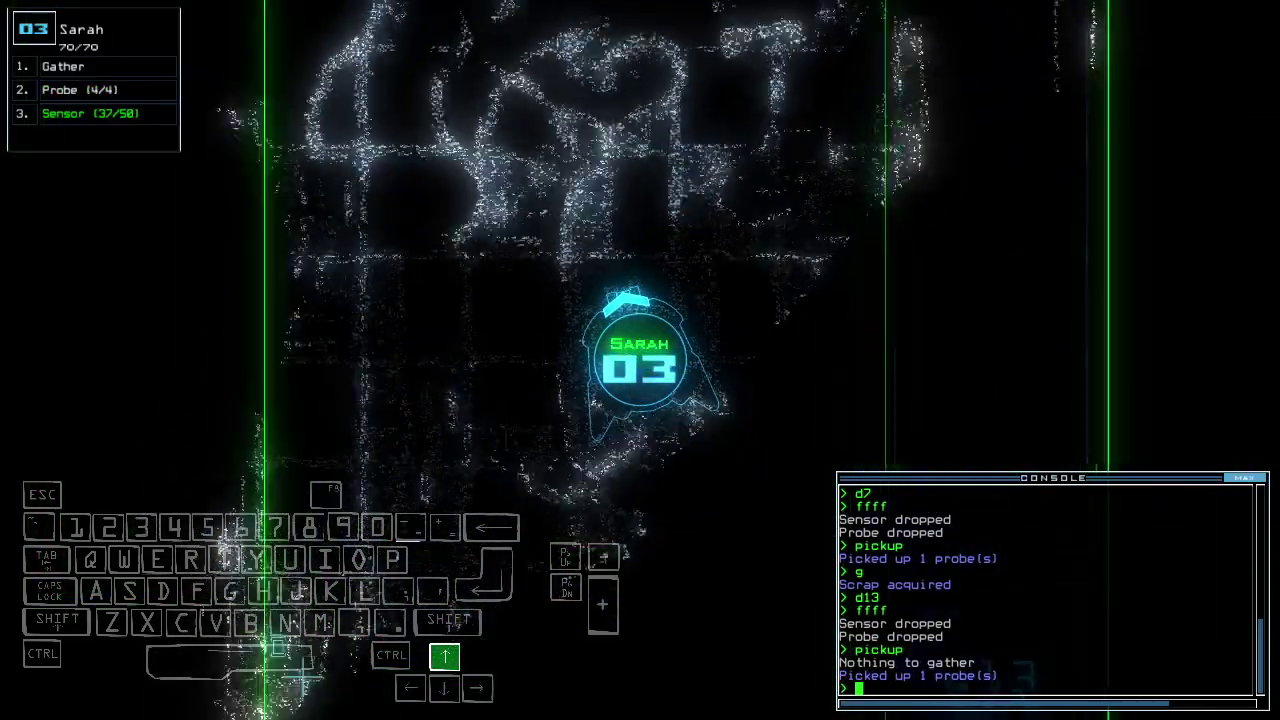
pyautogui.write('d28')
pyautogui.press('Return')
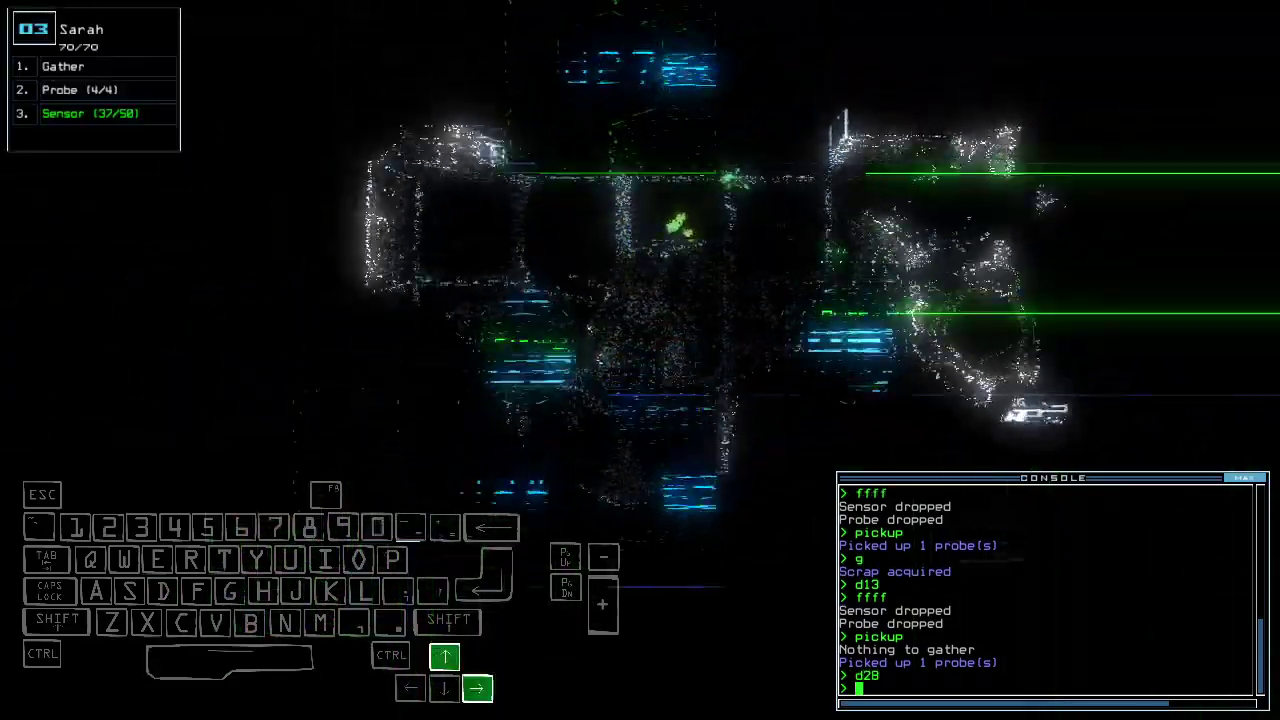
pyautogui.write('swap se trap')
# - Swap drone 2's sensor for the trap, open door d27, and steer drone 3 through
pyautogui.press('Return')
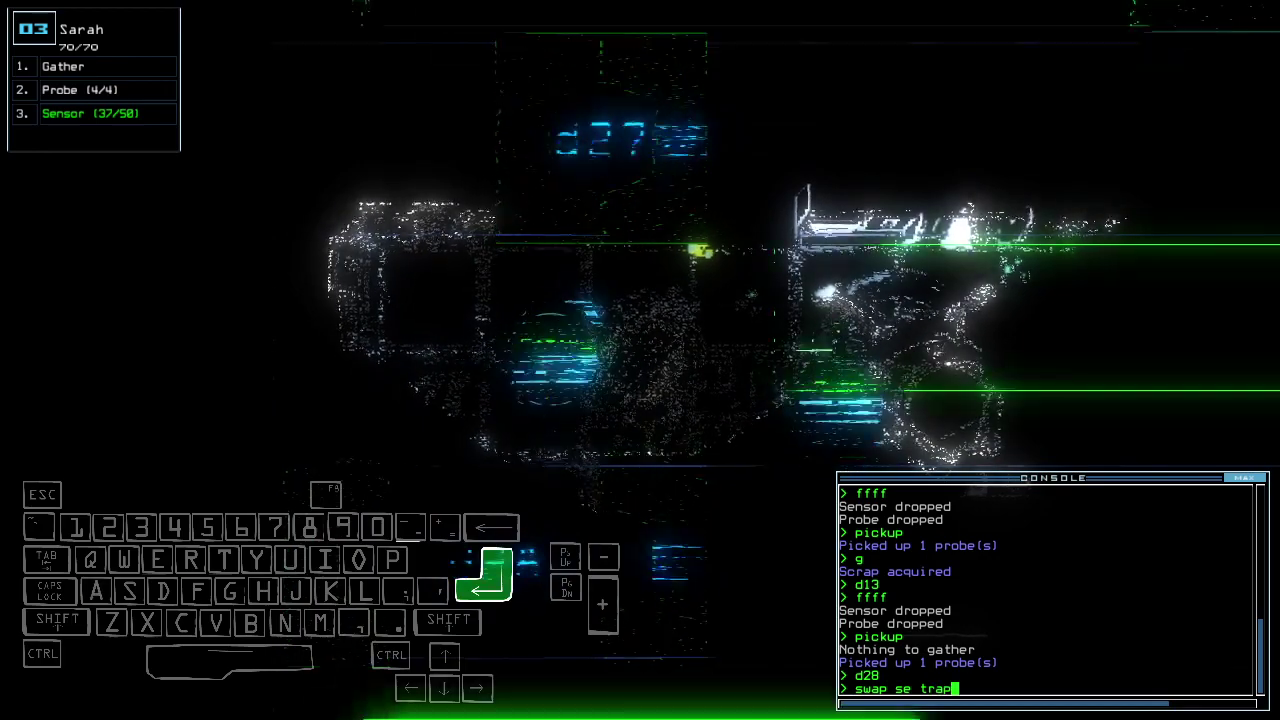
pyautogui.write('d27')
pyautogui.press('Return')
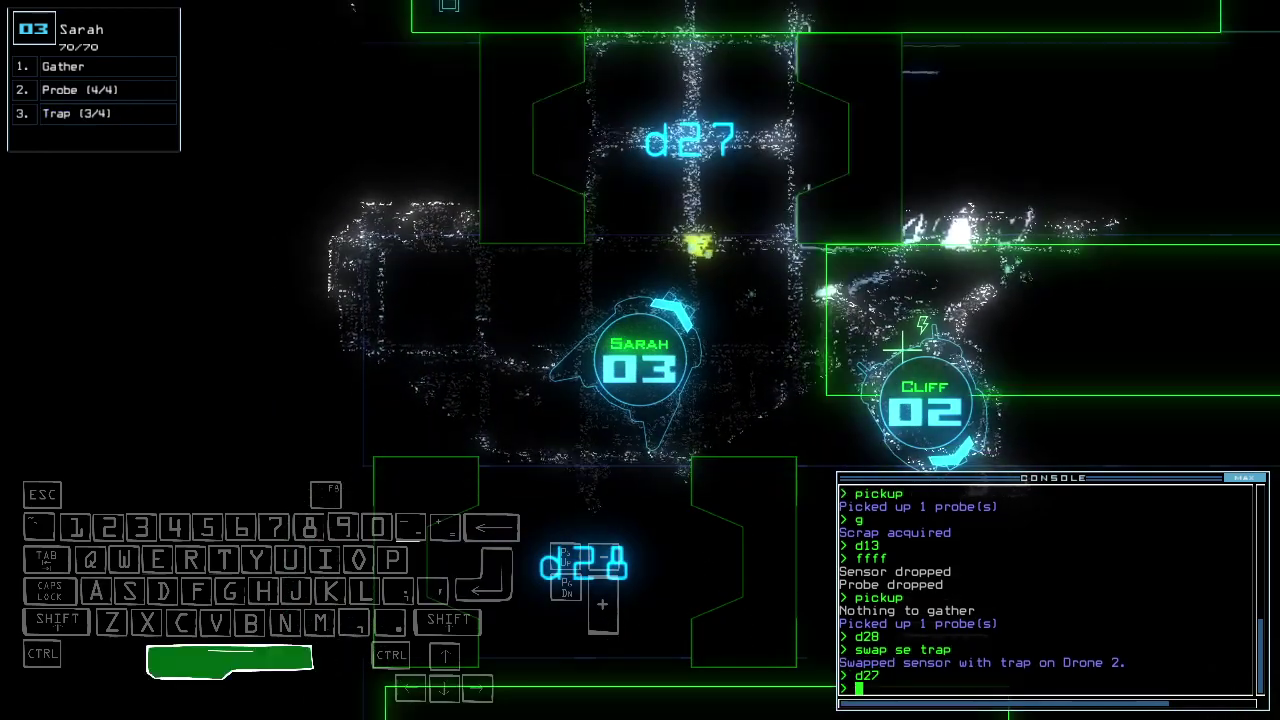
pyautogui.write('navigate 2 r8;d28 d13')
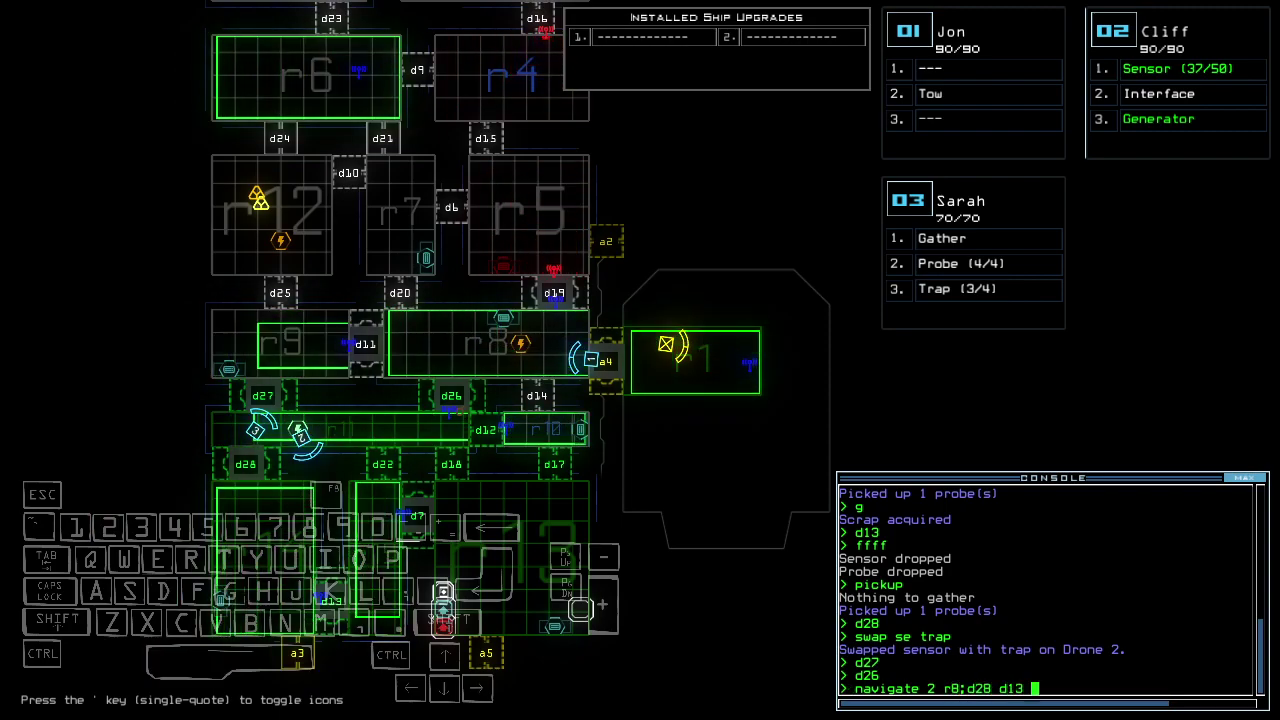
pyautogui.press('3')
pyautogui.press('Up')
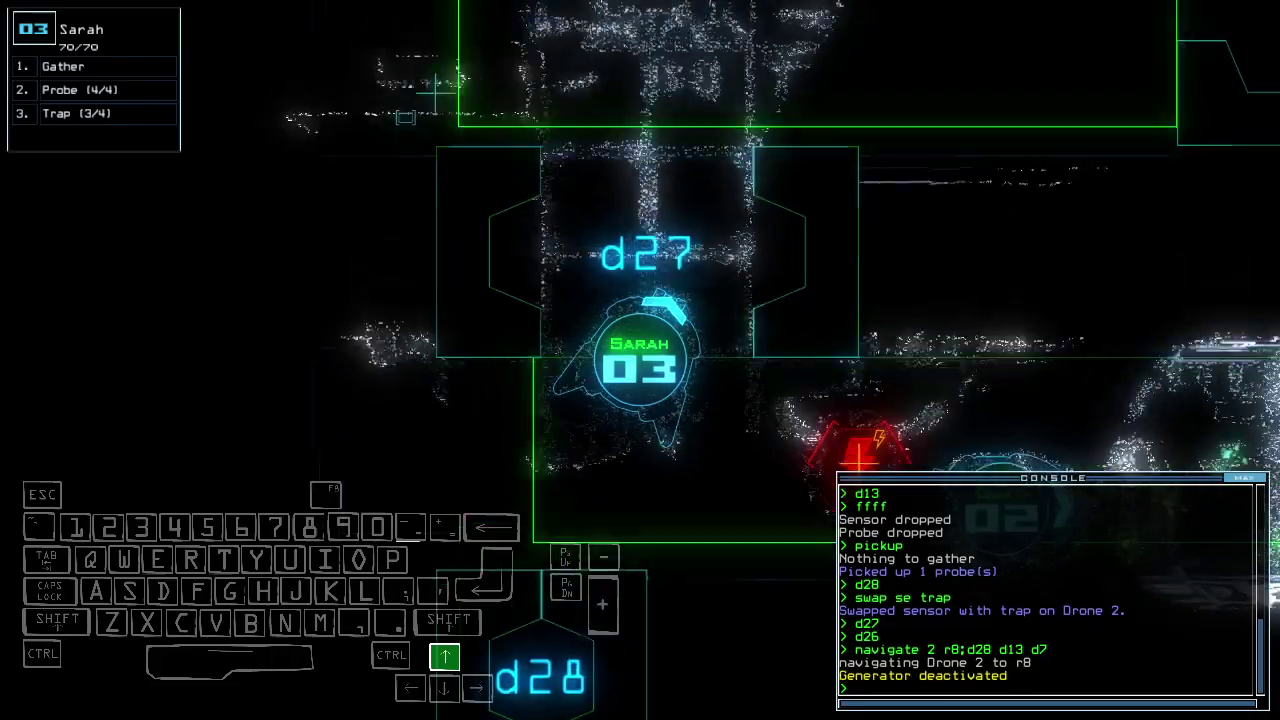
pyautogui.press('Right')
# - Survey the ship map, steer drone 2 toward airlock a4, and re-dock at a1
pyautogui.press('space')
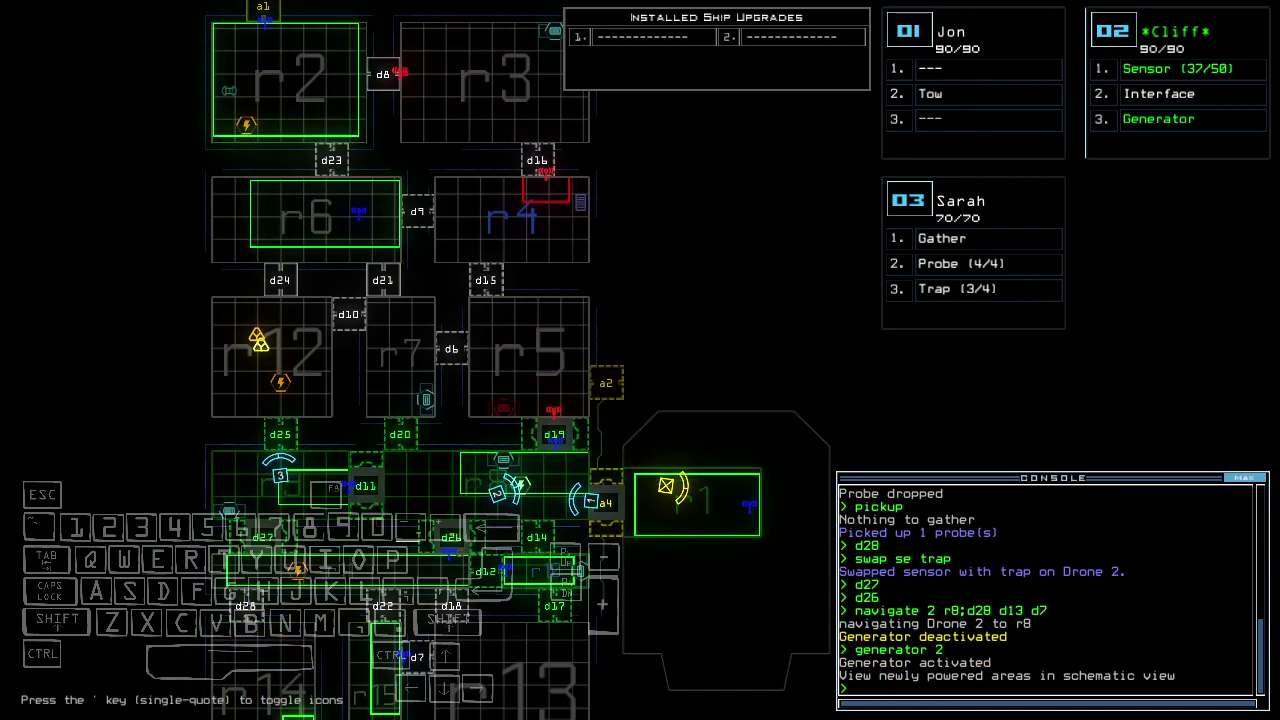
pyautogui.press('Up')
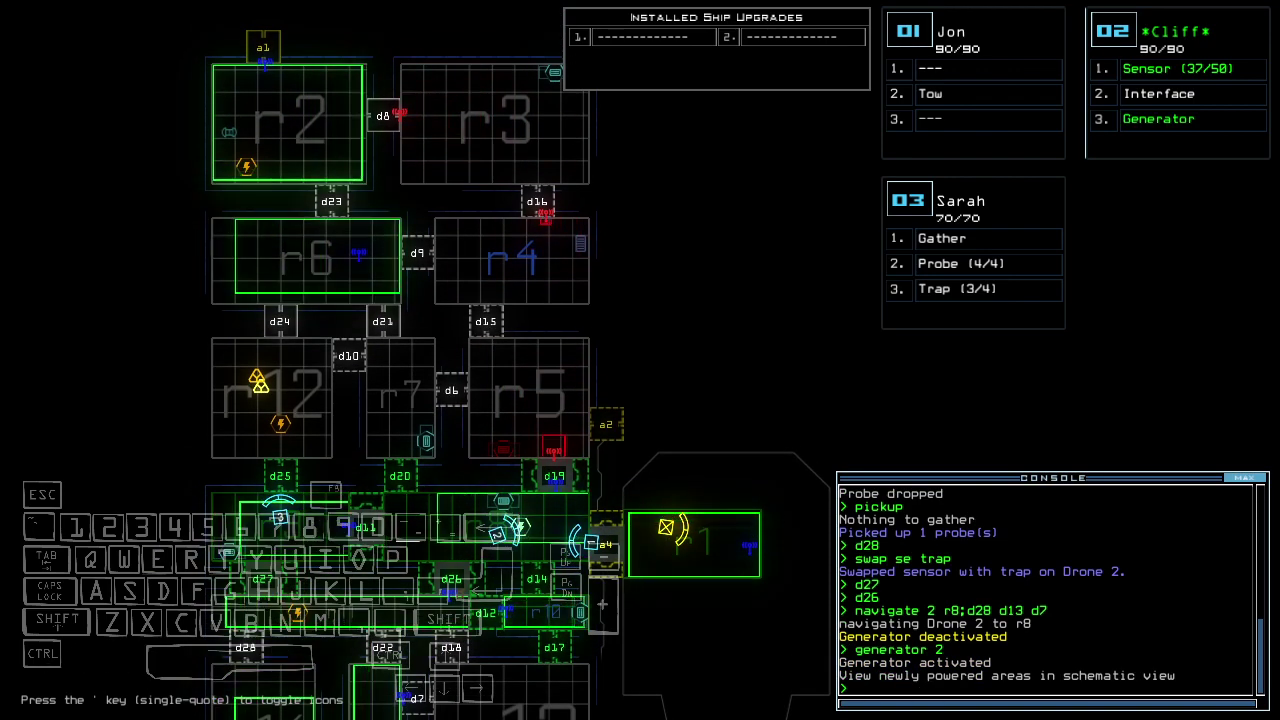
pyautogui.press('2')
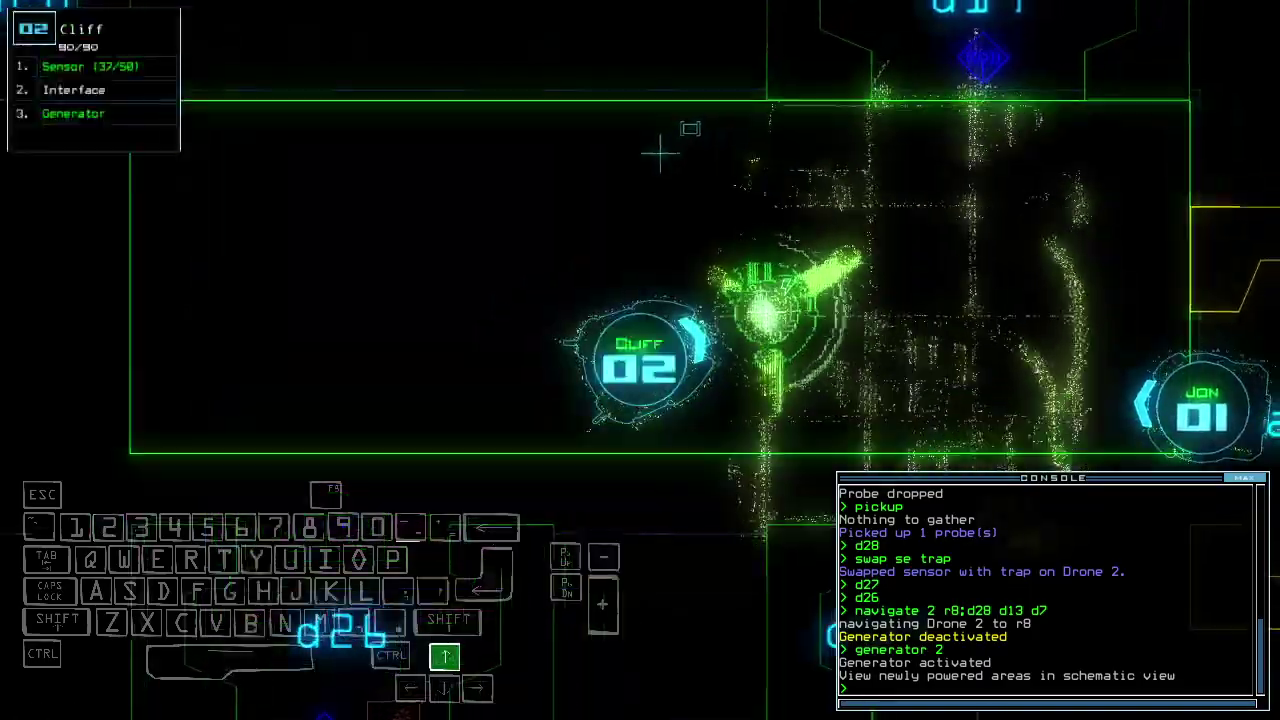
pyautogui.press('1')
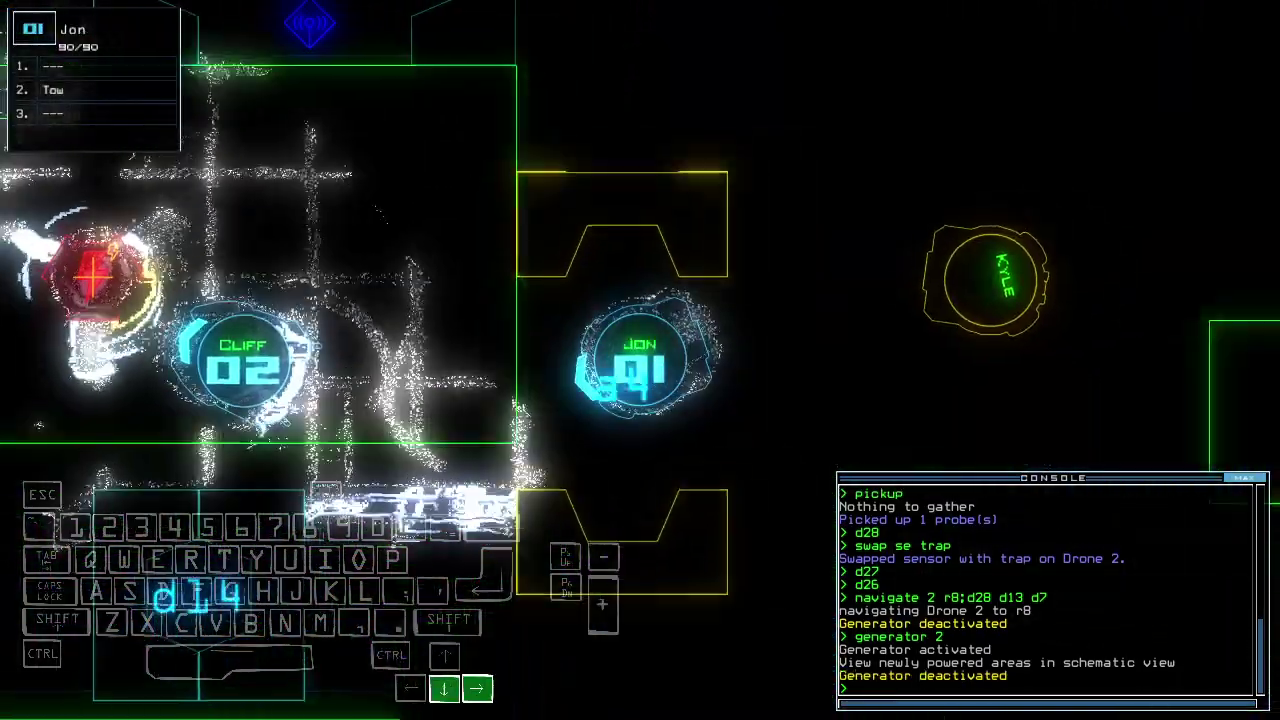
pyautogui.press('2')
pyautogui.press('Left')
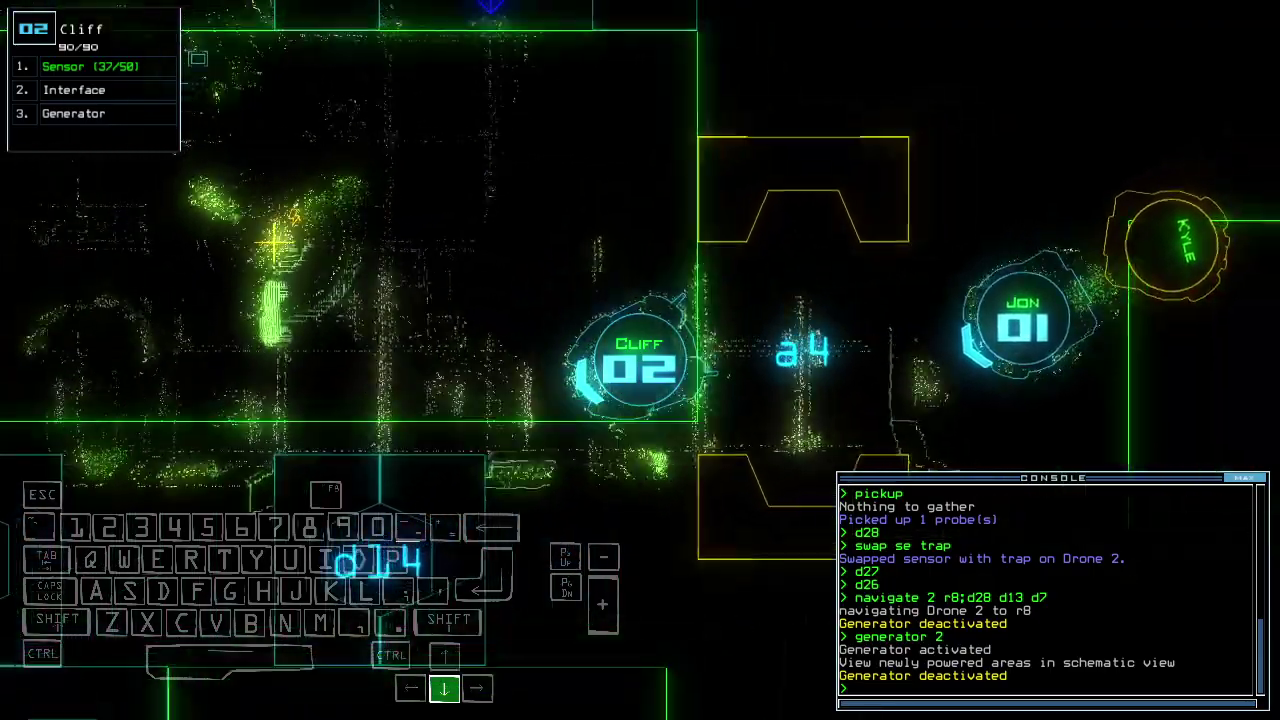
pyautogui.write('dd a1')
pyautogui.press('Return')
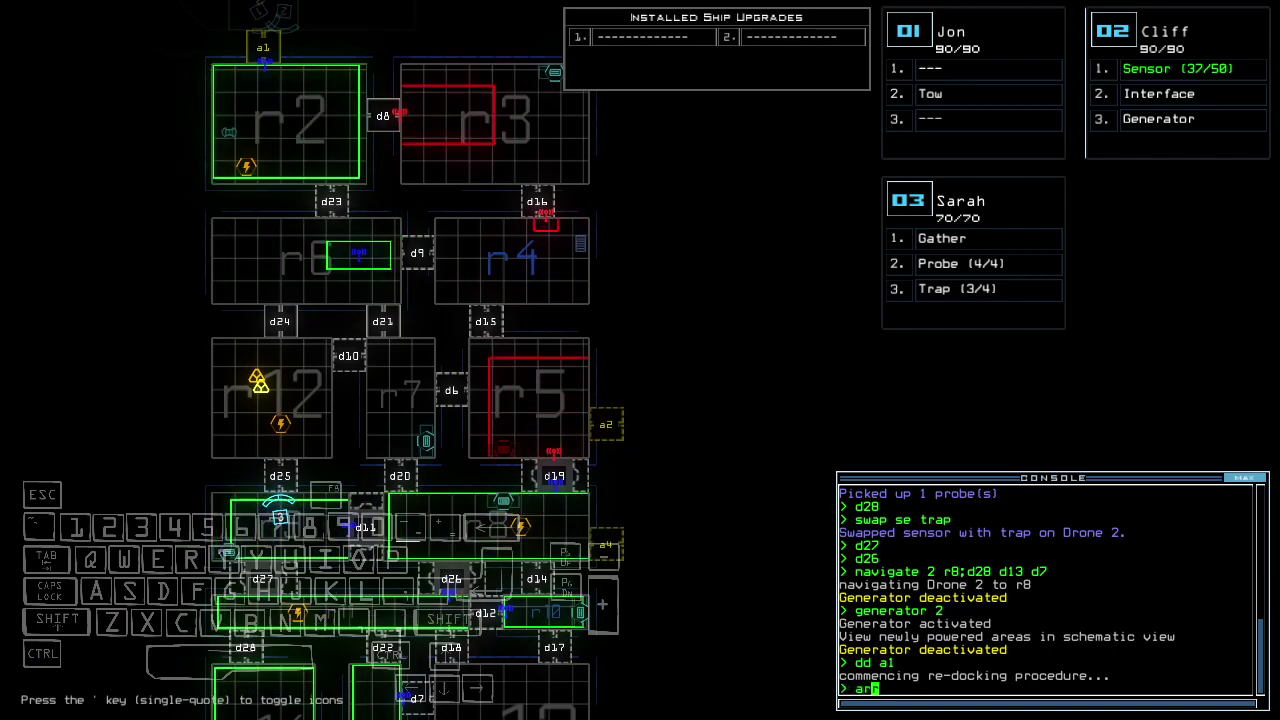
pyautogui.write('r')
# - Open doors to r1 and run the generator at a1, then repeat after re-docking at a4
pyautogui.press('Return')
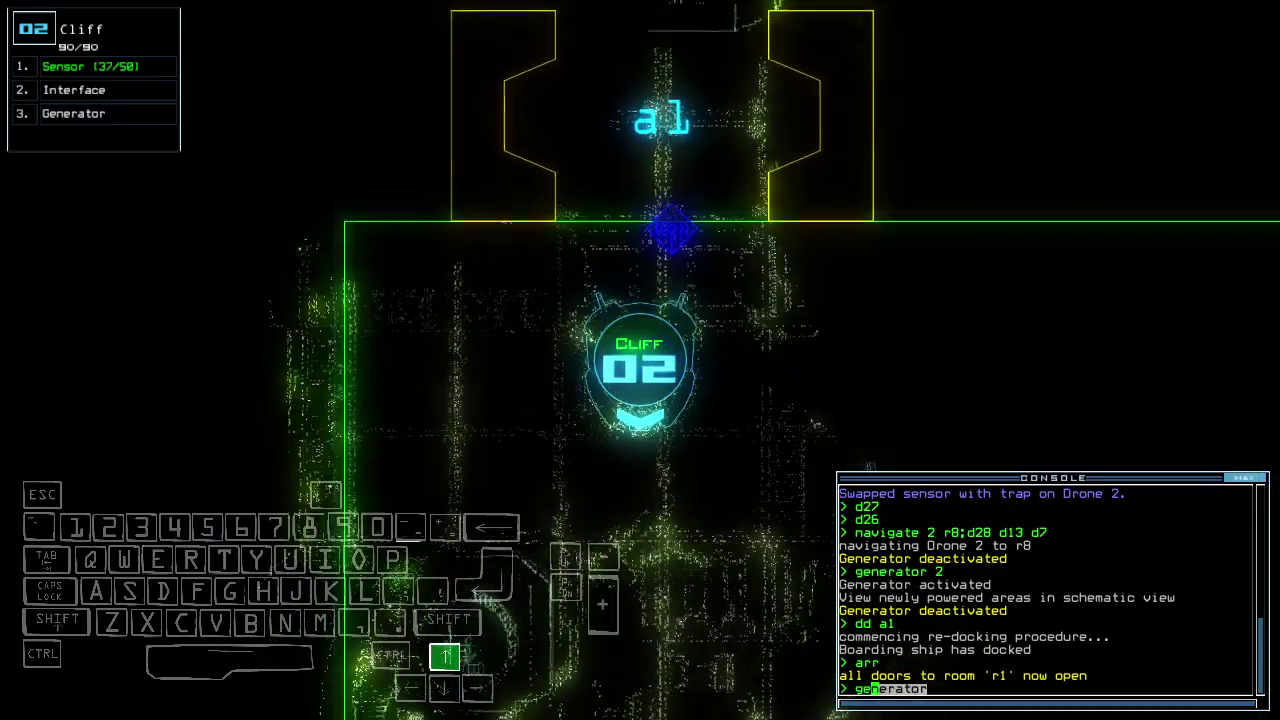
pyautogui.write('generator')
pyautogui.press('Return')
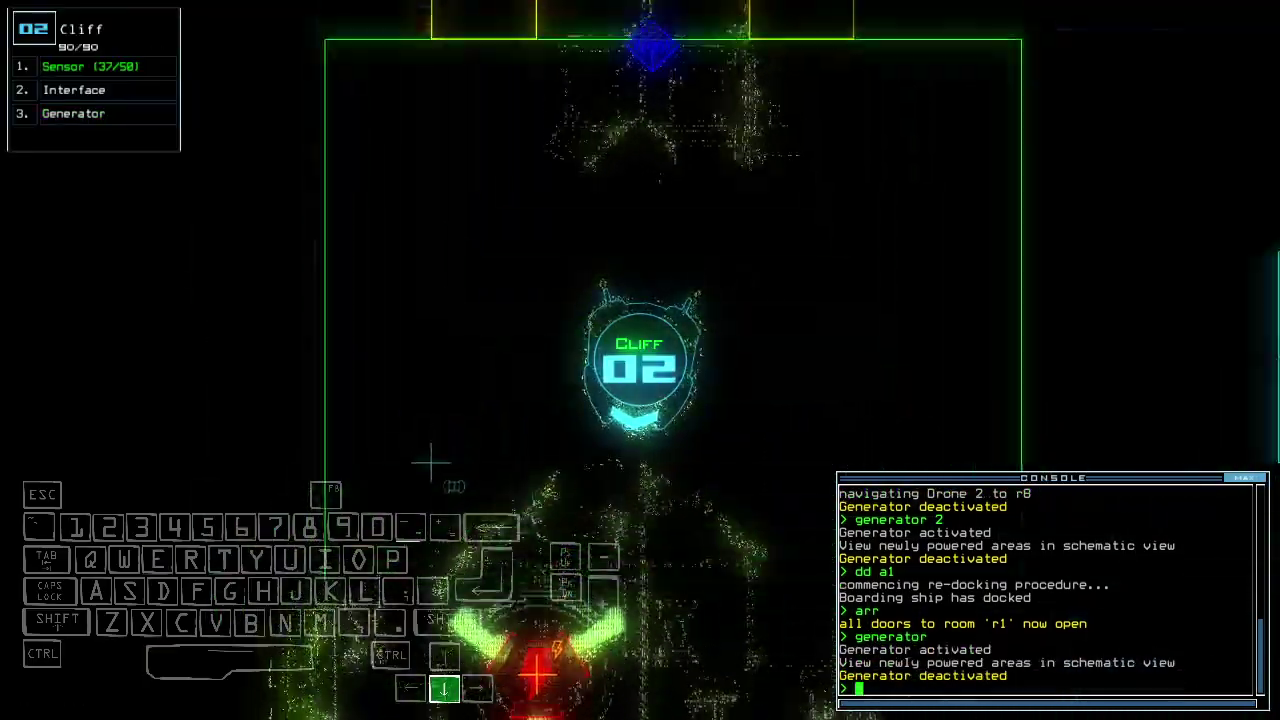
pyautogui.write('dd a')
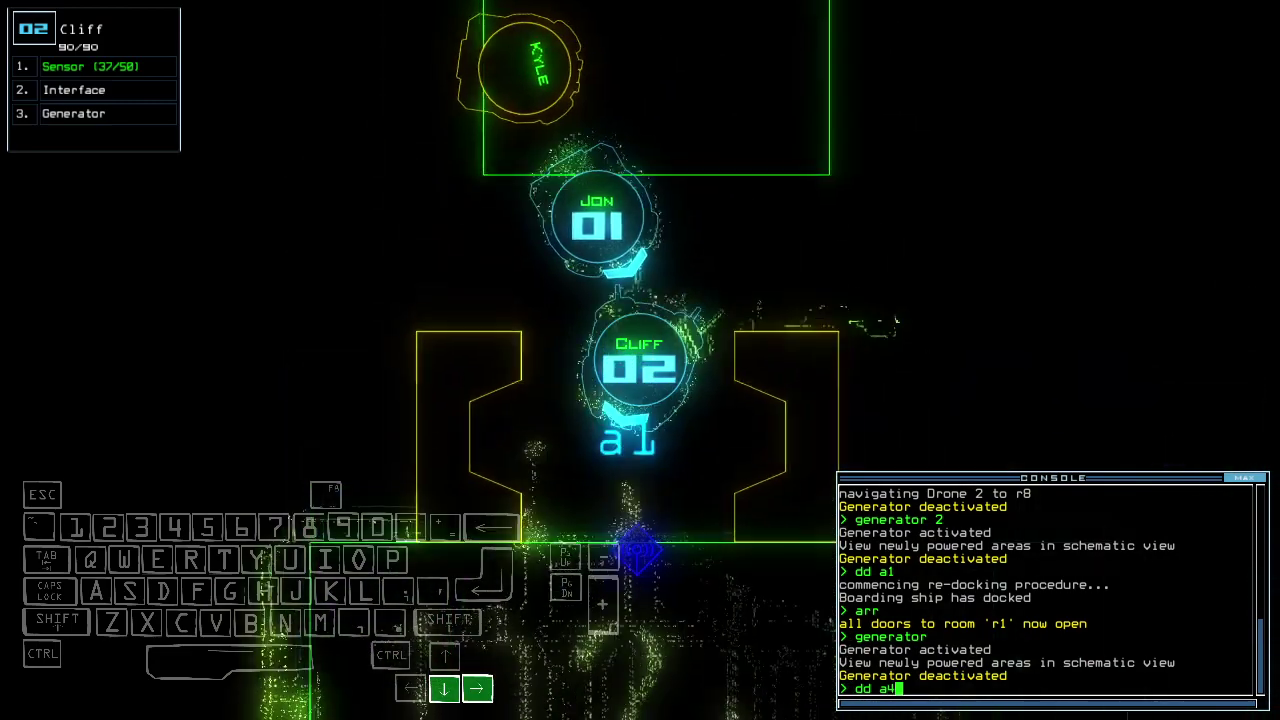
pyautogui.write('4')
pyautogui.press('Return')
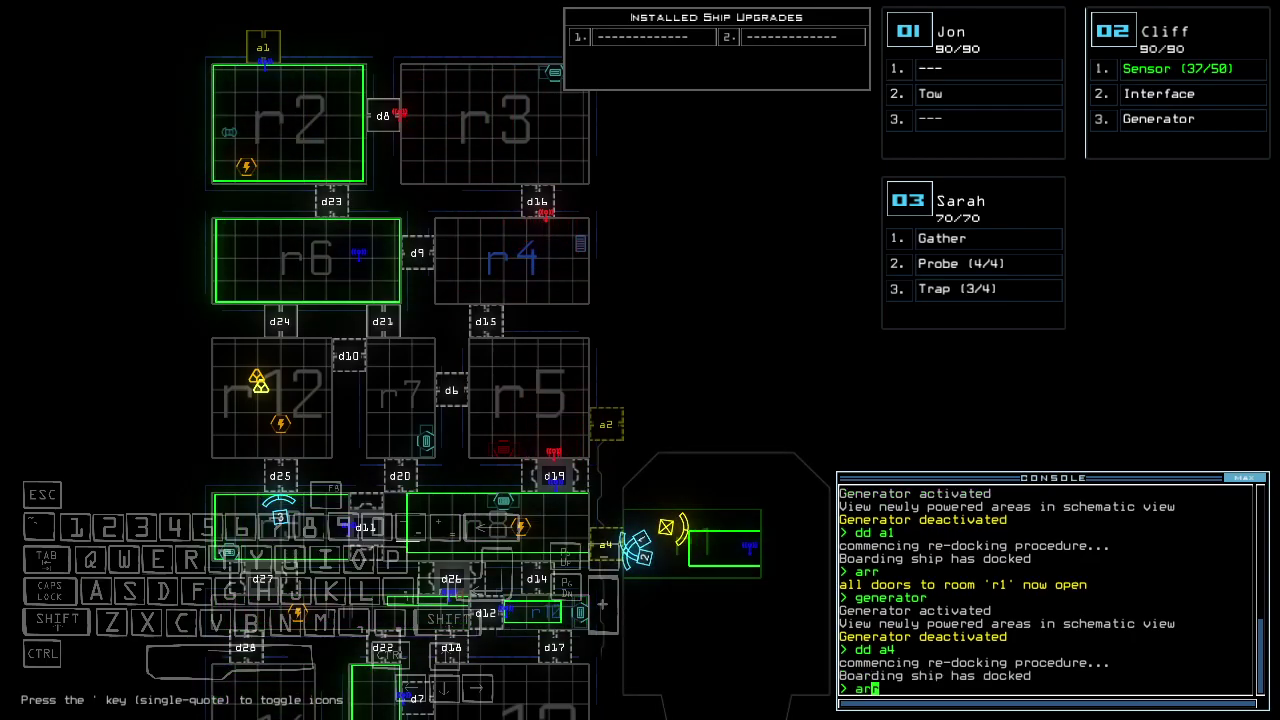
pyautogui.write('r')
pyautogui.press('Return')
pyautogui.write('ge')
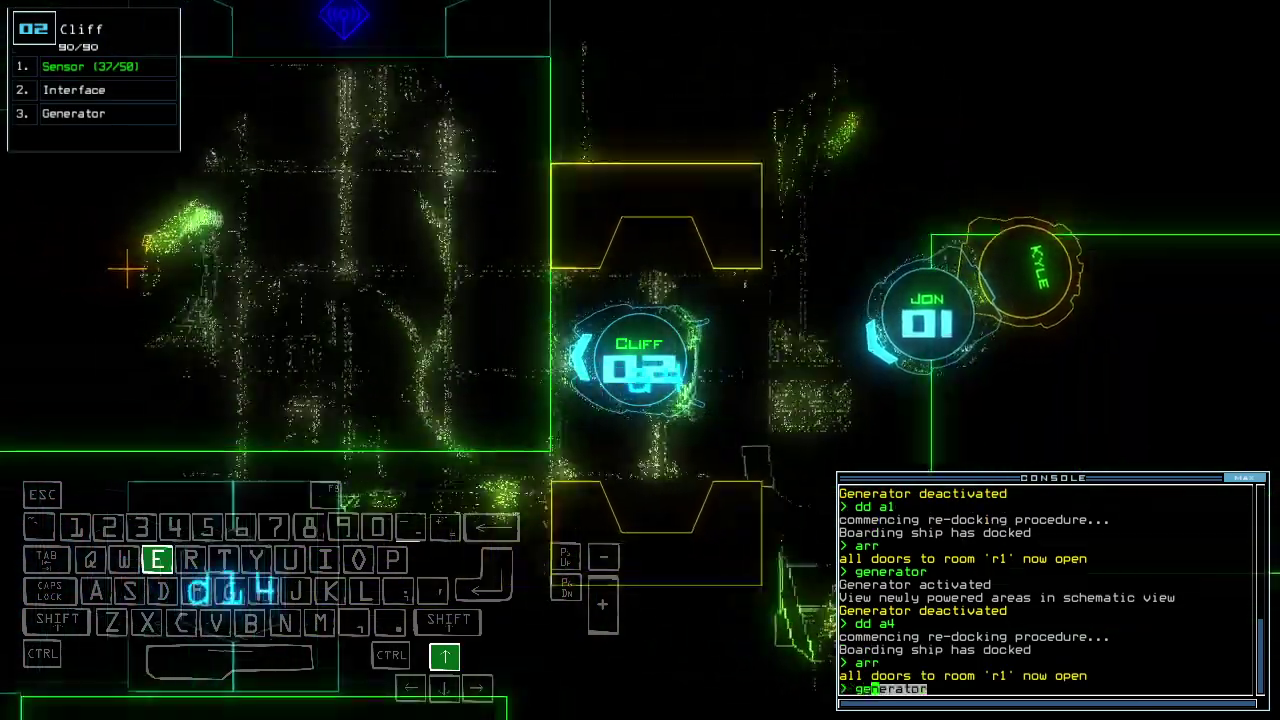
pyautogui.write('nerator')
pyautogui.press('Return')
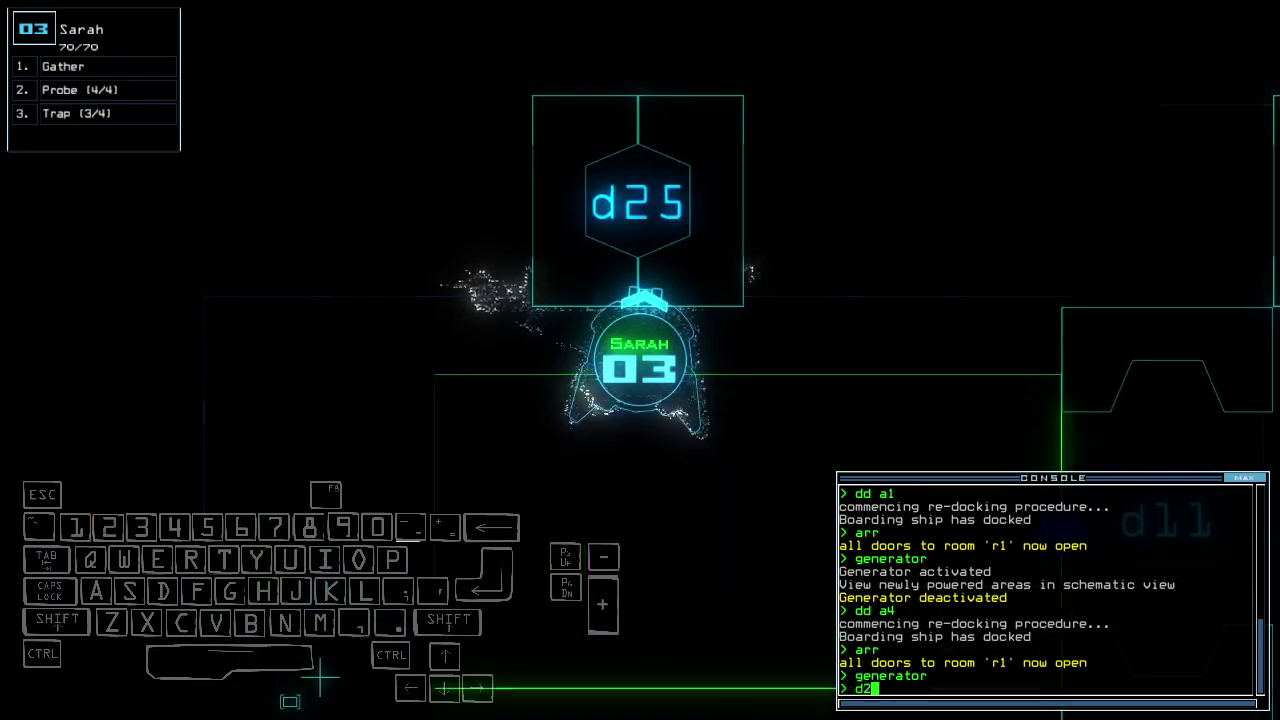
pyautogui.write('5')
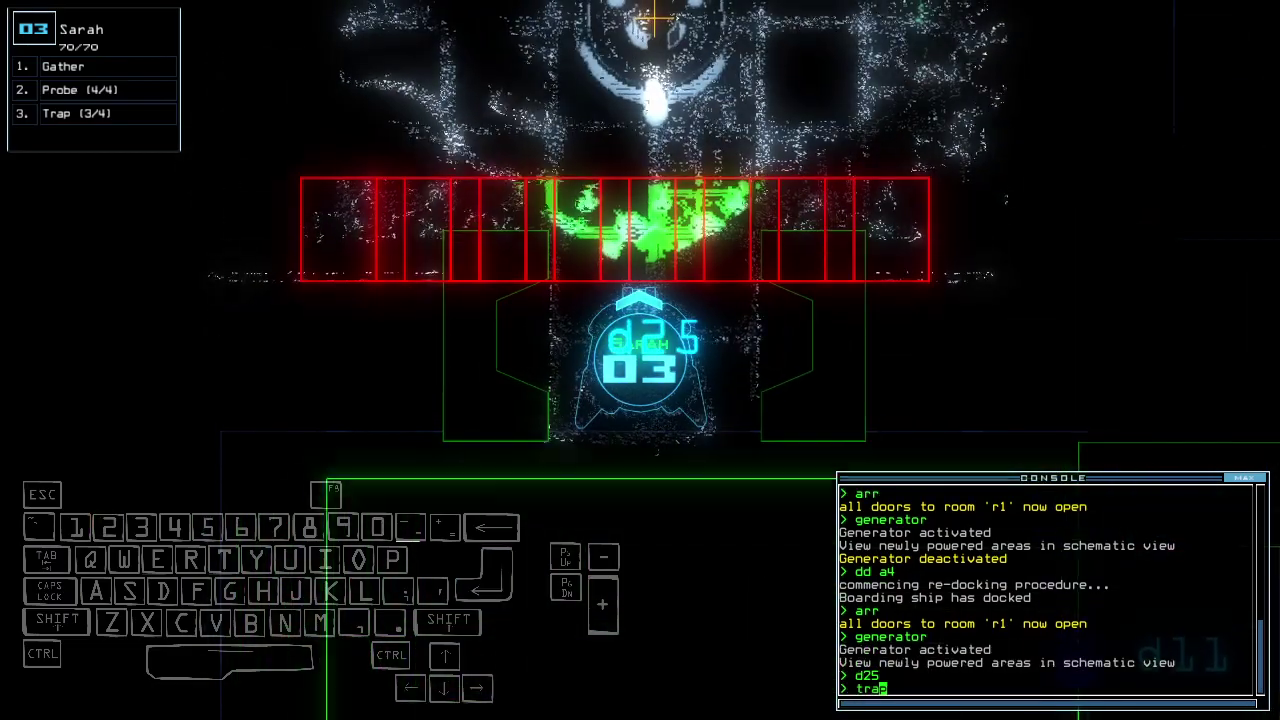
pyautogui.write('p')
# - Drop a trap past door d25, detonate it, and gather scrap with drone 3
pyautogui.press('Return')
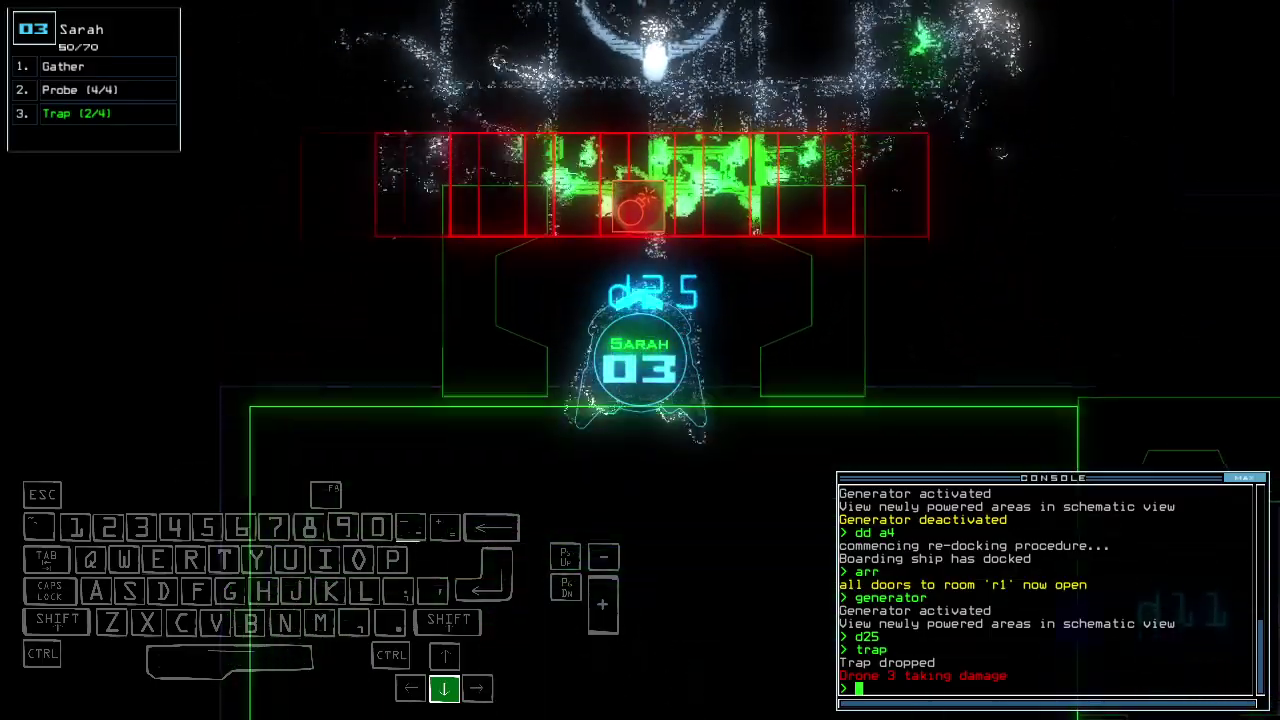
pyautogui.write('kk')
pyautogui.press('Return')
pyautogui.press('Up')
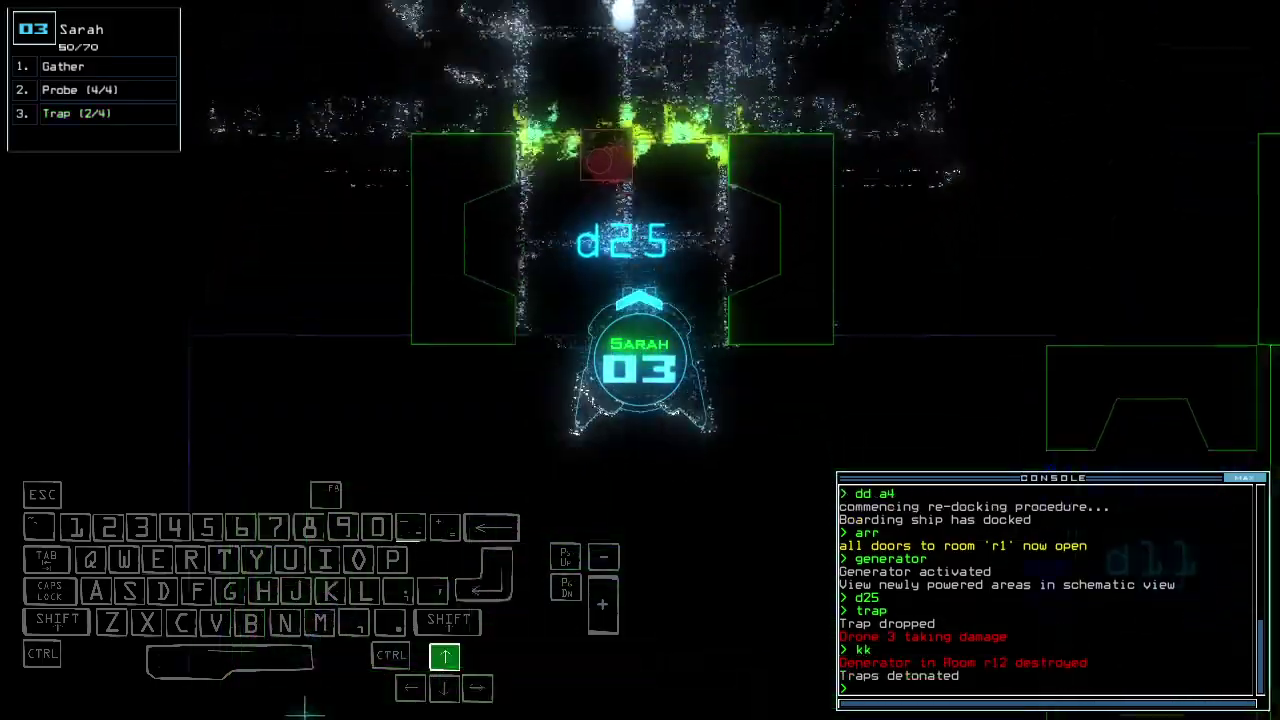
pyautogui.press('Left')
pyautogui.write('ss')
pyautogui.press('Return')
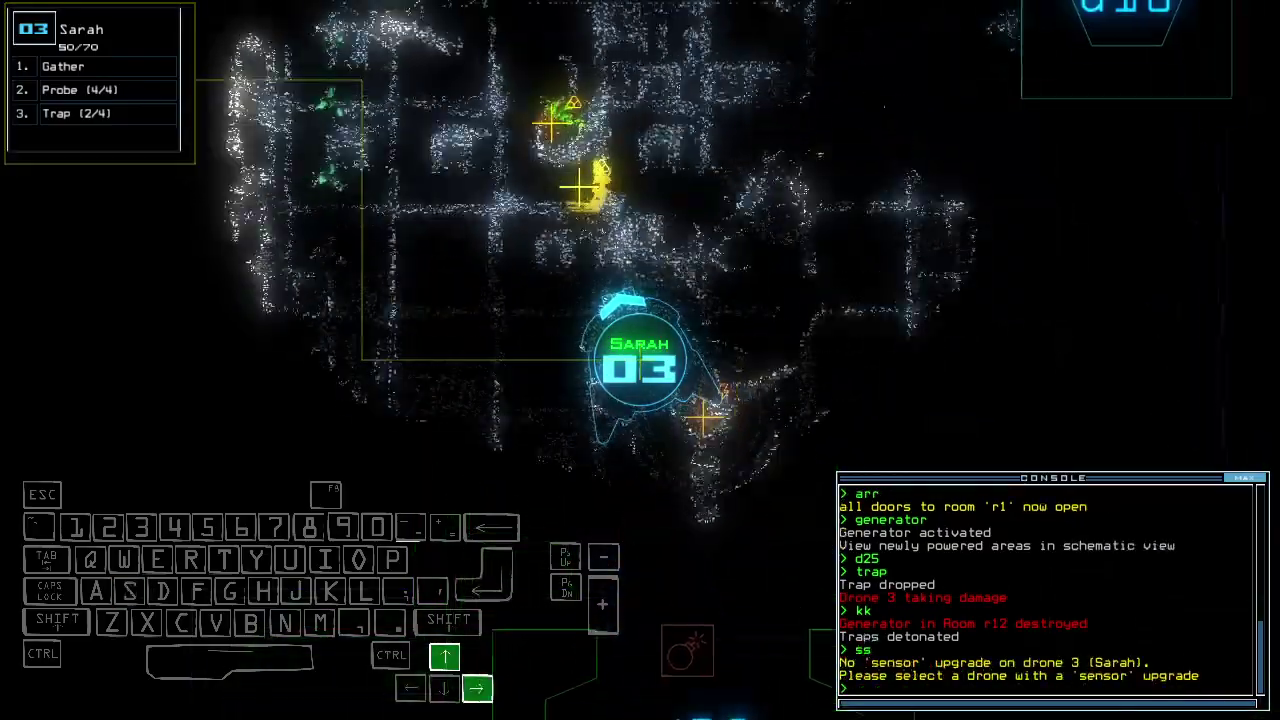
pyautogui.write('g')
pyautogui.press('Return')
# - Toggle door d25, close all four doors, and send the drones back to r1
pyautogui.press('Right')
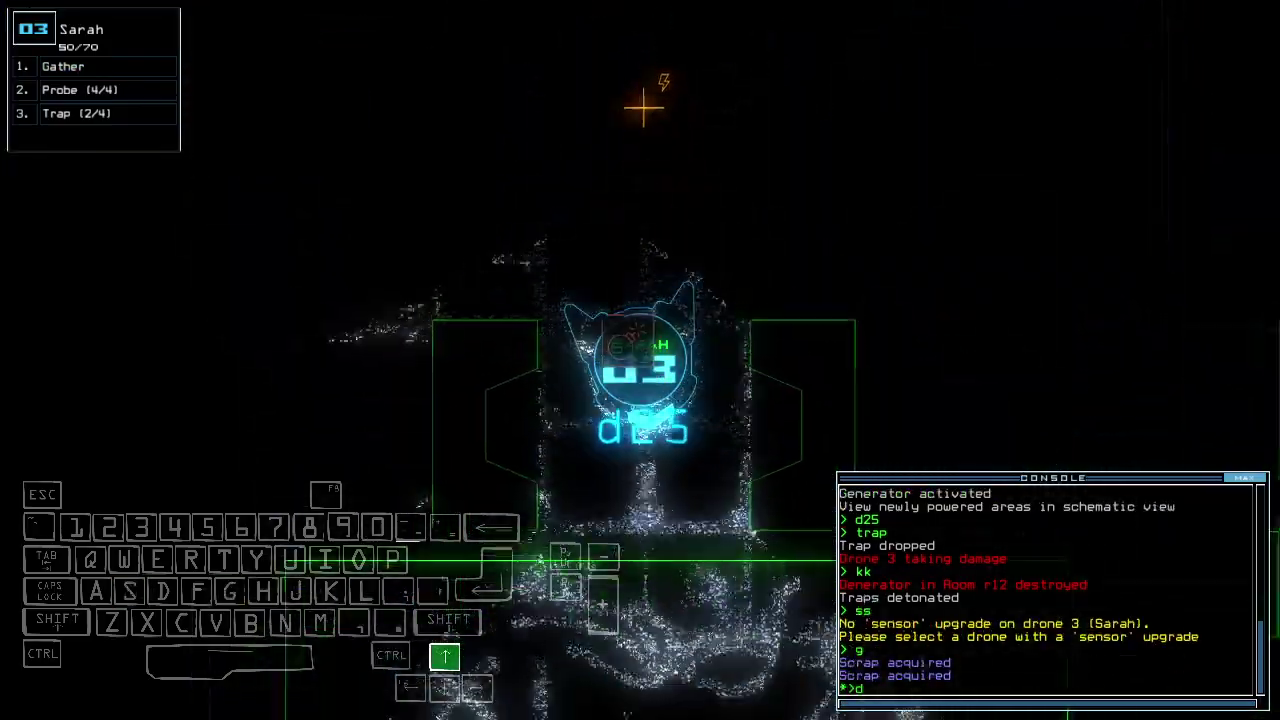
pyautogui.write('d25')
pyautogui.press('Return')
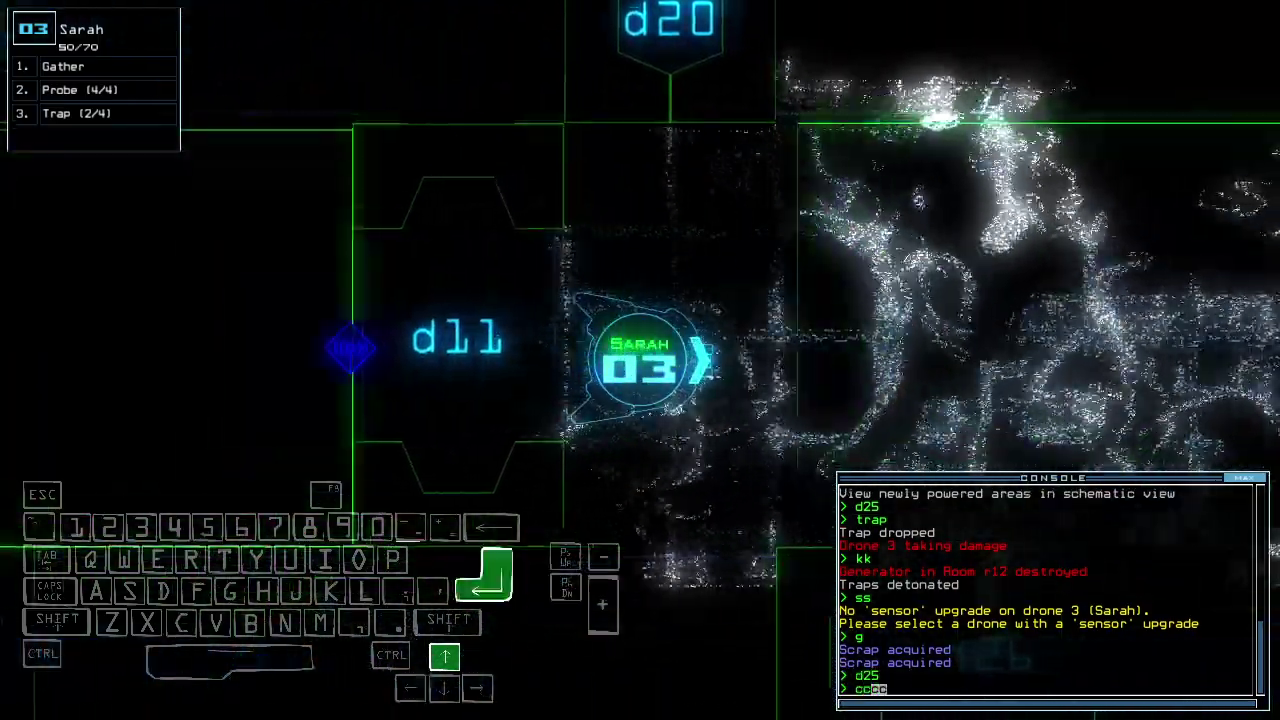
pyautogui.write('cccc')
pyautogui.press('Return')
pyautogui.write('end')
pyautogui.press('Return')
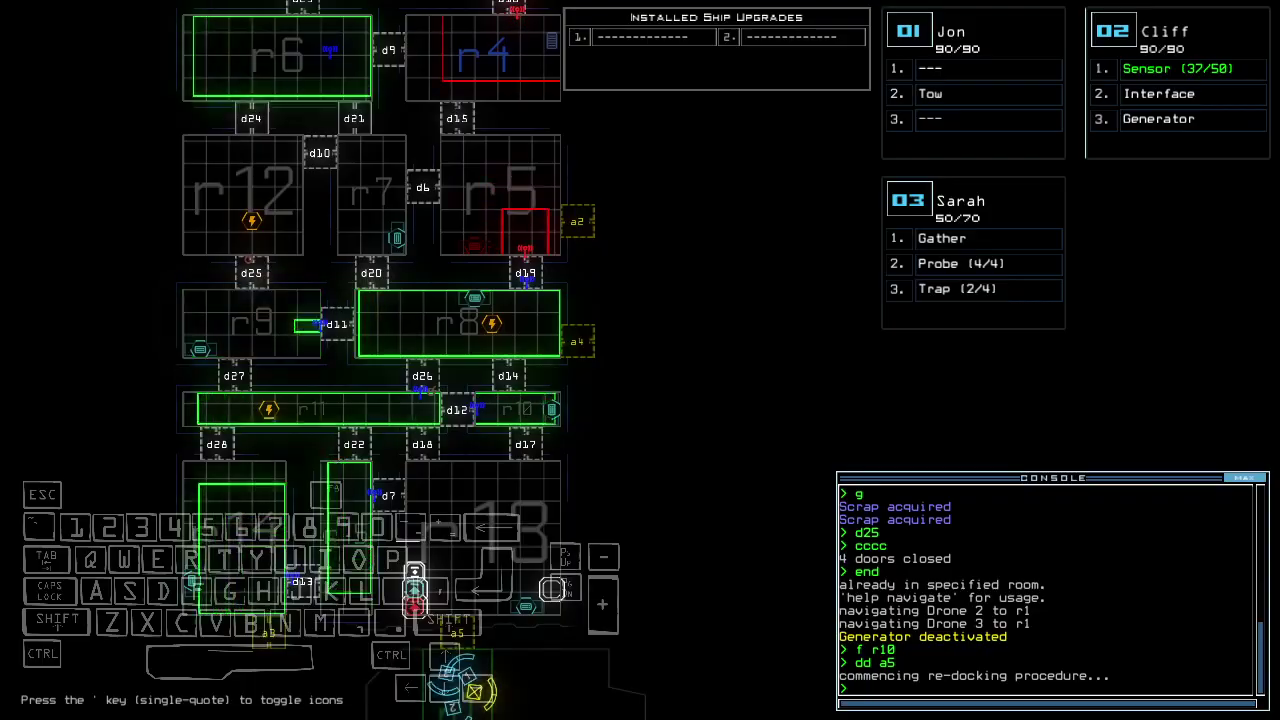
pyautogui.write('arr')
# - Open doors to r1, list r13's items, and tow the Reroute Power upgrade toward the bay
pyautogui.press('Return')
pyautogui.write('i')
pyautogui.press('Up')
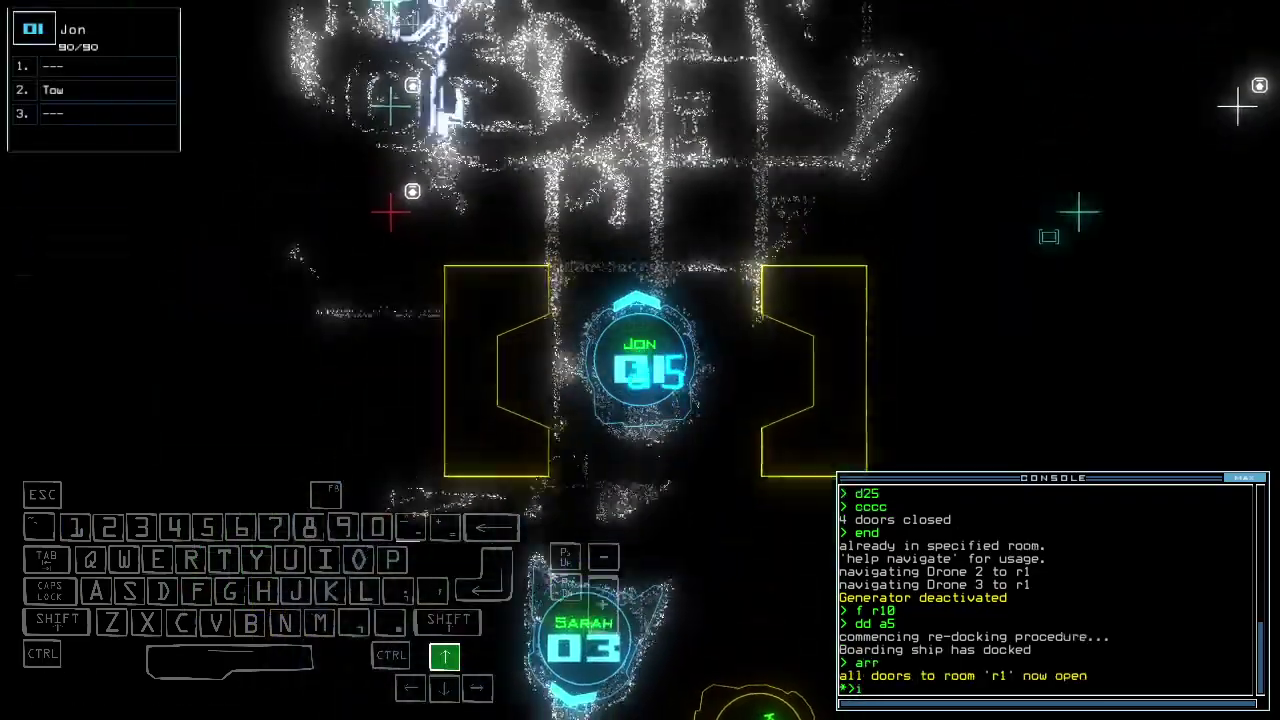
pyautogui.press('Return')
pyautogui.write('ow')
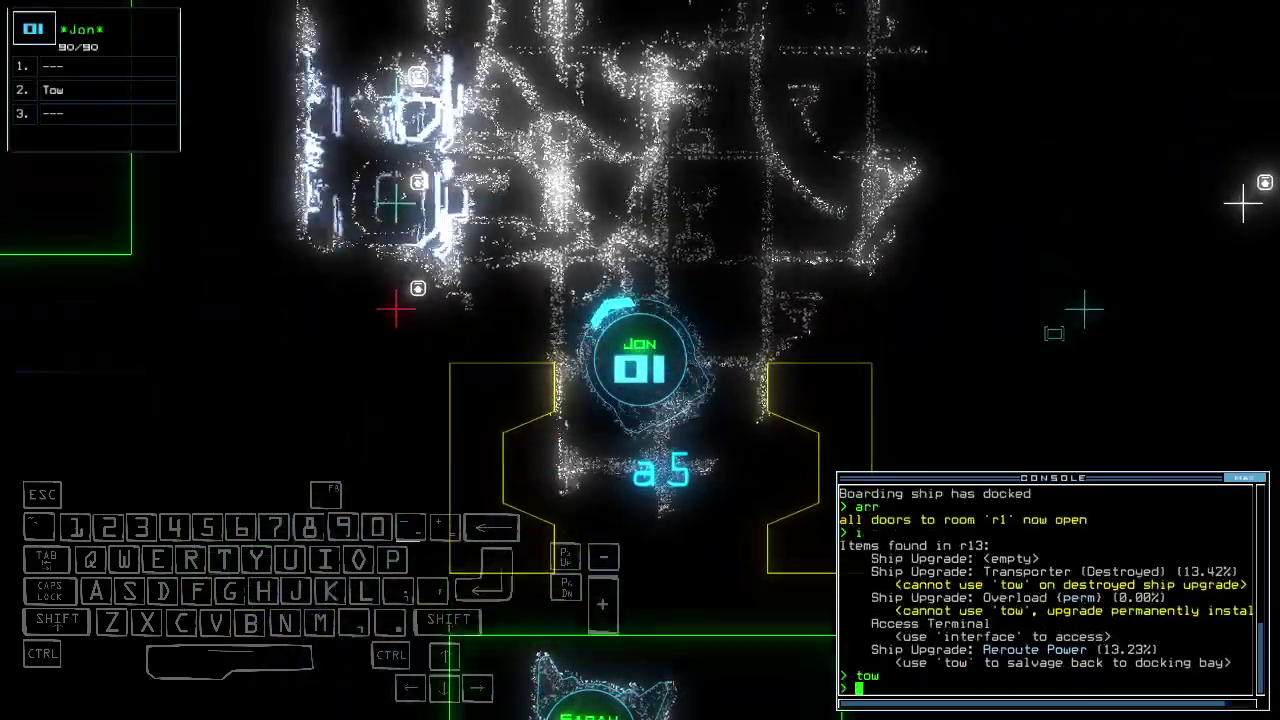
pyautogui.press('Return')
pyautogui.press('Down')
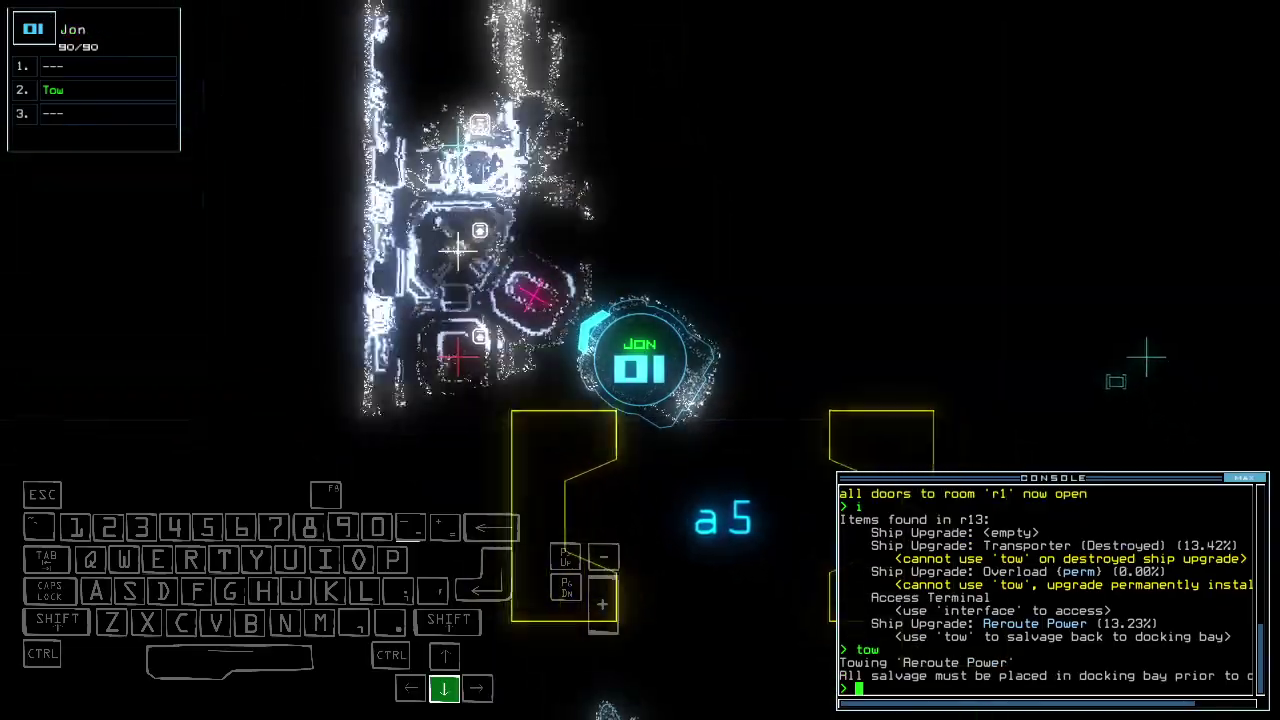
pyautogui.write('tow')
pyautogui.press('Return')
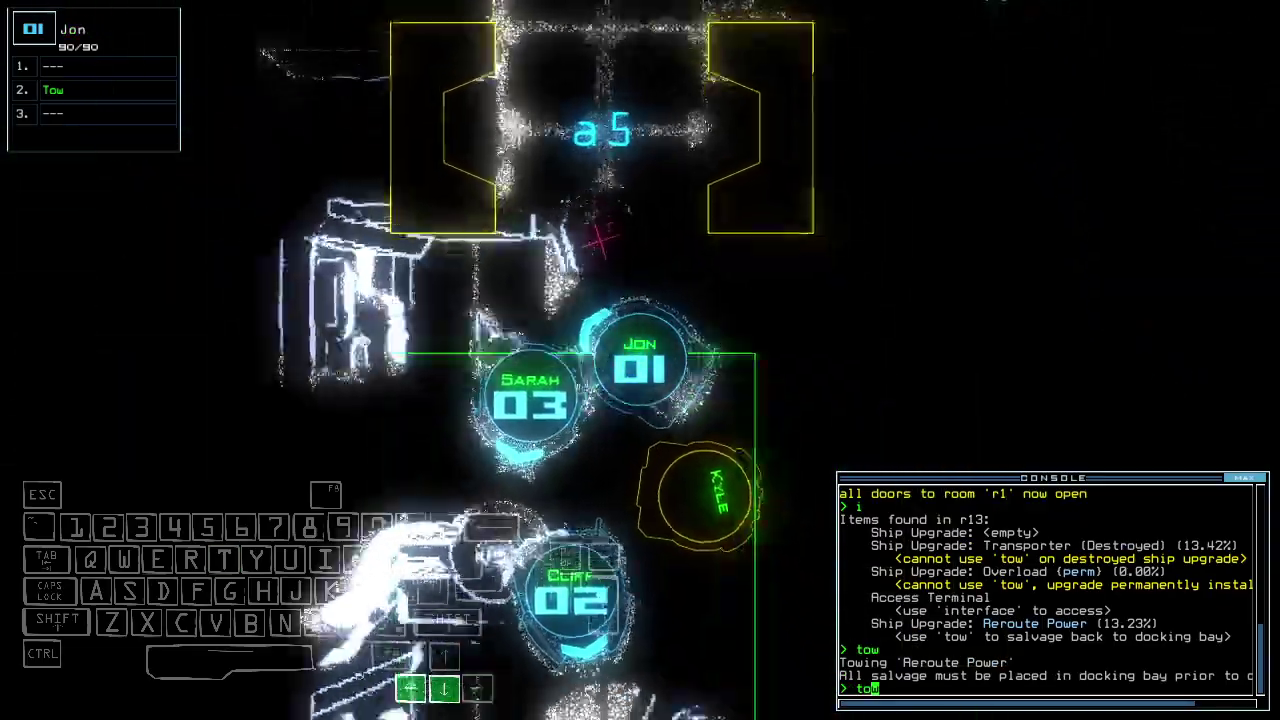
# - Follow drone 1 on the map and leave the derelict with 20 scrap
pyautogui.press('Up')
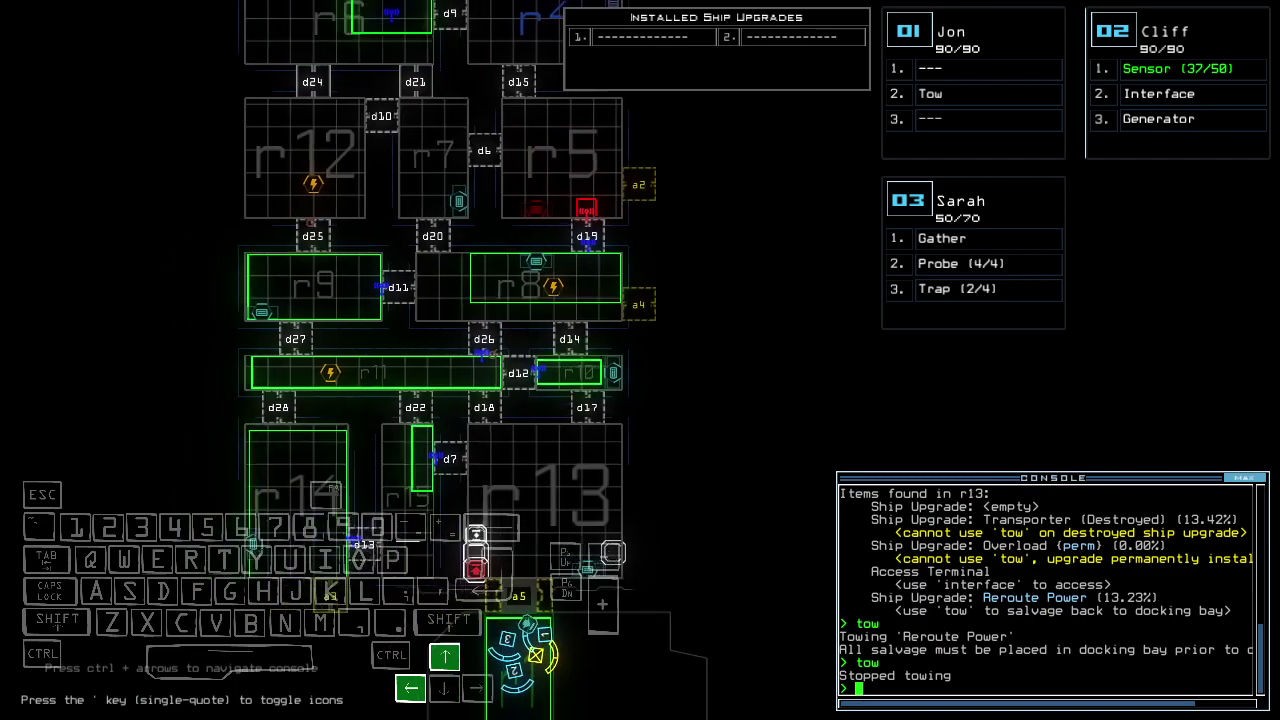
pyautogui.press('Up')
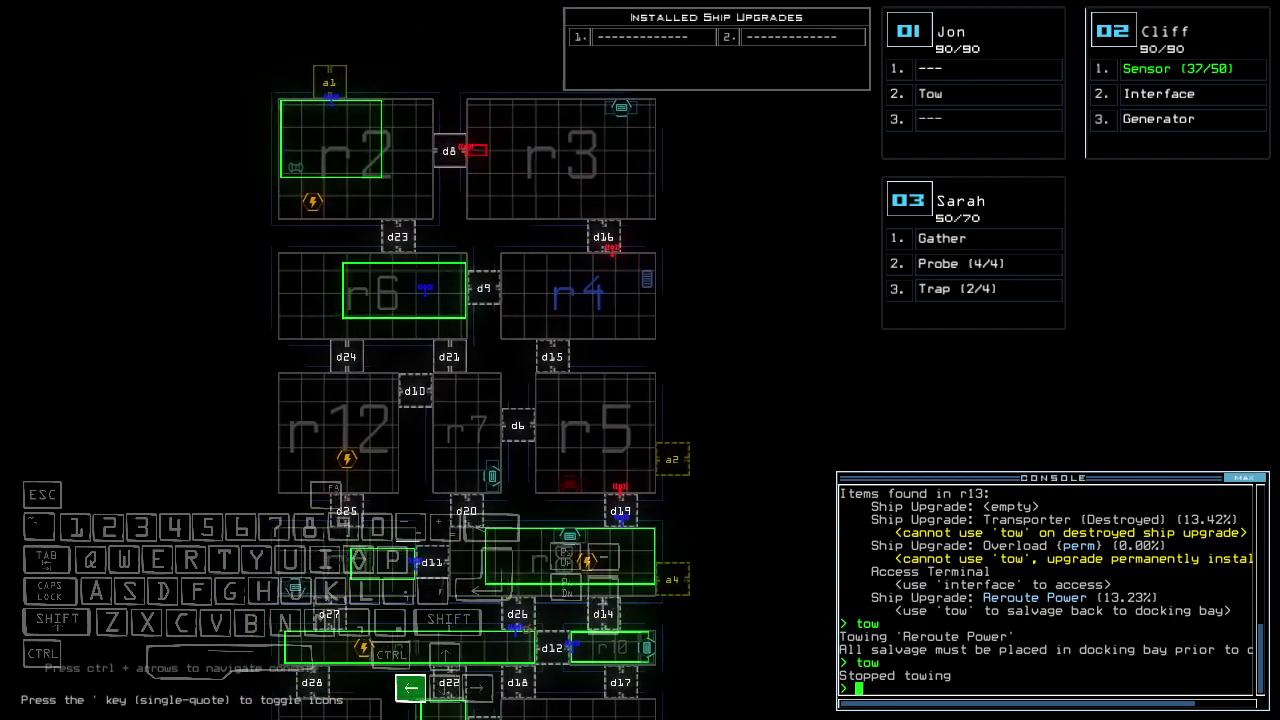
pyautogui.press('Down')
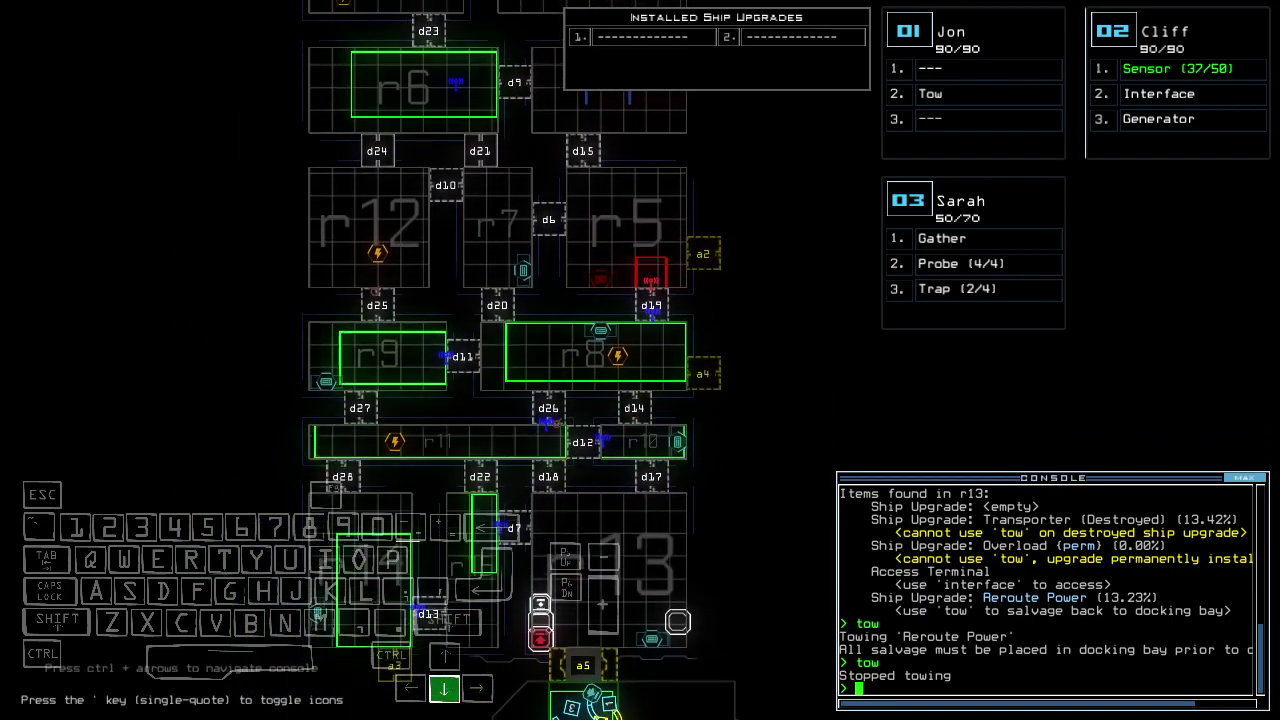
pyautogui.write('out')
pyautogui.press('Return')
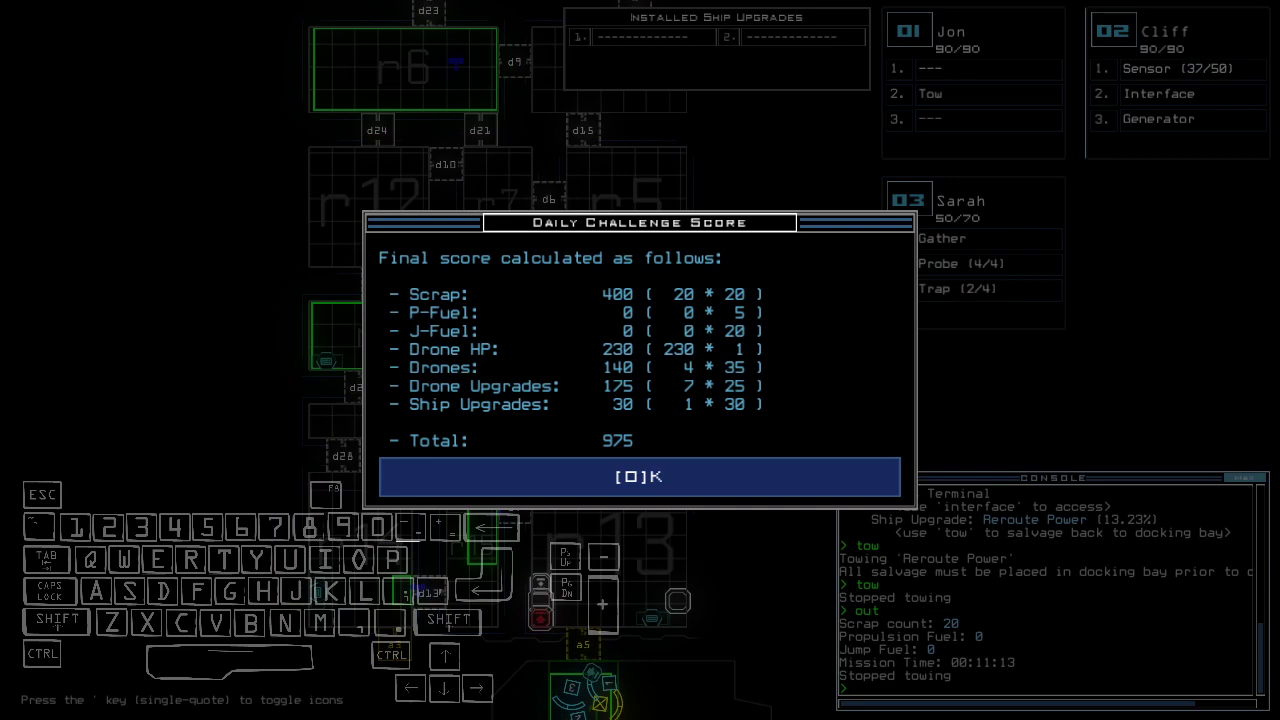
# - Accept the 975 daily challenge score to show the 09/22/2022 leaderboard
pyautogui.press('o')
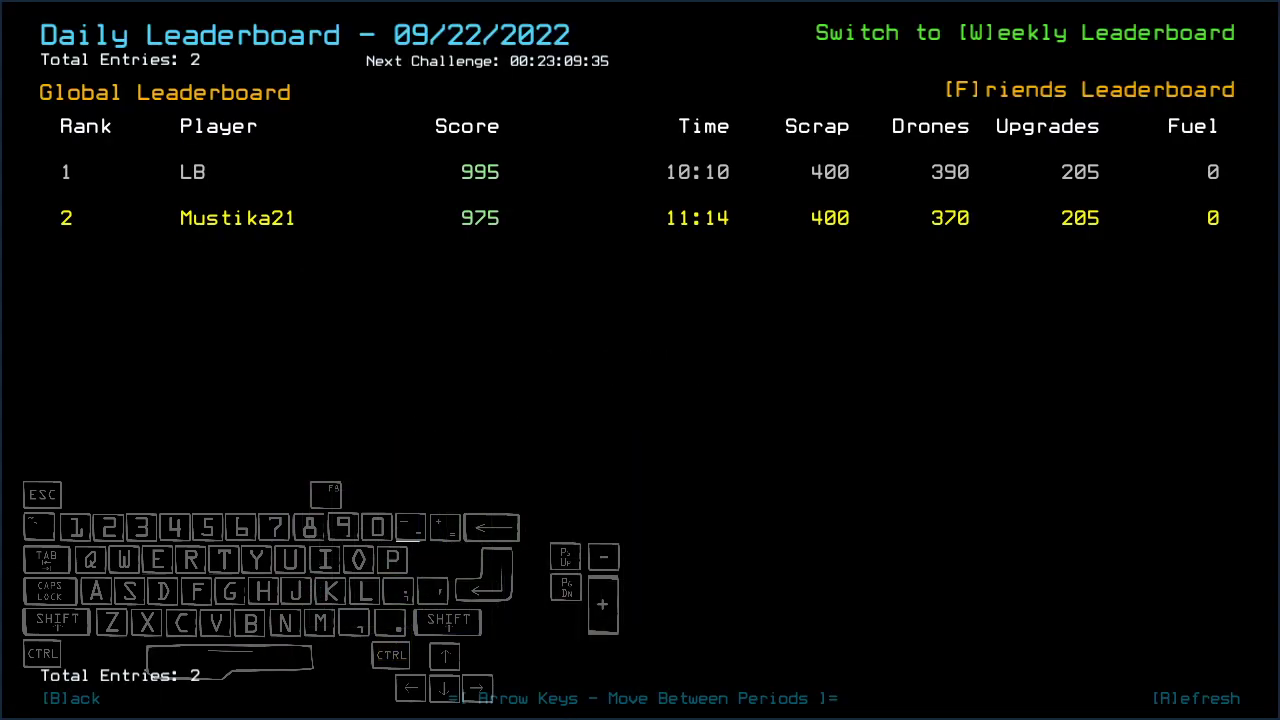